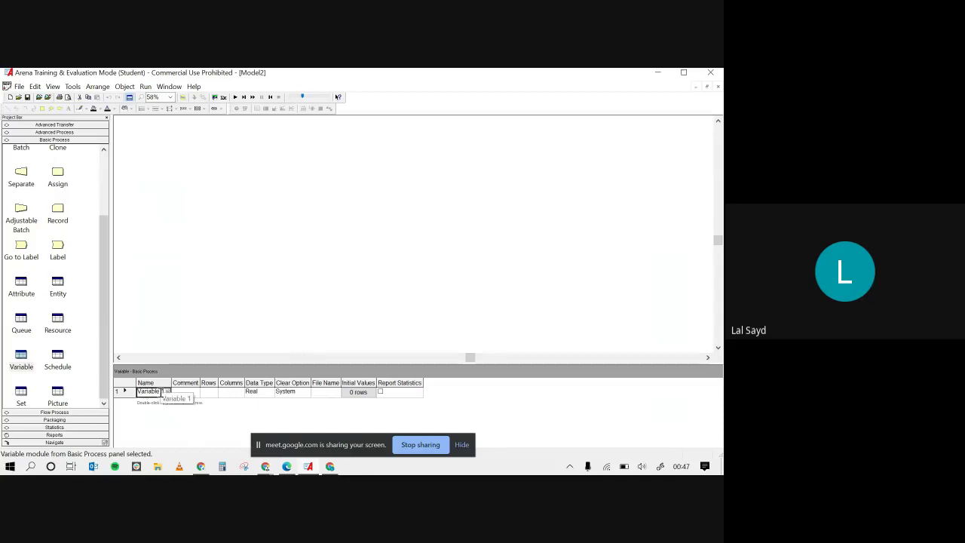
Rename the first variable as Calls Per Arriva and widen the Name column to fit it.
key("Tab")
left_click(161, 392)
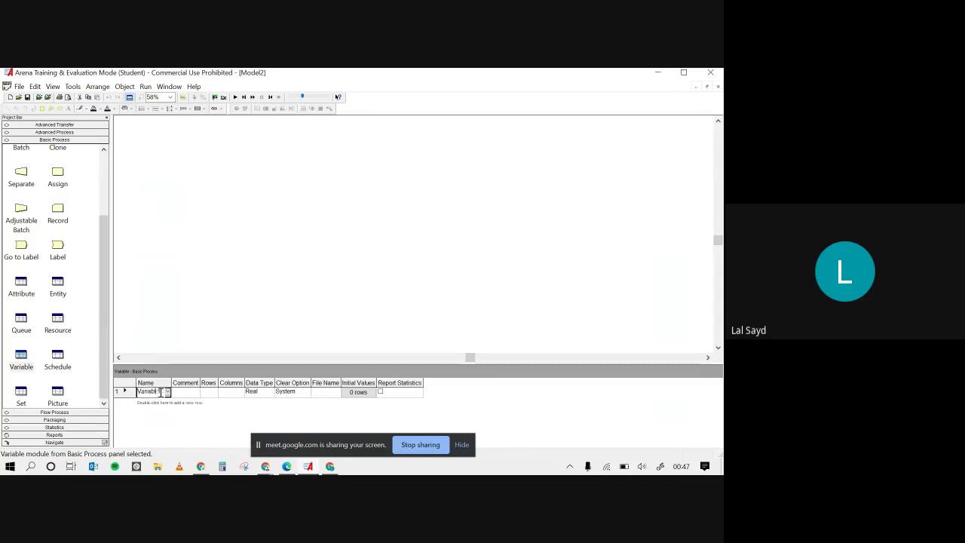
key("BackSpace")
key("BackSpace")
key("BackSpace")
key("BackSpace")
key("BackSpace")
key("BackSpace")
key("BackSpace")
key("BackSpace")
key("BackSpace")
key("BackSpace")
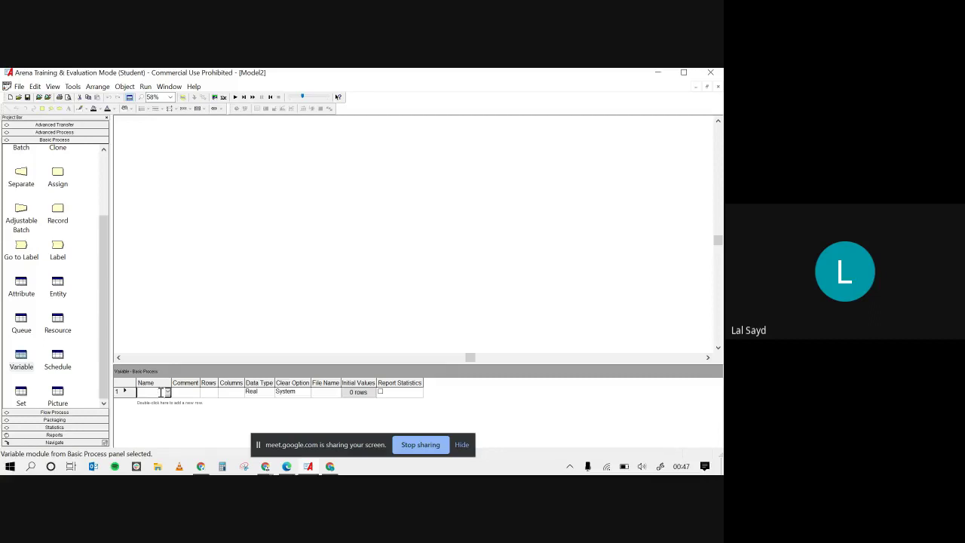
type("Calls Pe")
key("BackSpace")
key("BackSpace")
key("BackSpace")
key("BackSpace")
key("BackSpace")
key("BackSpace")
key("BackSpace")
key("BackSpace")
type("Arriva")
key("Escape")
left_click(171, 377)
left_click_drag(172, 380, 191, 380)
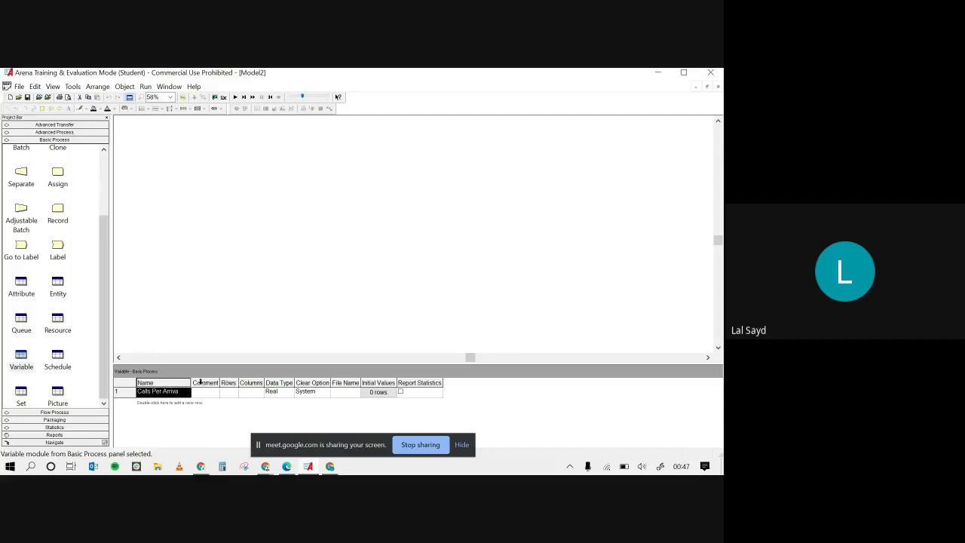
left_click_drag(192, 383, 205, 382)
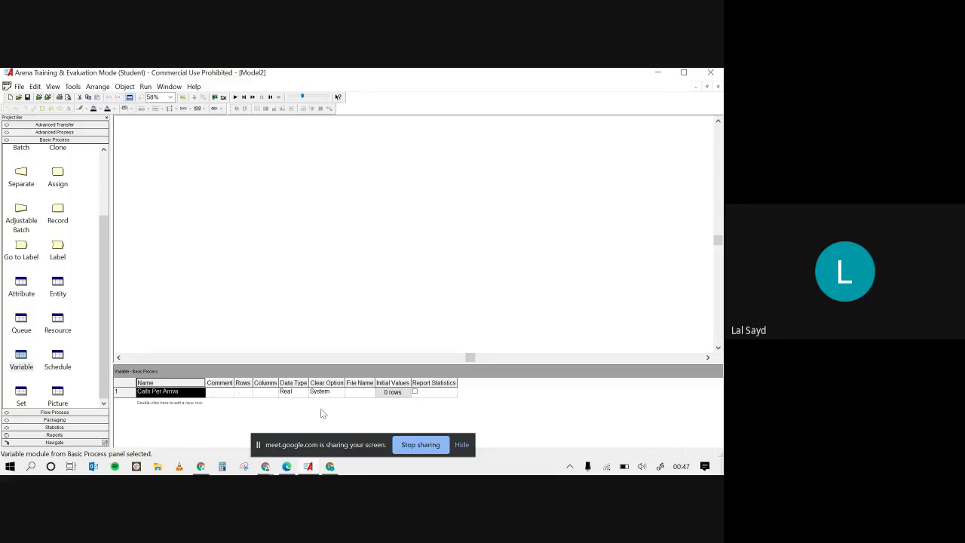
Add an initial value of 1 to the first variable.
left_click(392, 393)
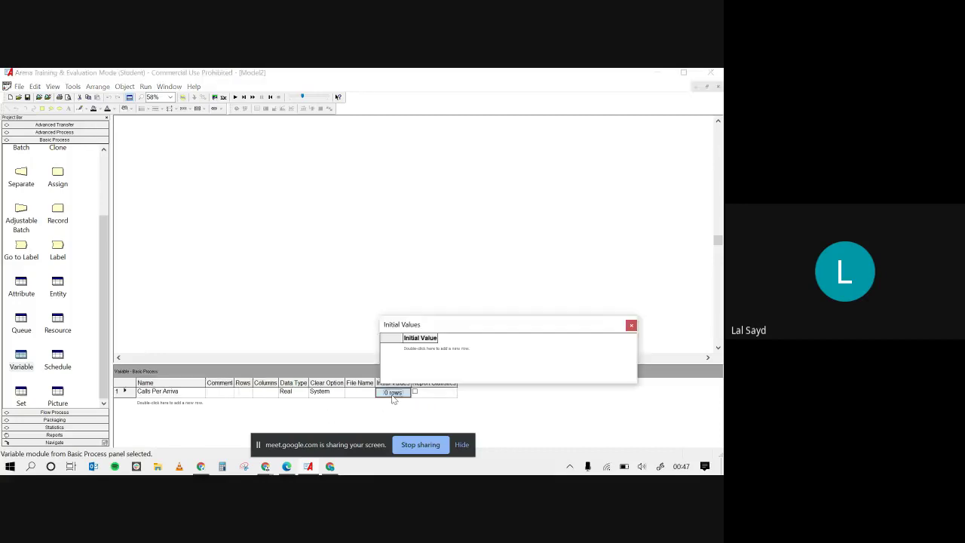
double_click(415, 348)
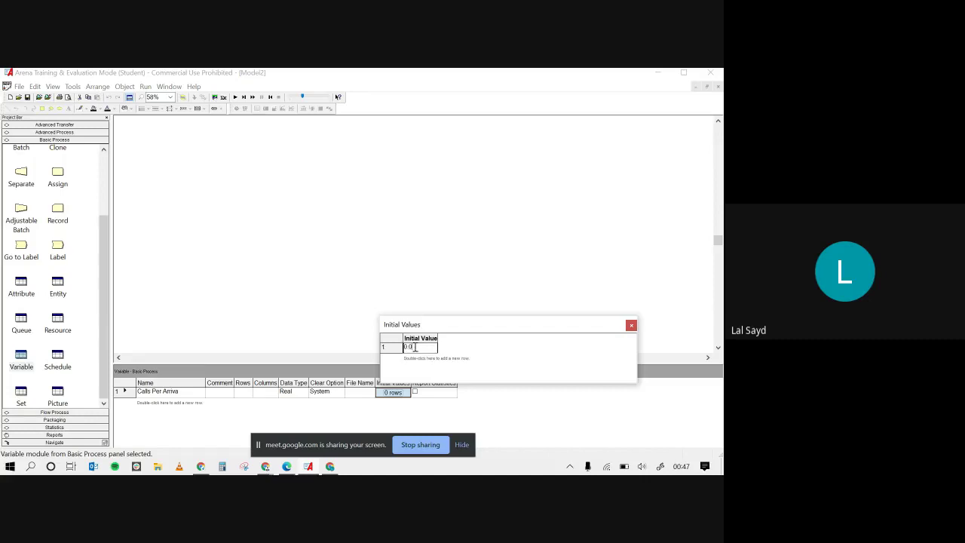
type("1")
left_click(631, 325)
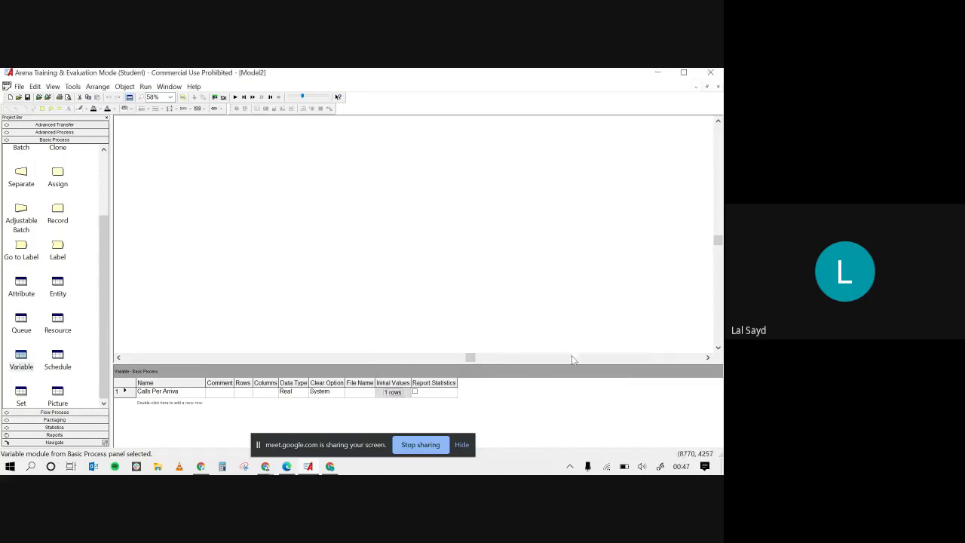
Correct the first variable's name to Calls Per Arrival.
left_click(187, 392)
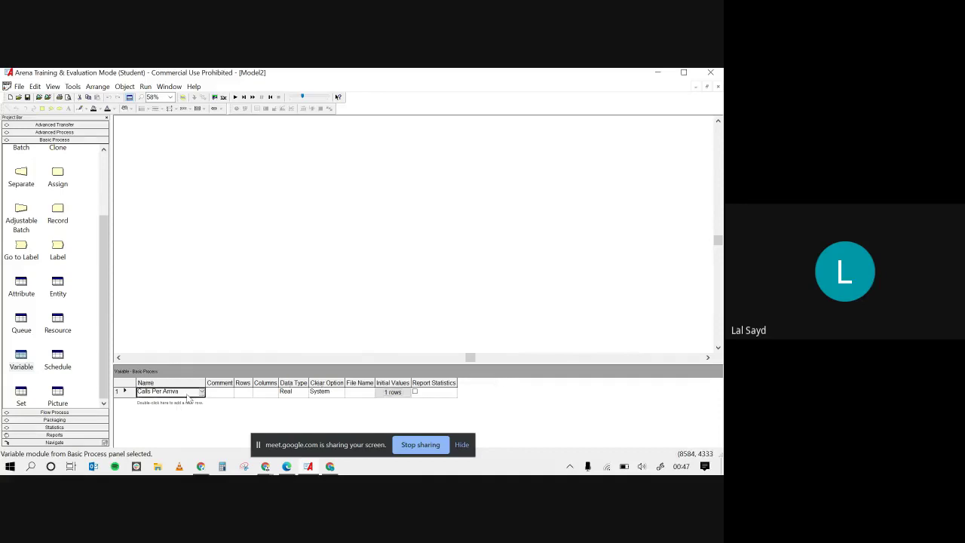
left_click(187, 393)
key("Tab")
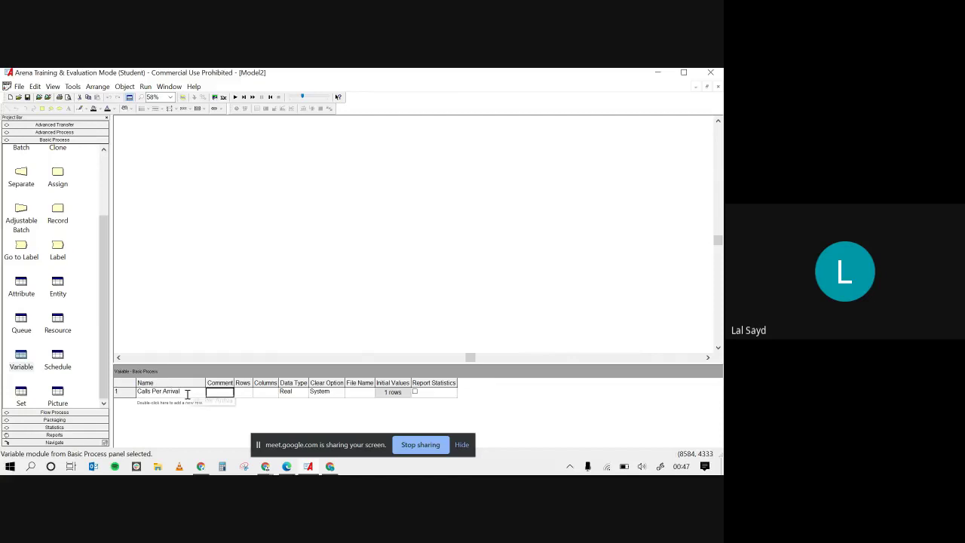
Add a second variable and name it Max Calls.
double_click(170, 405)
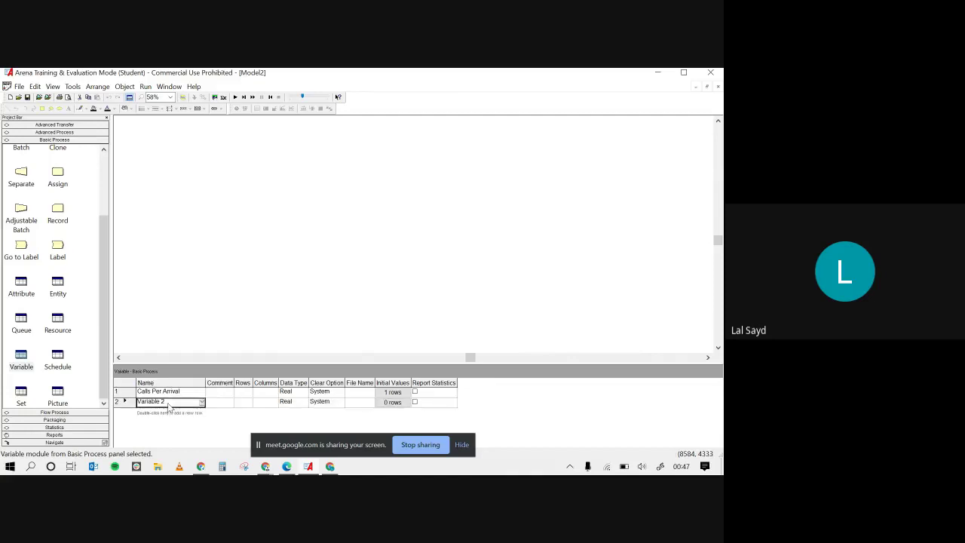
left_click(190, 402)
left_click(190, 403)
key("BackSpace")
key("BackSpace")
key("BackSpace")
key("BackSpace")
key("BackSpace")
key("BackSpace")
key("BackSpace")
key("BackSpace")
key("BackSpace")
key("BackSpace")
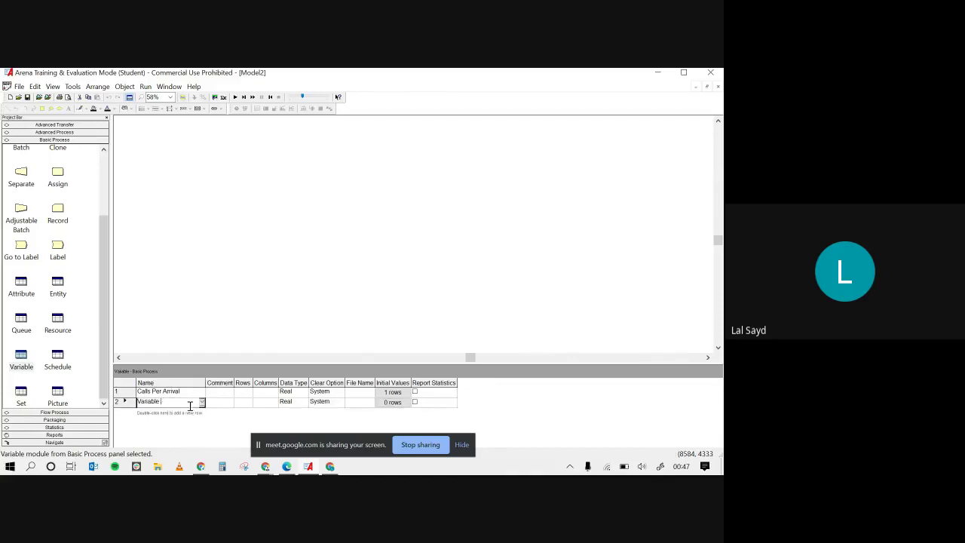
type("Max Calls")
Add an initial value row to the Max Calls variable.
left_click(395, 404)
left_click(394, 402)
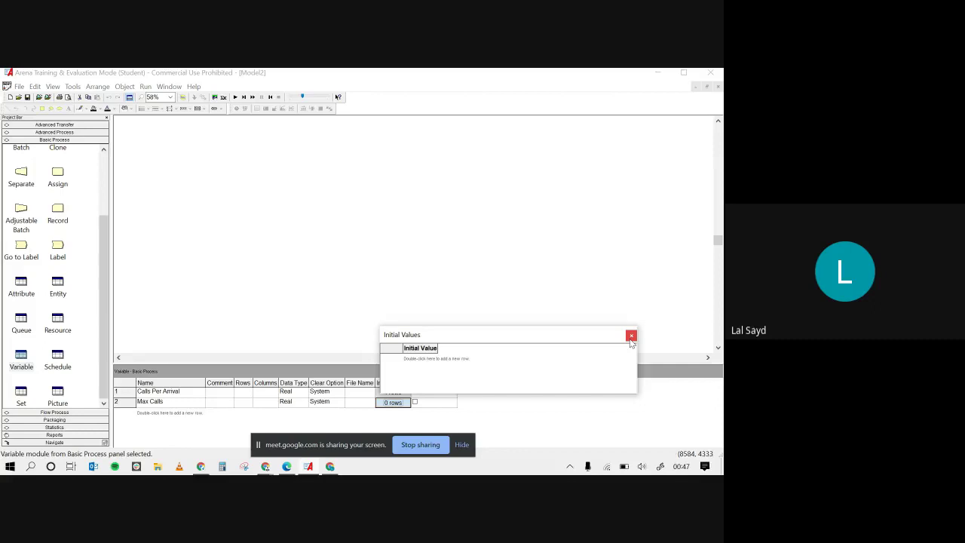
double_click(415, 359)
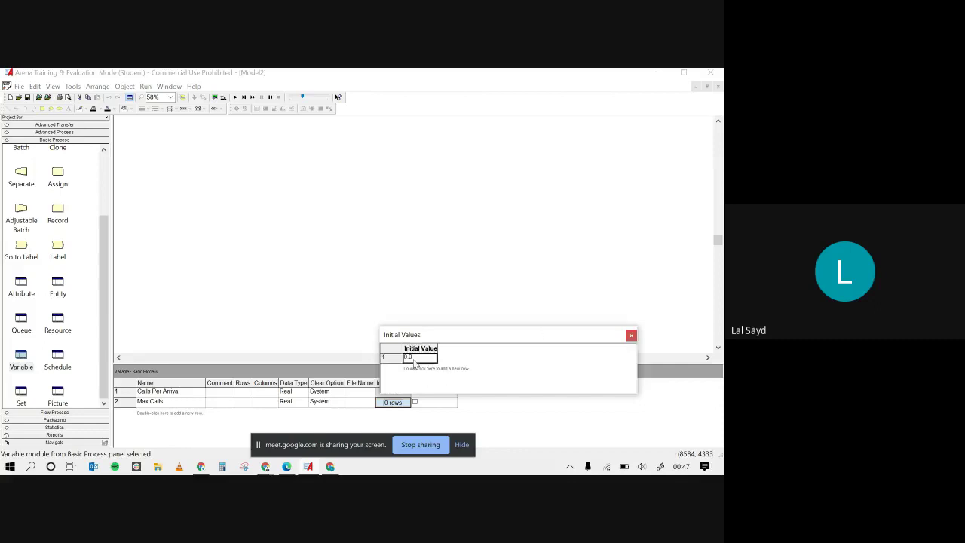
left_click(418, 357)
key("BackSpace")
left_click(631, 336)
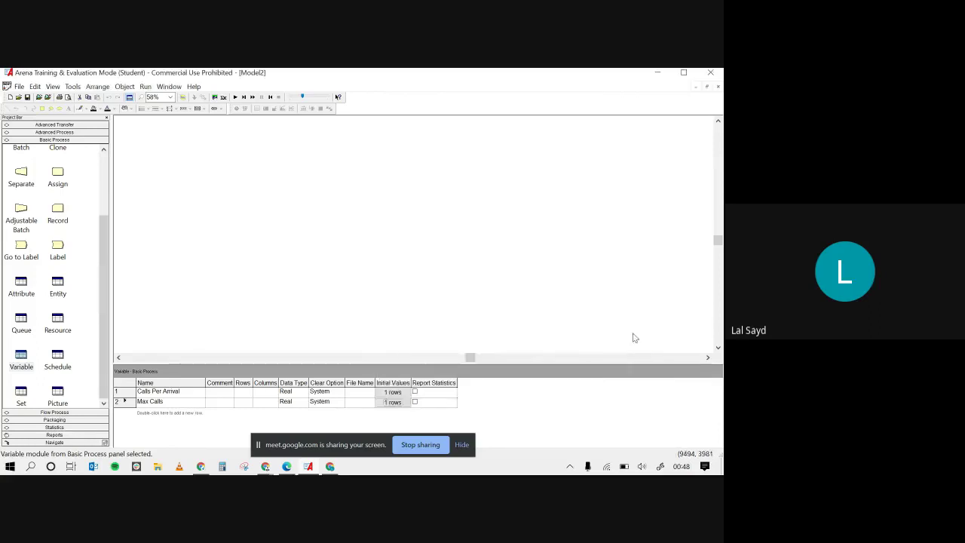
Set the initial value of the Max Calls variable to 1.
left_click(393, 403)
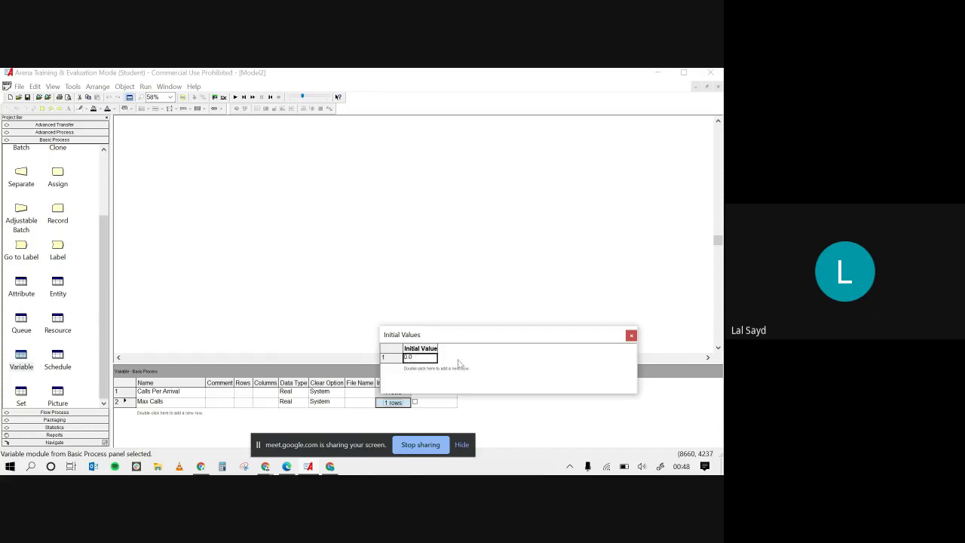
left_click(631, 336)
left_click(382, 404)
left_click(420, 357)
key("BackSpace")
type("1")
left_click(631, 334)
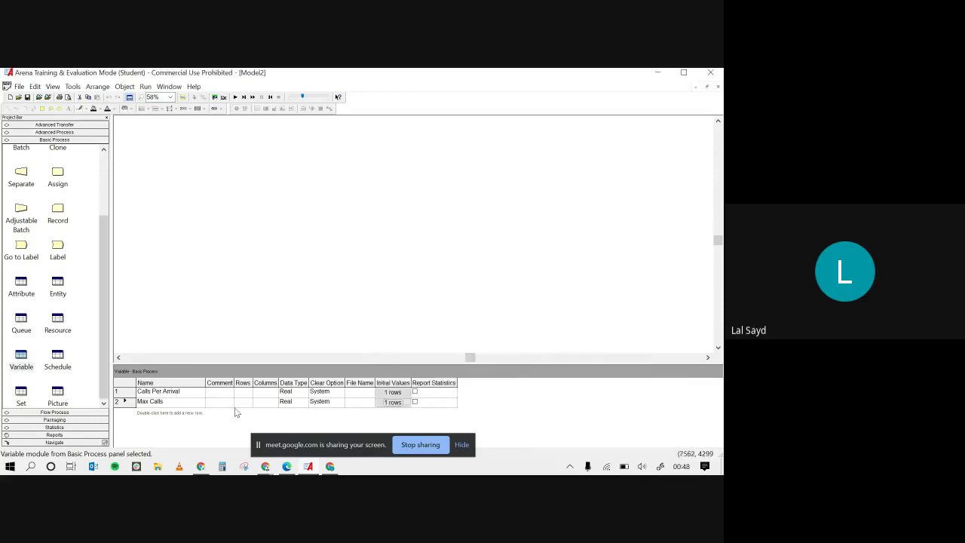
Add a third variable and name it Total WIP.
double_click(148, 414)
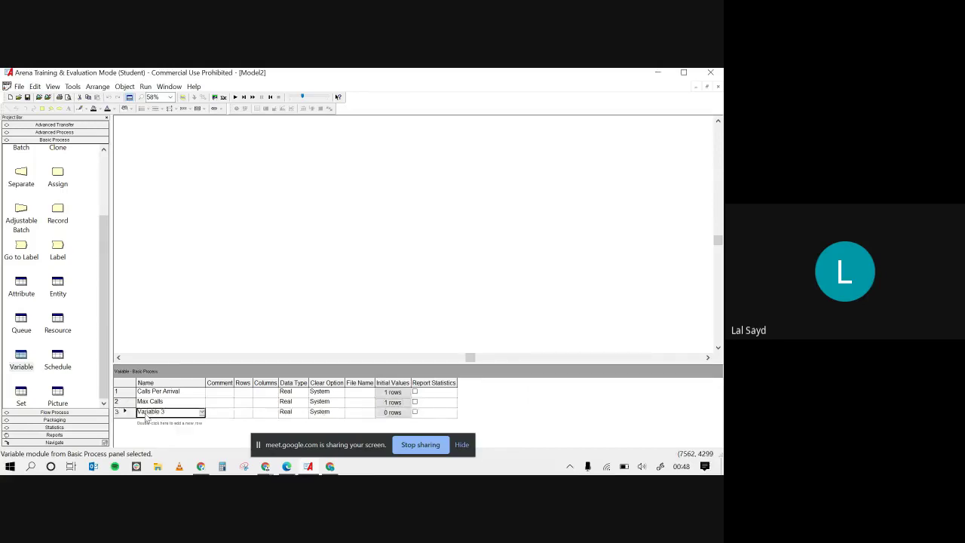
left_click(172, 411)
key("BackSpace")
key("BackSpace")
key("BackSpace")
key("BackSpace")
key("BackSpace")
key("BackSpace")
key("BackSpace")
key("BackSpace")
key("BackSpace")
key("BackSpace")
type("WIP")
type("Total")
left_click(392, 412)
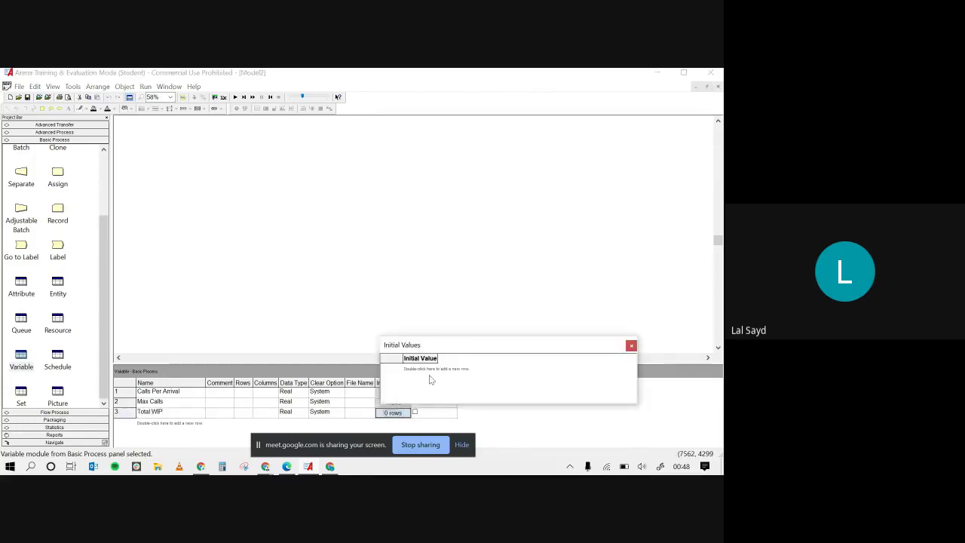
left_click(631, 346)
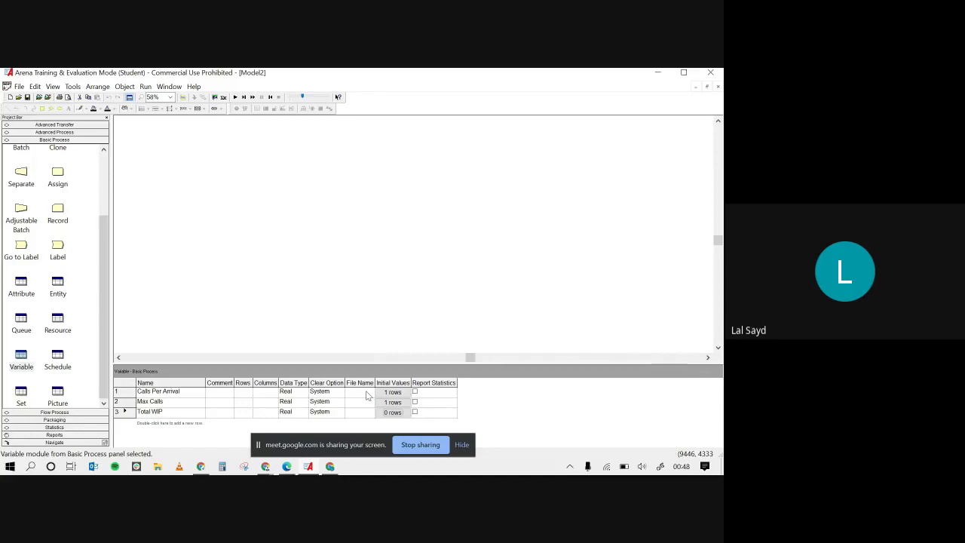
left_click(393, 411)
left_click(633, 347)
Change the initial value of the Max Calls variable to 999999.
left_click(393, 403)
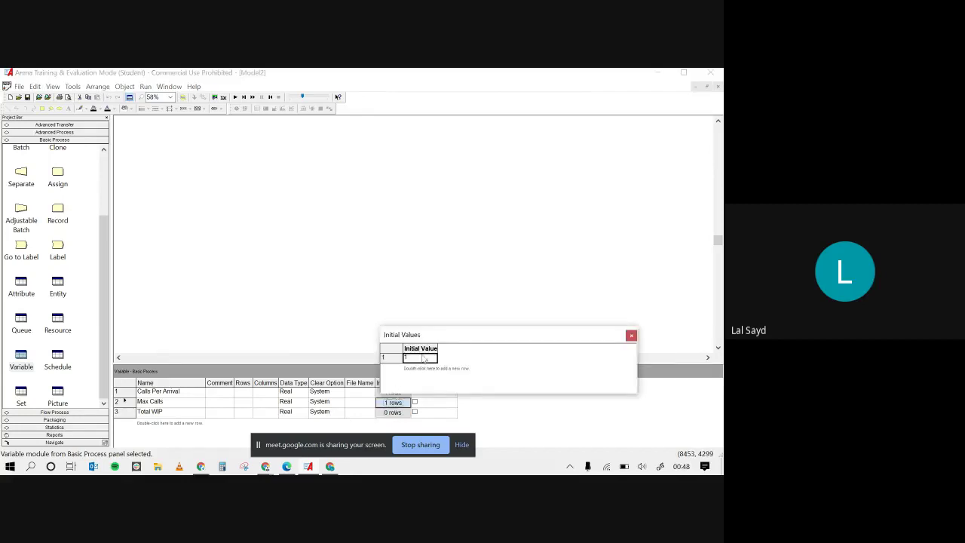
left_click(417, 356)
key("BackSpace")
type("999999")
double_click(424, 358)
left_click(408, 358)
double_click(408, 358)
left_click(408, 358)
left_click(631, 336)
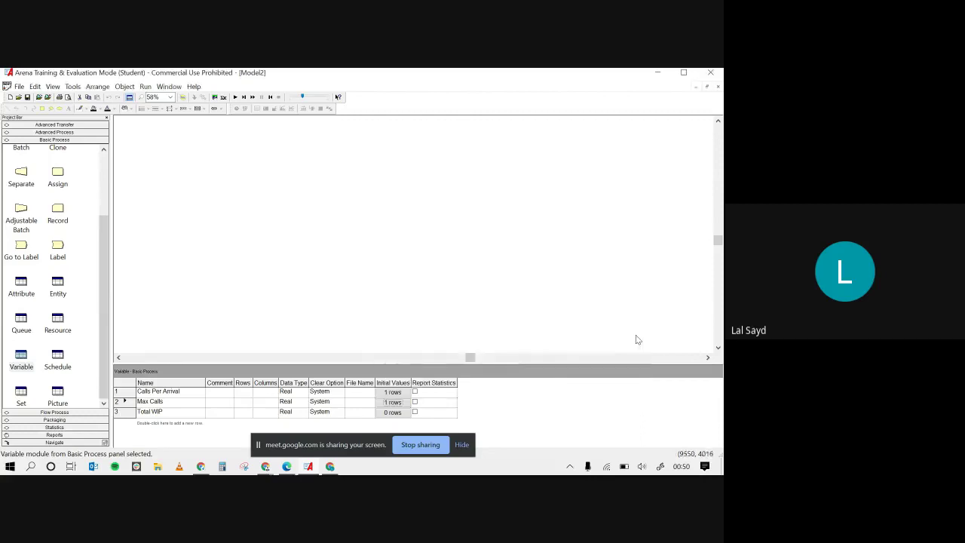
Adjust the spreadsheet area's height and add an initial value row of 0.0 to the Total WIP variable.
left_click_drag(397, 367, 398, 400)
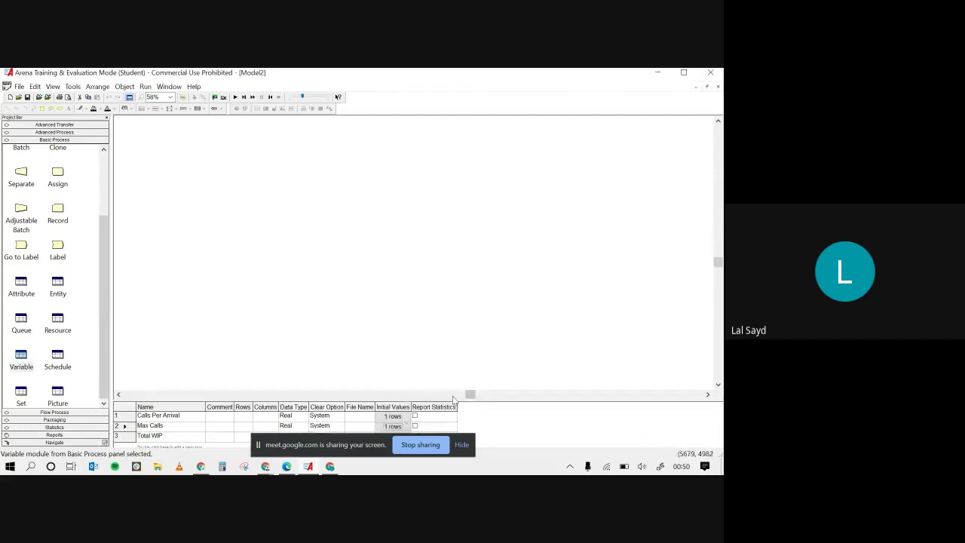
scroll(456, 401, "down", 3)
left_click_drag(485, 402, 482, 370)
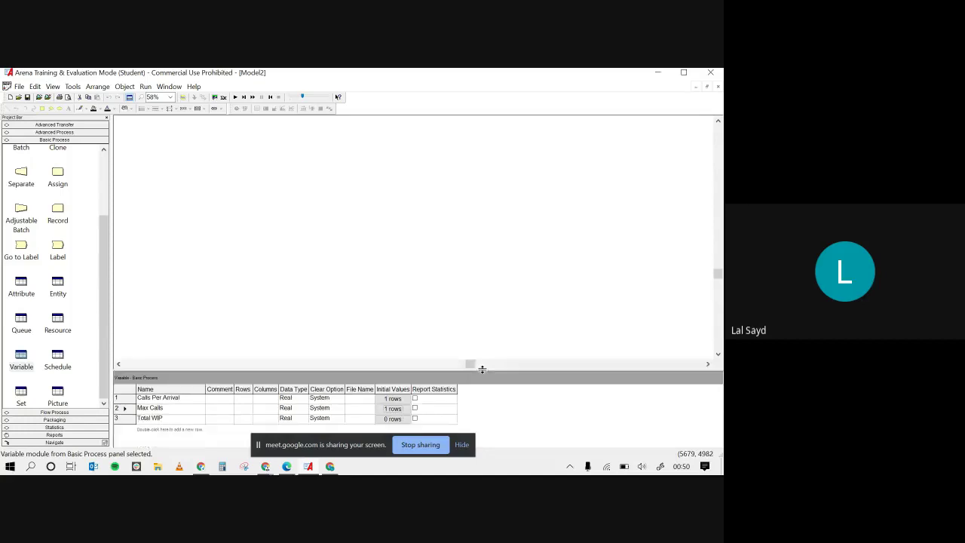
left_click(396, 420)
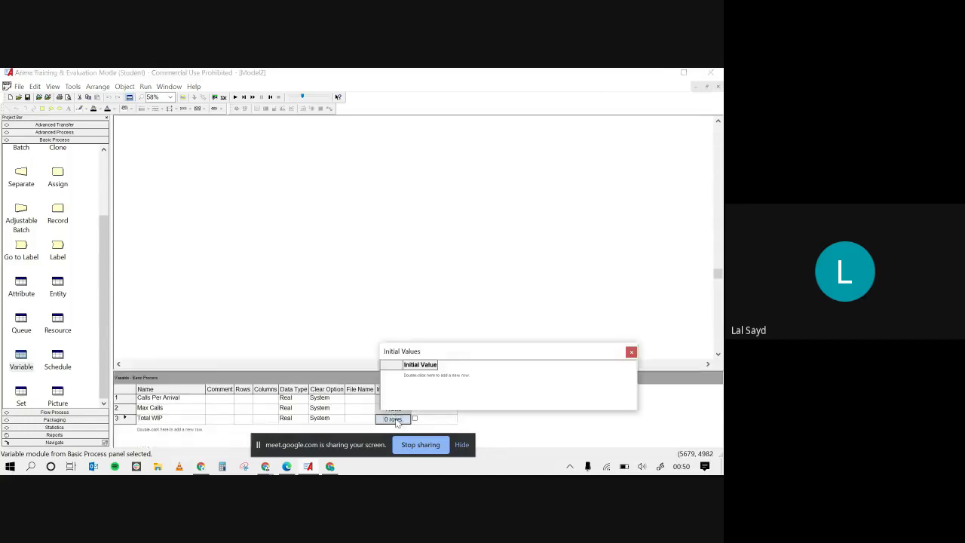
double_click(409, 382)
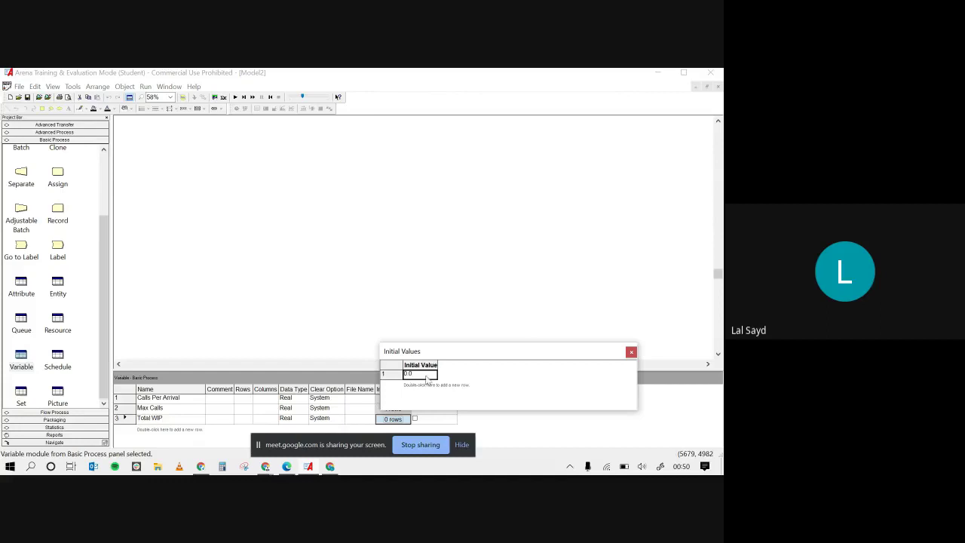
left_click(631, 353)
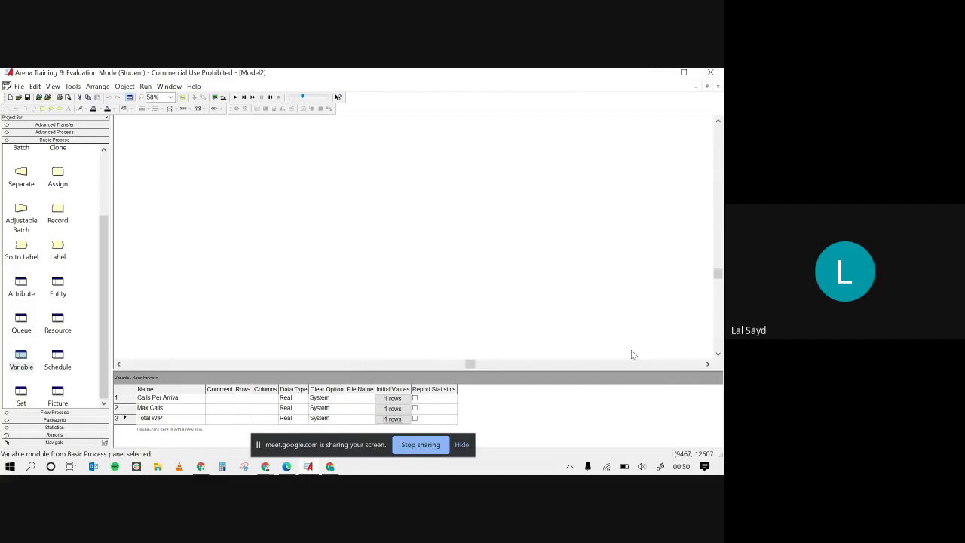
In the Resource module, complete the third resource's name as Tech Type 2 and add a fourth resource named Tech Type 3.
left_click(59, 317)
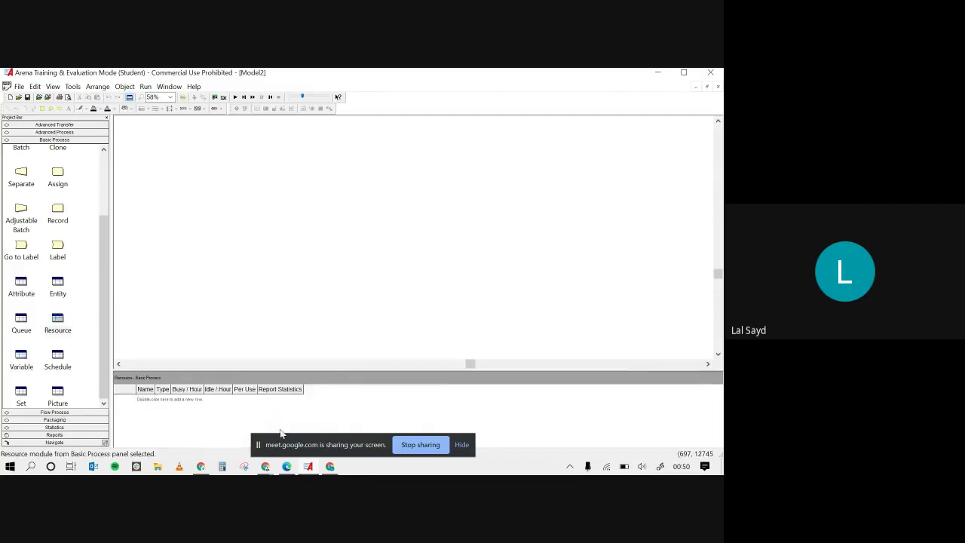
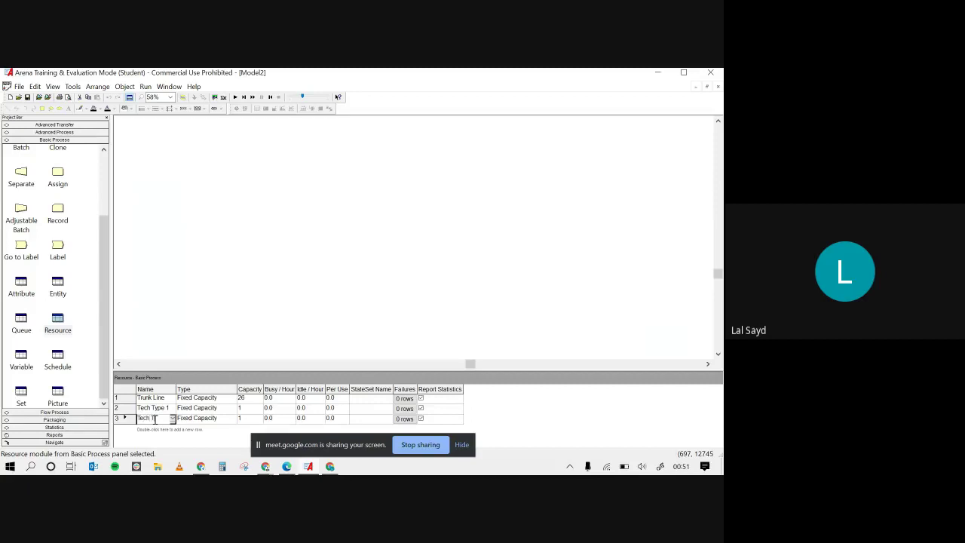
key("Tab")
double_click(160, 429)
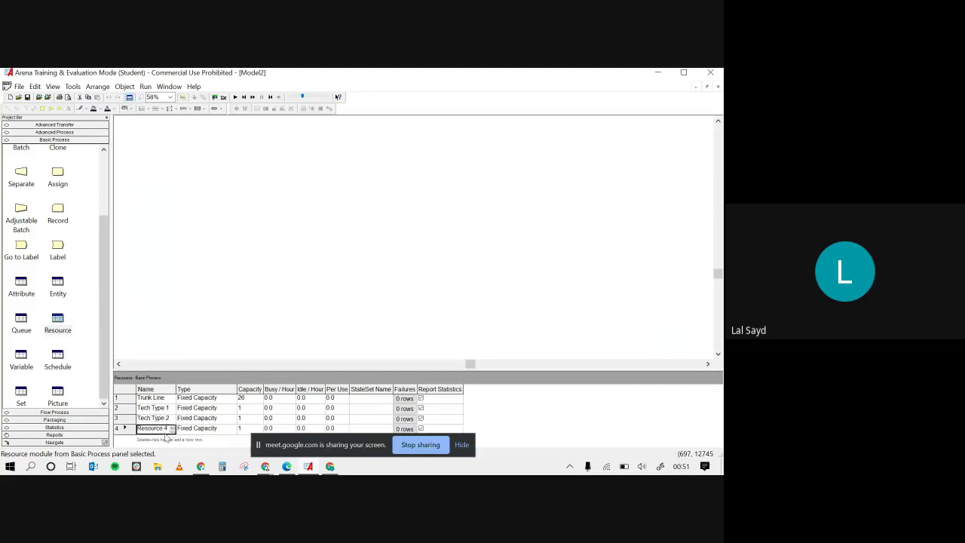
type("Tech Type 3")
key("Tab")
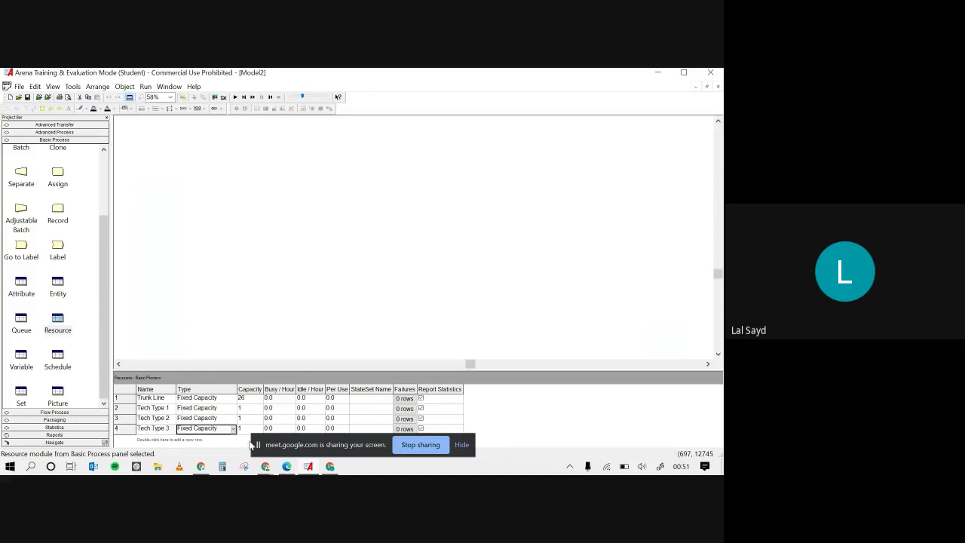
Set the resource capacities to 2 for Tech Type 1, 3 for Tech Type 2 and 3 for Tech Type 3.
left_click_drag(338, 368, 339, 356)
left_click(253, 399)
left_click(253, 399)
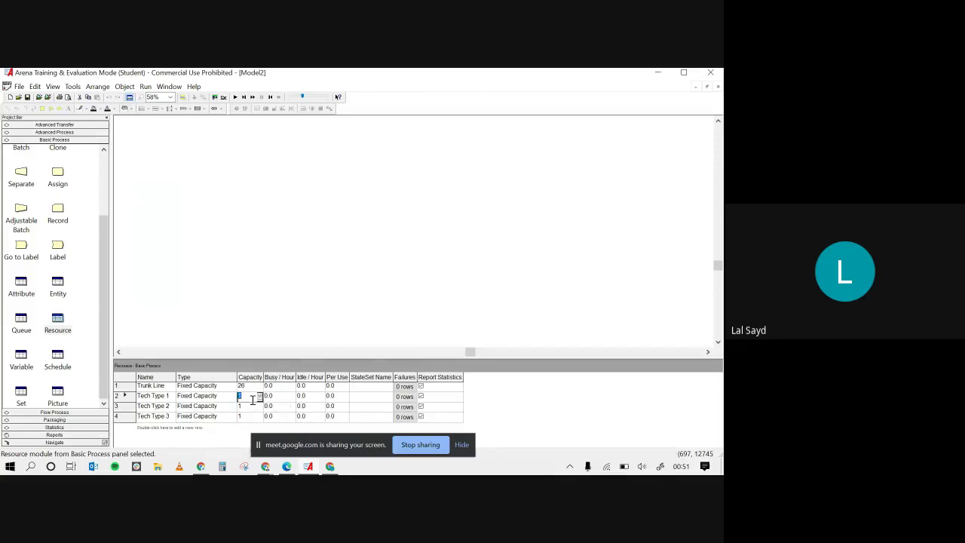
left_click(248, 407)
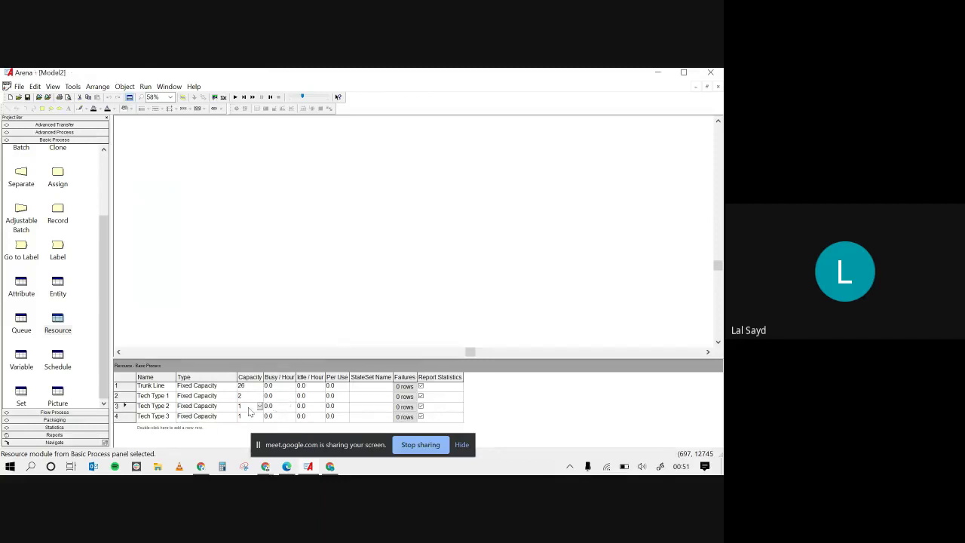
type("3")
left_click(249, 416)
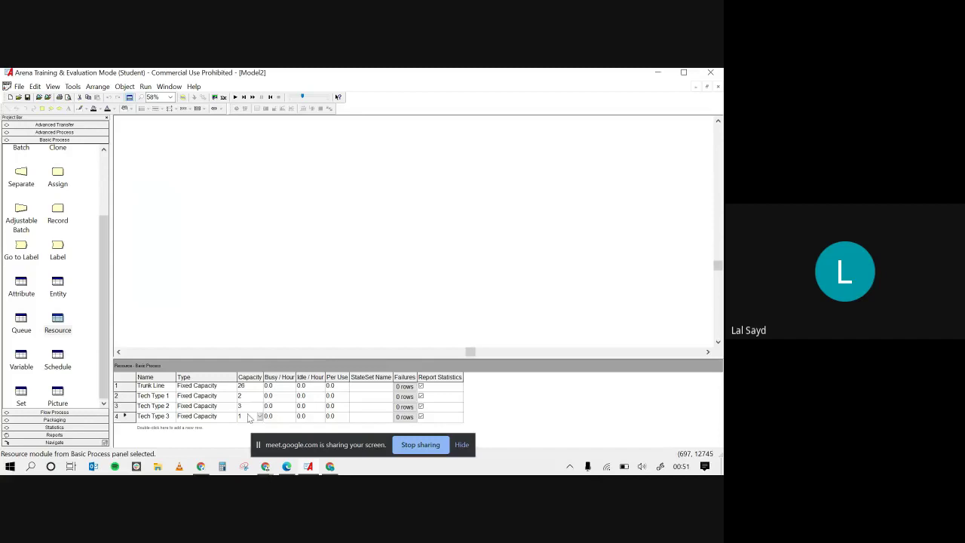
type("3")
Switch to the Google Slides presentation and consult the Tech support slide.
left_click_drag(334, 442, 481, 463)
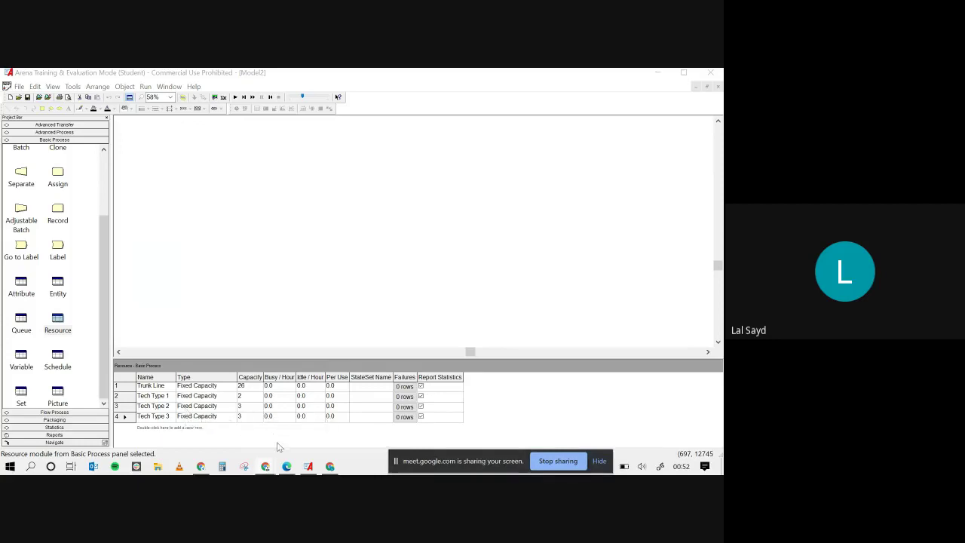
key("alt+Tab")
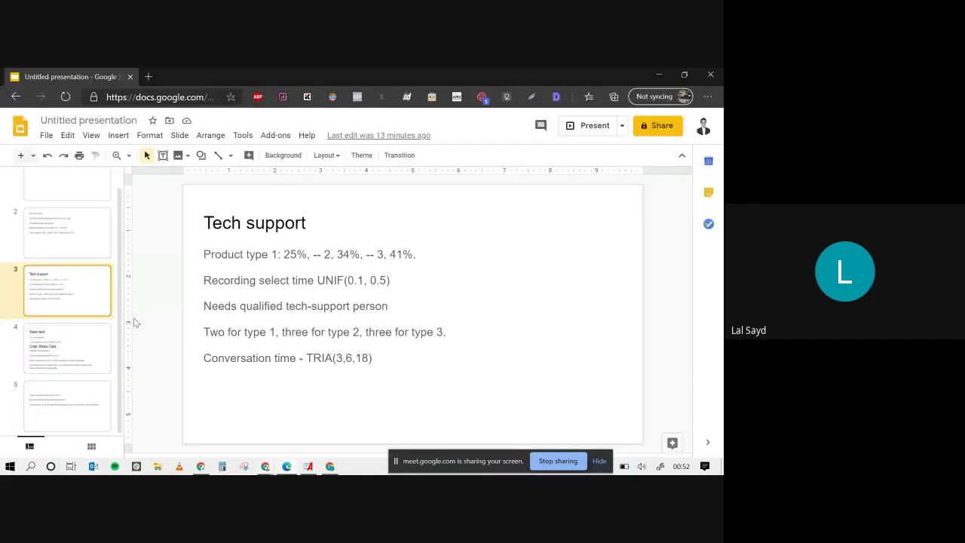
Open the Sales calls slide and consult its line on the sales staff.
left_click(85, 341)
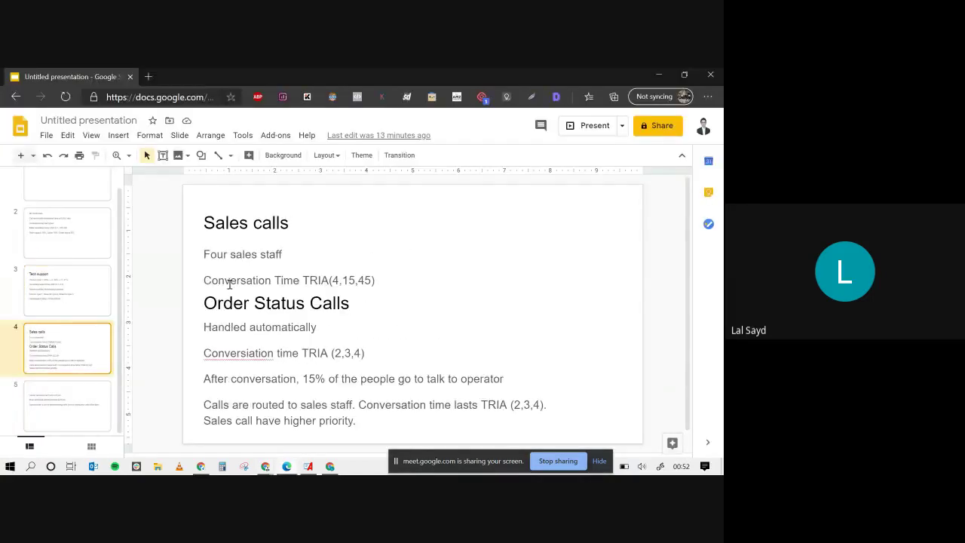
left_click_drag(207, 257, 280, 259)
left_click(281, 261)
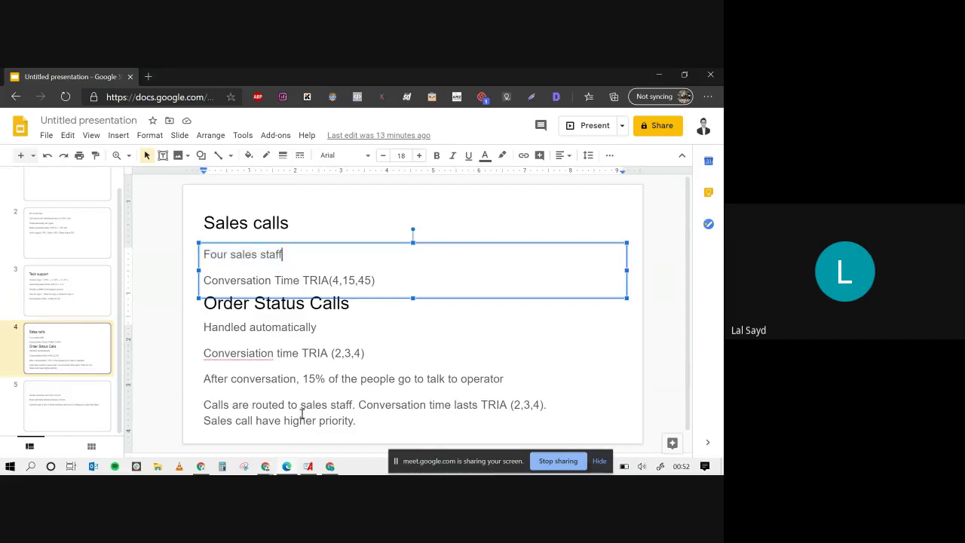
Switch back to Arena and add a fifth resource named Sales Resource with a capacity of 4, widening the Name column to fit.
left_click(300, 473)
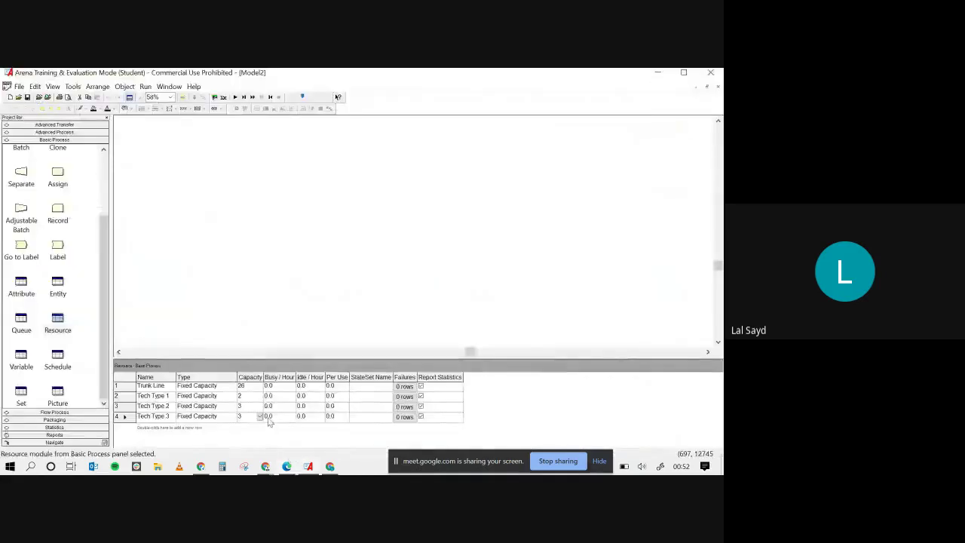
double_click(159, 427)
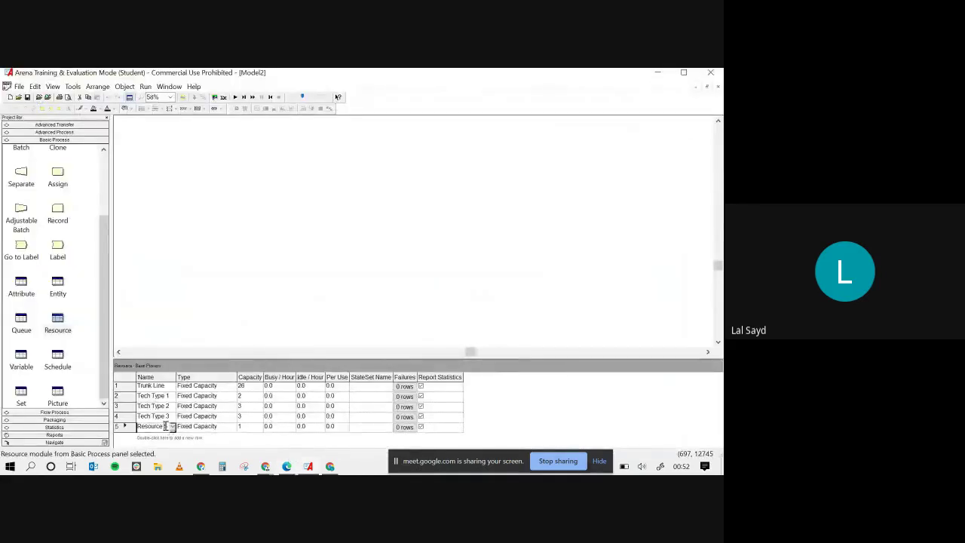
left_click(167, 427)
double_click(166, 426)
type("R5")
type("les")
type("Resourc")
type("e")
left_click_drag(172, 377, 192, 377)
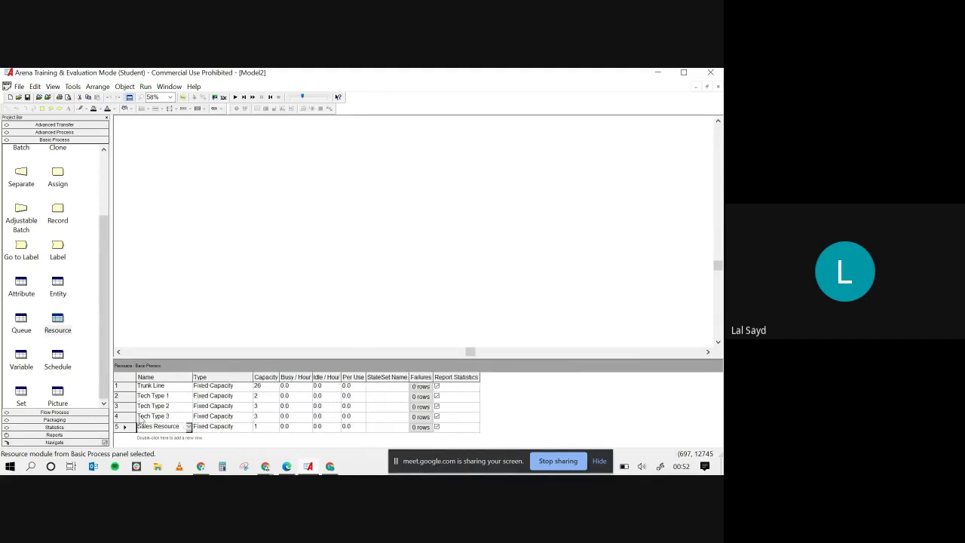
left_click(263, 427)
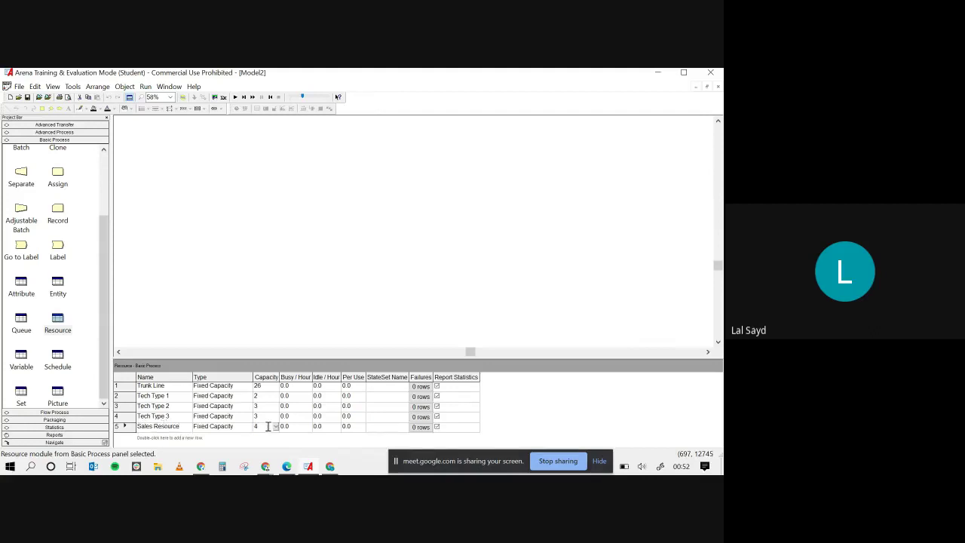
Switch to the Google Slides presentation and consult the Order Status Calls notes, including the share of callers going to an operator.
left_click(285, 467)
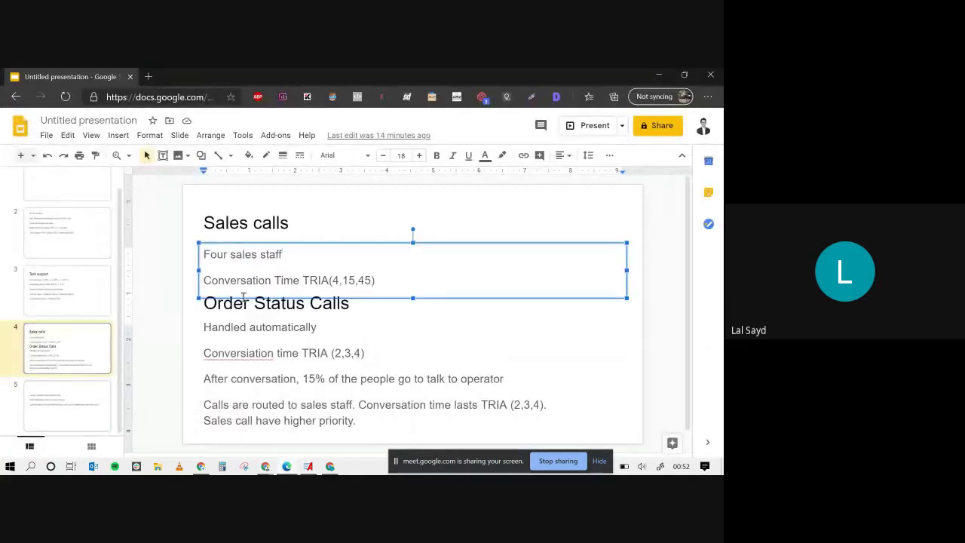
left_click(269, 331)
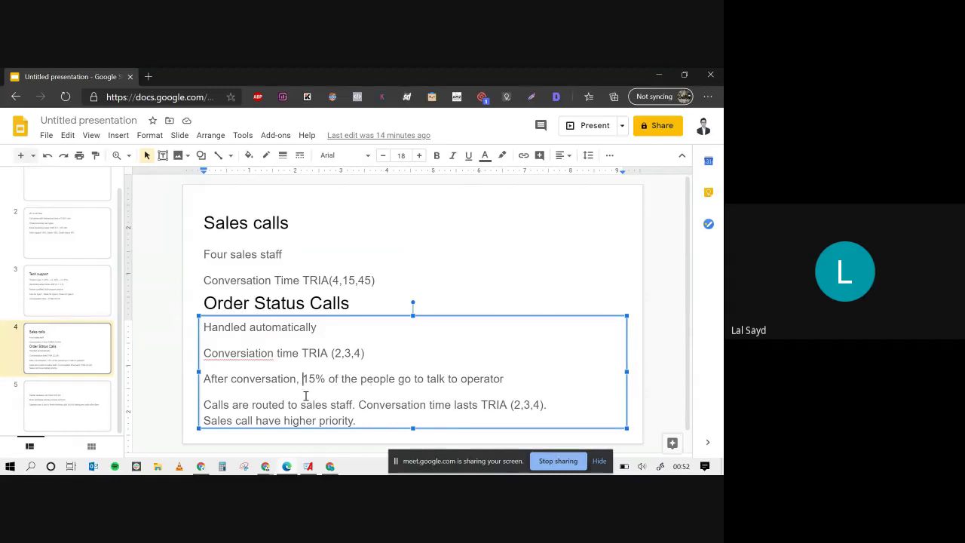
left_click_drag(303, 383, 324, 388)
left_click(330, 388)
Switch back to Arena and review the Queue, Variable, Resource, Entity and Attribute data modules.
left_click(306, 468)
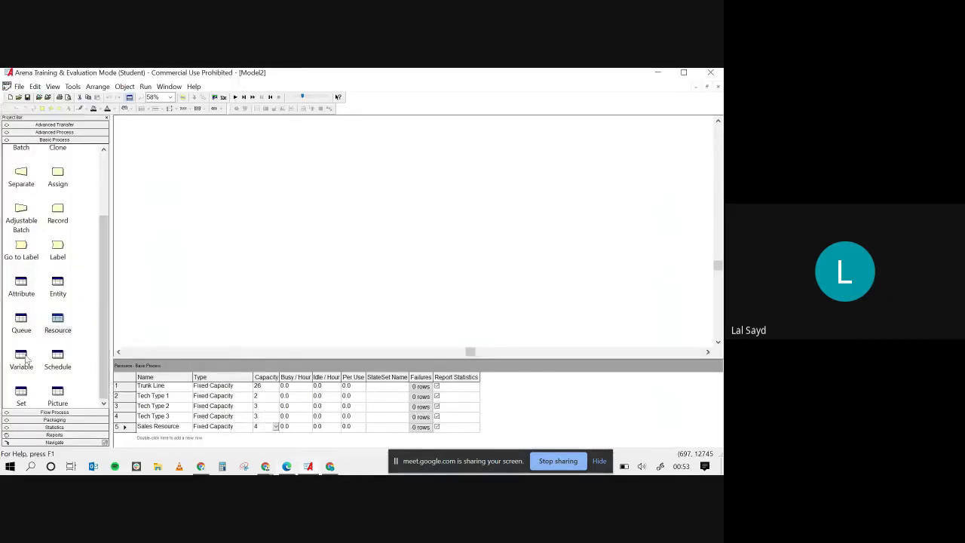
left_click(21, 323)
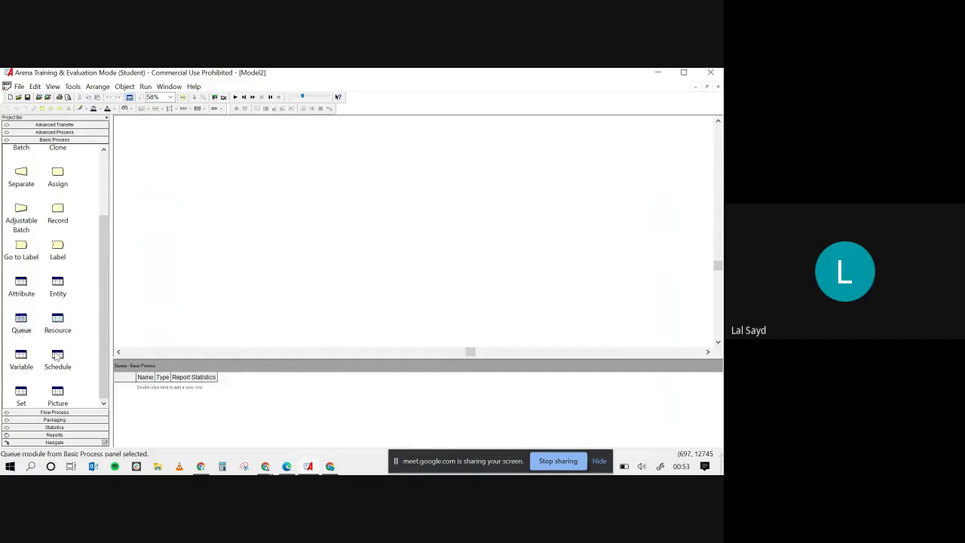
left_click(22, 365)
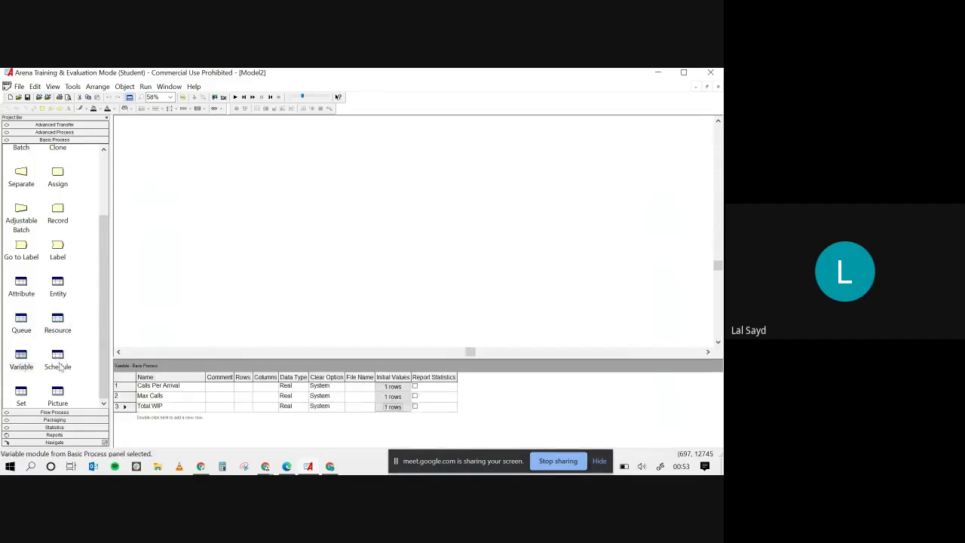
left_click(62, 332)
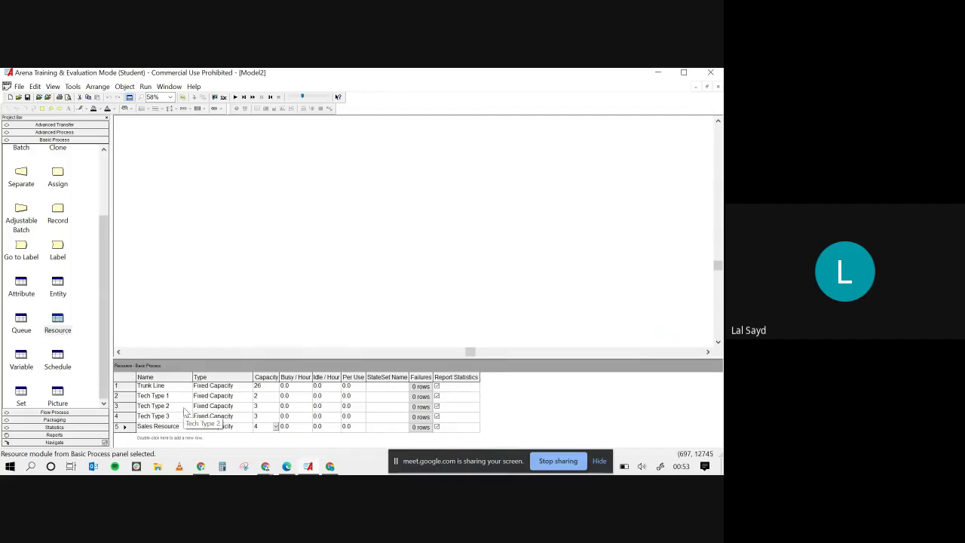
left_click(61, 290)
left_click(21, 291)
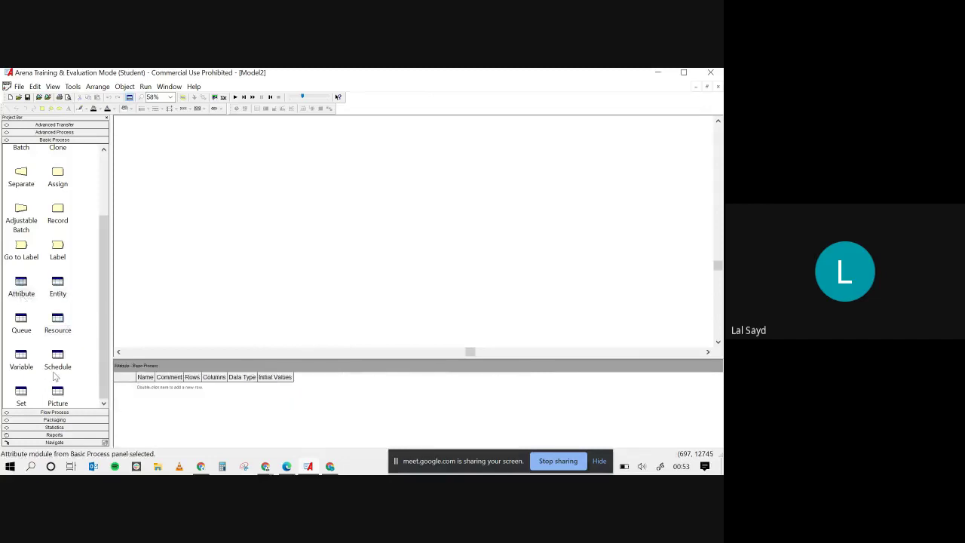
Place a Create module near the upper-left of the model canvas.
scroll(51, 355, "up", 1)
scroll(50, 353, "down", 1)
scroll(51, 354, "up", 2)
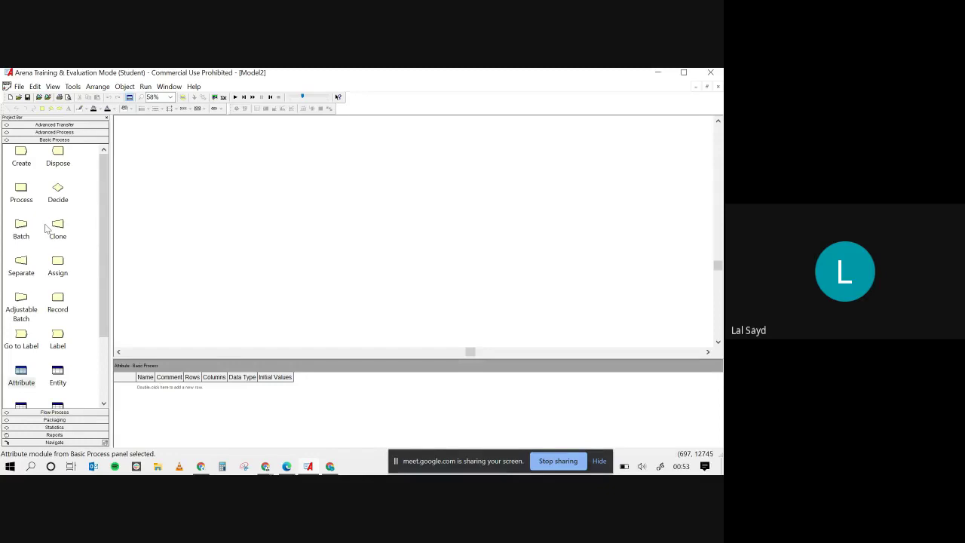
left_click(20, 154)
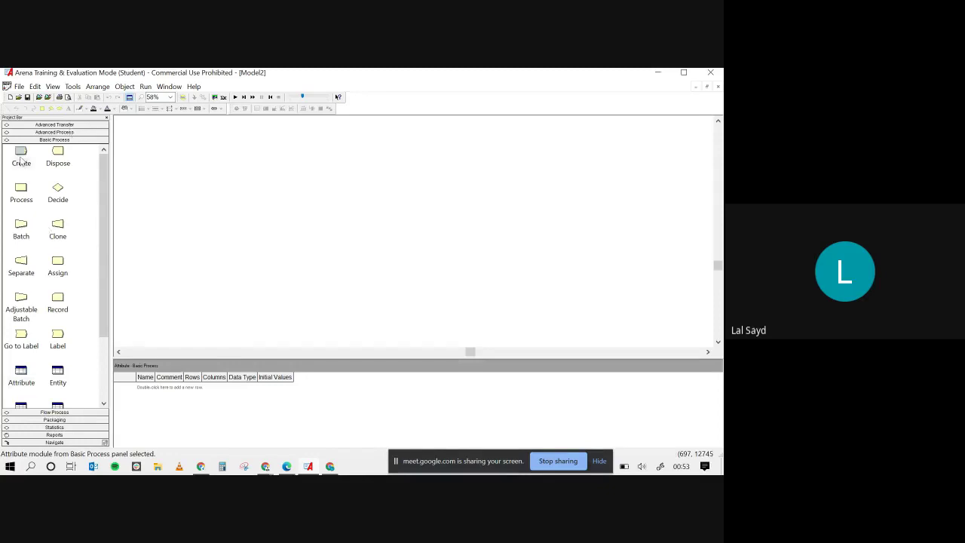
left_click_drag(20, 158, 156, 160)
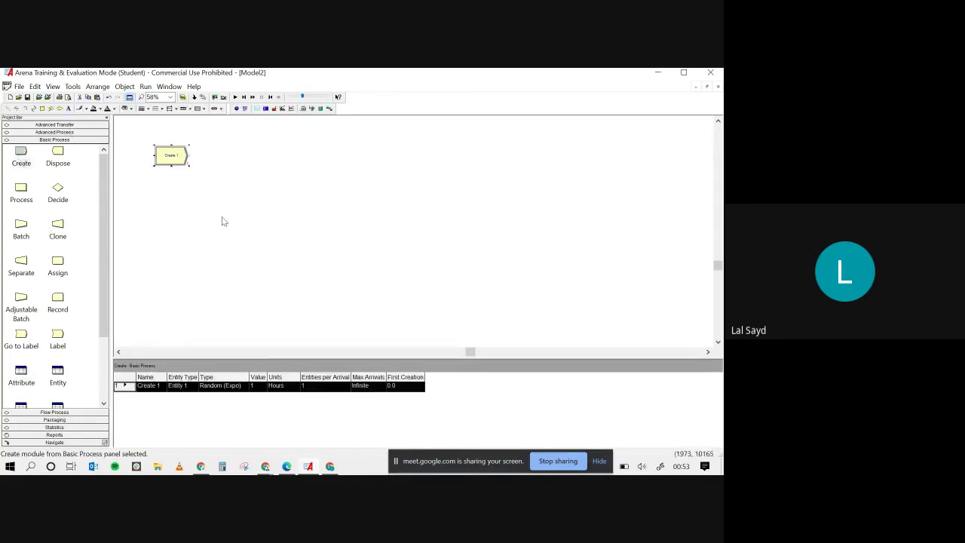
key("plus")
left_click(119, 352)
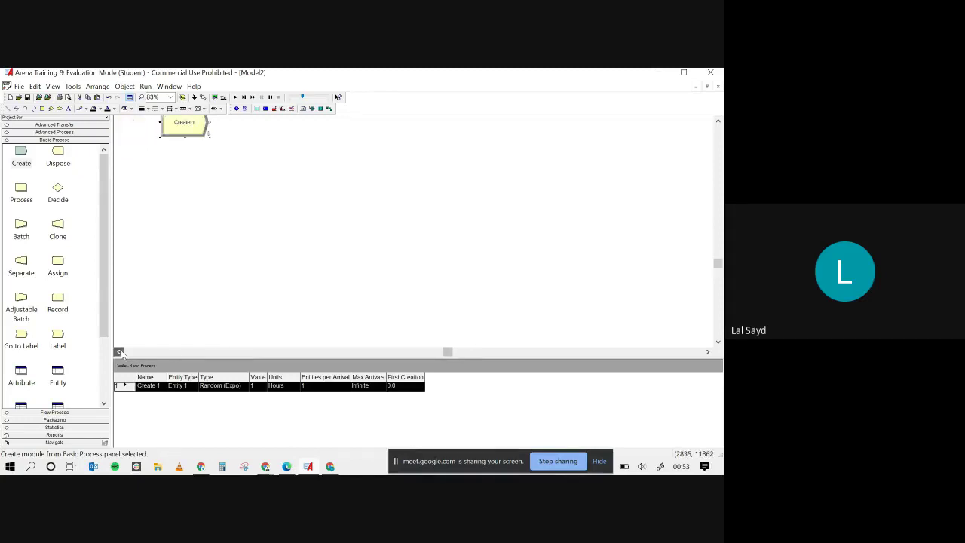
left_click(119, 351)
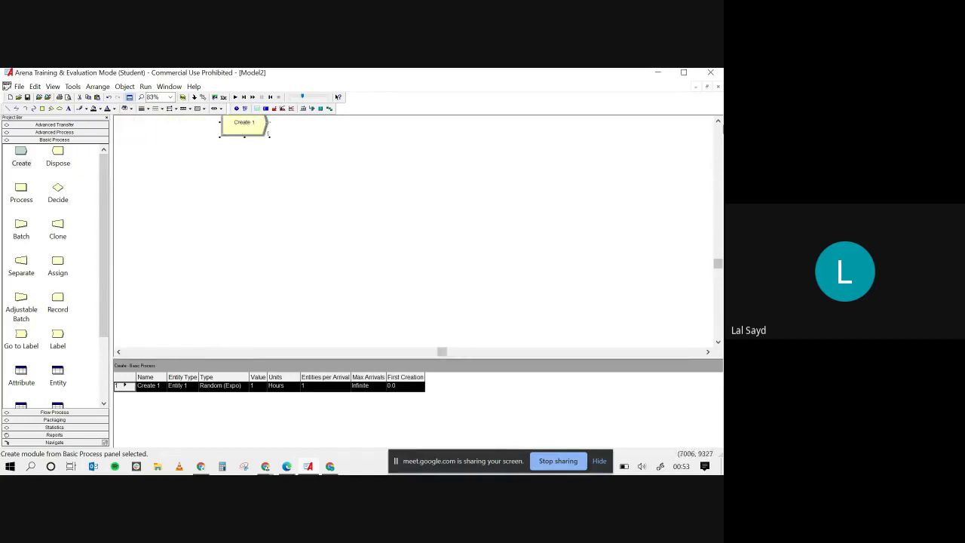
left_click(718, 122)
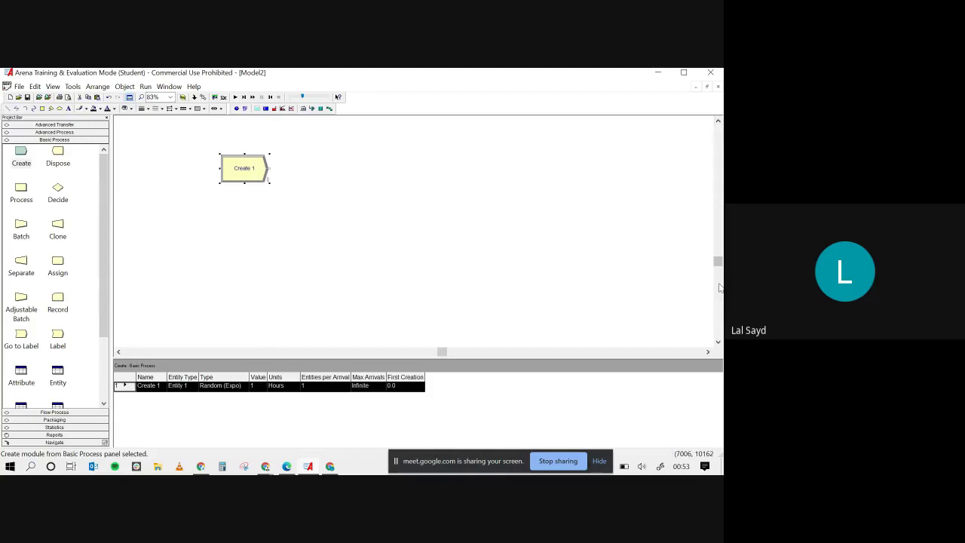
left_click(709, 352)
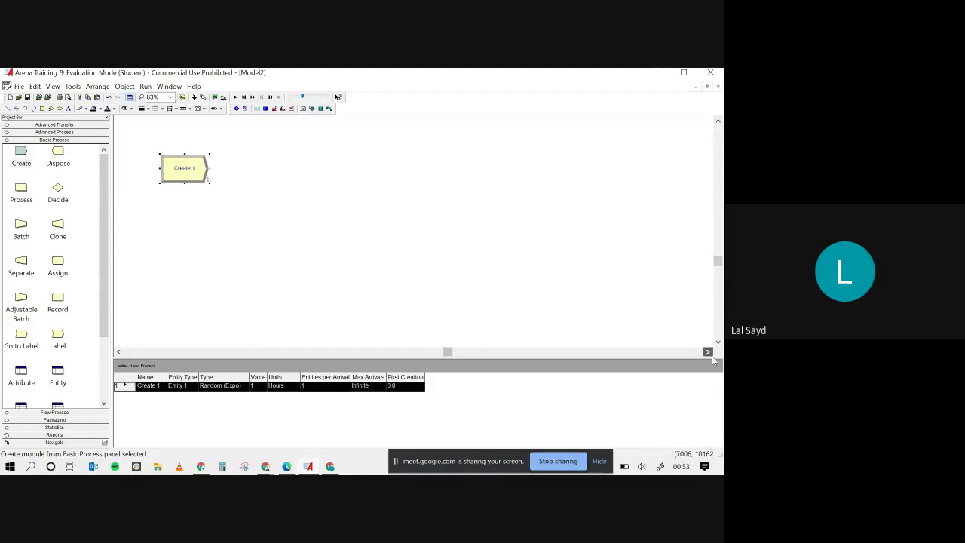
left_click(710, 354)
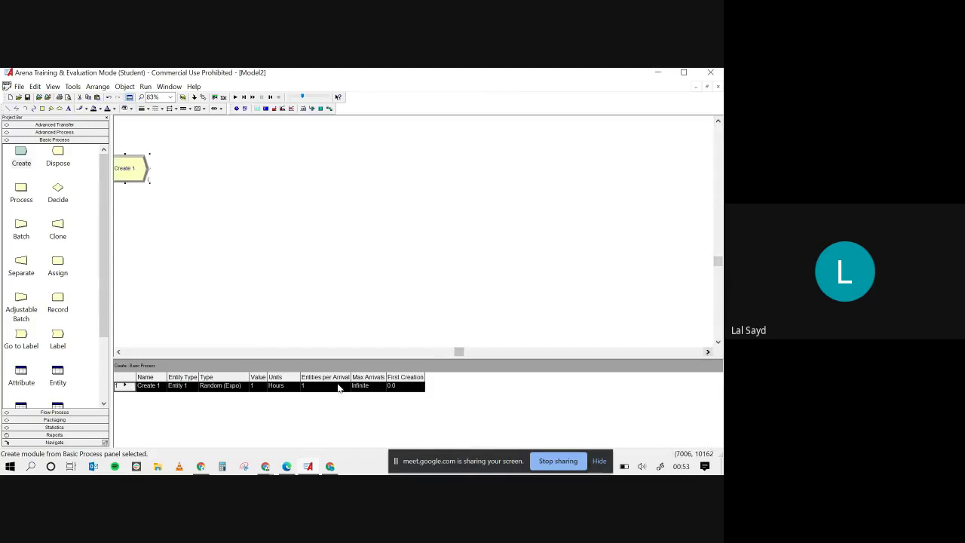
left_click(117, 352)
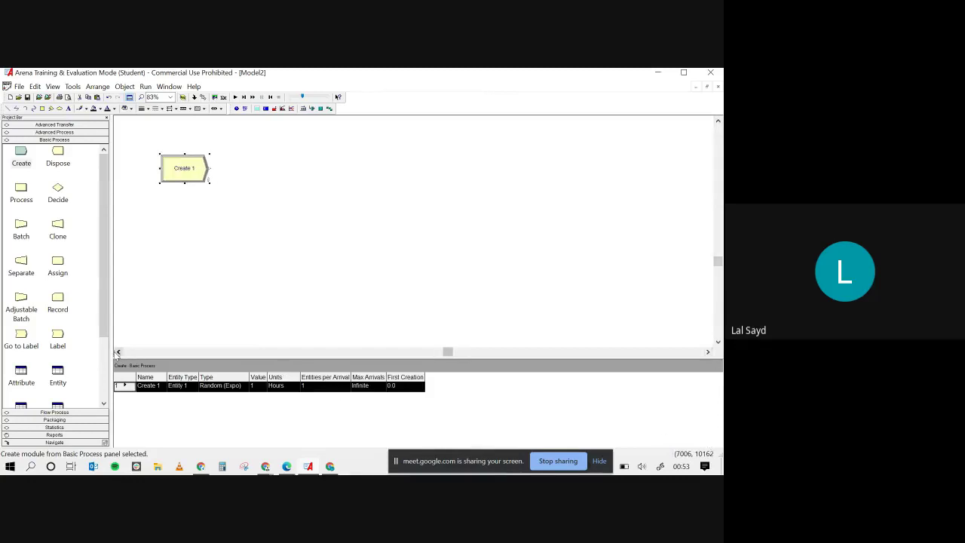
Open the Create module's properties and name it Create Incoming Calls.
double_click(184, 169)
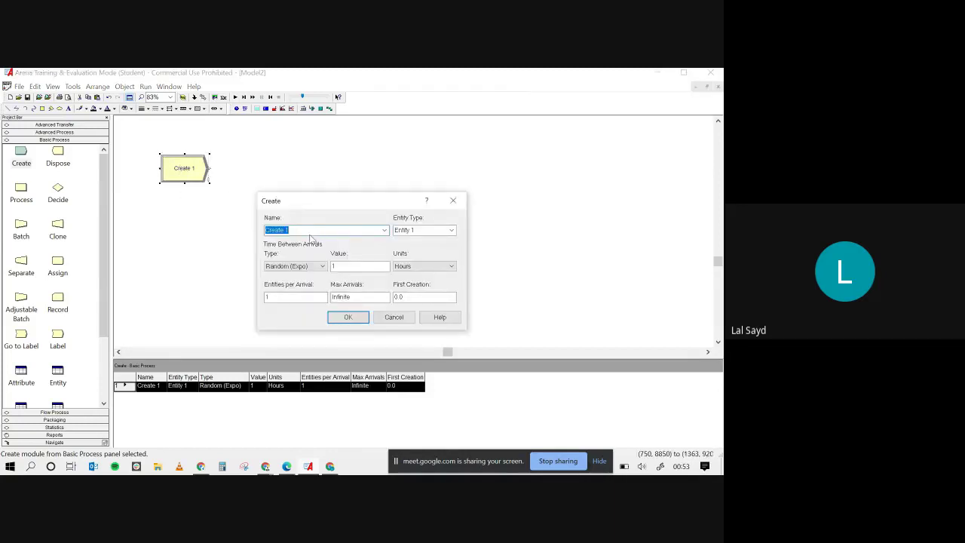
left_click(298, 234)
type("Incoming Calls")
Set the Create module's entity type to Calls To The Center.
left_click(450, 232)
left_click(450, 238)
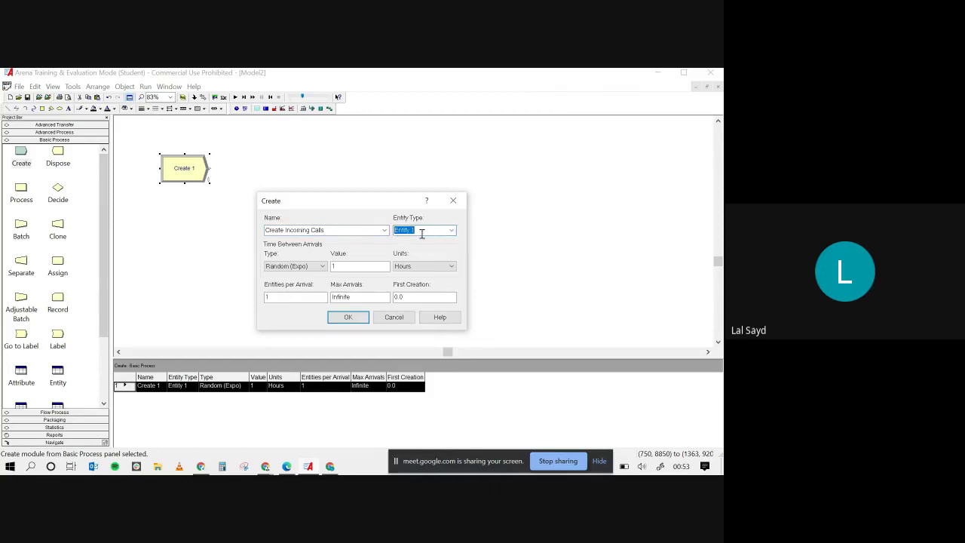
double_click(420, 233)
key("BackSpace")
key("BackSpace")
key("BackSpace")
key("BackSpace")
key("BackSpace")
key("BackSpace")
key("BackSpace")
type("Calls")
type(" To Teh")
type("he")
type(" Center")
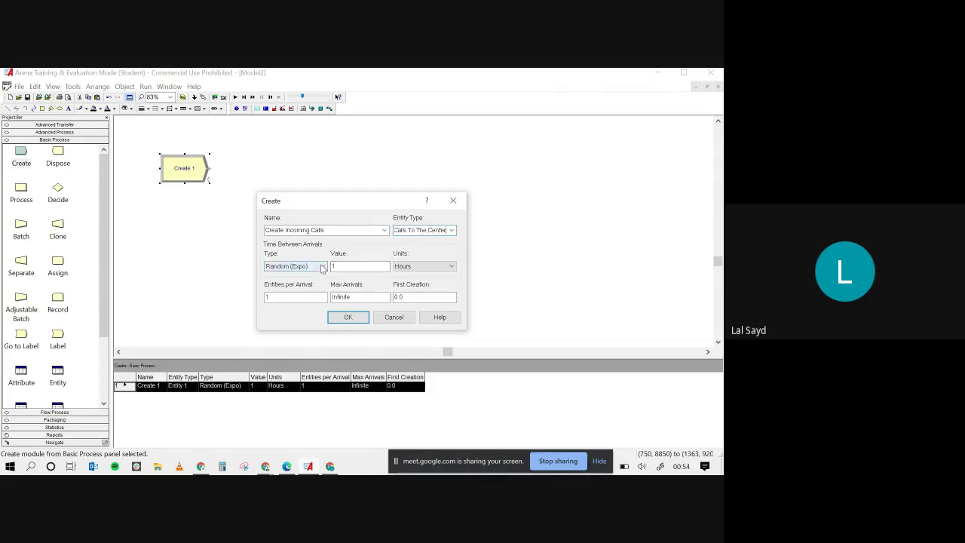
Consult the presentation slide listing the trunk lines and the call interarrival time, and return to Arena.
left_click(287, 466)
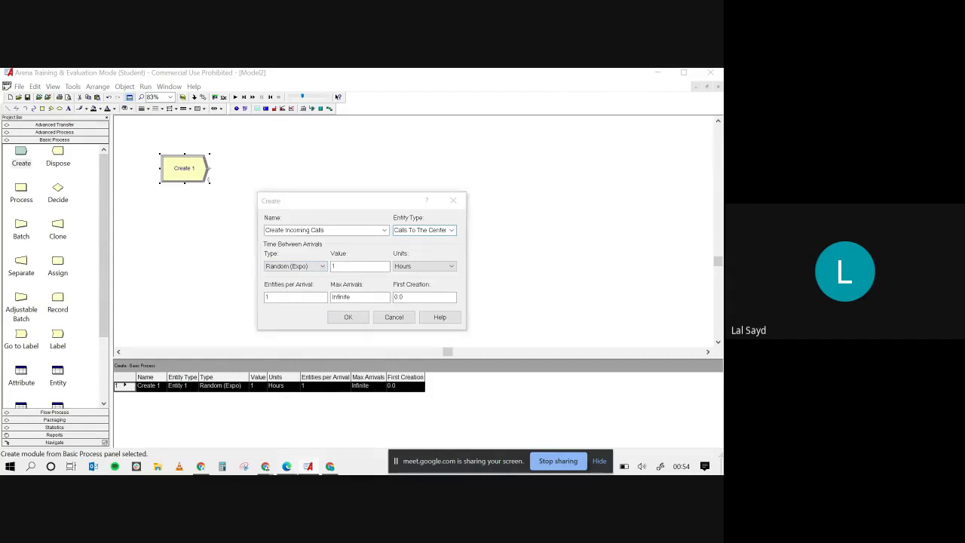
left_click(50, 254)
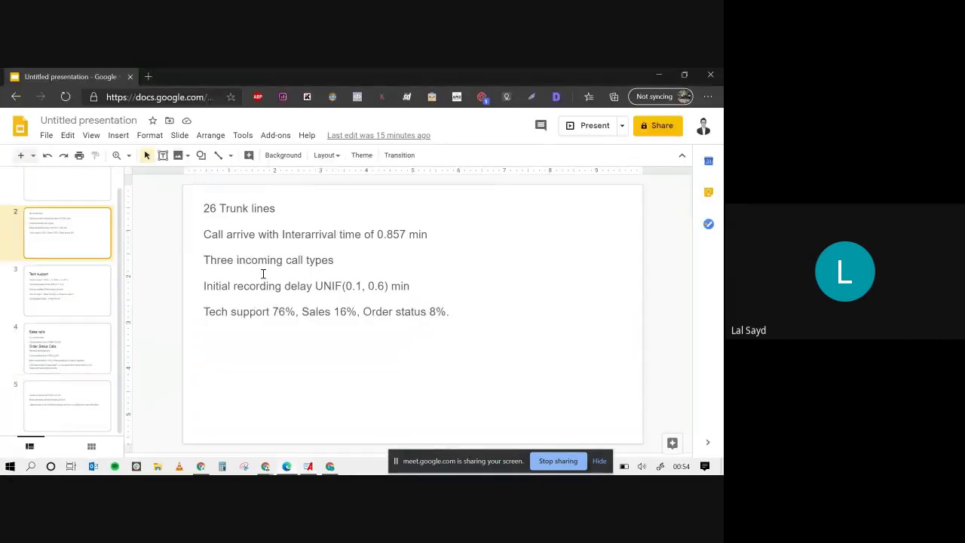
left_click(287, 467)
Set the time between arrivals to Random (Expo) with a value of 0.857 minutes.
left_click(324, 267)
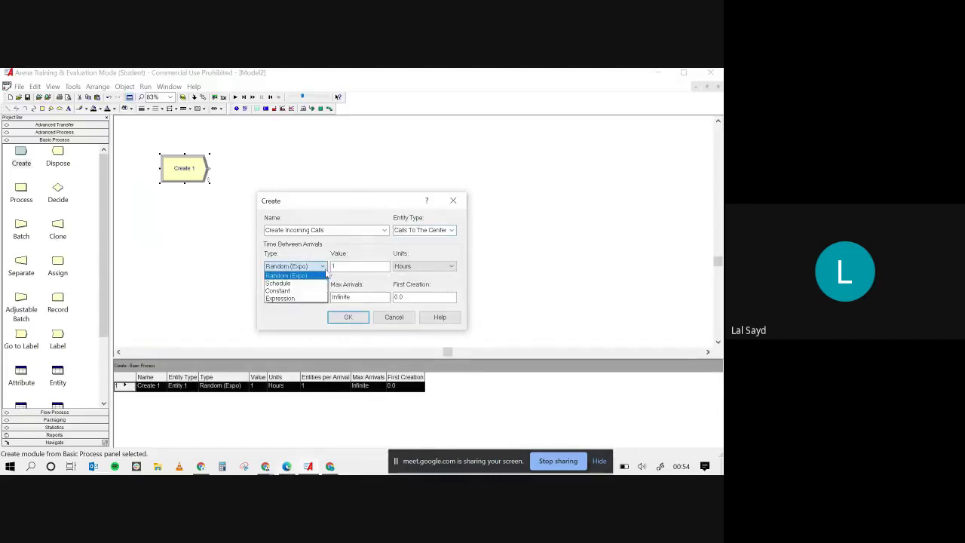
left_click(326, 276)
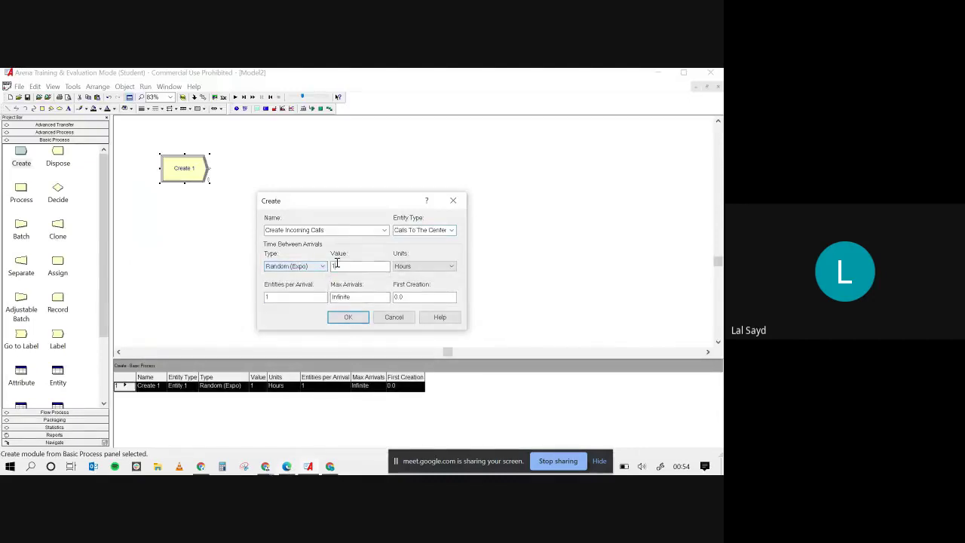
type("0.167")
left_click(450, 267)
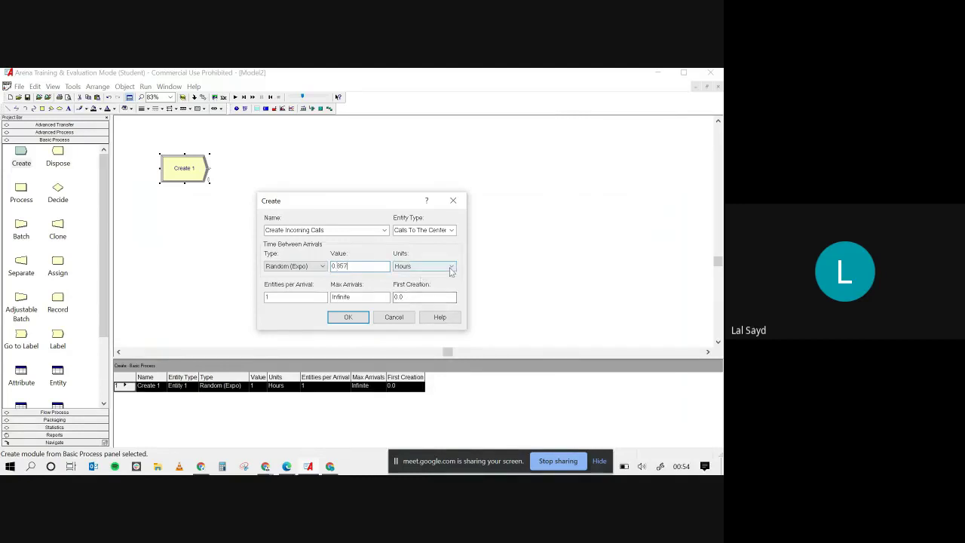
left_click(414, 283)
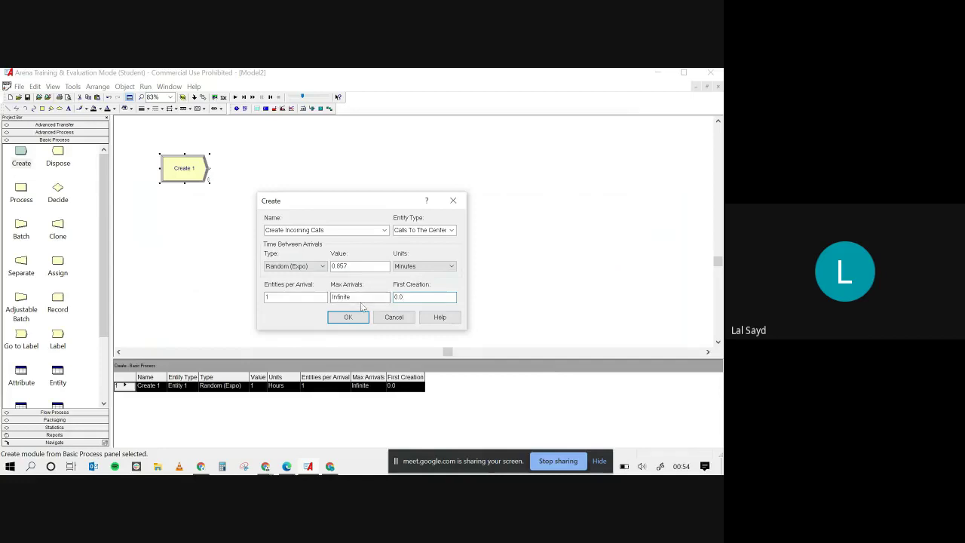
Set the Create module's maximum arrivals to 999999.
double_click(353, 296)
key("BackSpace")
type("999999")
double_click(298, 299)
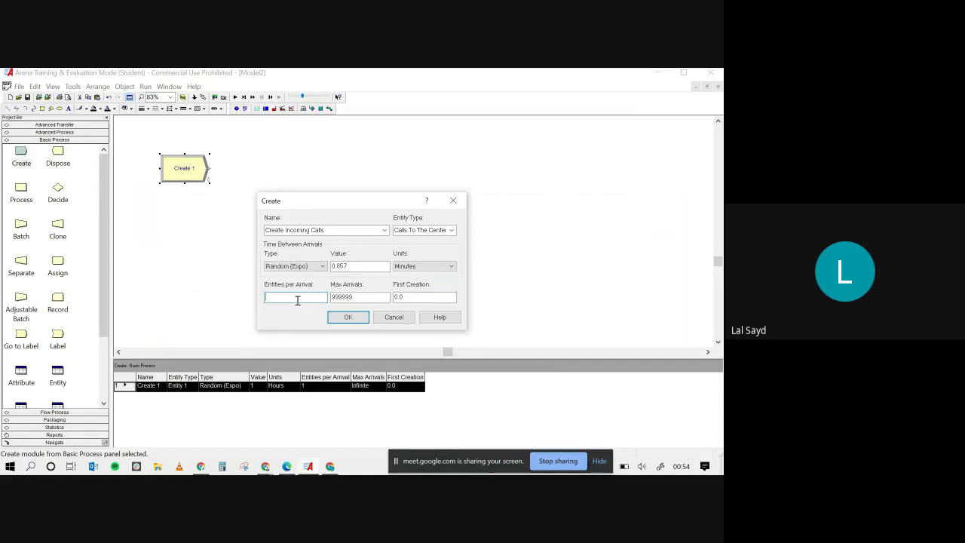
Set the Create module's maximum arrivals to the variable Max Calls.
left_click(345, 299)
double_click(345, 297)
key("BackSpace")
type("MAx")
key("BackSpace")
key("BackSpace")
type("a")
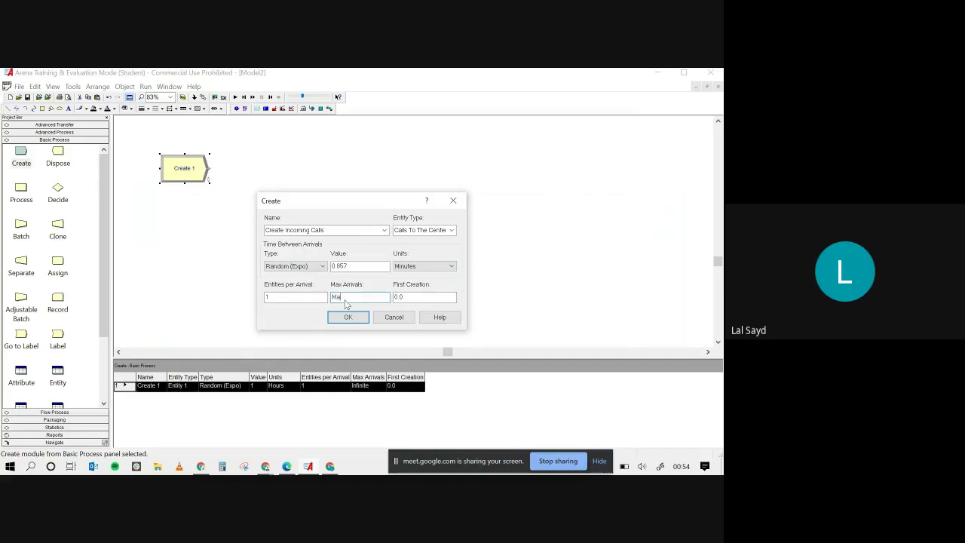
type("x Calls")
double_click(360, 301)
left_click(341, 300)
double_click(351, 299)
Set the entities per arrival to the variable Calls Per Arrival and accept the Create module's settings.
left_click(266, 300)
double_click(280, 297)
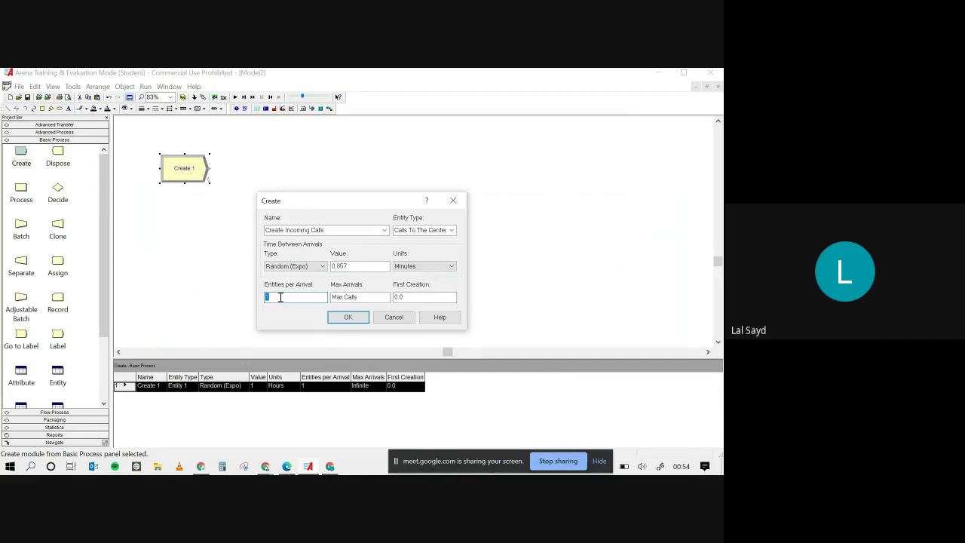
left_click(269, 297)
key("BackSpace")
type("Calls per Arrival")
double_click(296, 299)
left_click(297, 299)
left_click(343, 319)
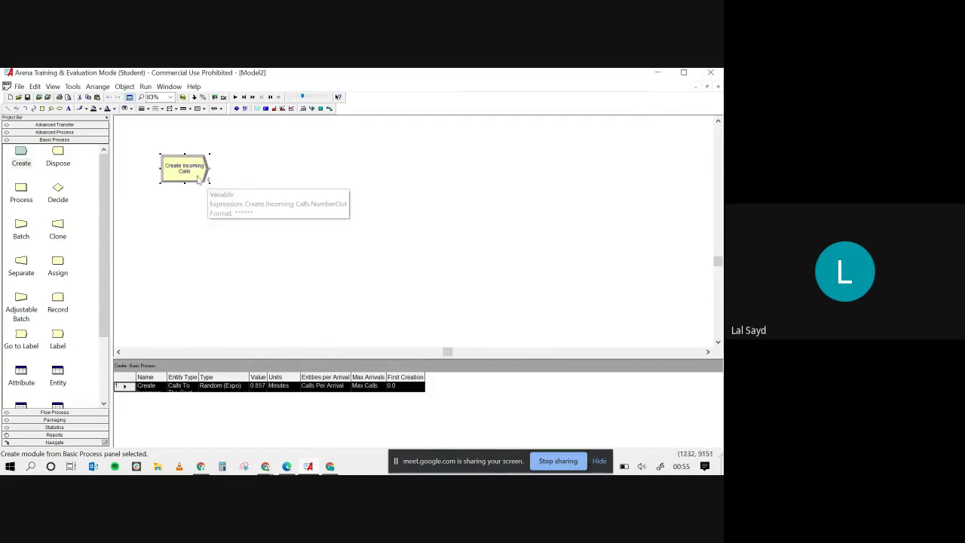
Check the Create module's entities per arrival entry against the initial value of the Calls Per Arrival variable.
double_click(187, 172)
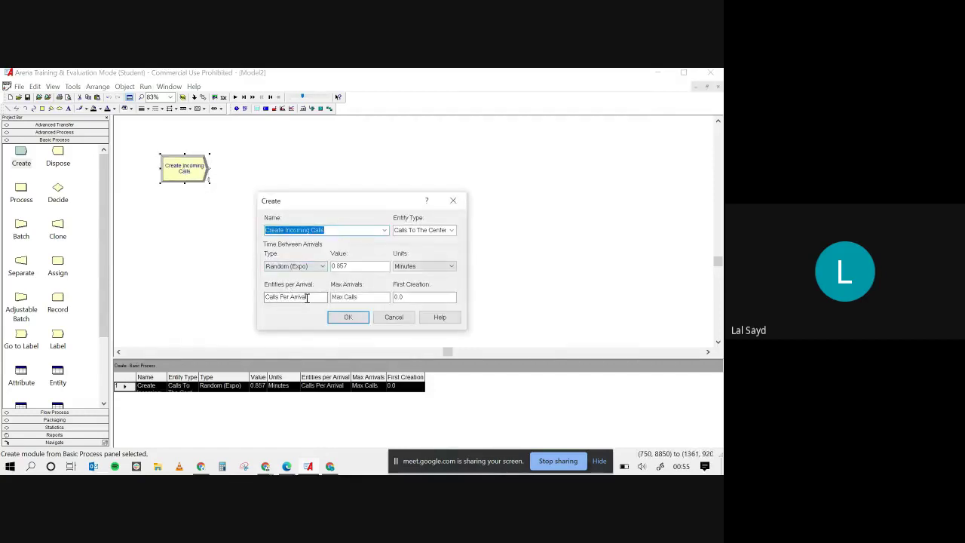
left_click_drag(307, 298, 268, 295)
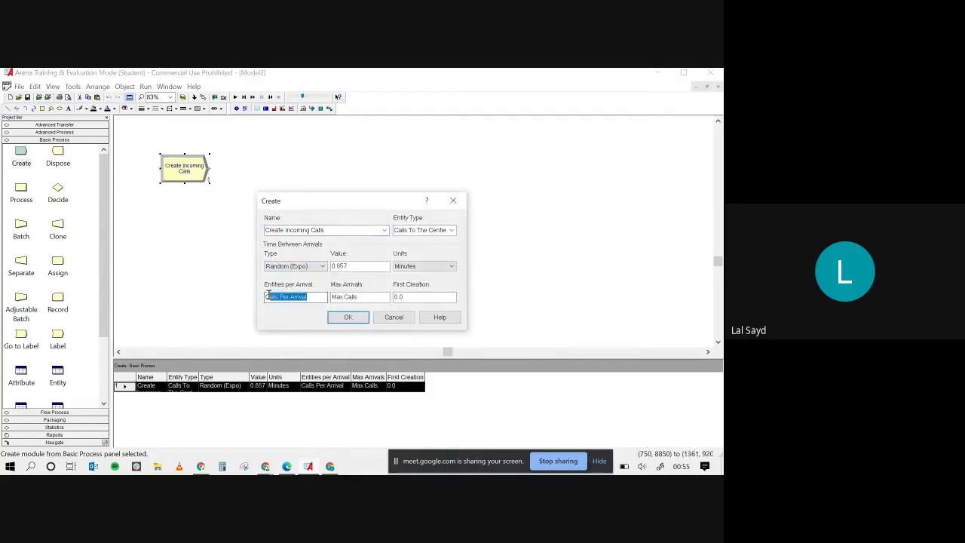
left_click(348, 317)
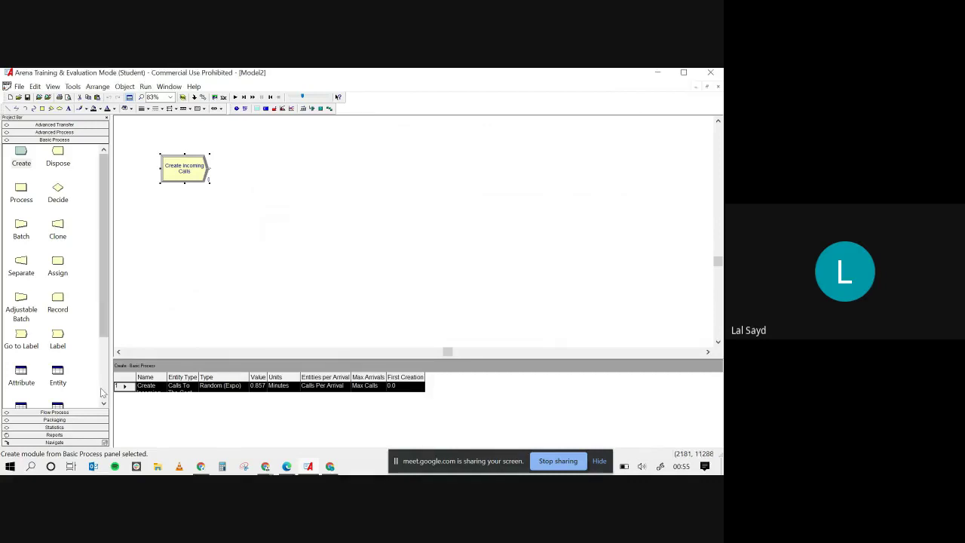
scroll(101, 392, "down", 5)
left_click(21, 355)
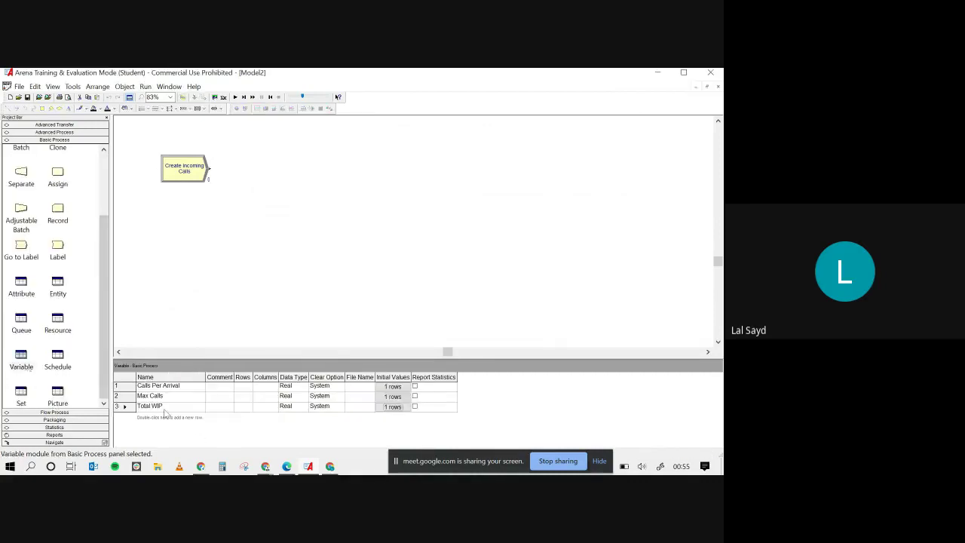
left_click(155, 386)
left_click(392, 387)
left_click(392, 387)
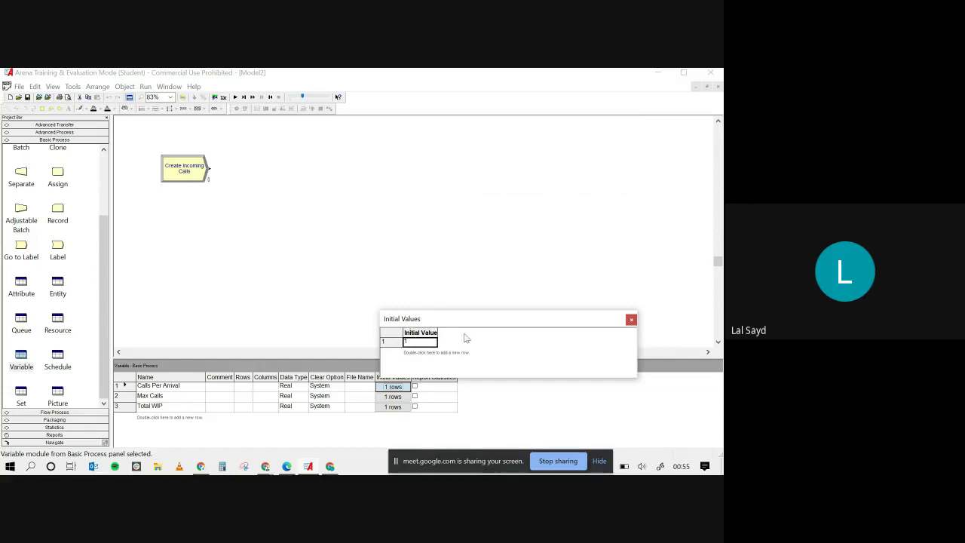
left_click(631, 320)
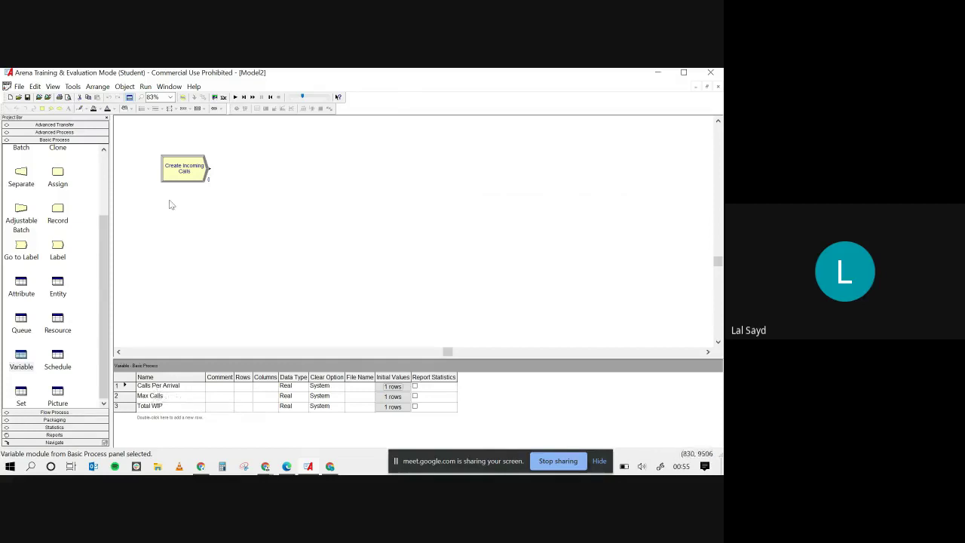
Reopen the Create Incoming Calls settings, cancel them, and inspect the Calls Per Arrival variable's name and initial value again.
double_click(184, 168)
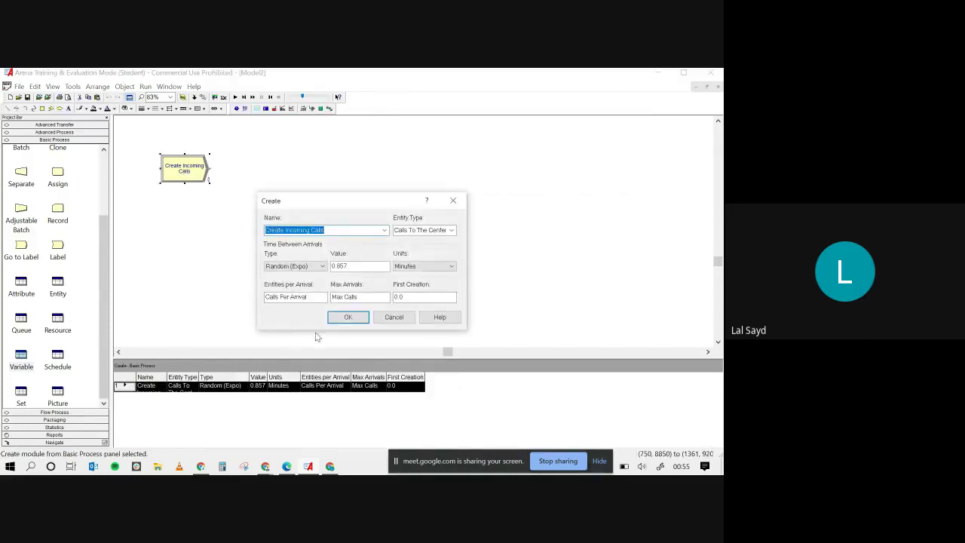
left_click(393, 317)
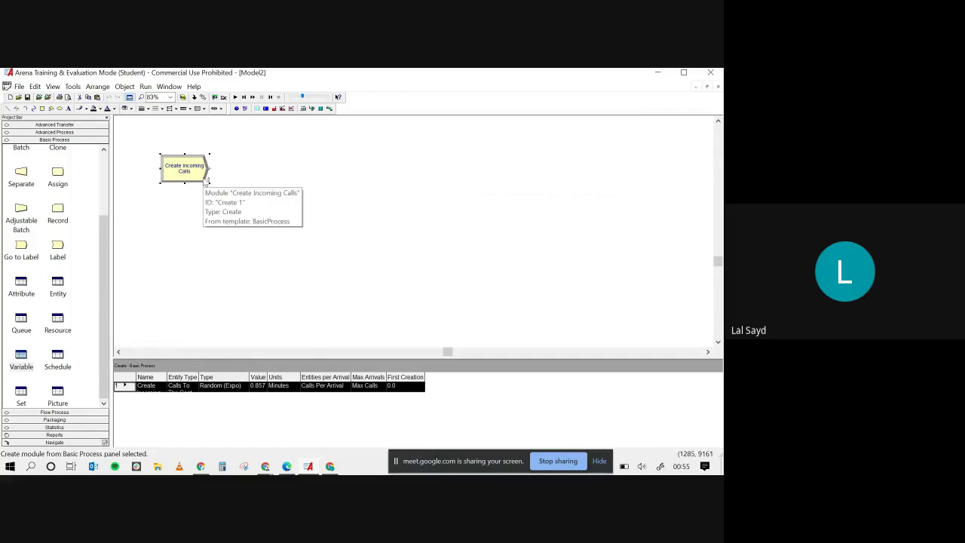
left_click(21, 360)
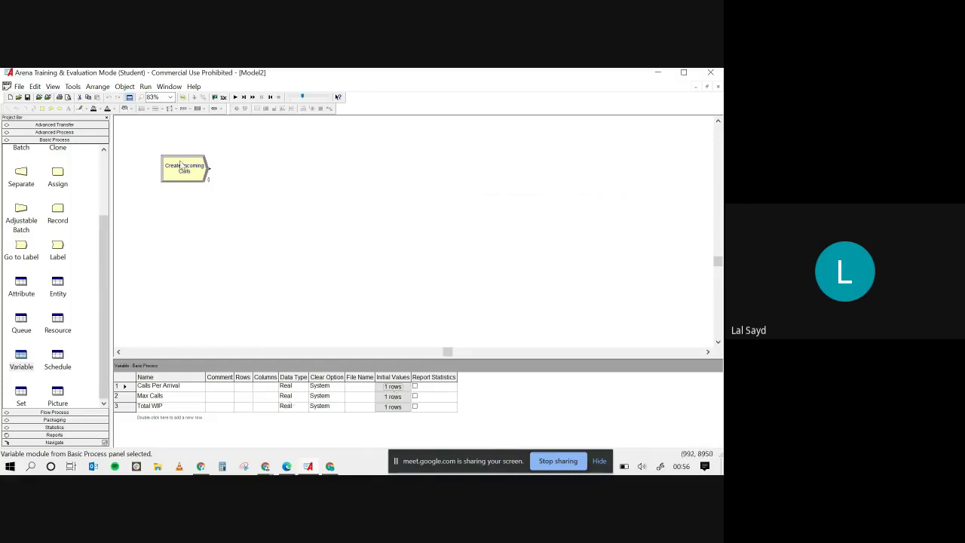
left_click(173, 387)
double_click(178, 387)
left_click(179, 387)
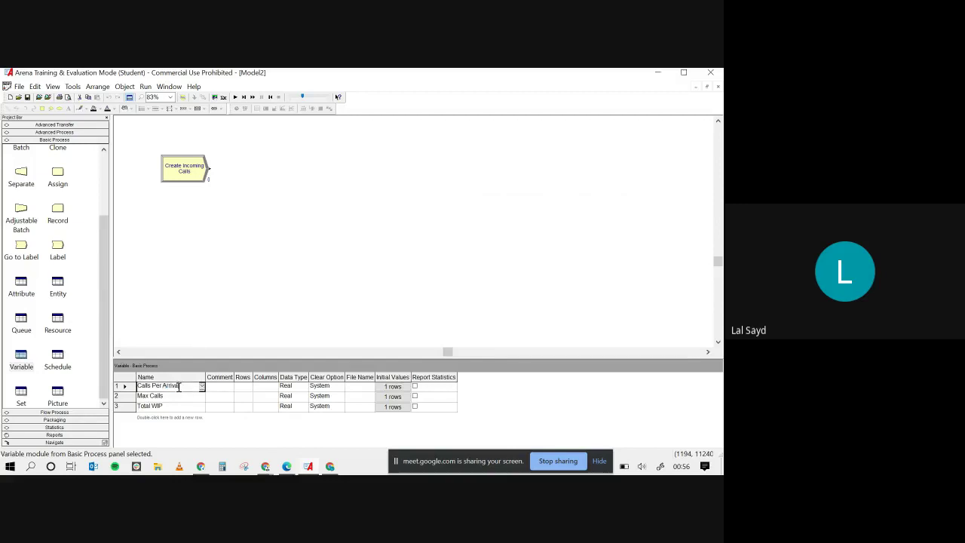
left_click(393, 387)
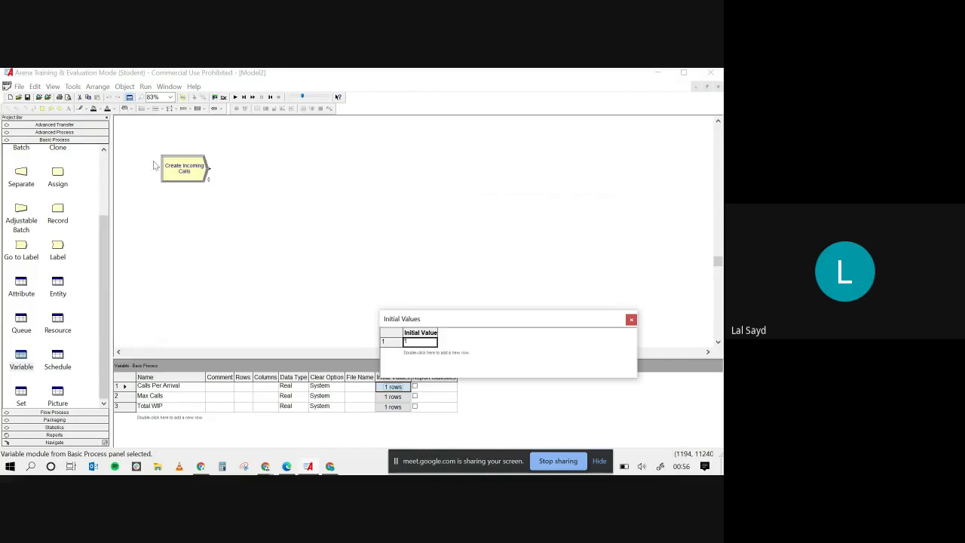
left_click(209, 210)
left_click(631, 319)
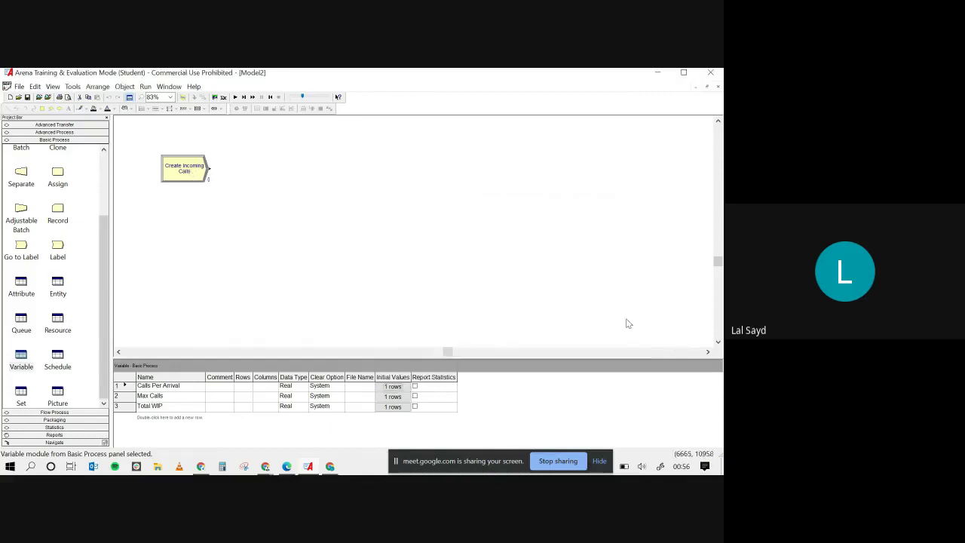
Review the entities per arrival expression in the Create Incoming Calls module and cancel its settings.
double_click(182, 166)
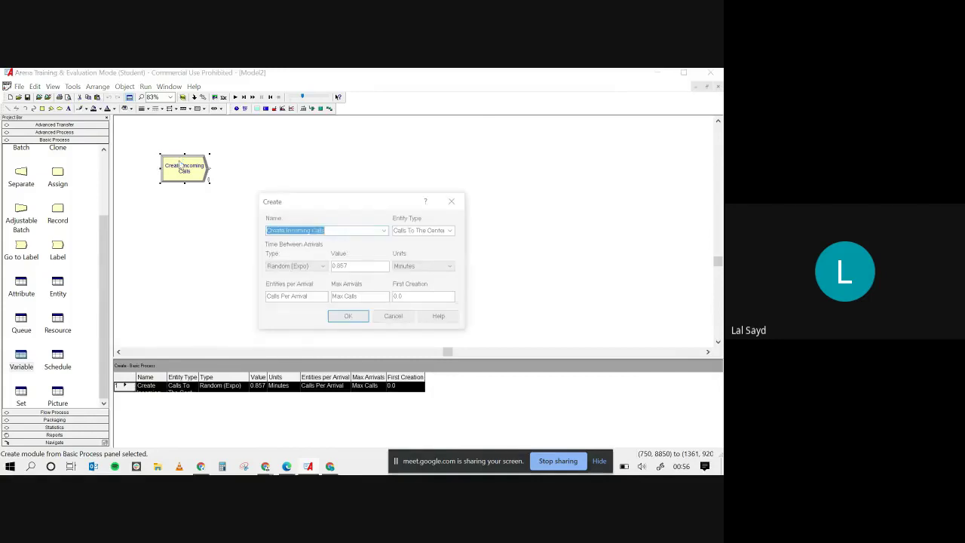
left_click(303, 297)
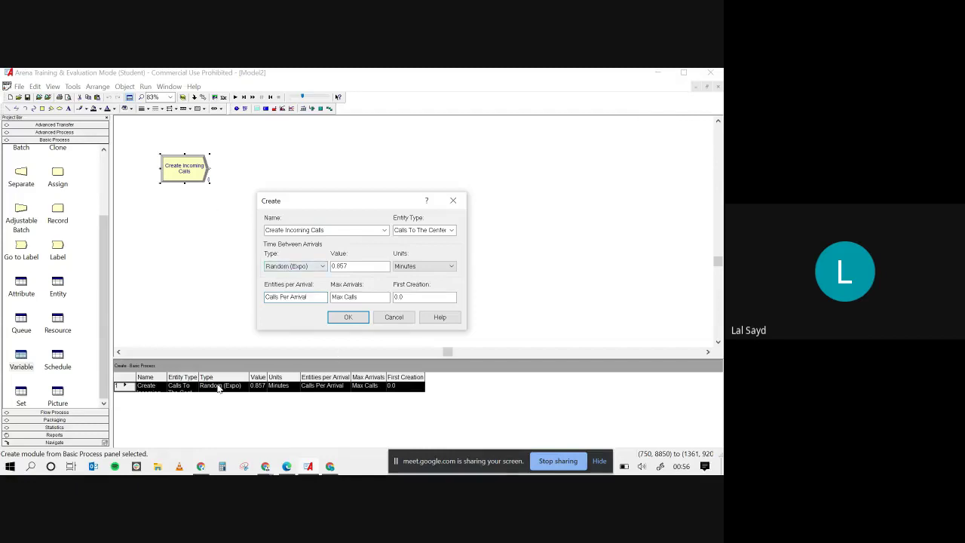
left_click(309, 301)
left_click_drag(290, 302, 268, 309)
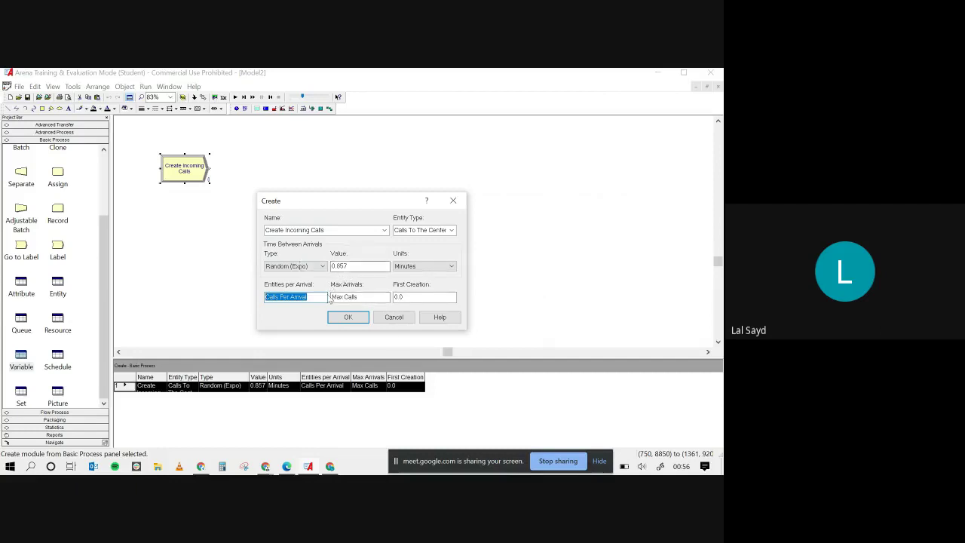
left_click(391, 317)
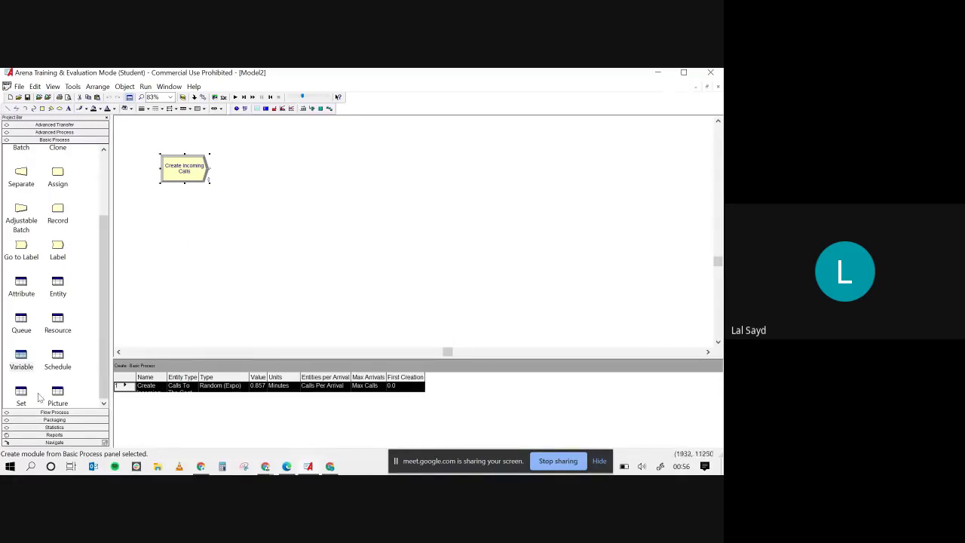
Inspect the initial values of the Max Calls and Calls Per Arrival variables.
left_click(22, 361)
left_click(393, 396)
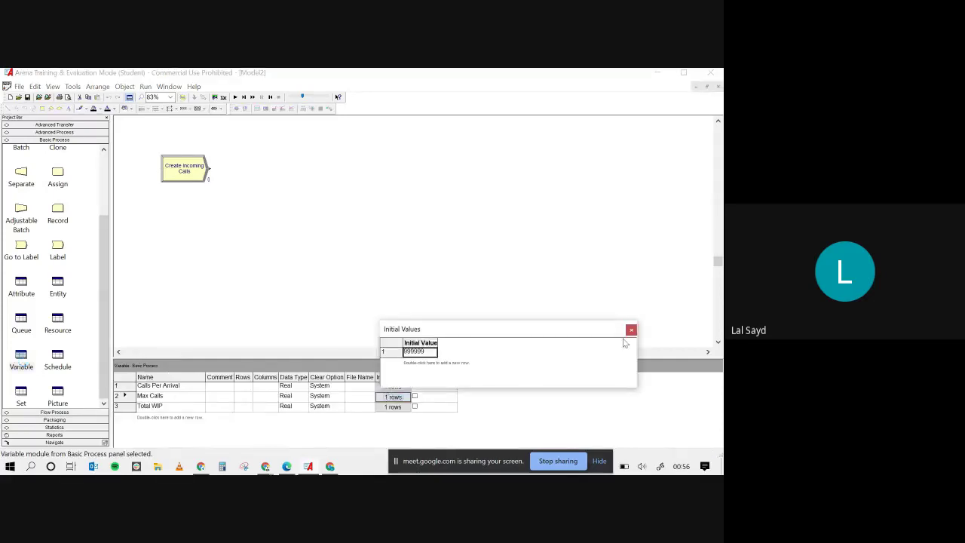
left_click(631, 329)
left_click(393, 386)
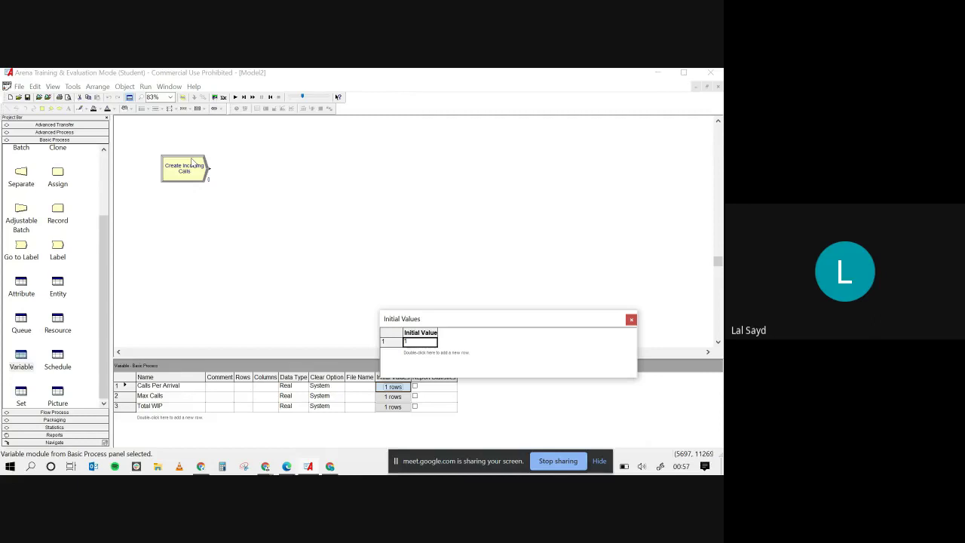
left_click(631, 320)
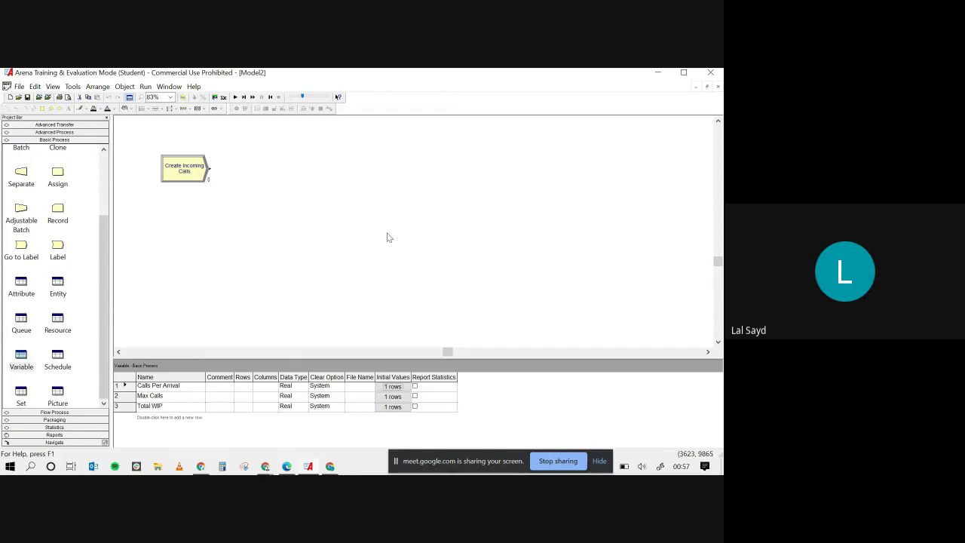
Recheck which variables the Create Incoming Calls module uses for its arrivals and leave the settings without changes.
double_click(194, 171)
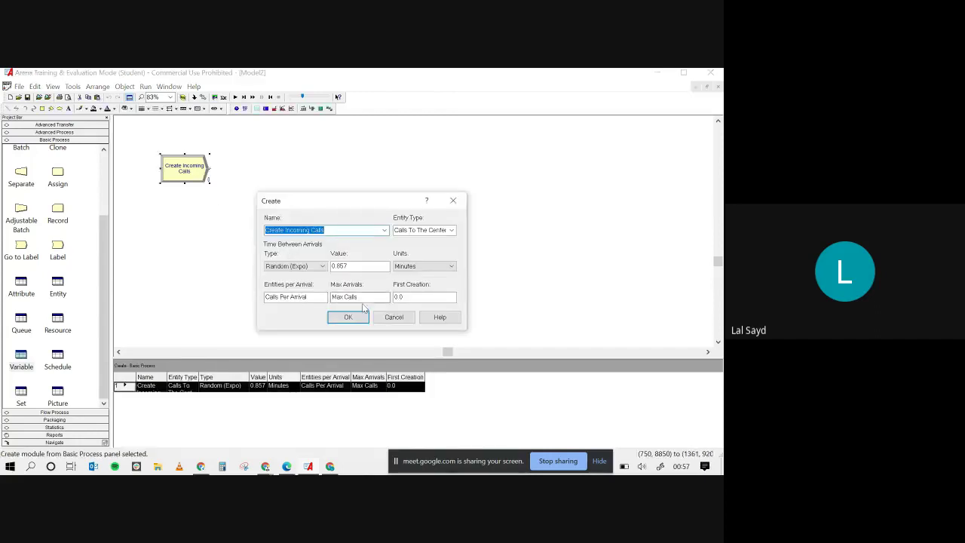
double_click(307, 296)
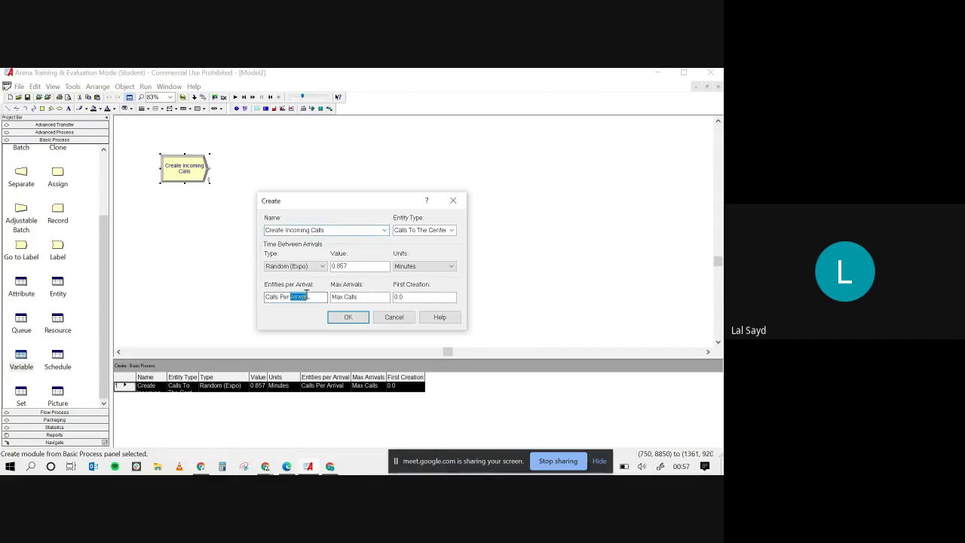
left_click(286, 296)
left_click(392, 318)
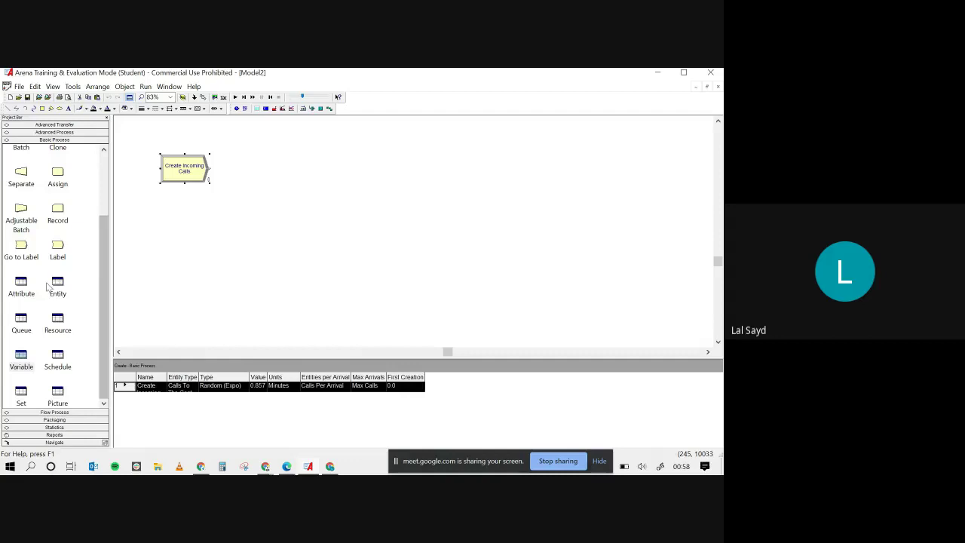
Switch to the Google Slides presentation and review the trunk lines requirement.
scroll(102, 262, "up", 2)
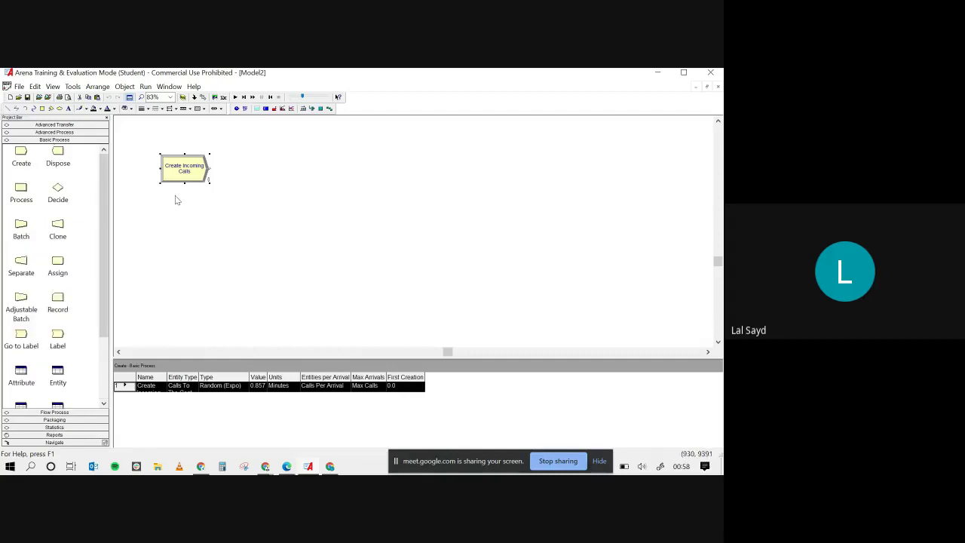
left_click(286, 466)
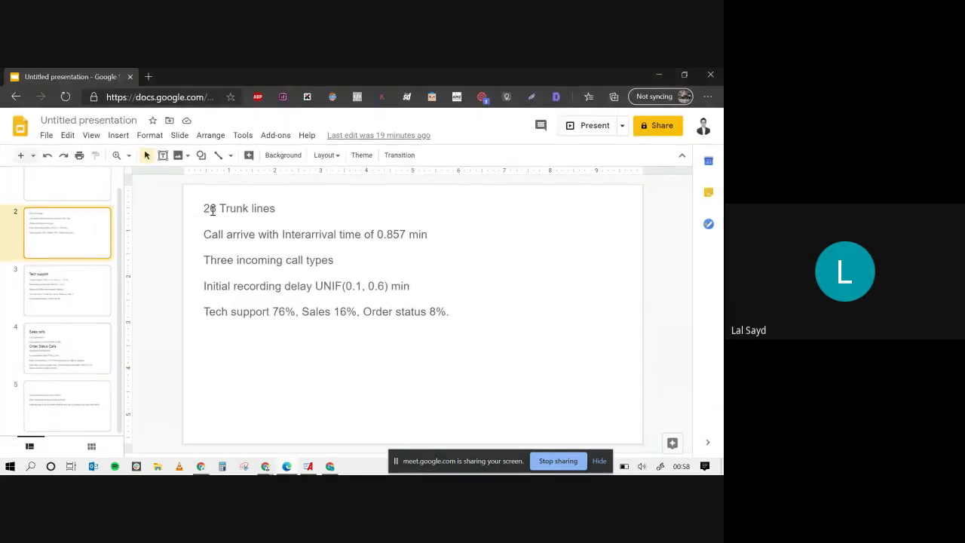
triple_click(212, 210)
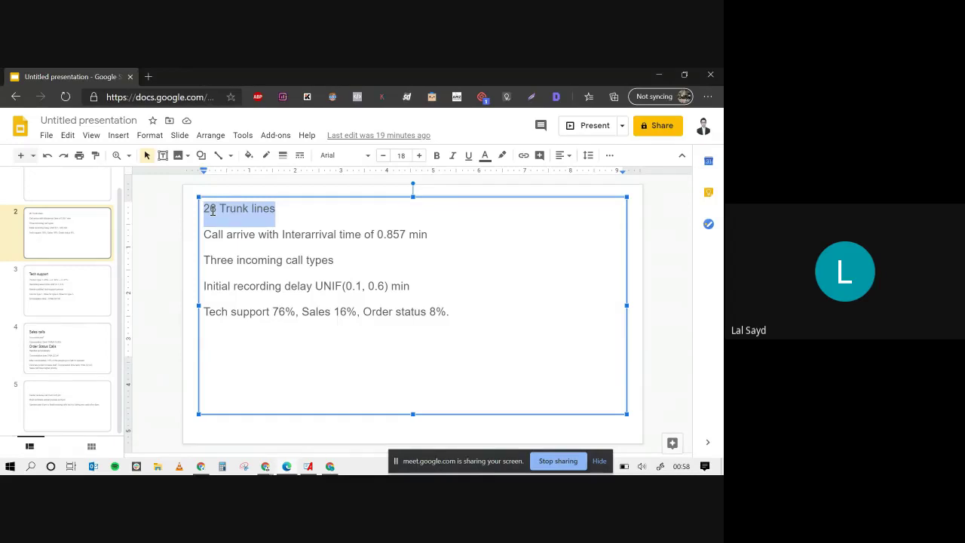
Switch back to Arena, add a Record module after Create Incoming Calls and name it Record Attempted Calls.
left_click(308, 466)
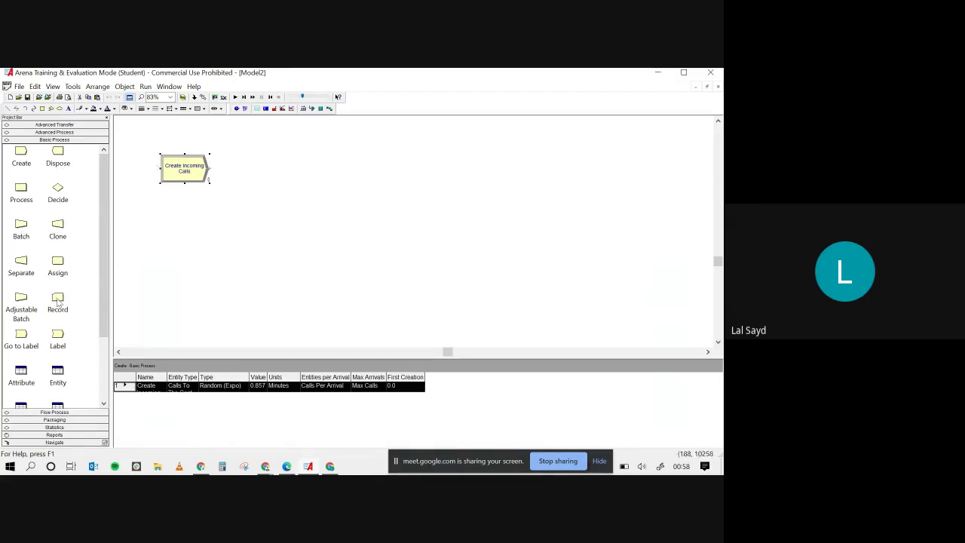
left_click_drag(57, 299, 239, 171)
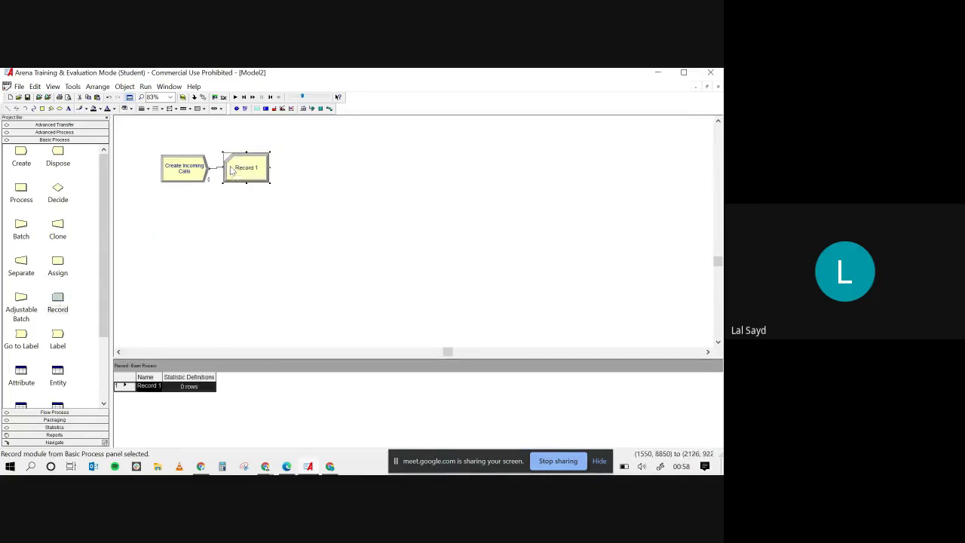
double_click(235, 171)
left_click(280, 219)
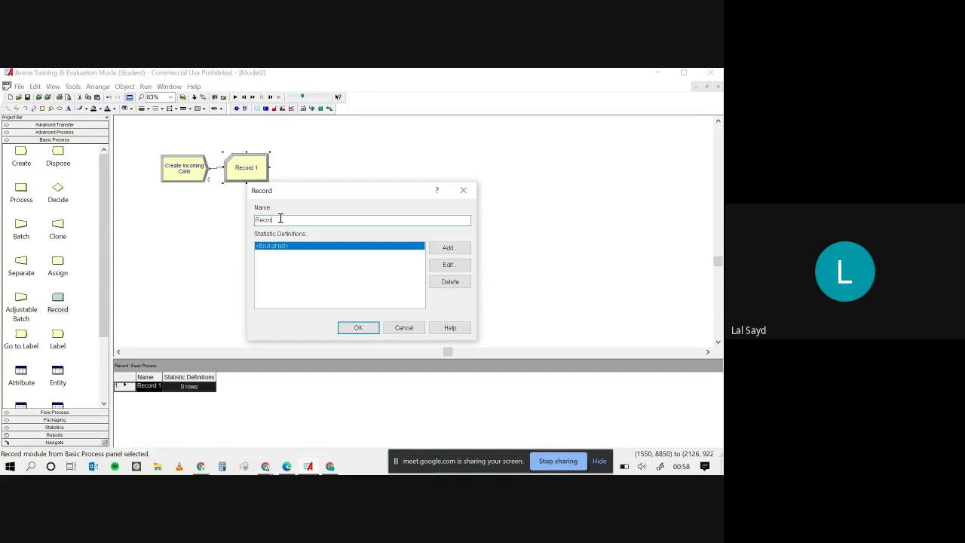
type("d Attempted Calls")
Add a Count statistic with the counter name Attempted Calls counter to the Record module and accept its settings.
double_click(373, 247)
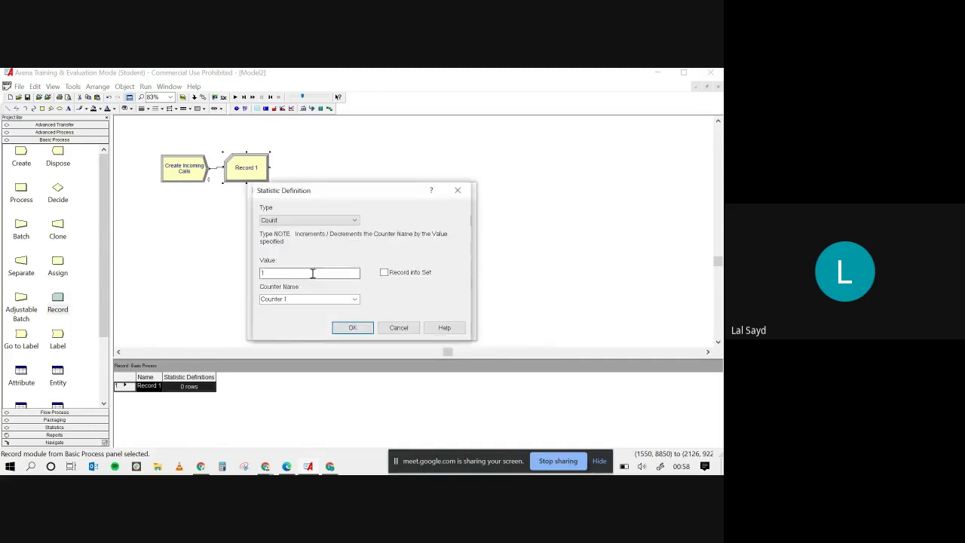
left_click(355, 219)
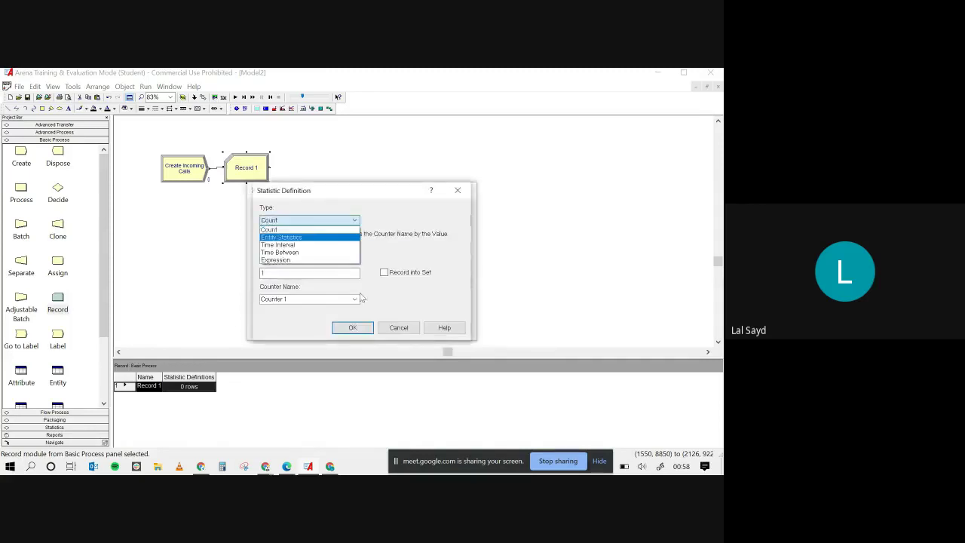
left_click(311, 305)
double_click(327, 299)
key("BackSpace")
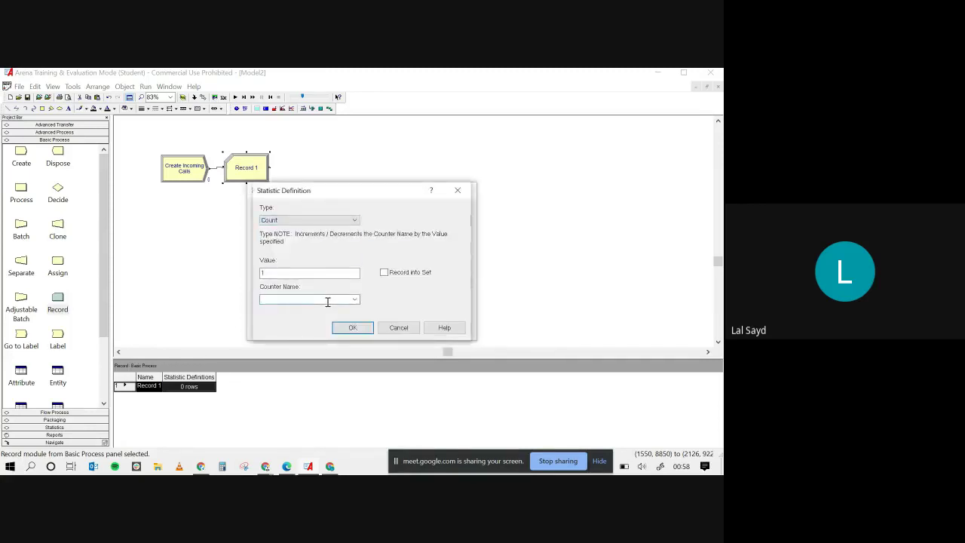
type("Attempte")
type(" C")
key("BackSpace")
key("BackSpace")
key("BackSpace")
type("Calls counter")
key("Return")
key("Return")
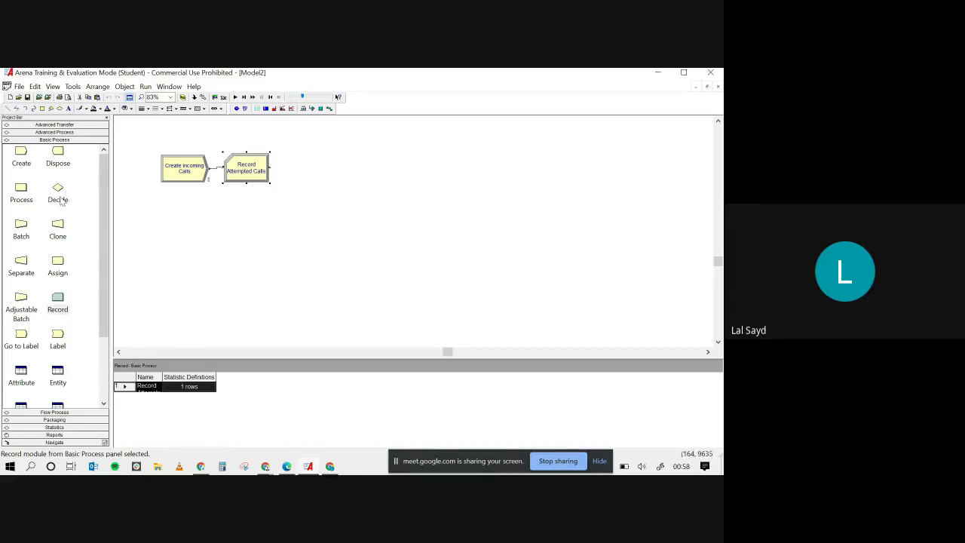
Add a Decide module after Record Attempted Calls and name it Trunk Line Free, consulting the Google Slides requirements on the way.
left_click_drag(59, 191, 291, 172)
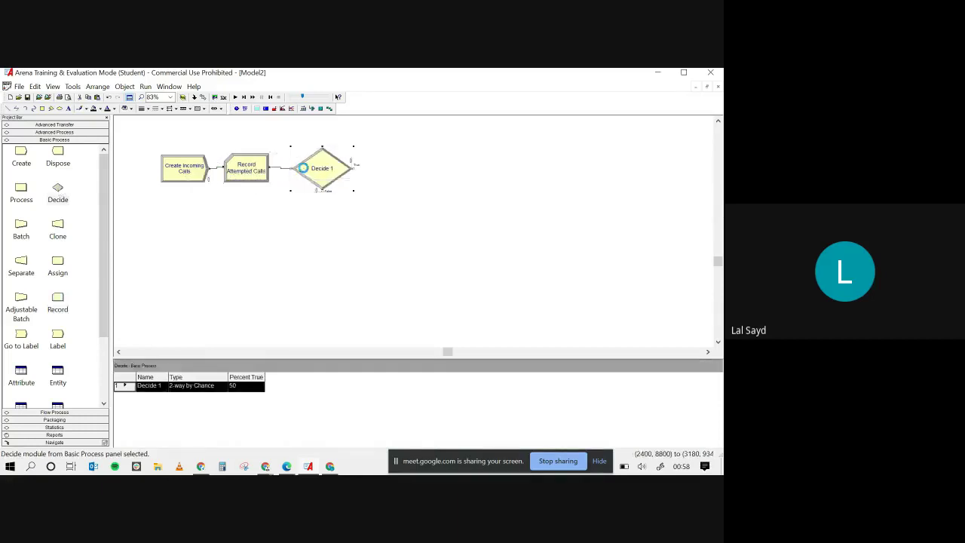
double_click(304, 169)
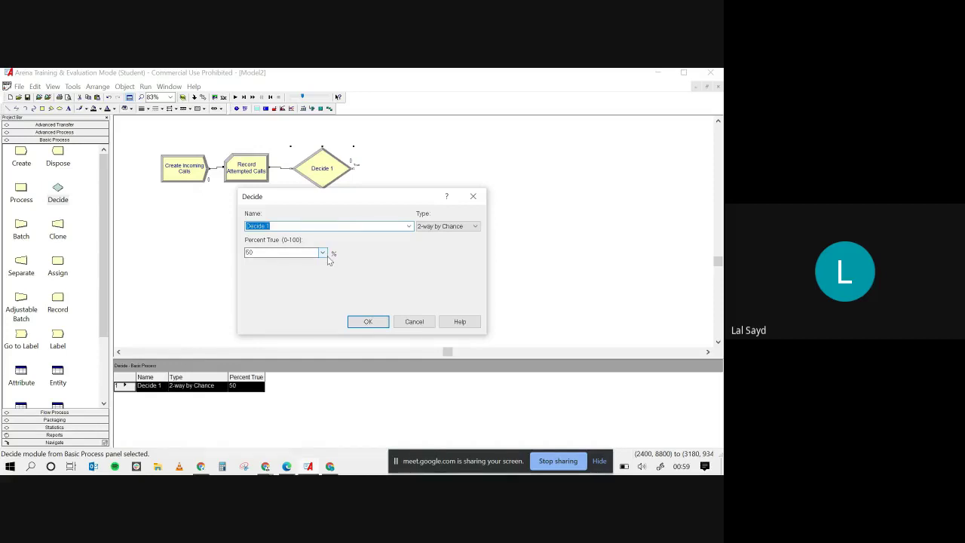
left_click(293, 469)
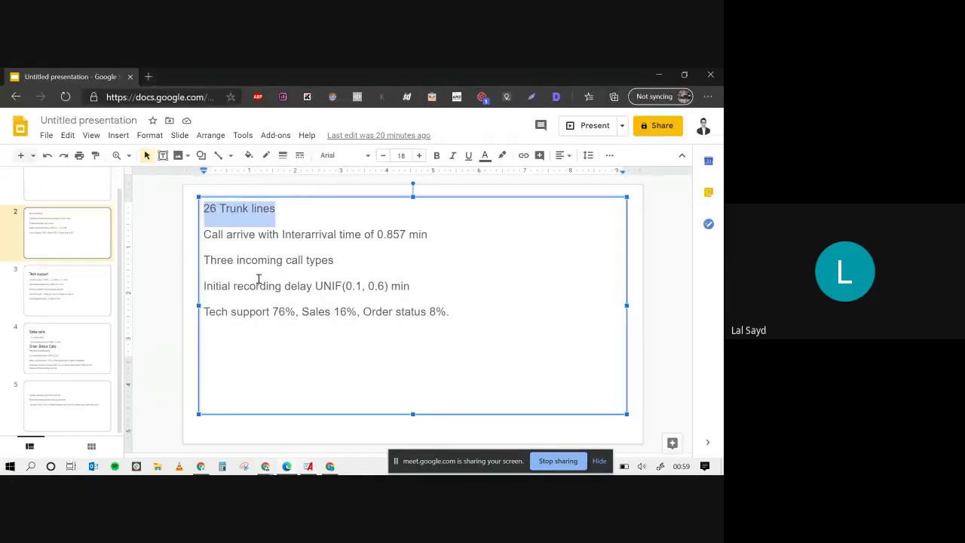
triple_click(267, 311)
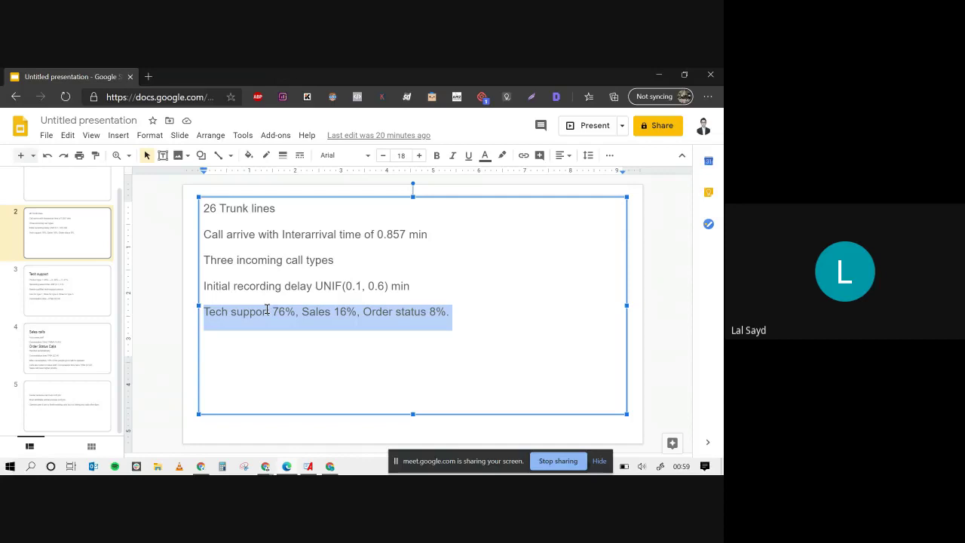
left_click(309, 466)
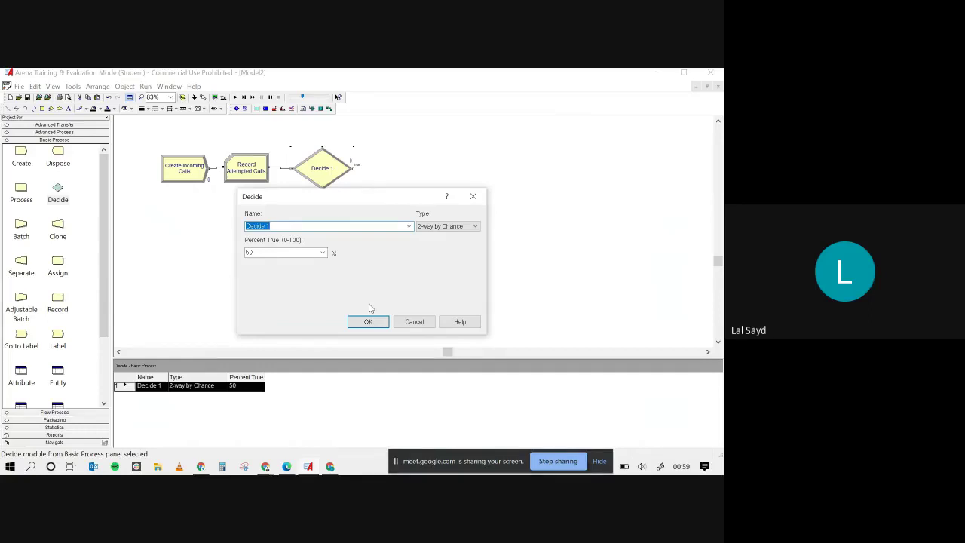
type("Trunk Line Free")
Switch to the Google Slides presentation, review the initial recording delay and call type percentages, and return to Arena.
left_click(475, 226)
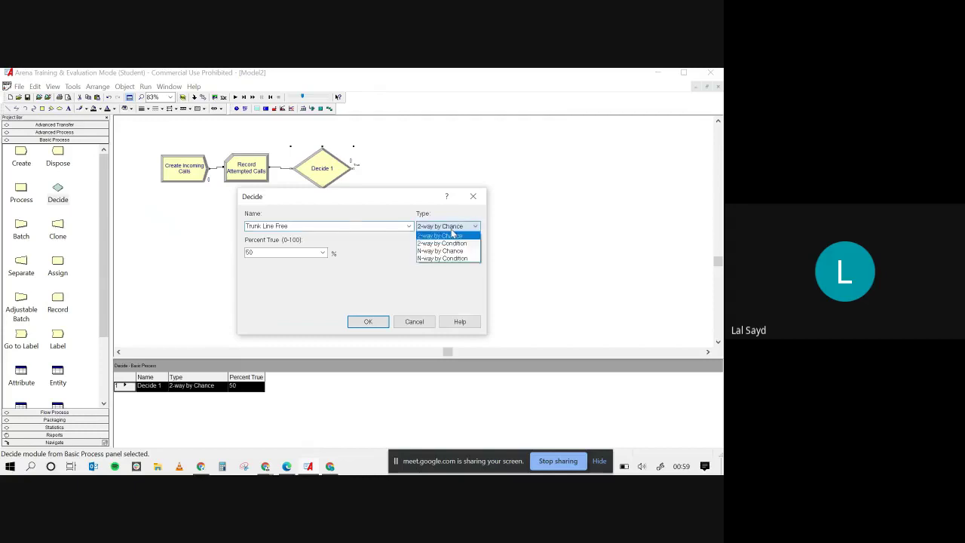
left_click(287, 466)
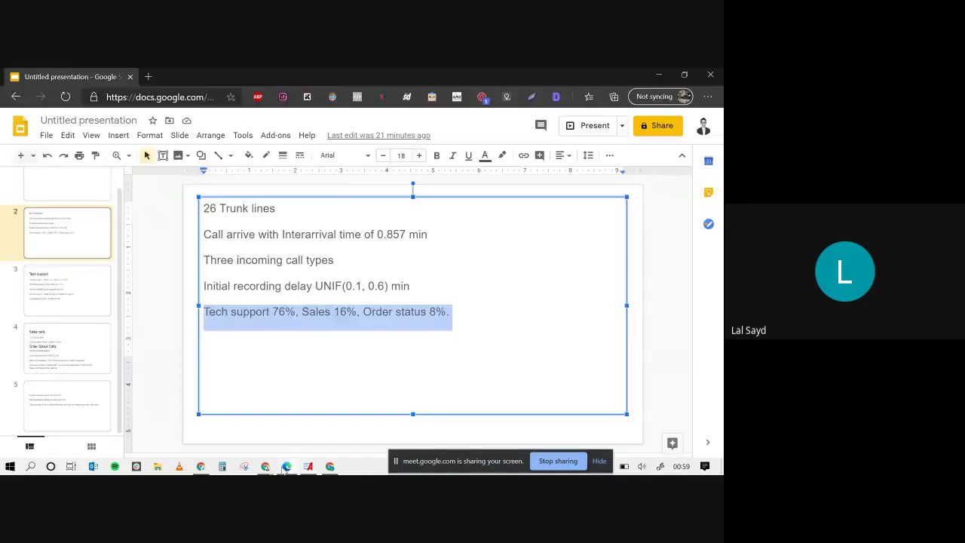
triple_click(286, 285)
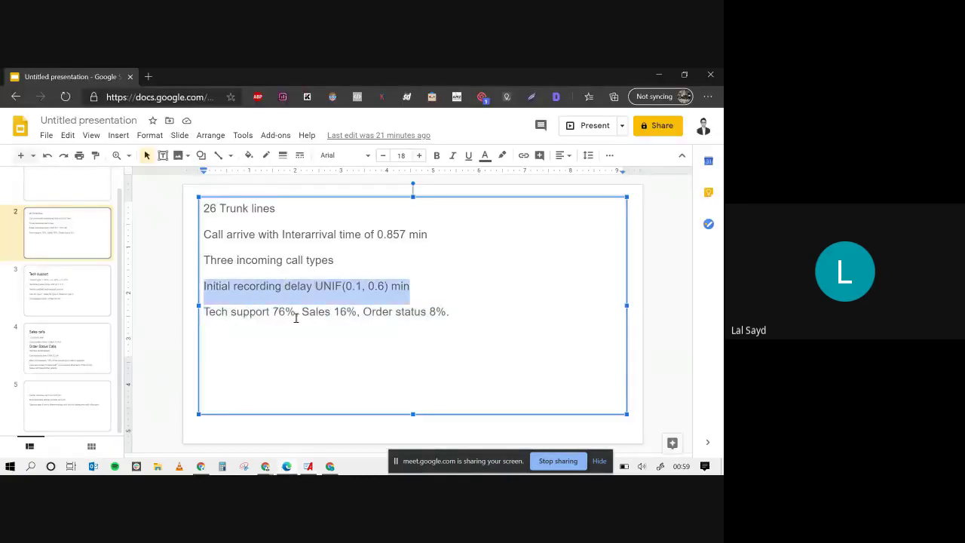
triple_click(295, 314)
left_click(287, 466)
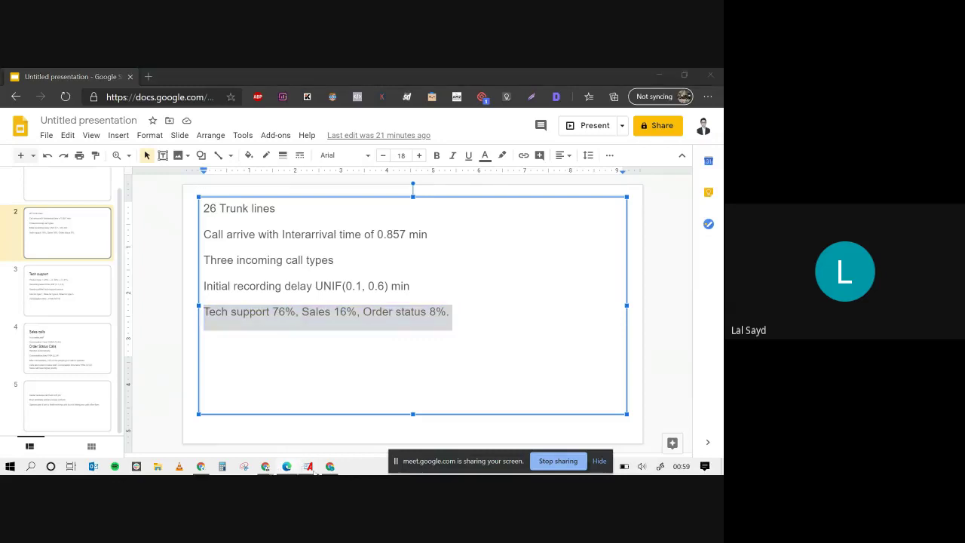
left_click(471, 228)
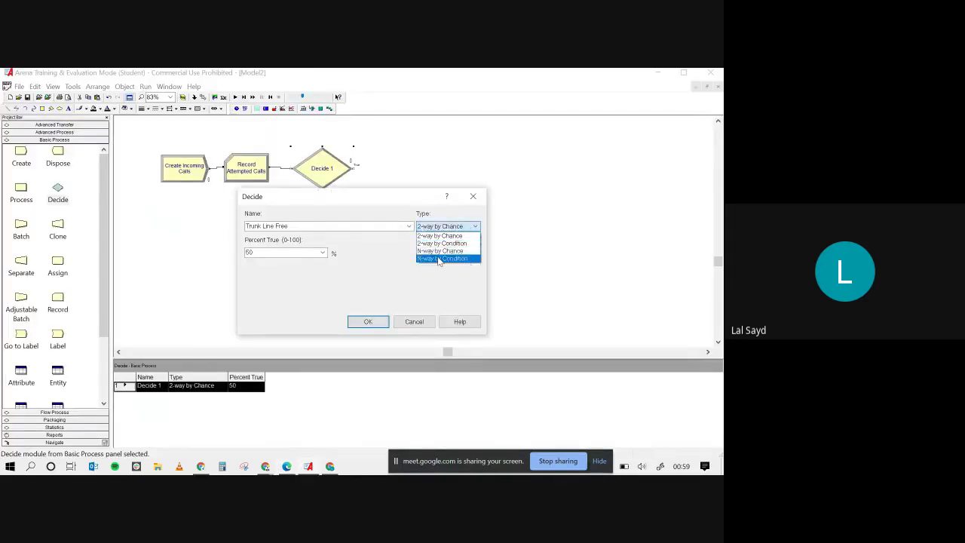
left_click(452, 259)
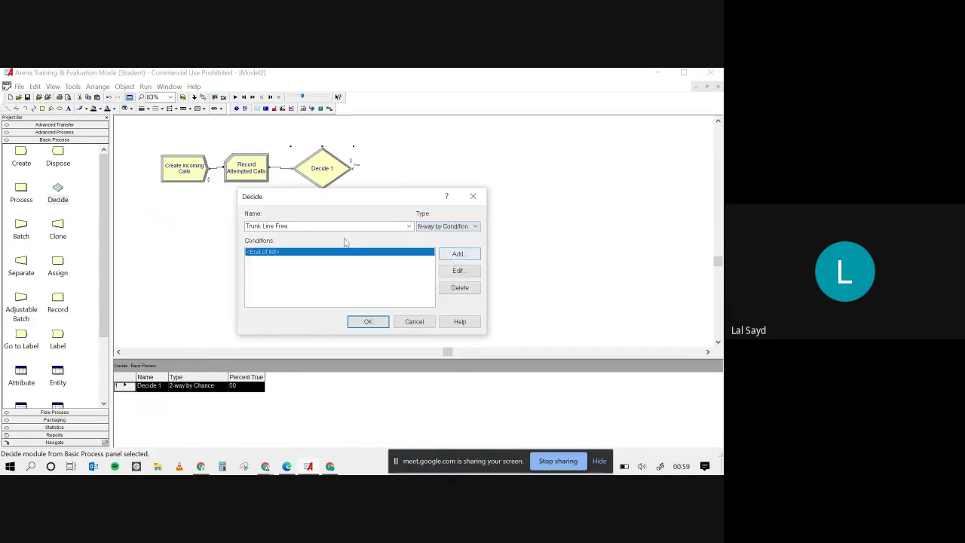
double_click(294, 252)
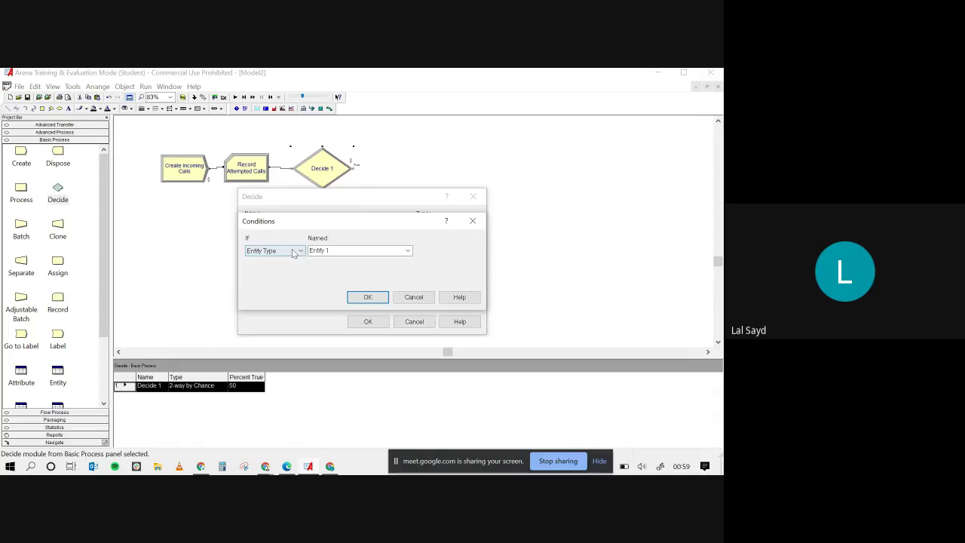
left_click(413, 296)
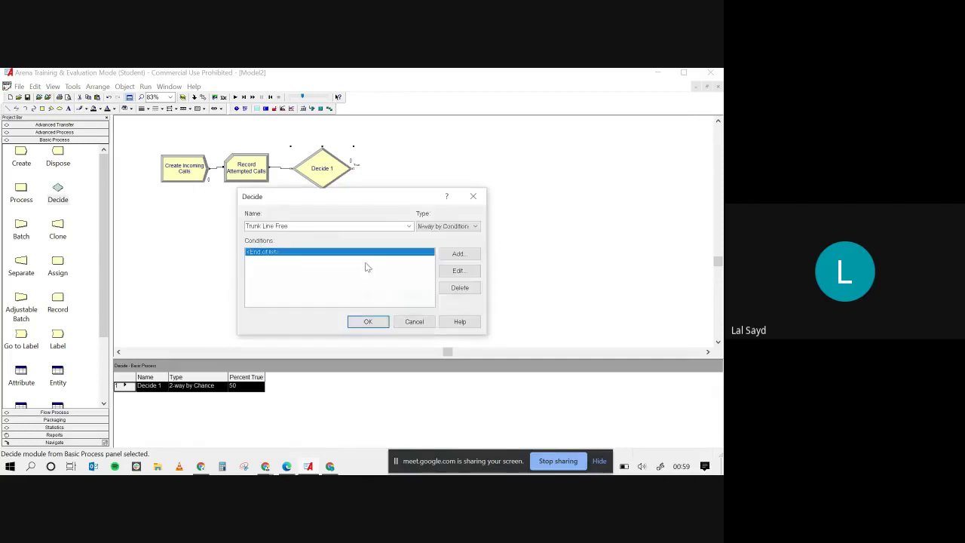
left_click(451, 227)
left_click(450, 259)
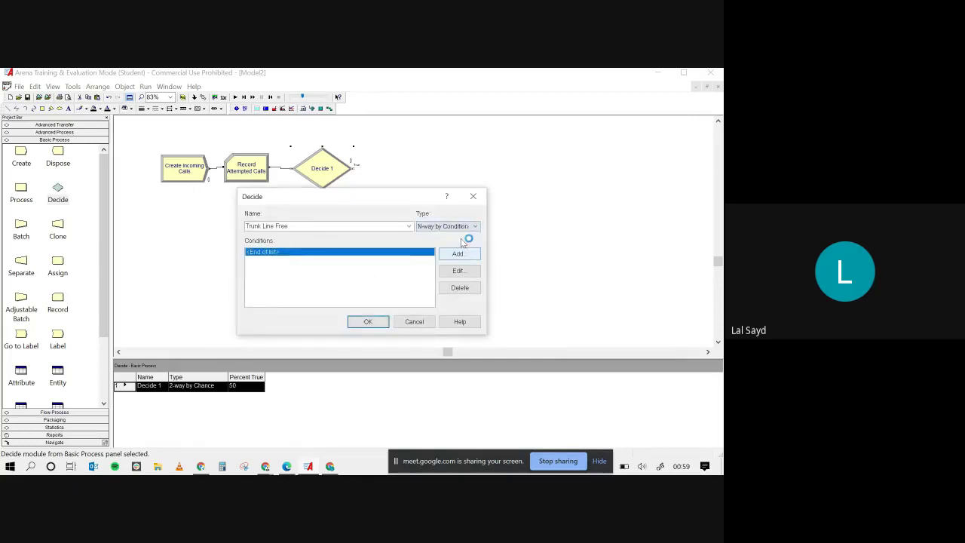
Set the Trunk Line Free decision type to N-way by Chance and add a 76% branch for tech support calls.
left_click(462, 226)
left_click(451, 251)
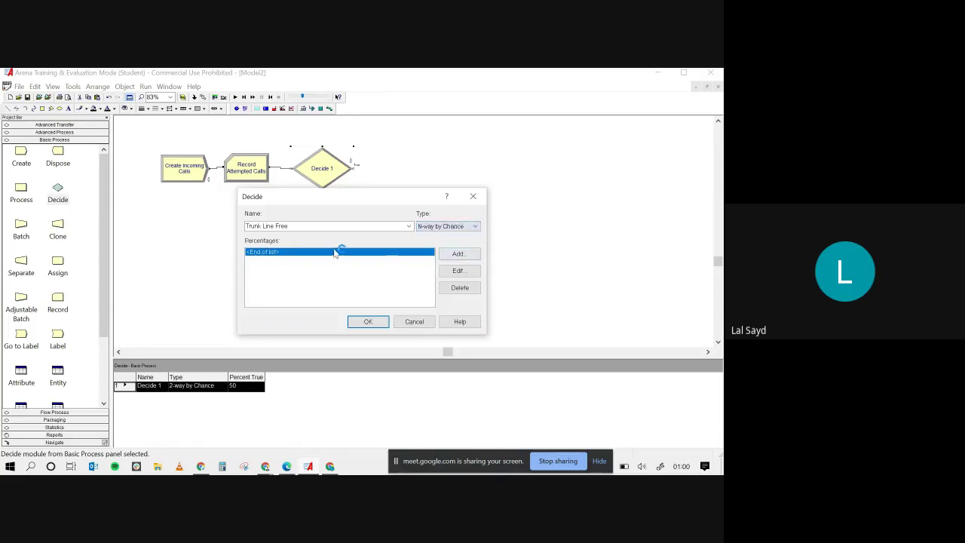
double_click(258, 252)
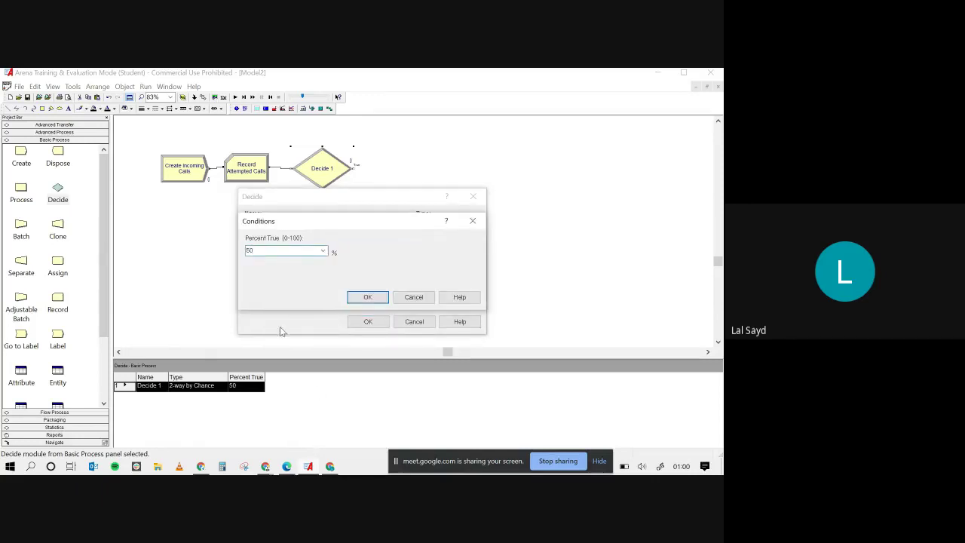
key("BackSpace")
key("Return")
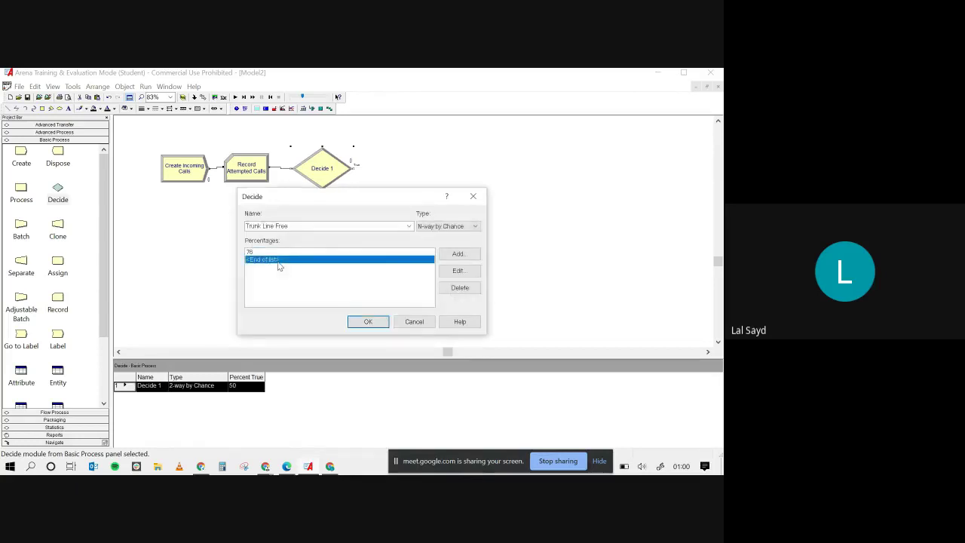
Add a 16% branch for sales calls, checking the percentages in Google Slides, and accept the Decide settings in Arena.
double_click(276, 264)
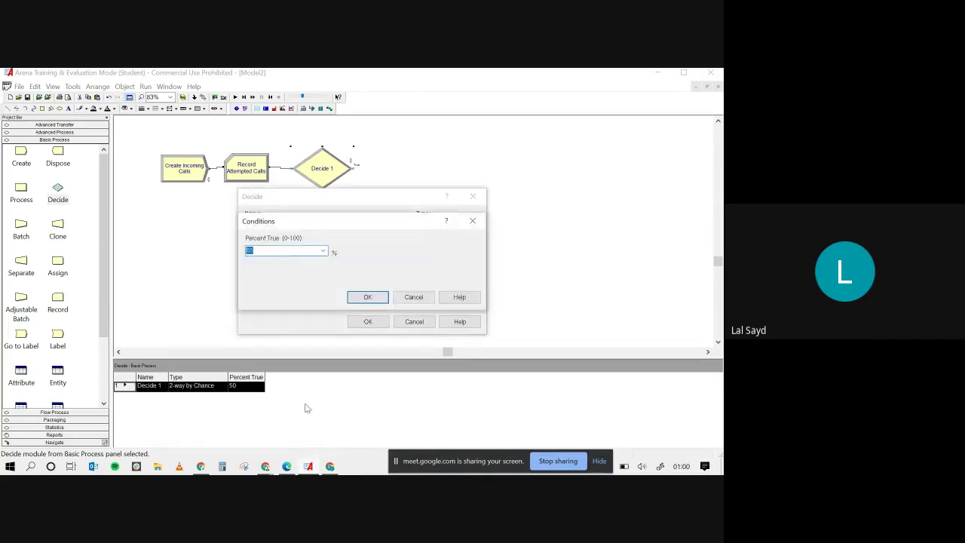
left_click(316, 472)
left_click(279, 473)
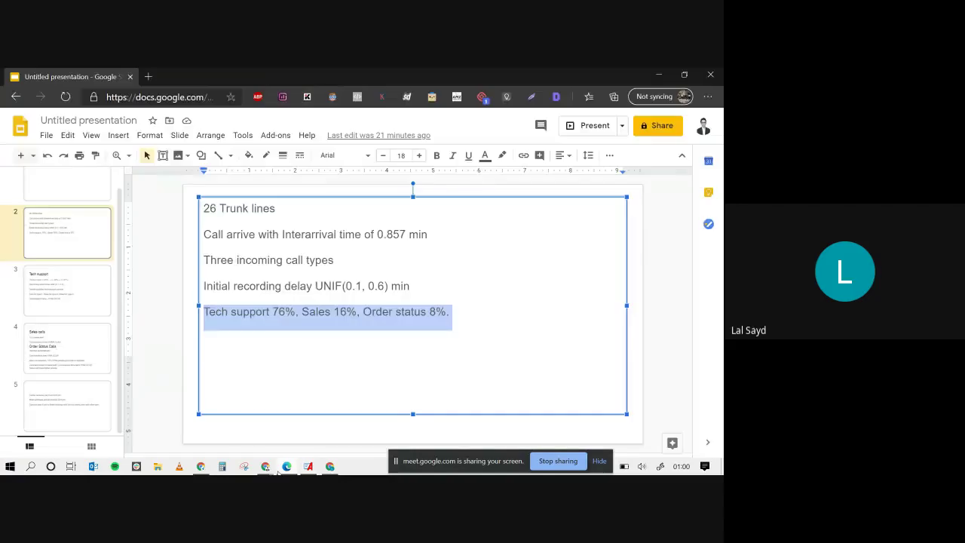
left_click(277, 472)
type("16")
key("Return")
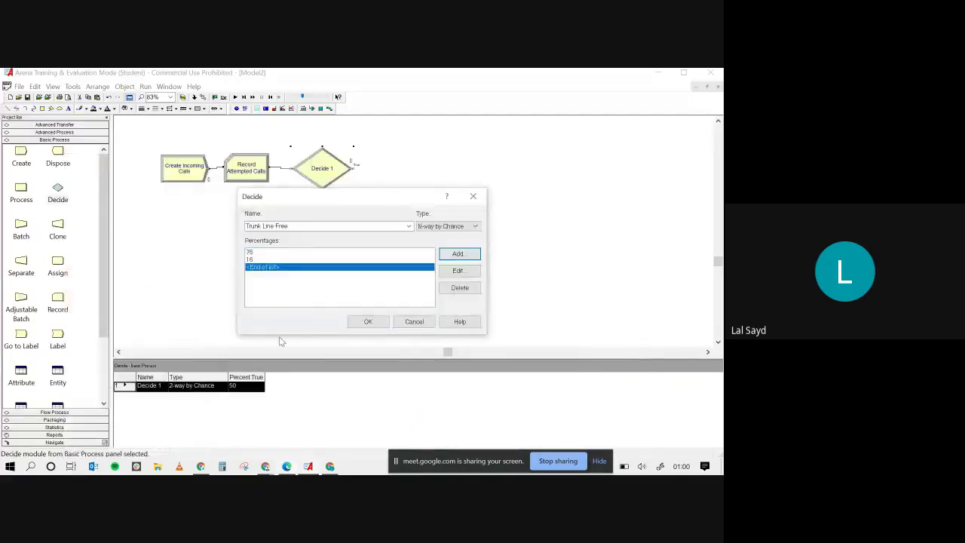
left_click(287, 467)
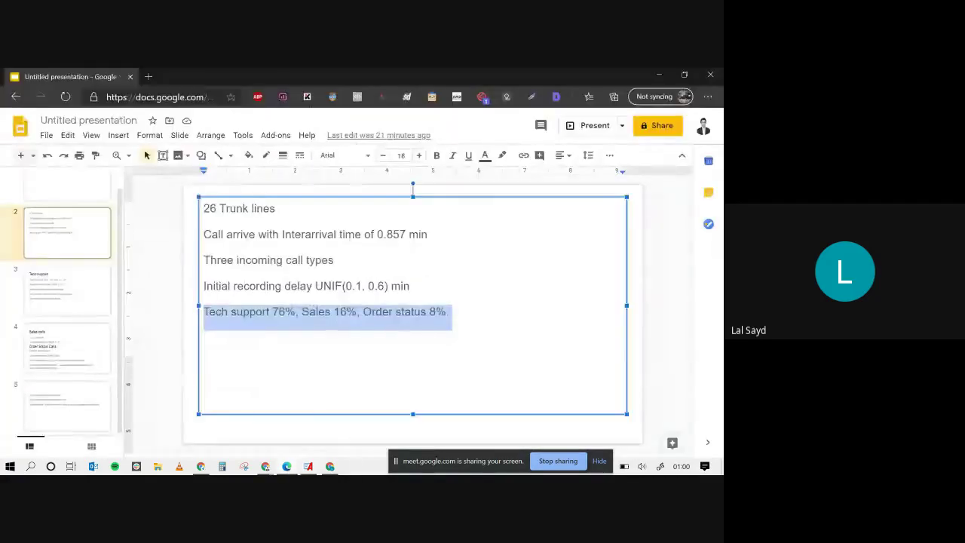
left_click(288, 466)
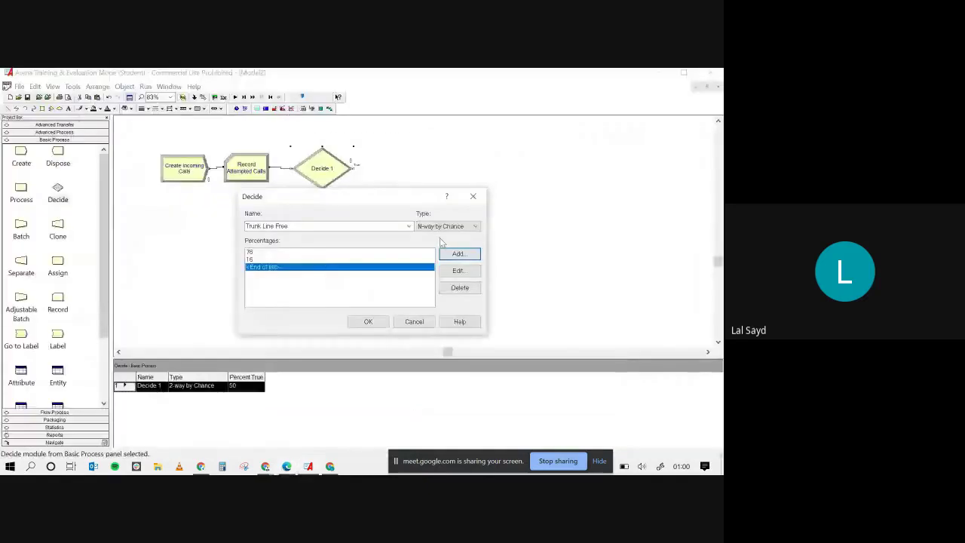
left_click(369, 321)
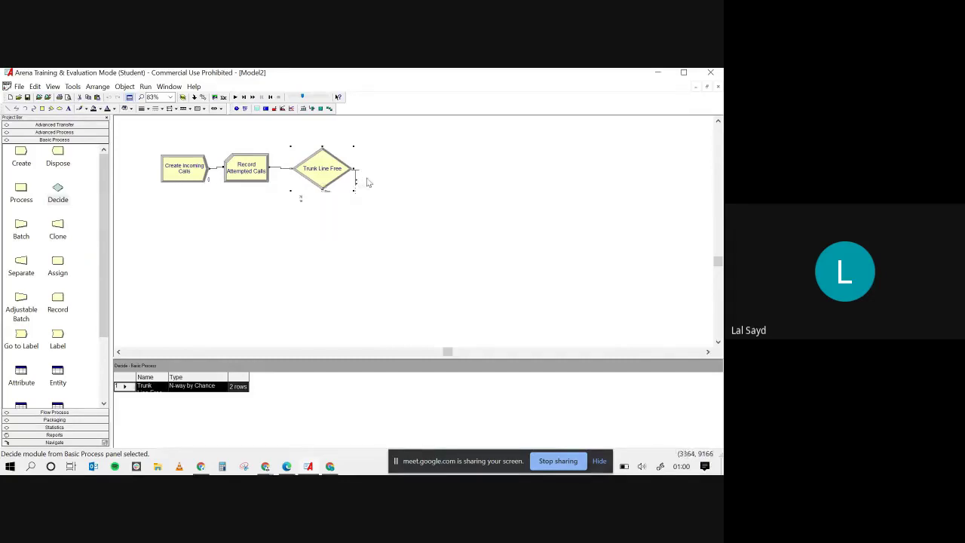
Switch to Google Slides, recheck the trunk line and call requirements on slide 2, and return to Arena.
mouse_move(305, 468)
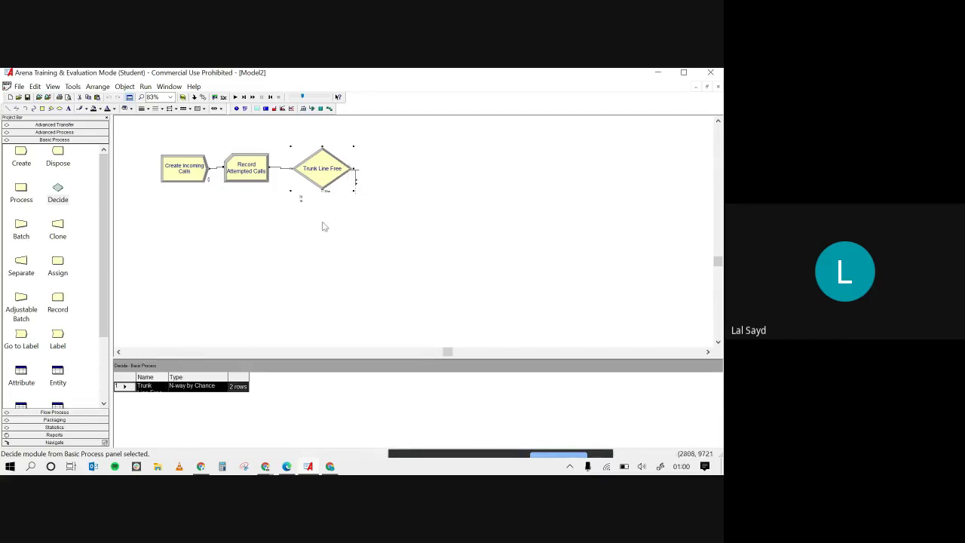
left_click(287, 467)
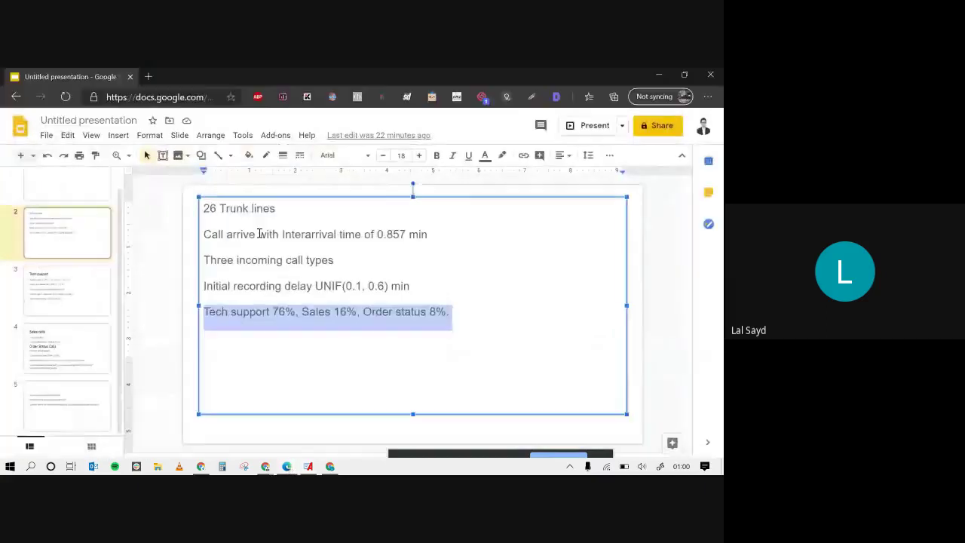
left_click(104, 252)
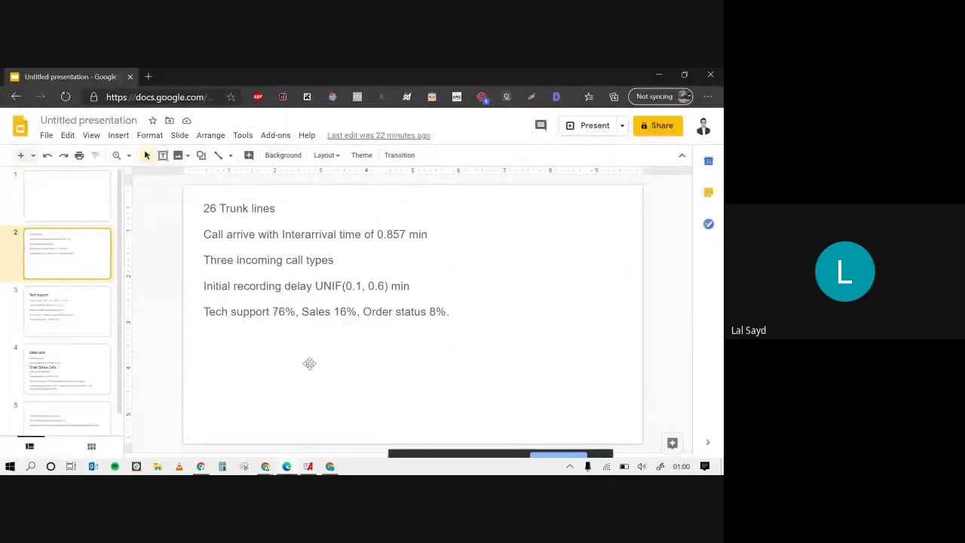
left_click(308, 467)
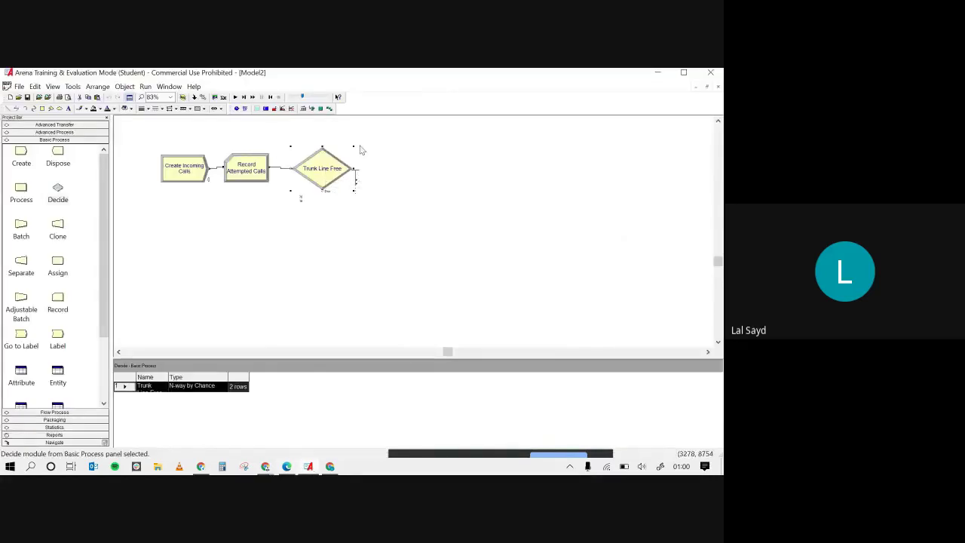
Change the Trunk Line Free decision type to 2-way by Condition and accept the settings.
double_click(321, 183)
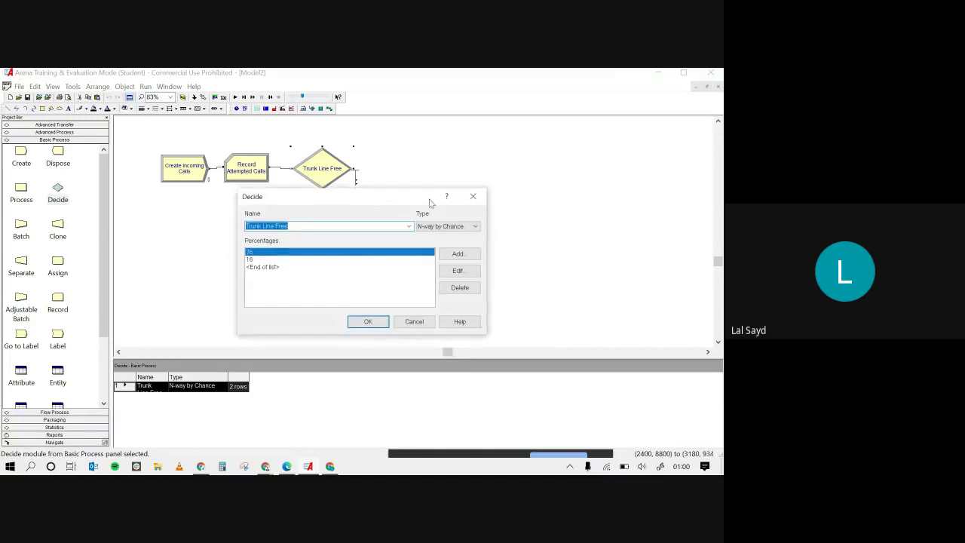
left_click(456, 227)
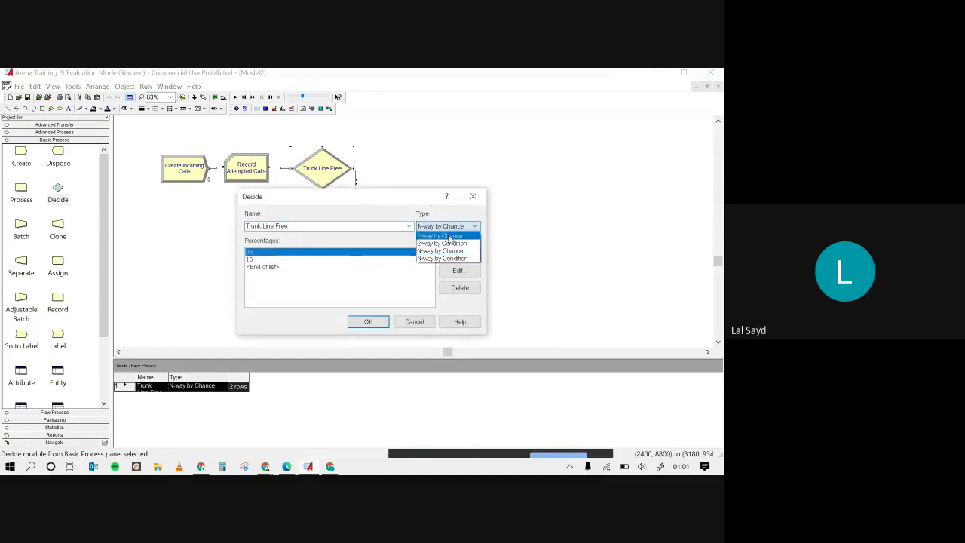
left_click(445, 236)
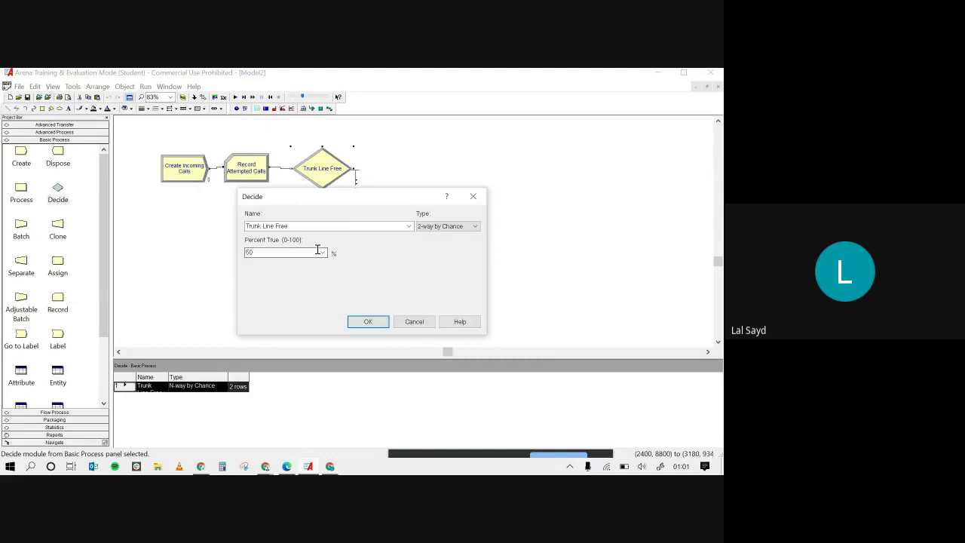
double_click(317, 249)
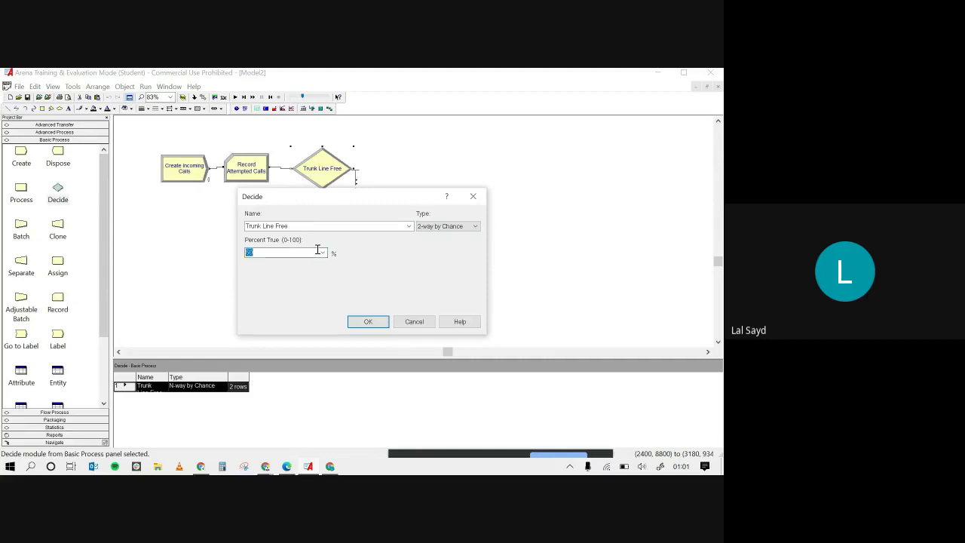
left_click(460, 227)
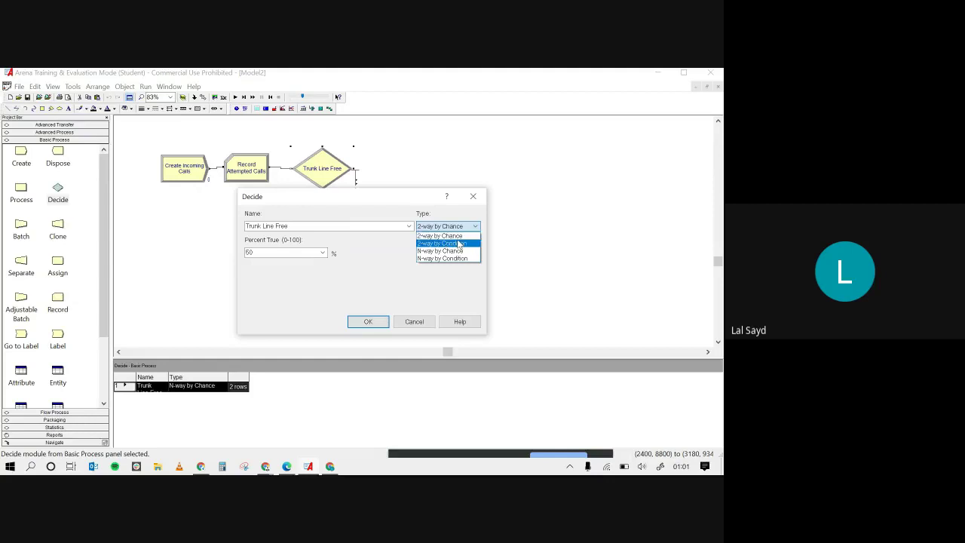
left_click(458, 243)
double_click(331, 251)
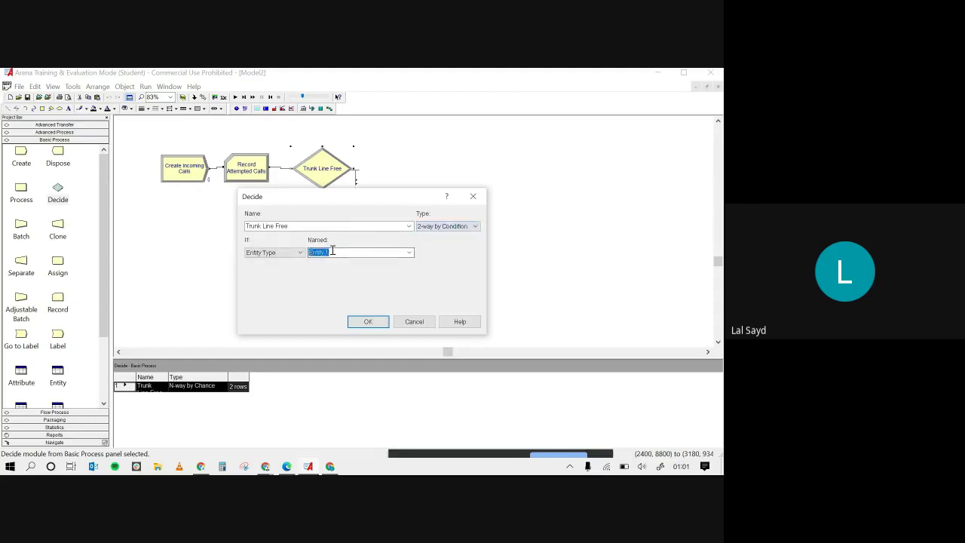
left_click(327, 256)
key("Return")
double_click(330, 170)
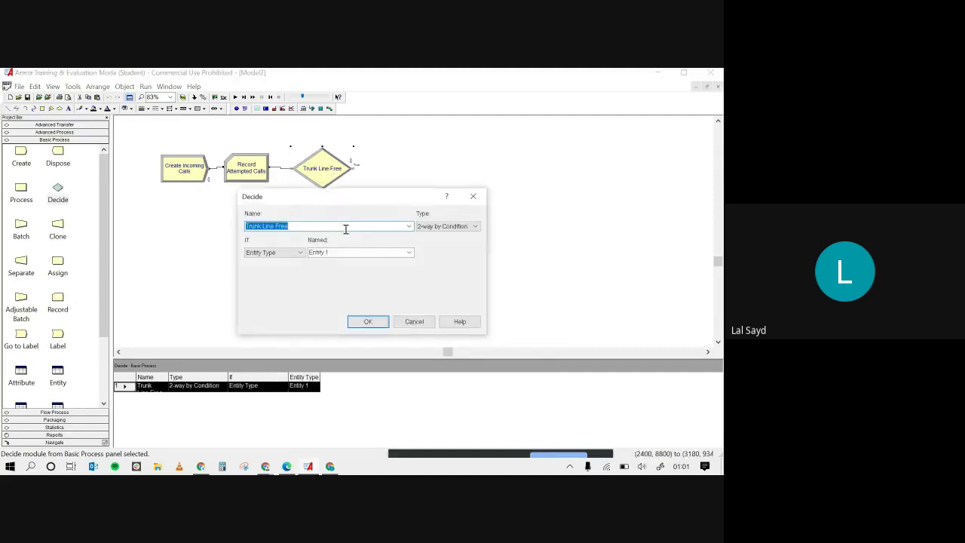
left_click(296, 252)
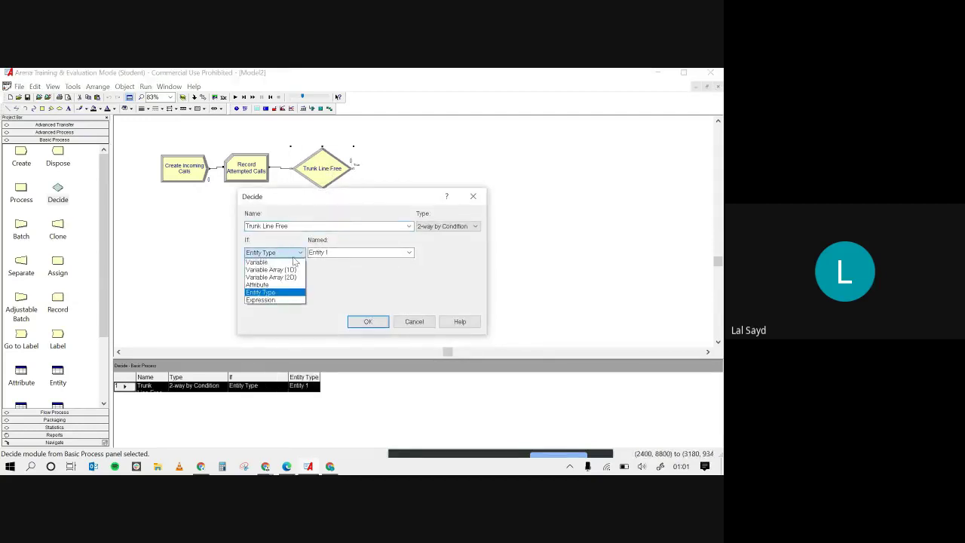
left_click(294, 262)
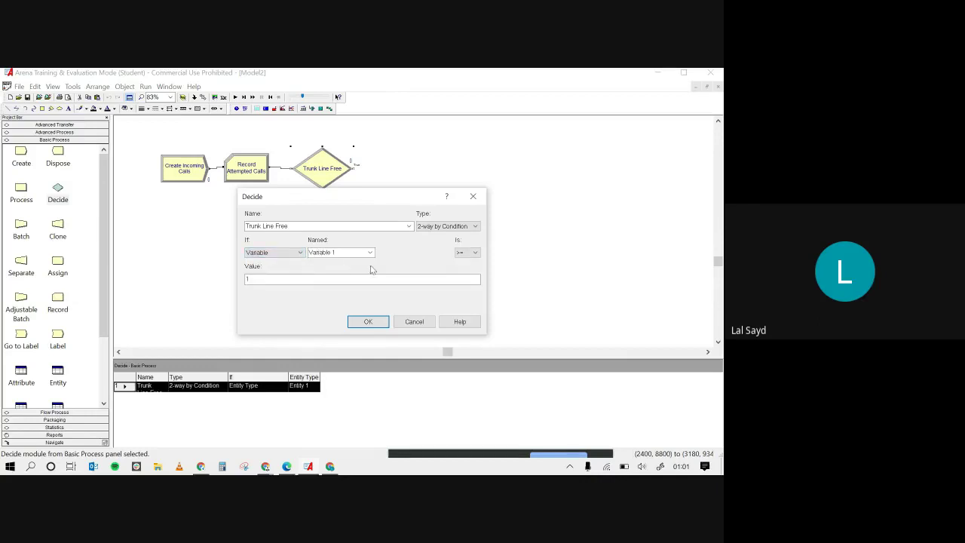
left_click(414, 322)
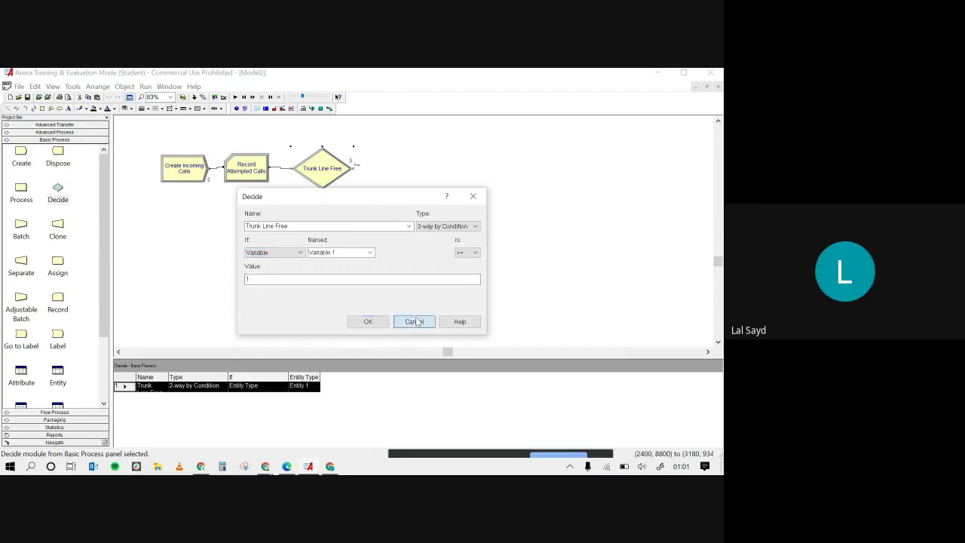
Rename the Trunk Line Free decision "Trunk Line Free?" and base its condition on a Variable.
left_click(318, 179)
double_click(317, 178)
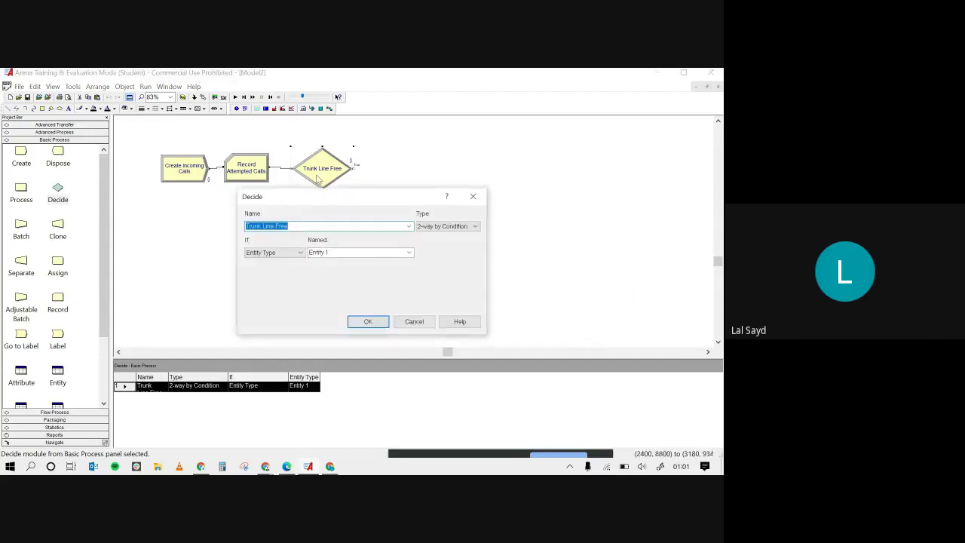
left_click(324, 224)
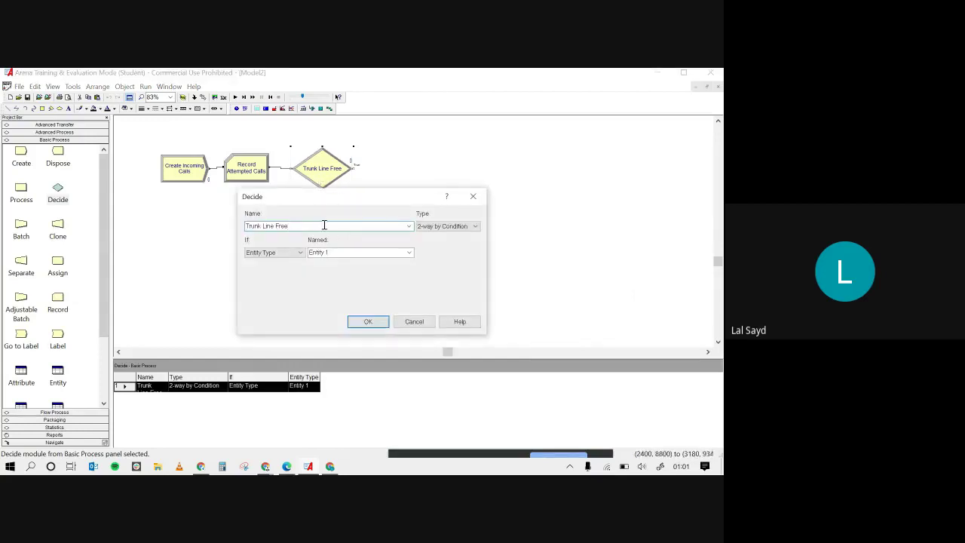
type("?")
left_click(273, 254)
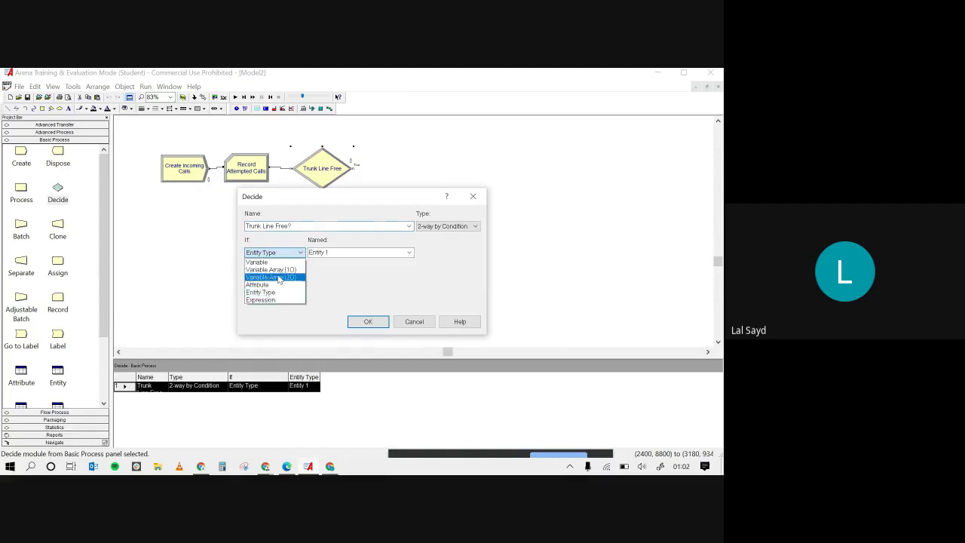
left_click(256, 263)
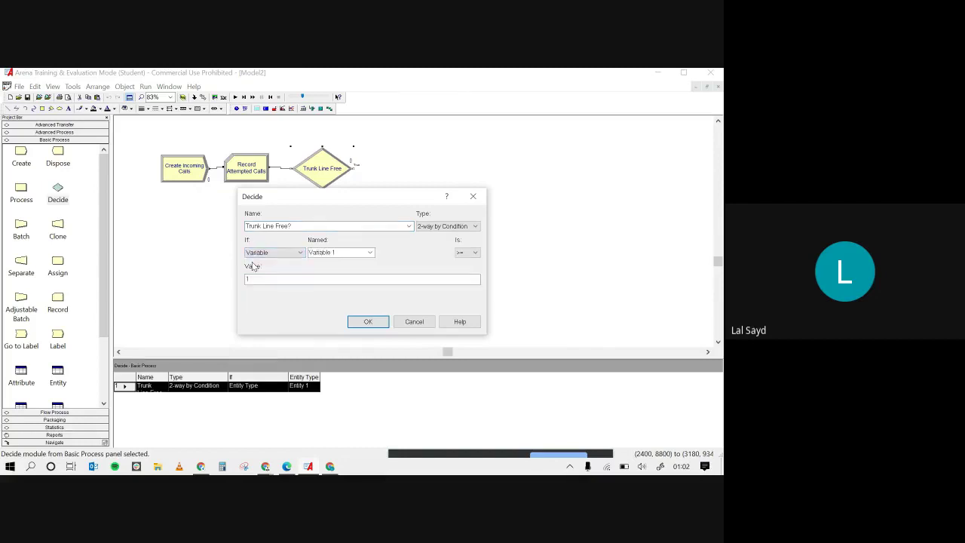
Set the tested variable to Total WIP, clear the comparison value, and open the Expression Builder for it.
left_click(323, 254)
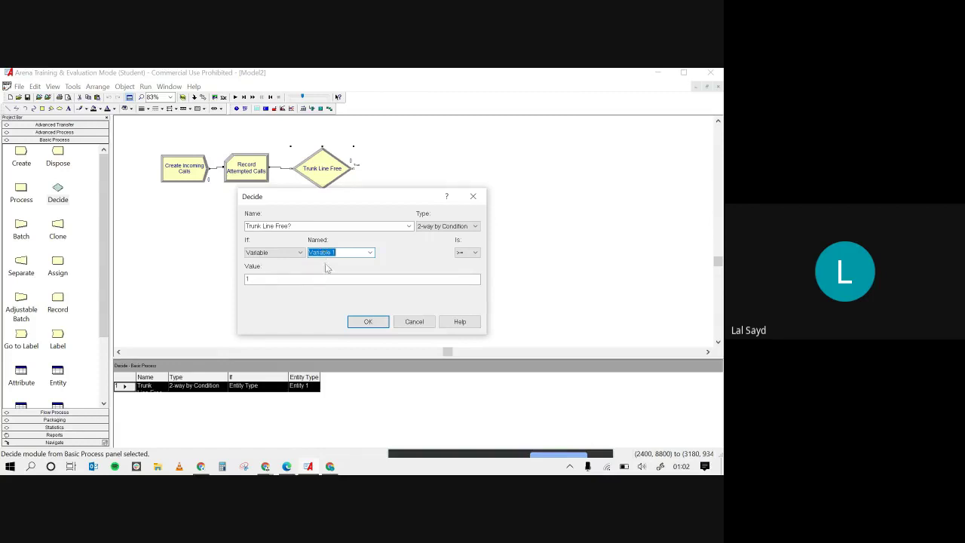
left_click(371, 252)
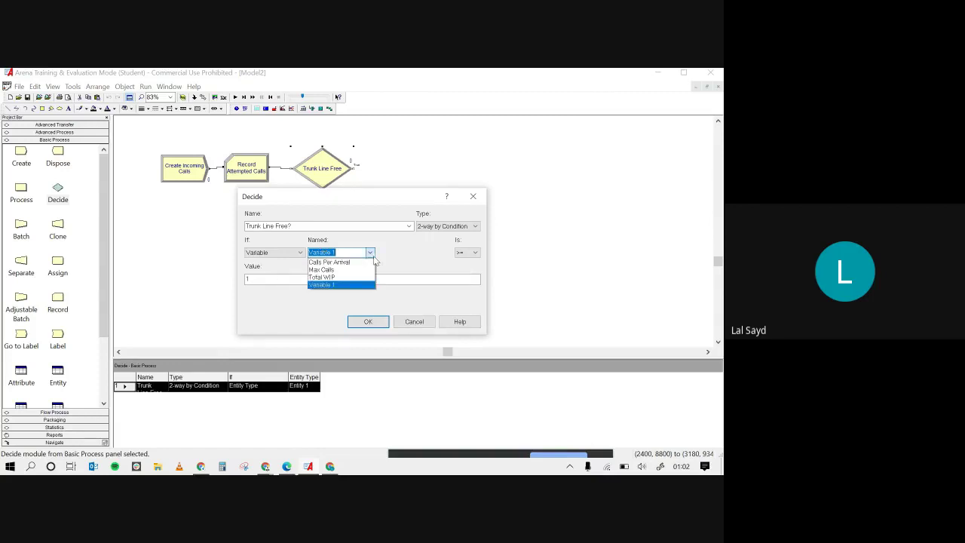
left_click(326, 278)
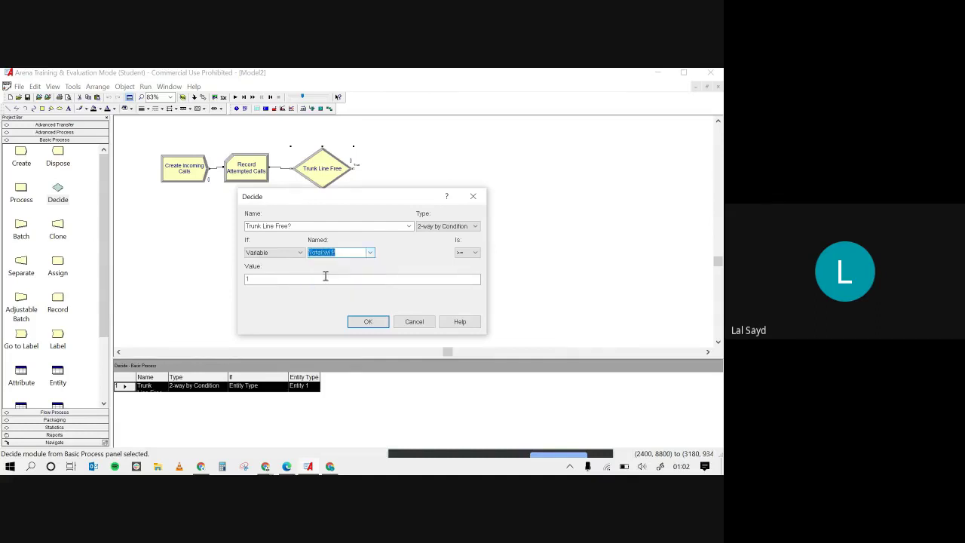
left_click(359, 255)
left_click(350, 280)
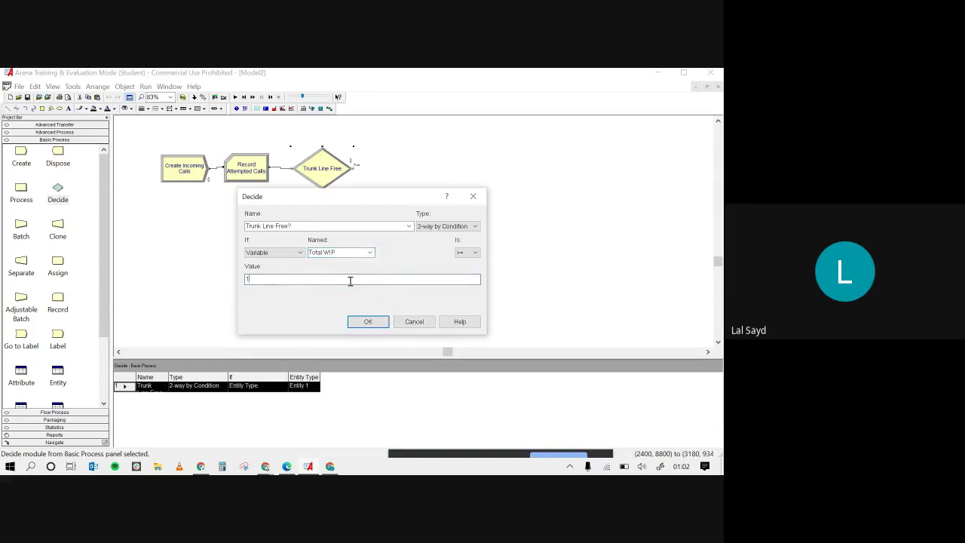
double_click(350, 280)
key("BackSpace")
right_click(327, 280)
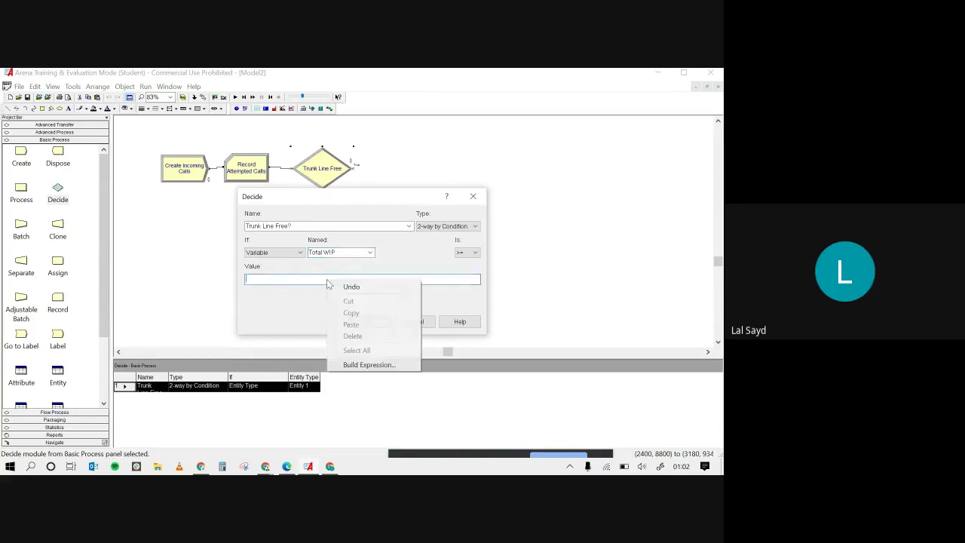
left_click(358, 365)
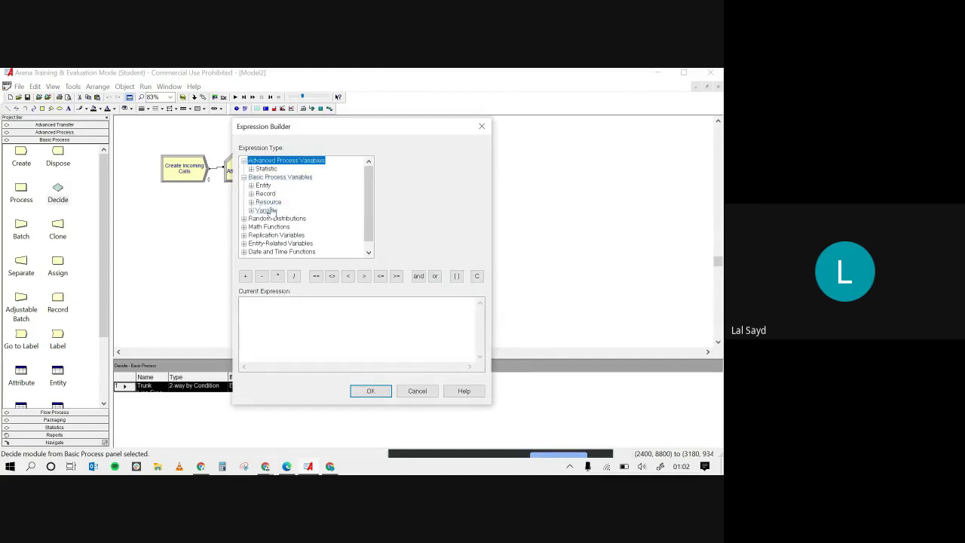
double_click(266, 210)
left_click(280, 210)
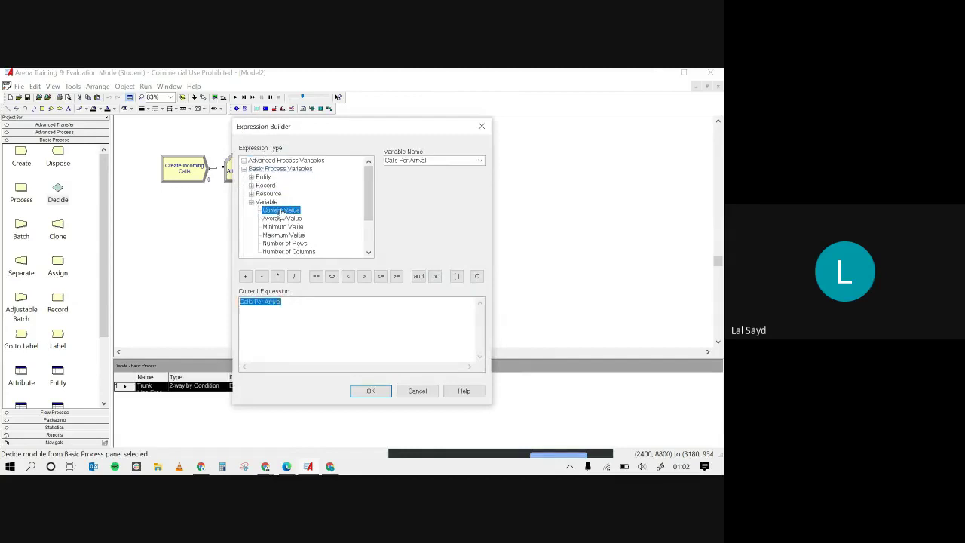
left_click(298, 306)
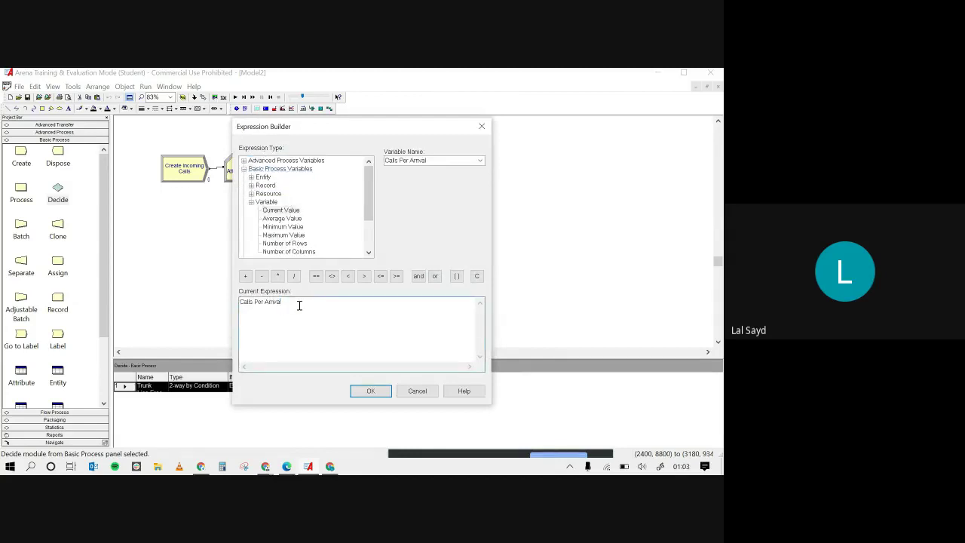
left_click(349, 277)
scroll(312, 240, "down", 1)
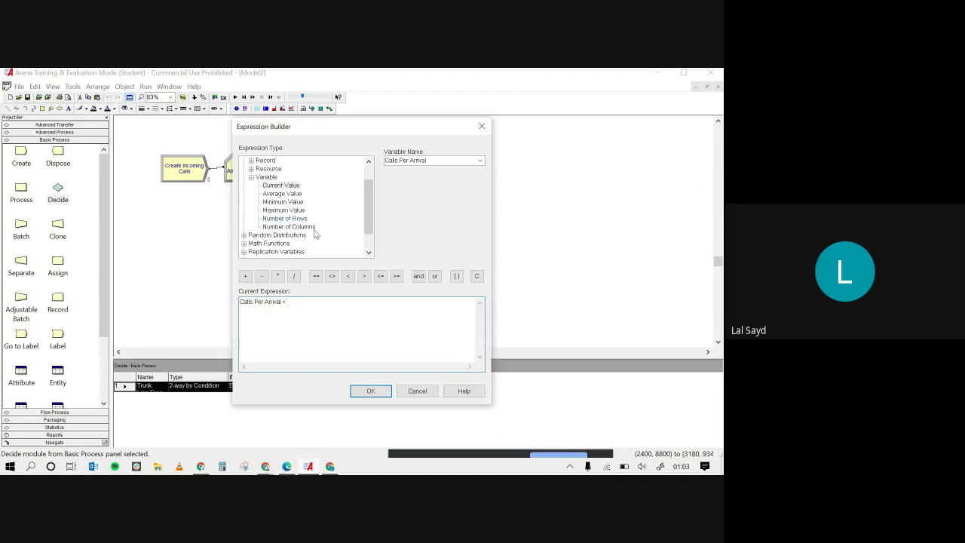
scroll(276, 241, "down", 1)
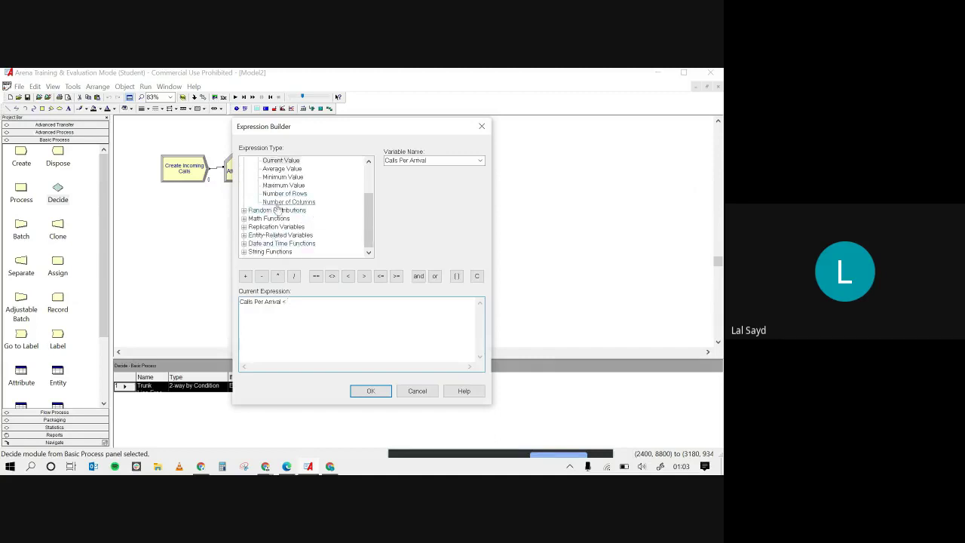
scroll(272, 215, "up", 1)
scroll(261, 178, "up", 1)
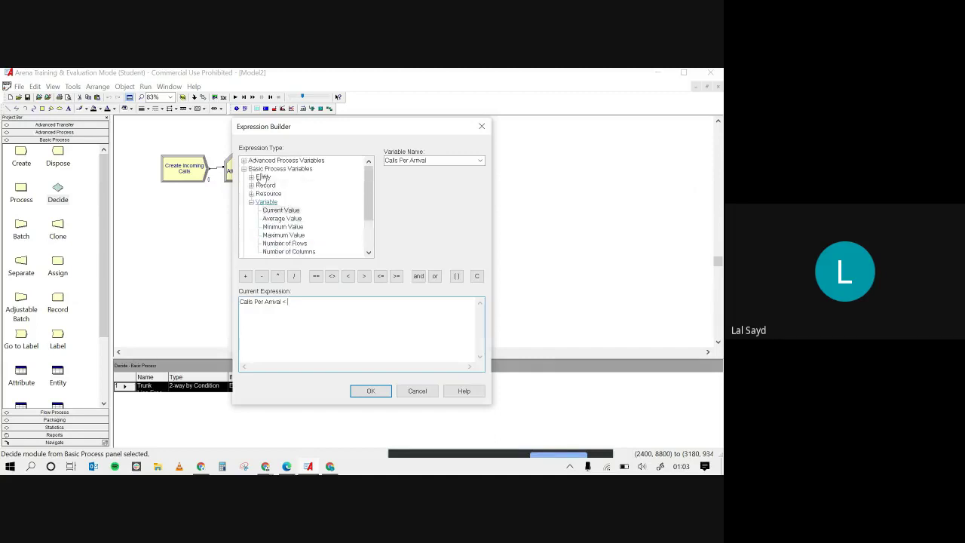
left_click(251, 194)
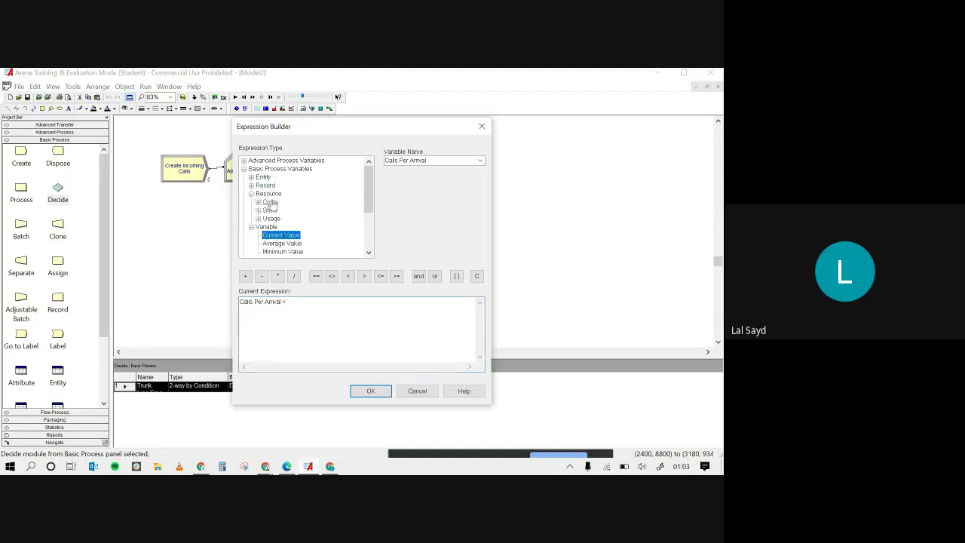
left_click(259, 219)
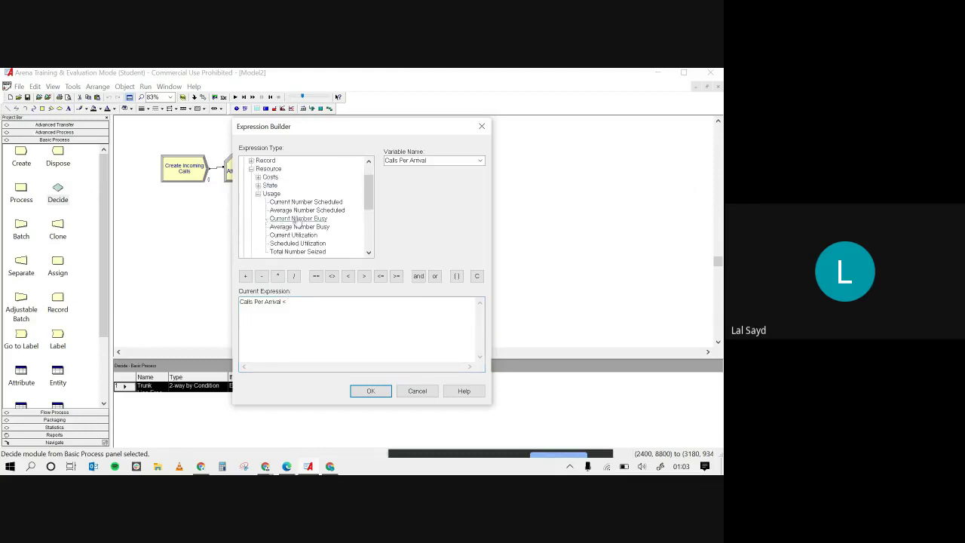
double_click(281, 304)
left_click(295, 302)
key("BackSpace")
key("BackSpace")
key("BackSpace")
key("BackSpace")
key("BackSpace")
key("BackSpace")
key("BackSpace")
key("BackSpace")
key("BackSpace")
key("BackSpace")
key("BackSpace")
key("BackSpace")
key("BackSpace")
key("BackSpace")
key("BackSpace")
key("BackSpace")
key("BackSpace")
left_click(257, 193)
left_click(252, 170)
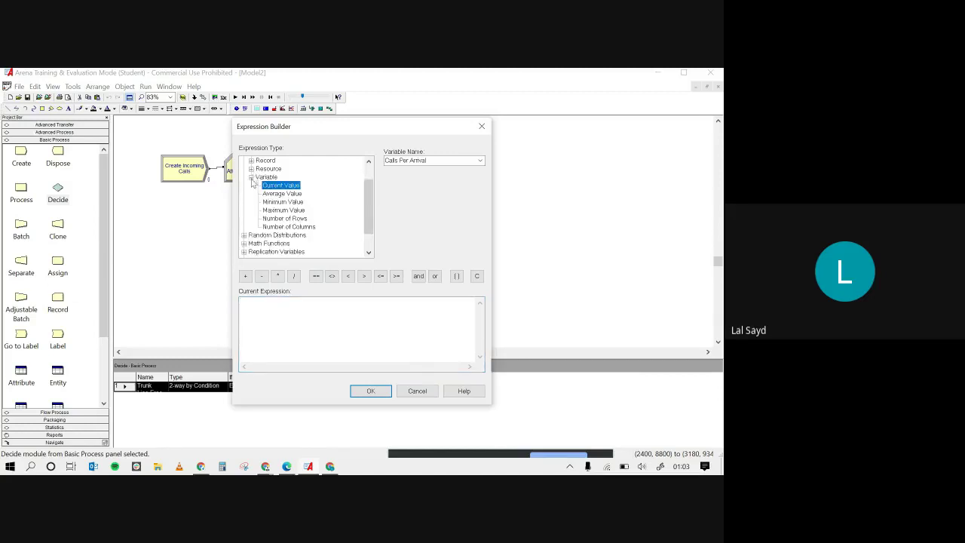
left_click(252, 176)
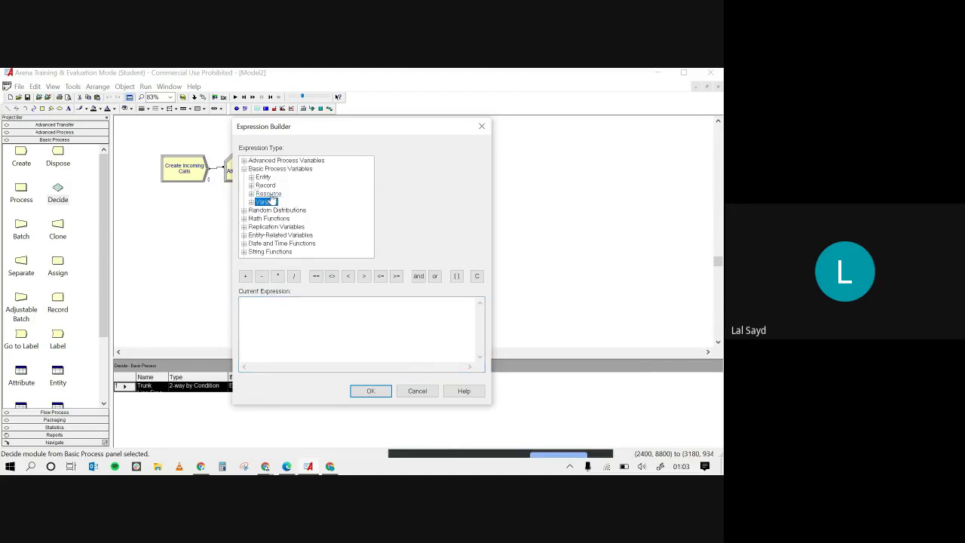
Build the expression NR(Sales Resource) < MR(Sales Resource) from the resource usage values Current Number Busy and Current Number Scheduled.
double_click(266, 196)
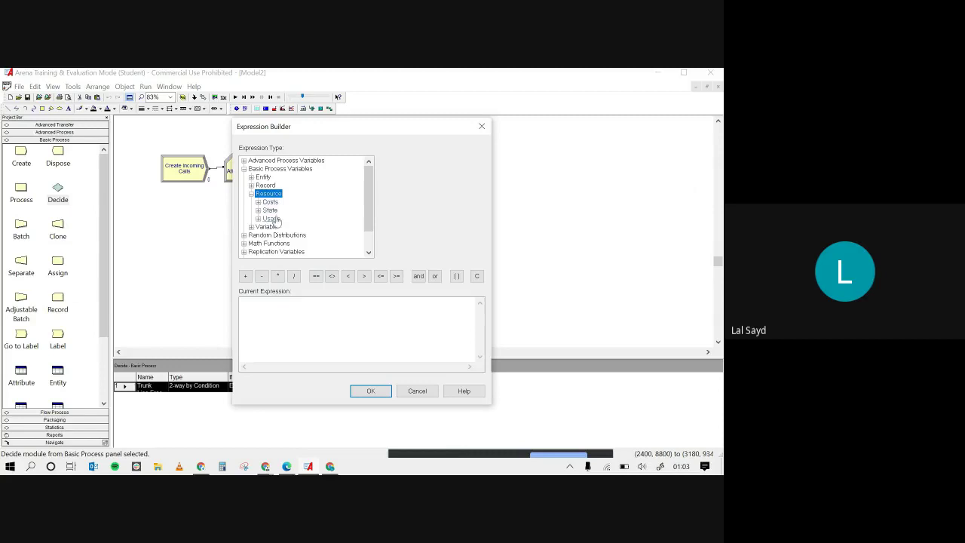
double_click(273, 219)
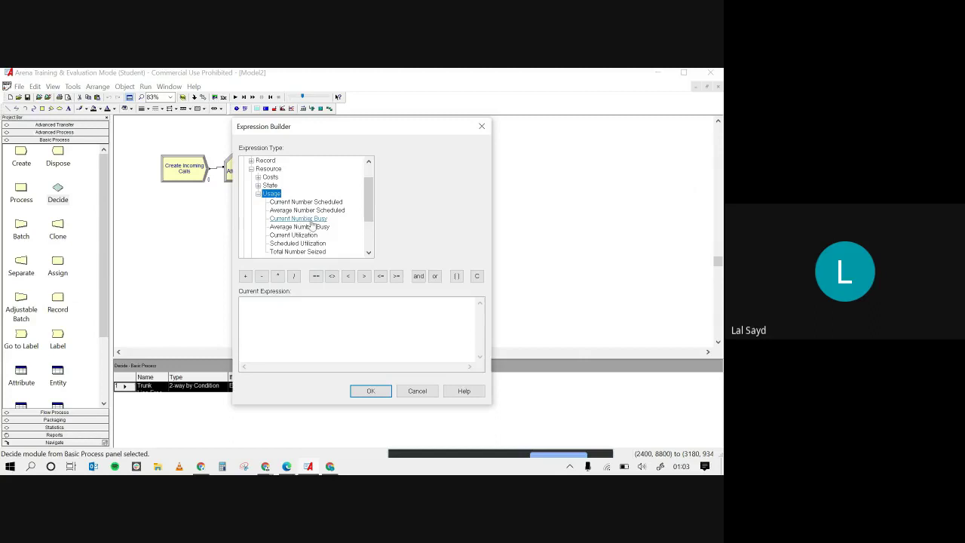
left_click(310, 221)
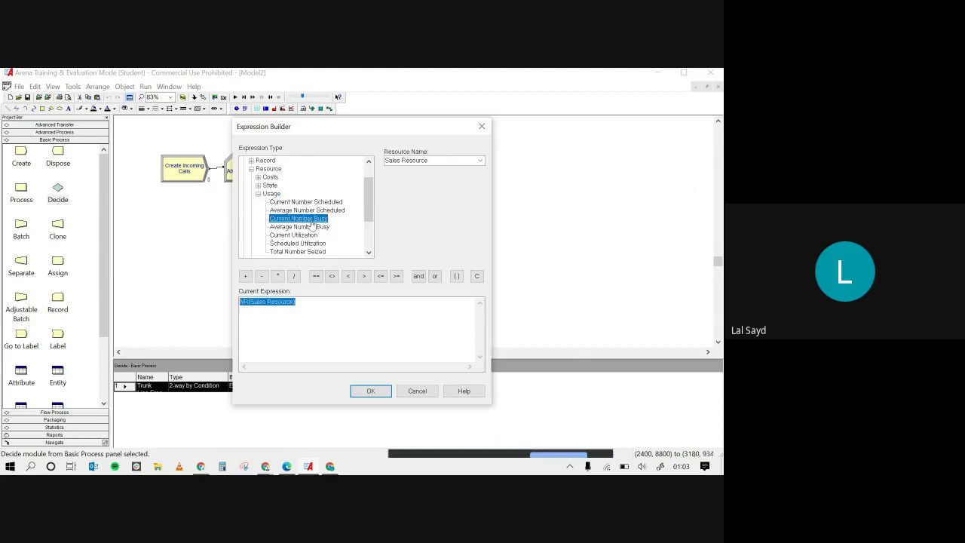
left_click(314, 303)
left_click(349, 277)
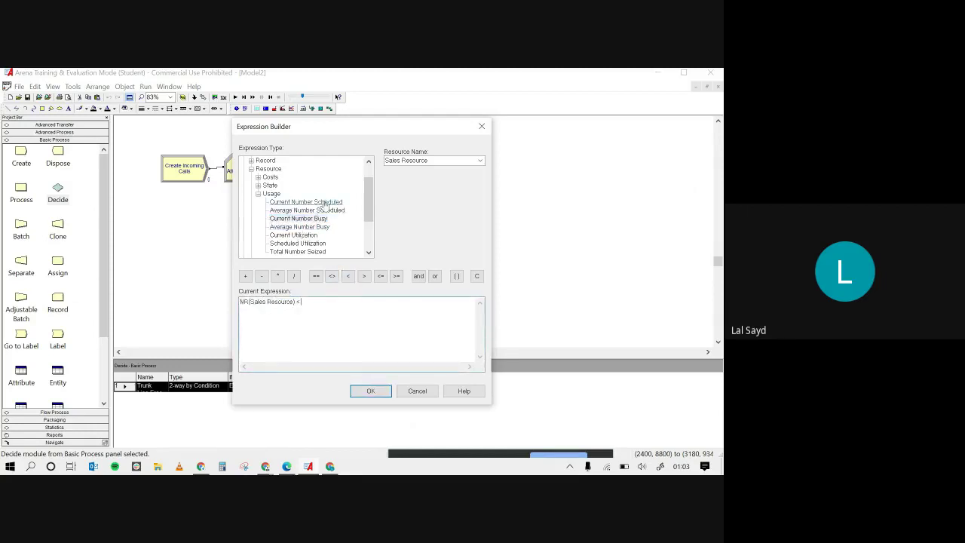
left_click(326, 201)
left_click(363, 318)
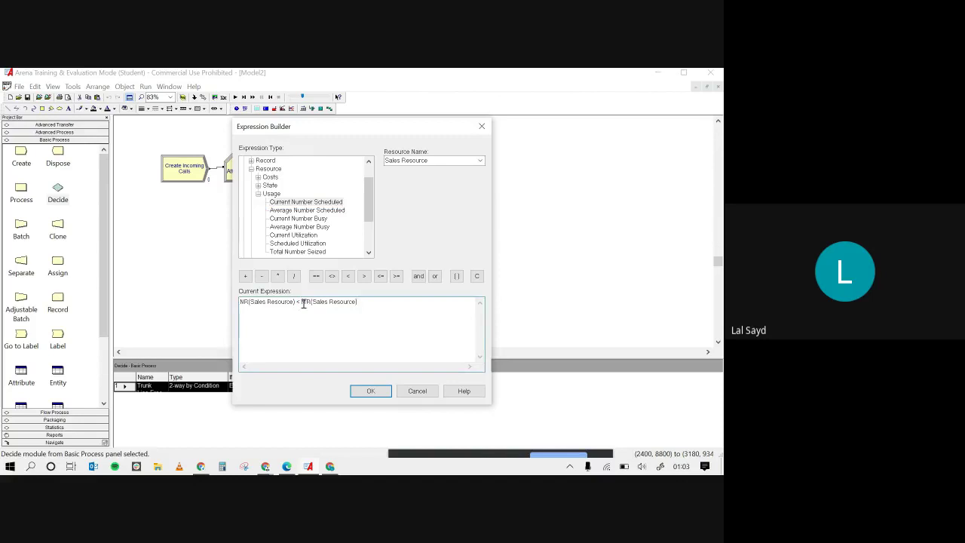
Replace Sales Resource with Trunk Line in the NR term so the expression starts with NR(Trunk Line).
double_click(257, 301)
left_click_drag(249, 302, 296, 301)
left_click(480, 161)
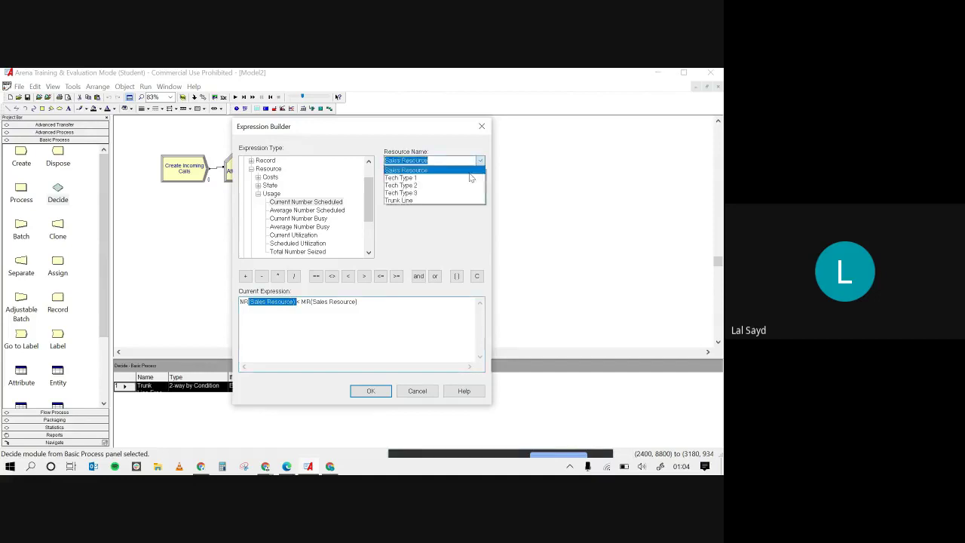
left_click(409, 201)
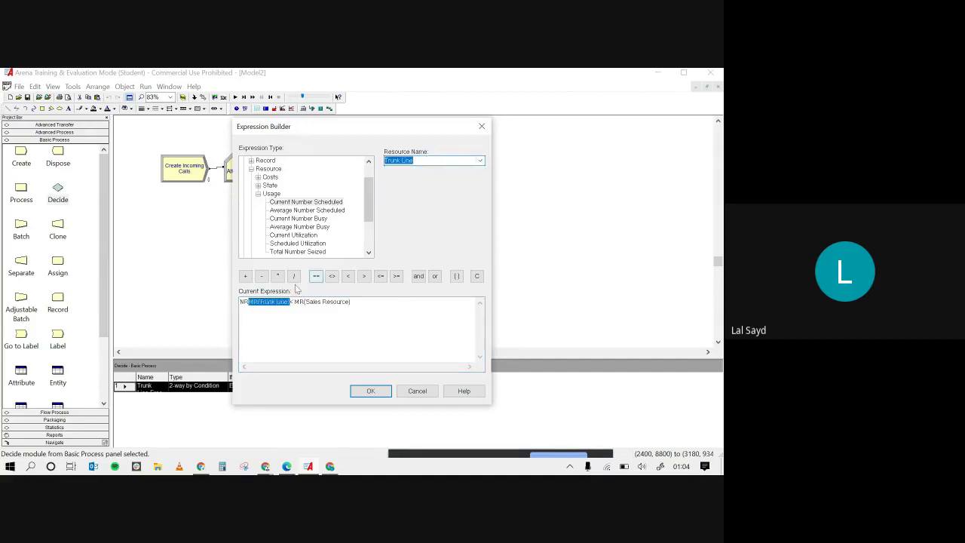
left_click(257, 302)
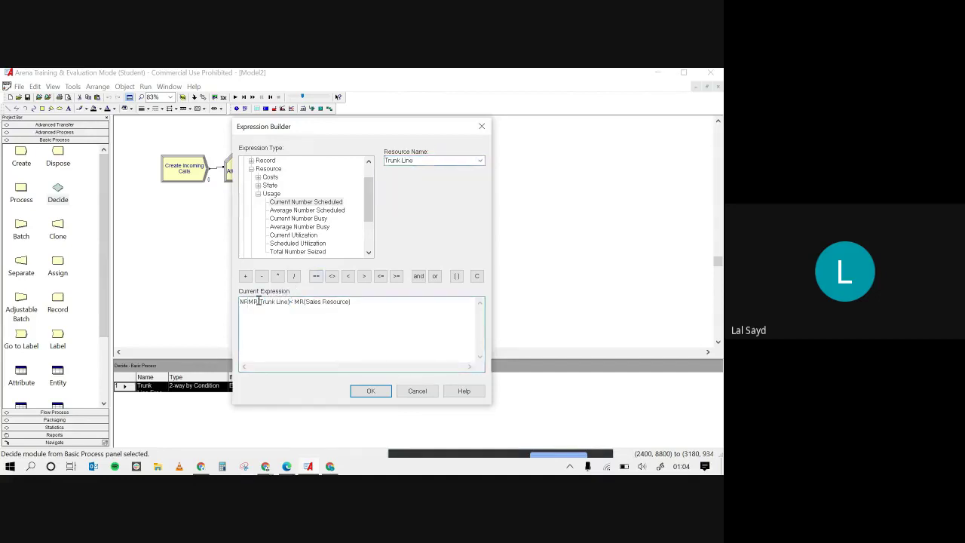
key("BackSpace")
key("BackSpace")
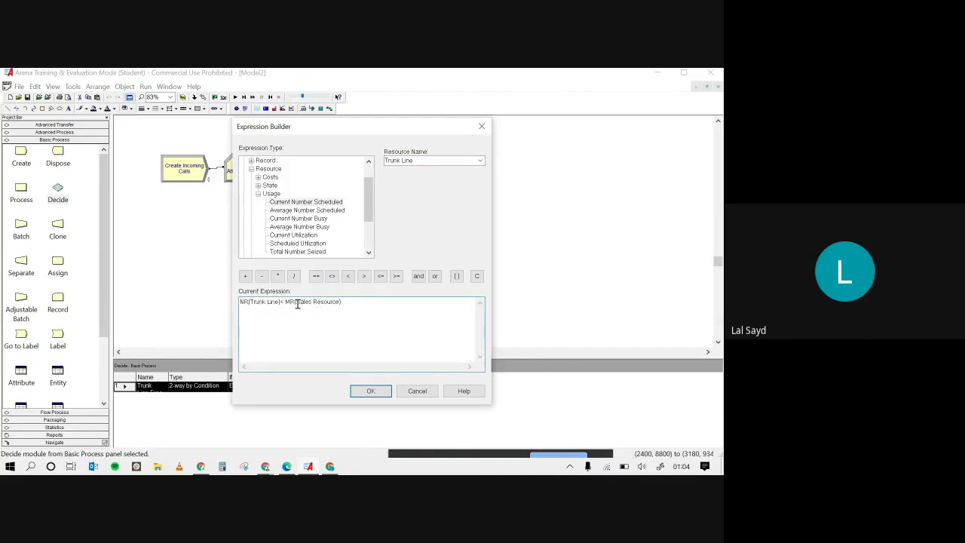
Replace Sales Resource with Trunk Line in the MR term and accept the expression NR(Trunk Line) < MR(Trunk Line).
left_click_drag(296, 302, 340, 301)
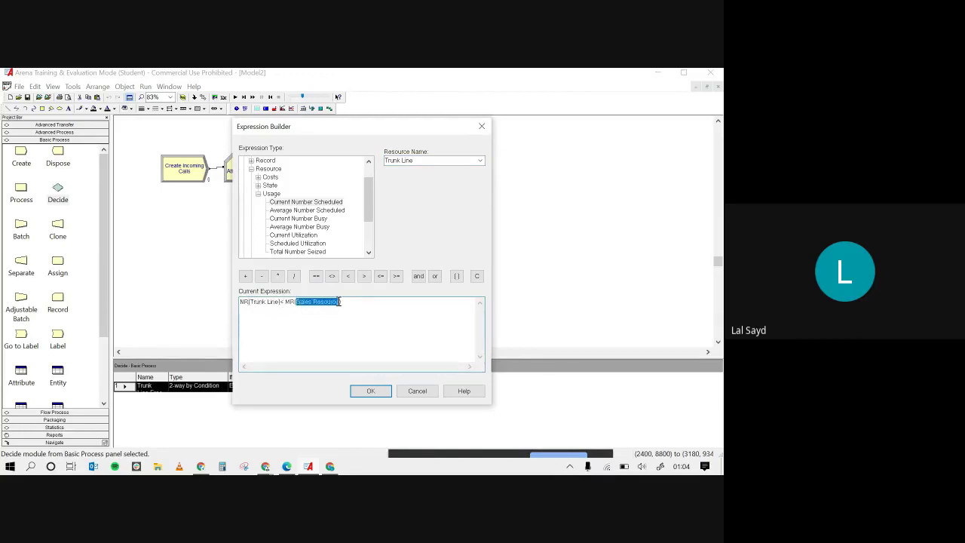
left_click(481, 162)
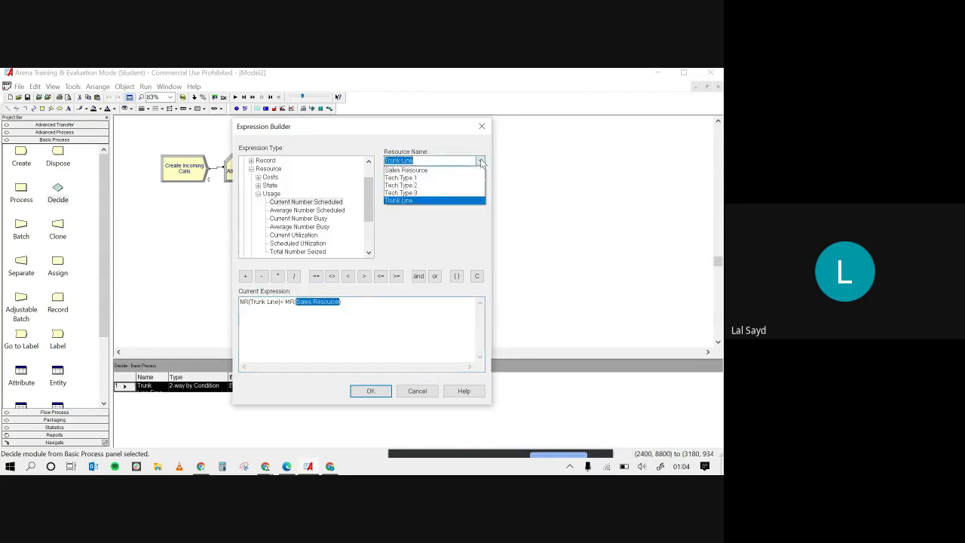
left_click(425, 200)
left_click(295, 301)
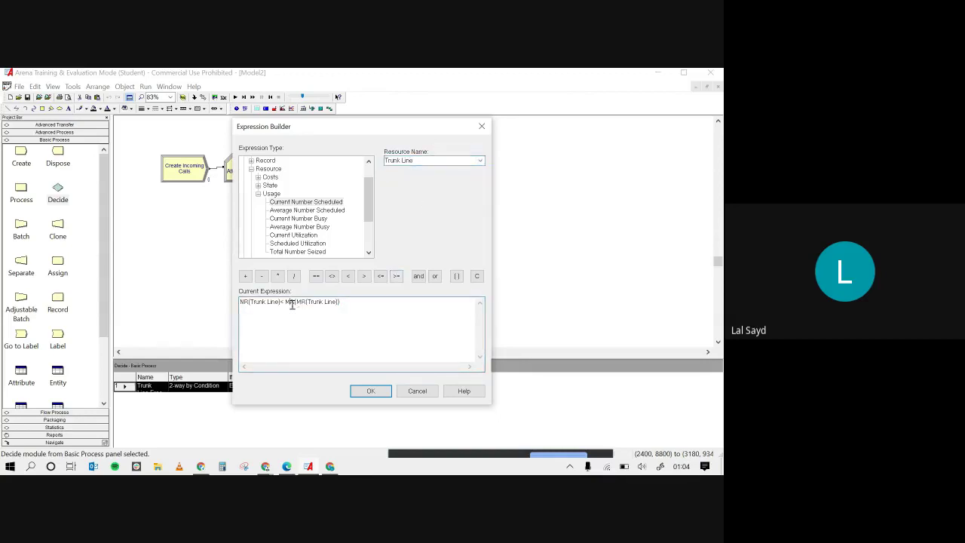
key("BackSpace")
key("BackSpace")
left_click_drag(285, 302, 252, 304)
left_click(251, 304)
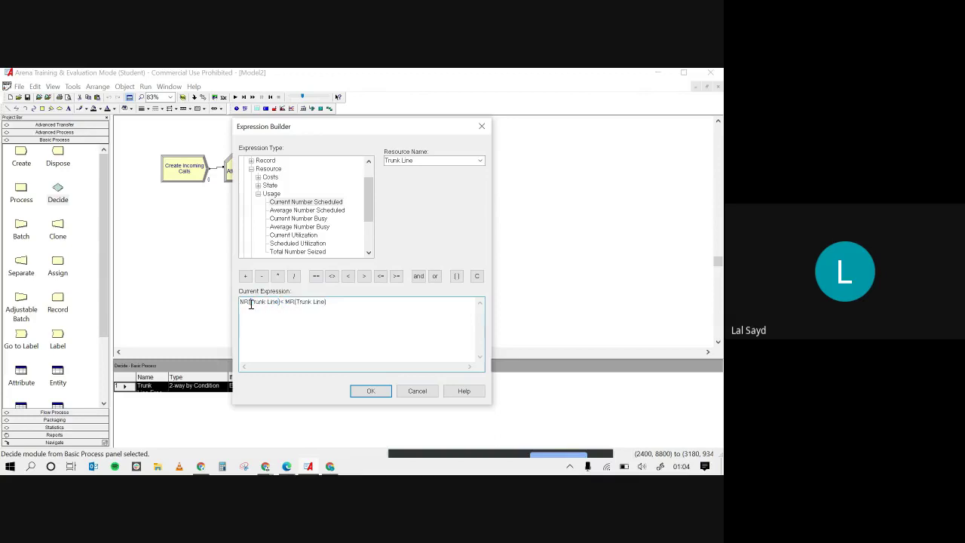
left_click(370, 391)
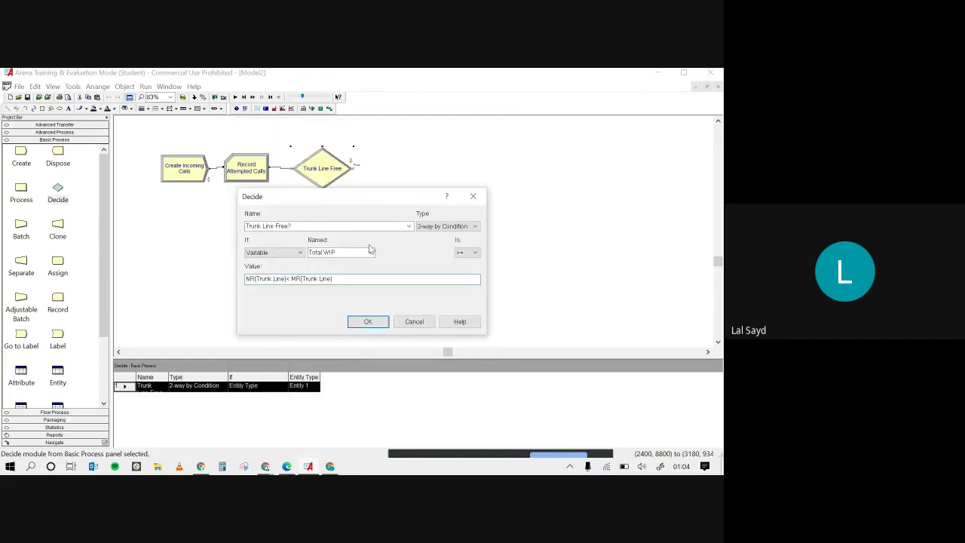
Change the Trunk Line Free? decision type to 2-way by Chance.
left_click(475, 252)
left_click(475, 252)
left_click(442, 227)
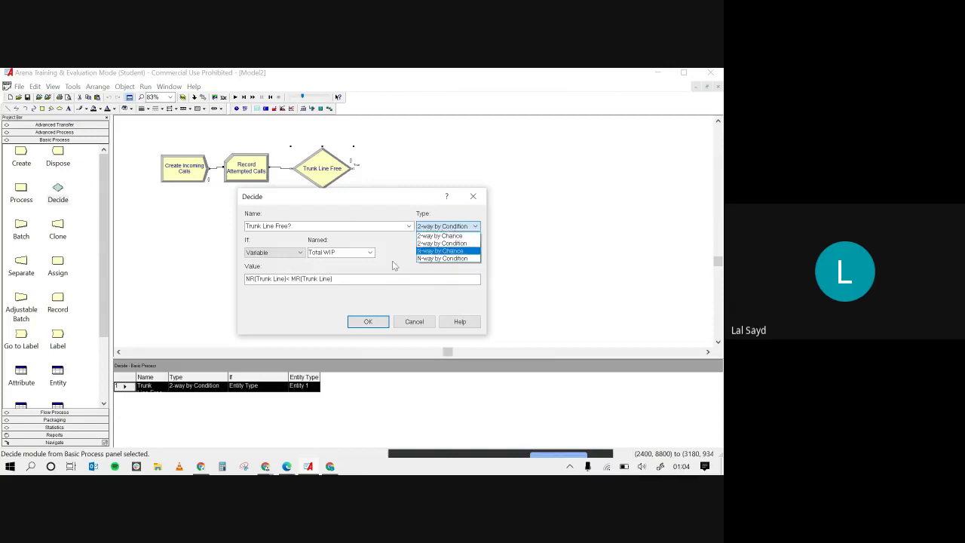
left_click(442, 243)
left_click(448, 229)
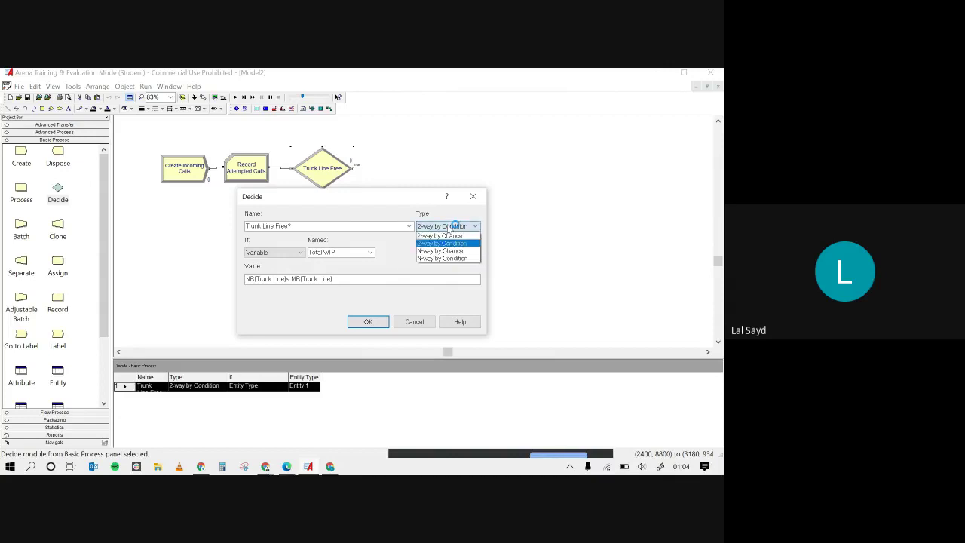
left_click(437, 236)
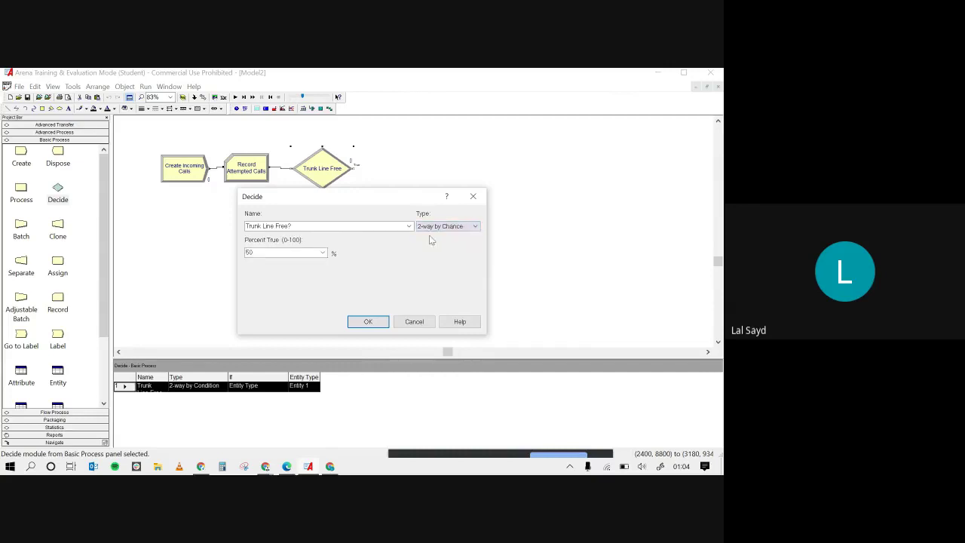
Clear the Percent True value and open the Expression Builder for it.
double_click(297, 253)
right_click(298, 255)
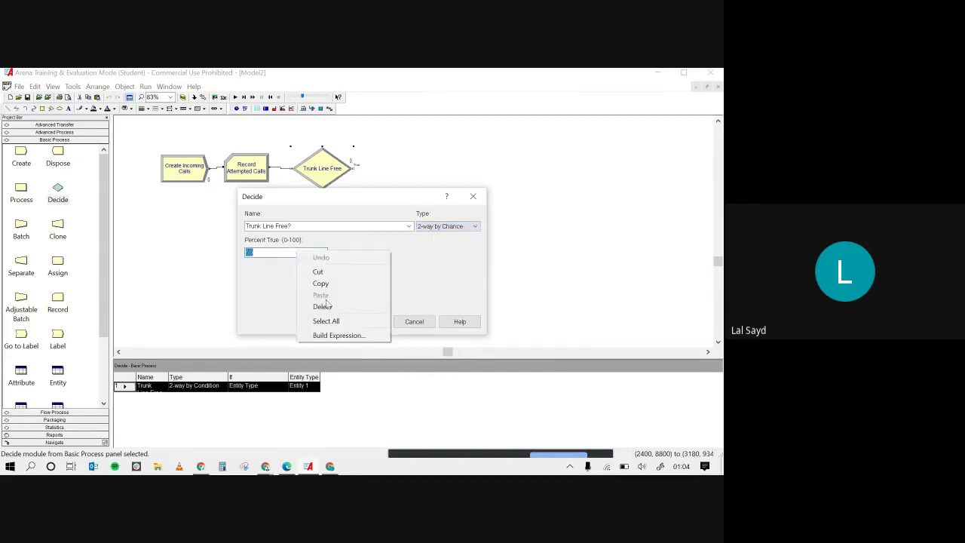
left_click(425, 249)
key("BackSpace")
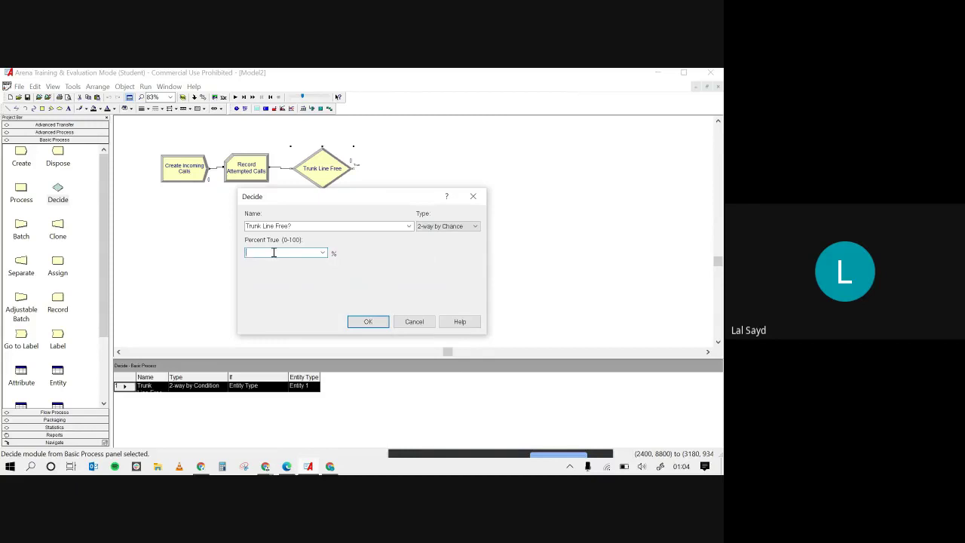
left_click(452, 230)
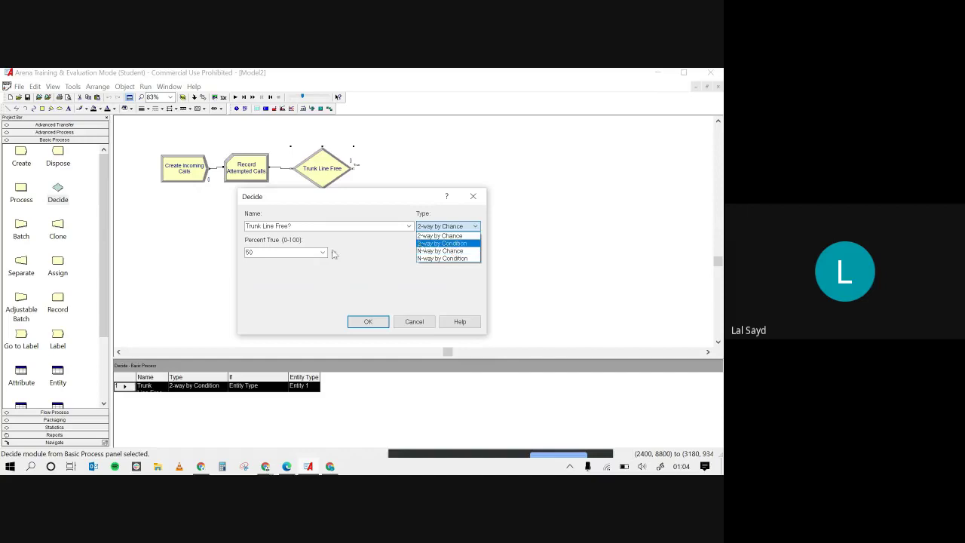
double_click(295, 252)
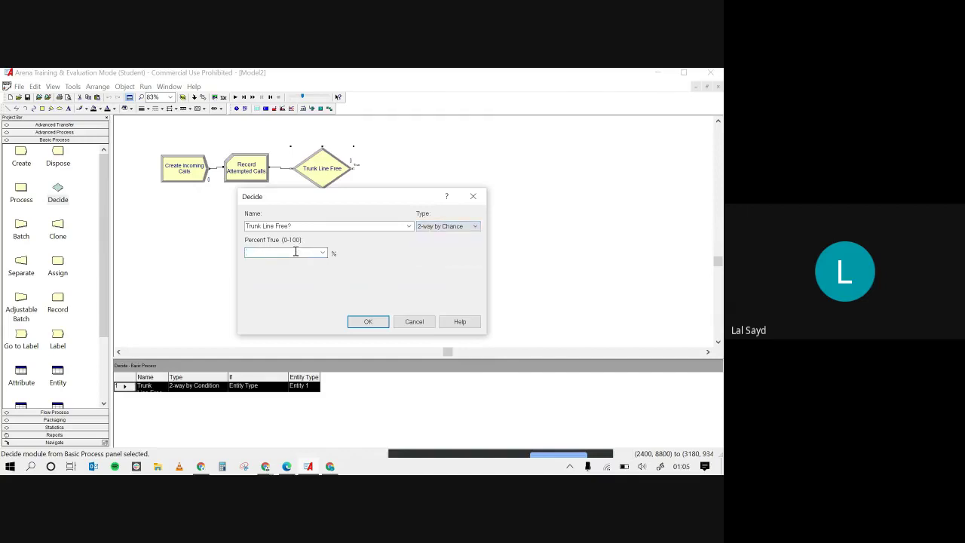
right_click(296, 252)
left_click(336, 336)
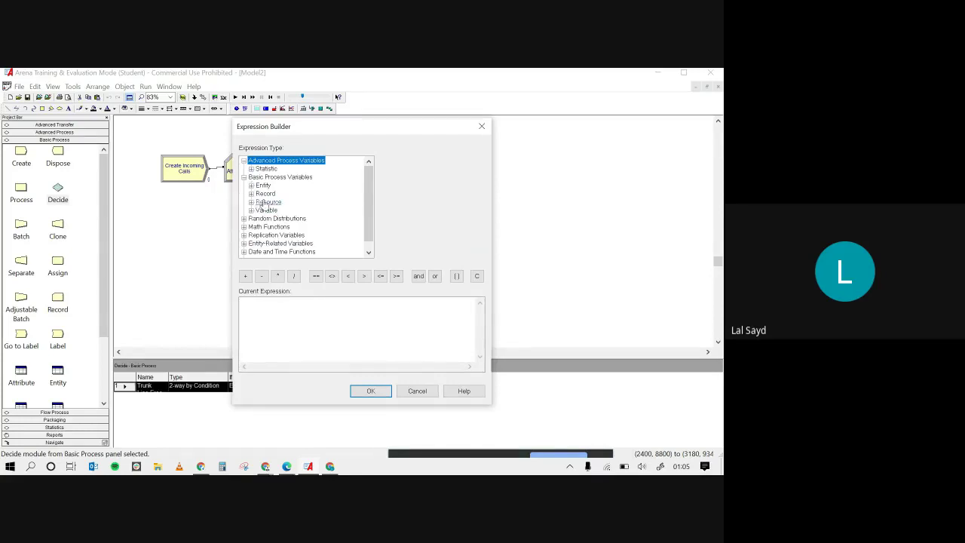
Build the Percent True expression NR(Trunk Line) < MR(Trunk Line) from the resource usage values Current Number Busy and Current Number Scheduled.
left_click(266, 203)
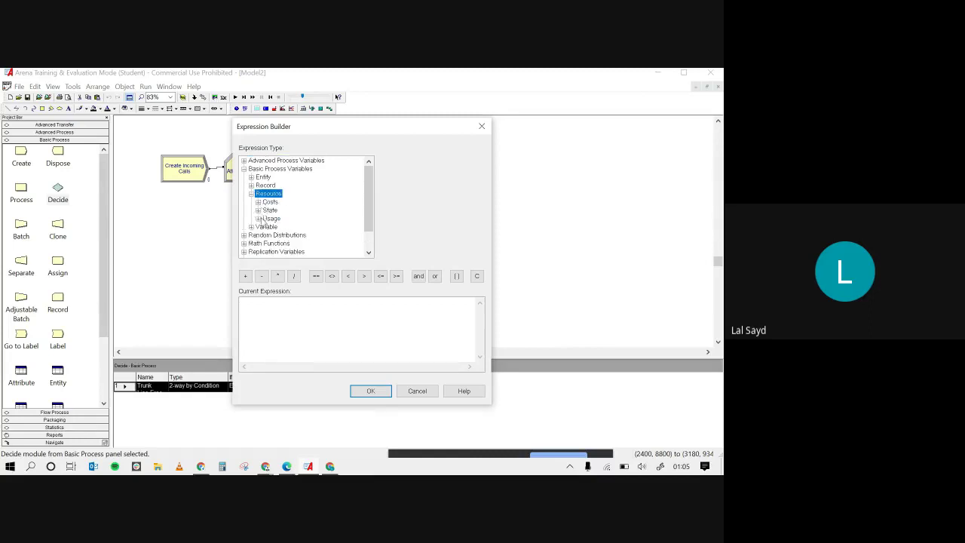
left_click(258, 218)
left_click(294, 219)
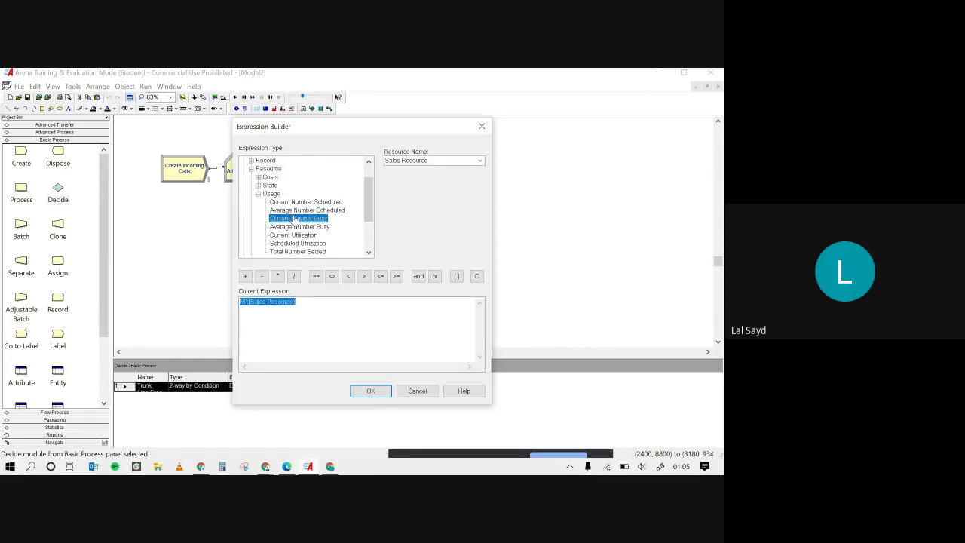
left_click(480, 161)
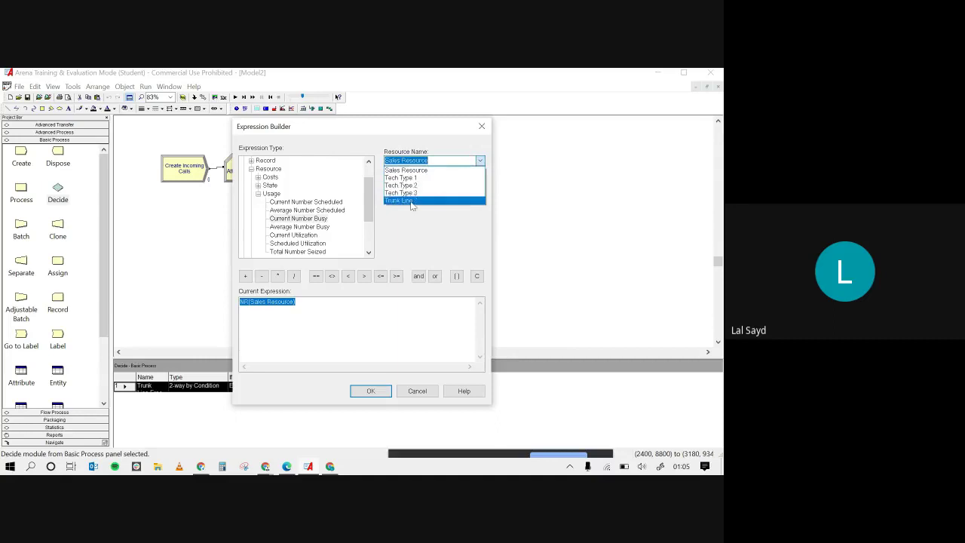
left_click(411, 201)
left_click(324, 300)
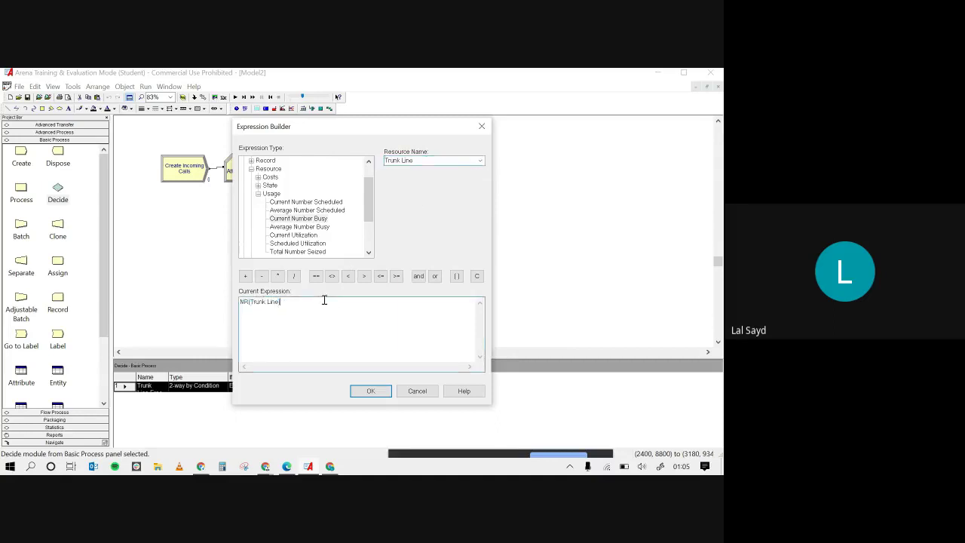
left_click(349, 278)
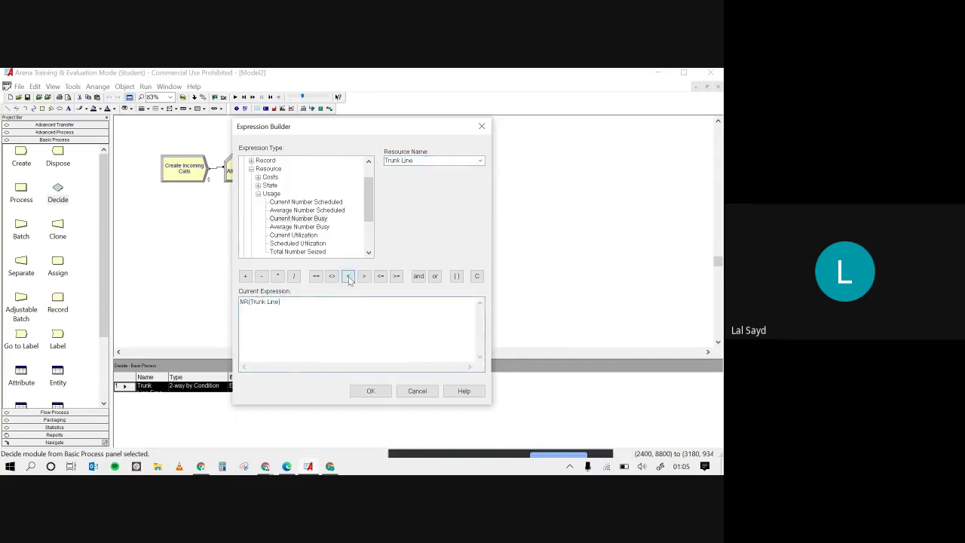
left_click(285, 204)
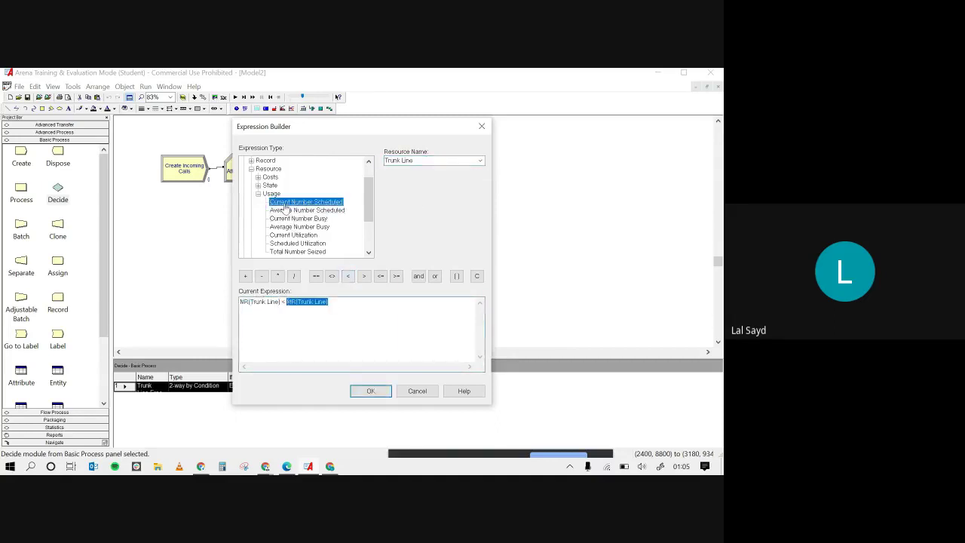
left_click(371, 391)
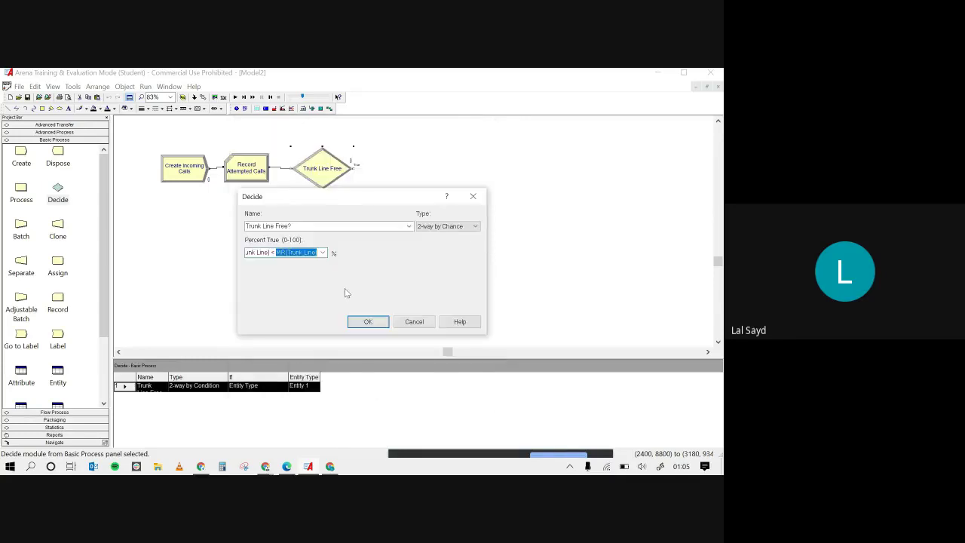
Check the full Percent True expression and apply the settings of the Trunk Line Free? decision.
left_click(283, 252)
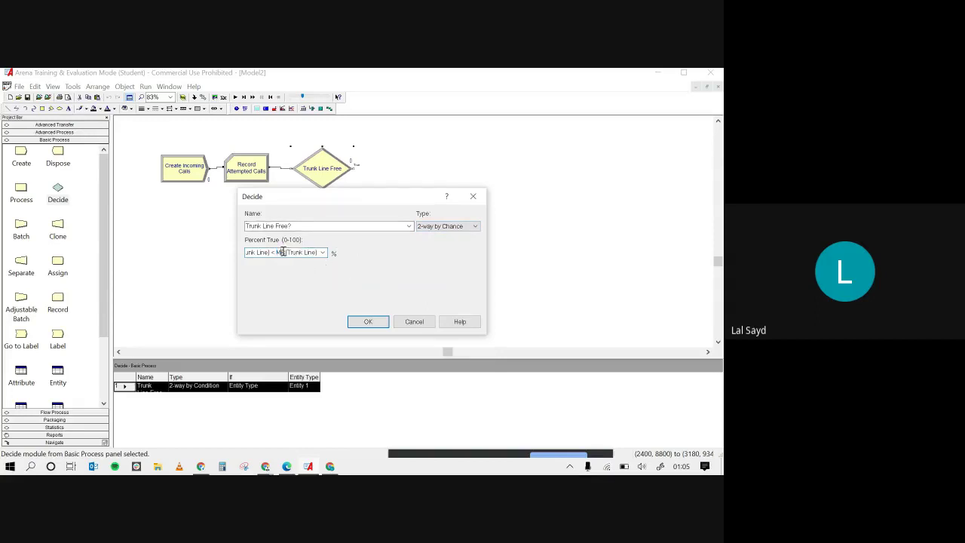
key("Home")
key("End")
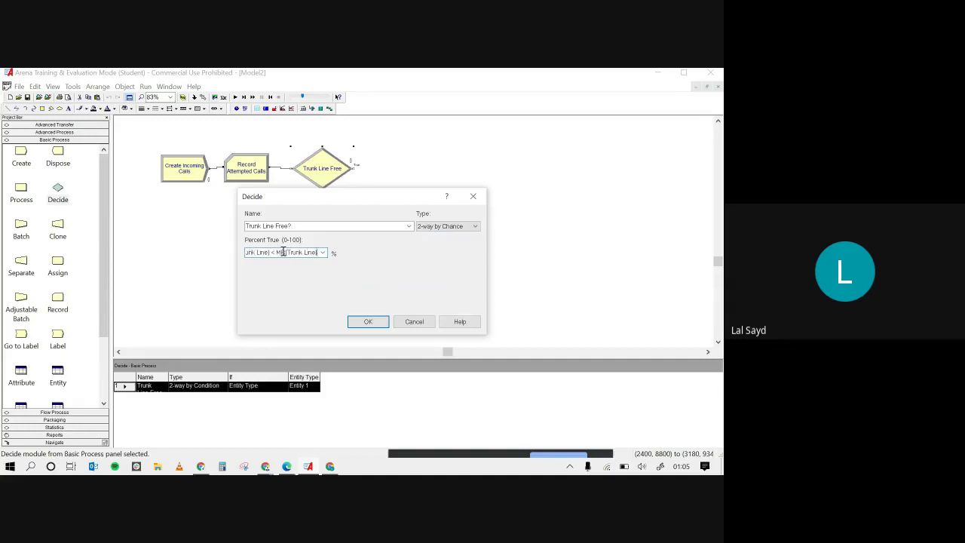
left_click(381, 326)
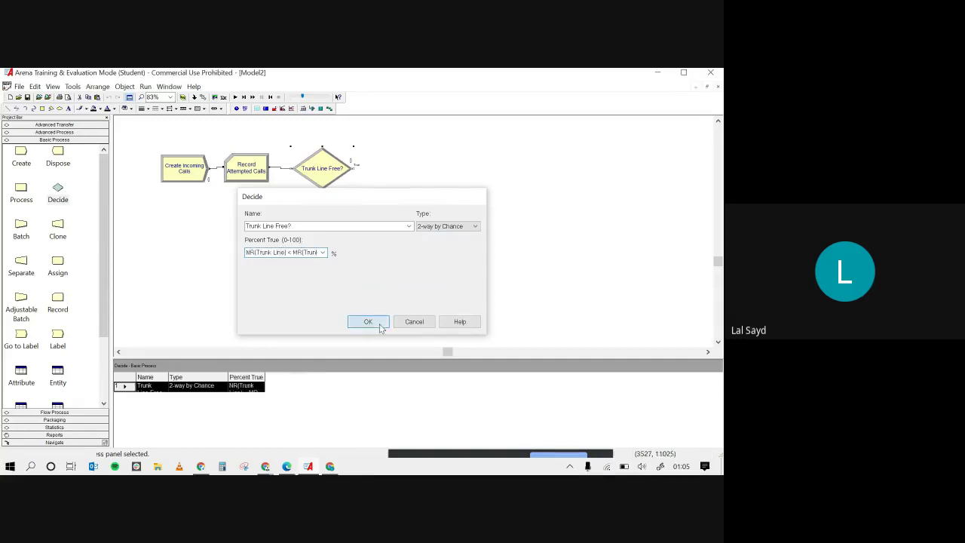
double_click(340, 172)
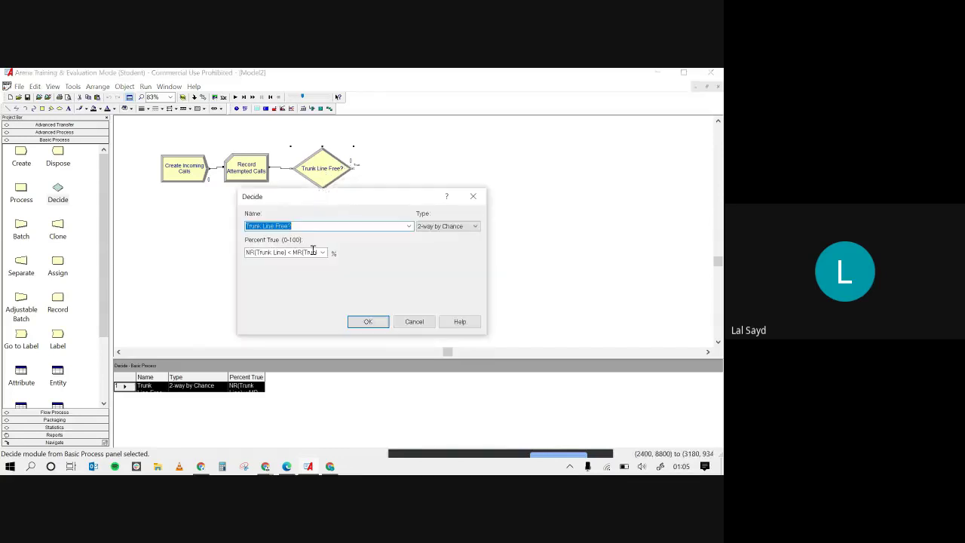
left_click(368, 322)
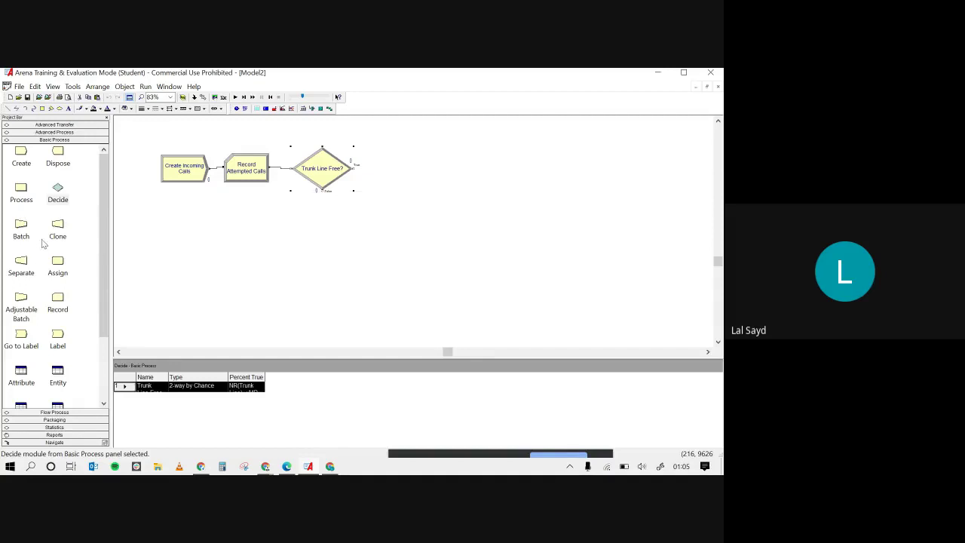
Place a Record module below the Trunk Line Free? decision without its automatic connector, and a Dispose module beside it.
left_click_drag(57, 300, 323, 213)
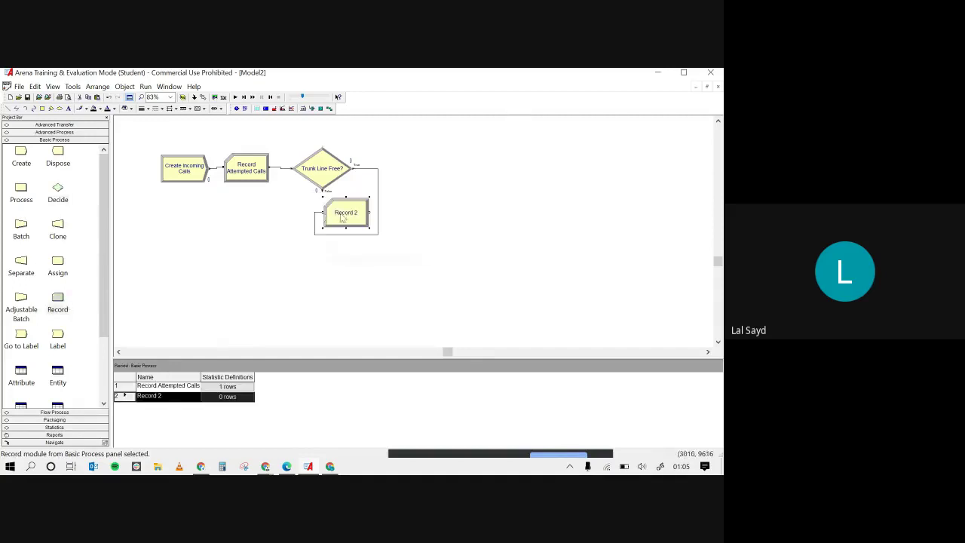
left_click(377, 187)
key("Delete")
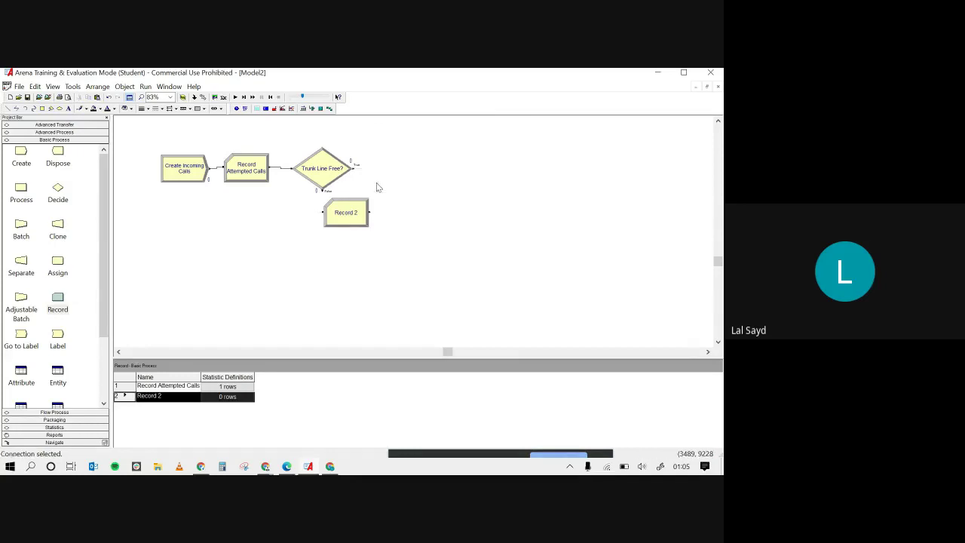
left_click_drag(58, 154, 386, 216)
Rename the new Record module "Record Rejected Calls".
double_click(362, 215)
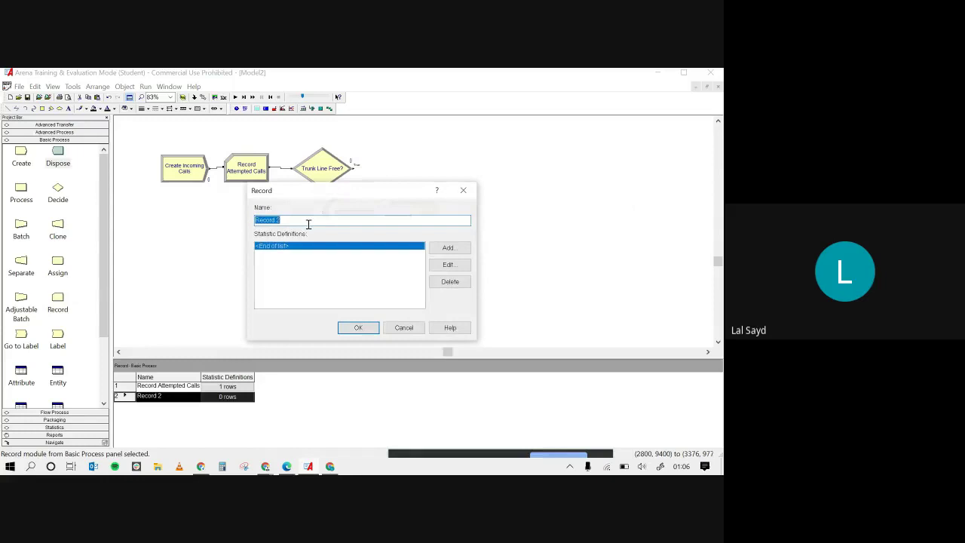
left_click(308, 221)
type("Rejected Calls")
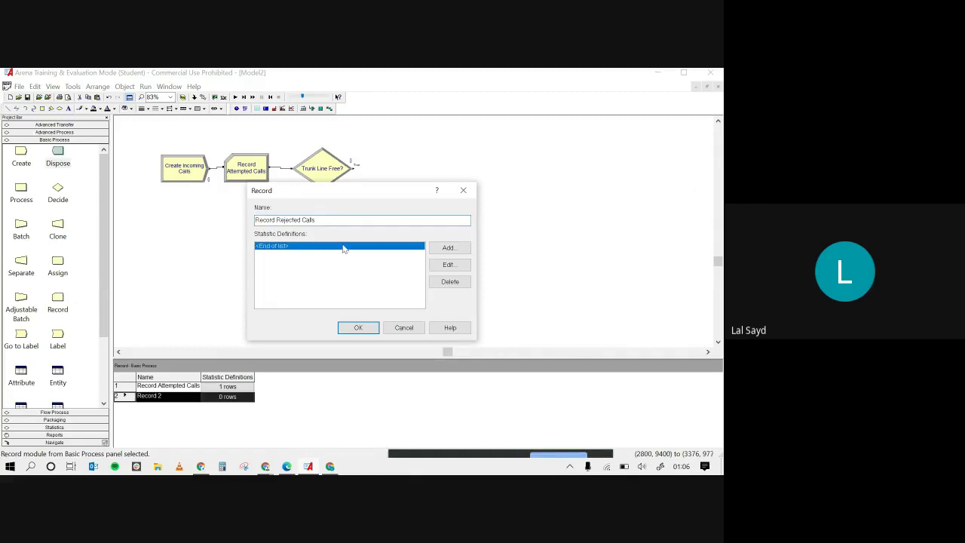
Add a Count statistic with the counter name "Reject Calls counter" to the Record Rejected Calls module.
double_click(343, 247)
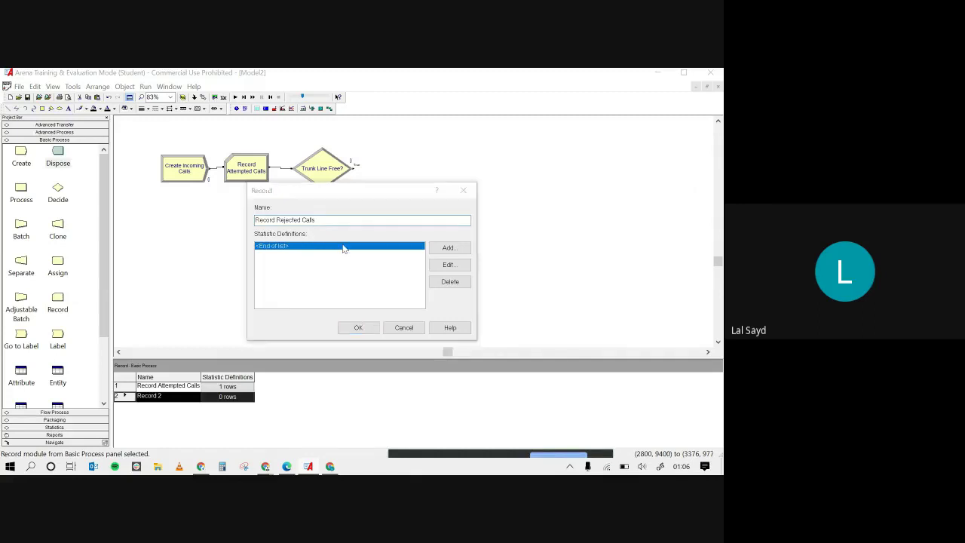
triple_click(312, 299)
type("Re")
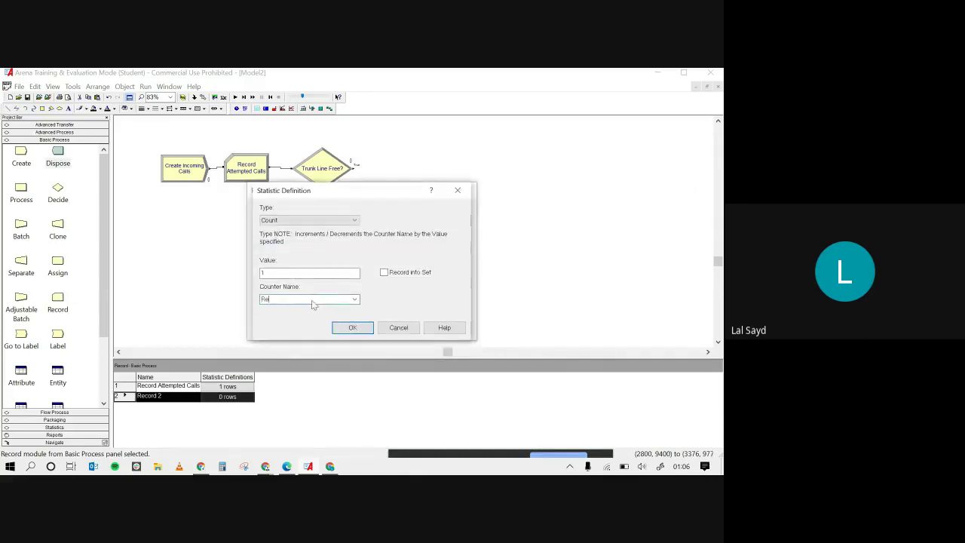
type("ject Calls counter")
key("Return")
left_click(360, 326)
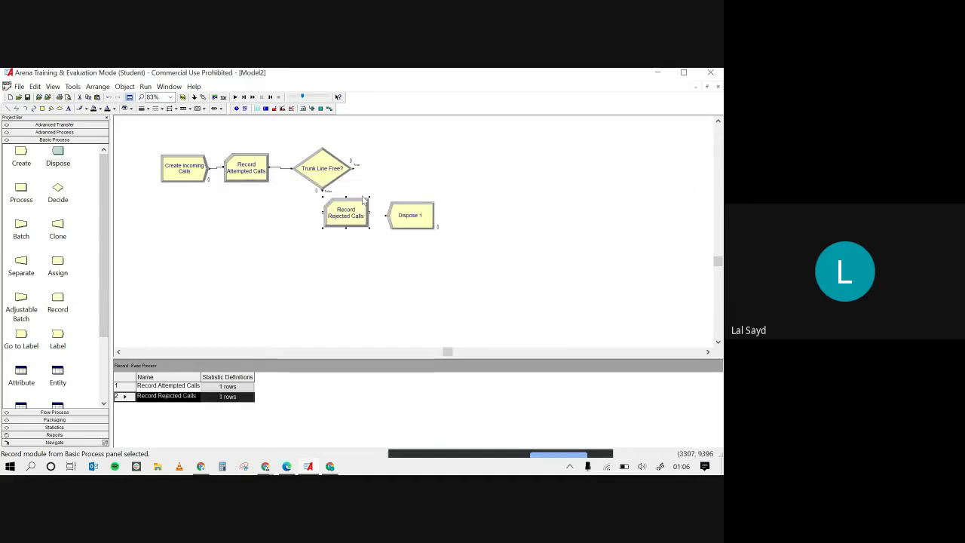
Rename the Dispose module "Dispse Reject".
double_click(406, 215)
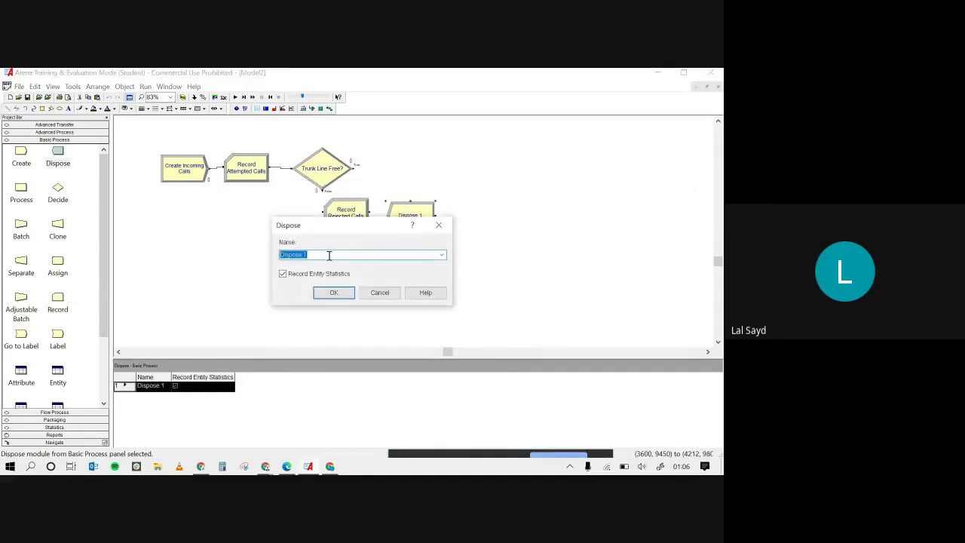
key("BackSpace")
type("Dispse Reject")
key("Return")
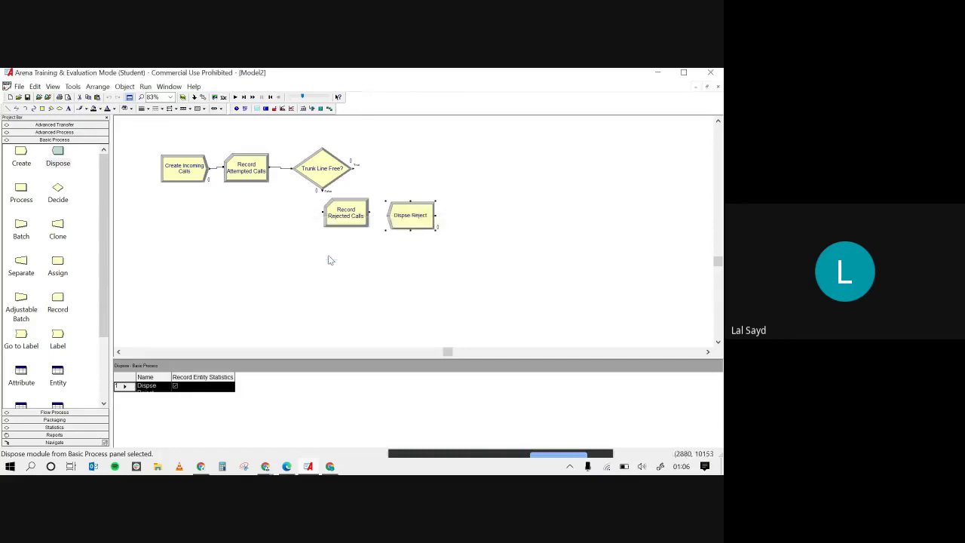
Connect the False exit of the Trunk Line Free? decision to Record Rejected Calls, and that module to Dispse Reject.
left_click(124, 86)
left_click(134, 99)
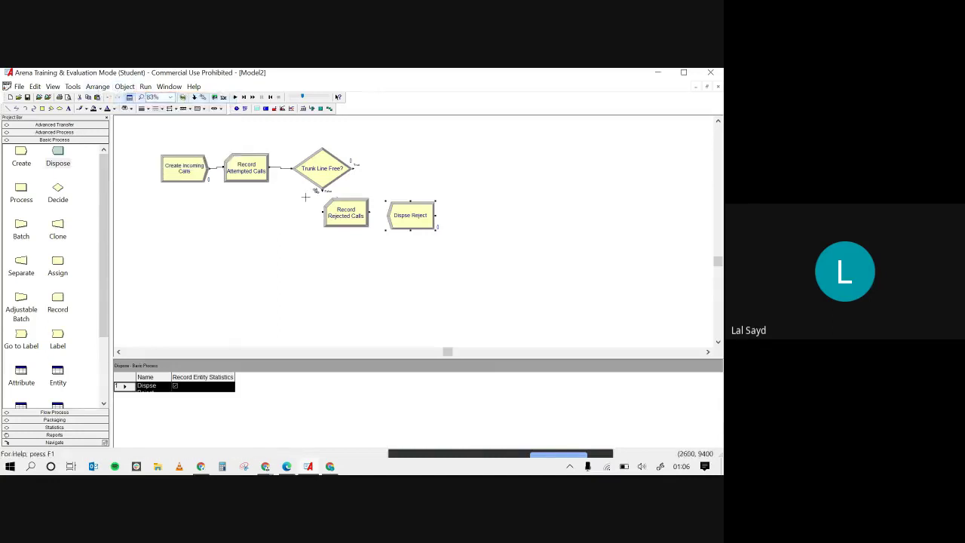
left_click(319, 190)
left_click(323, 212)
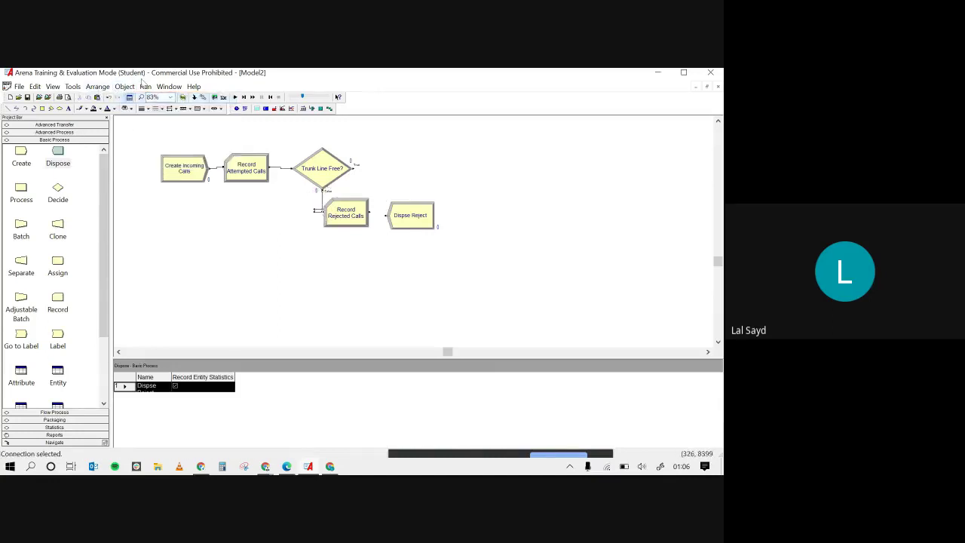
left_click(125, 86)
left_click(134, 99)
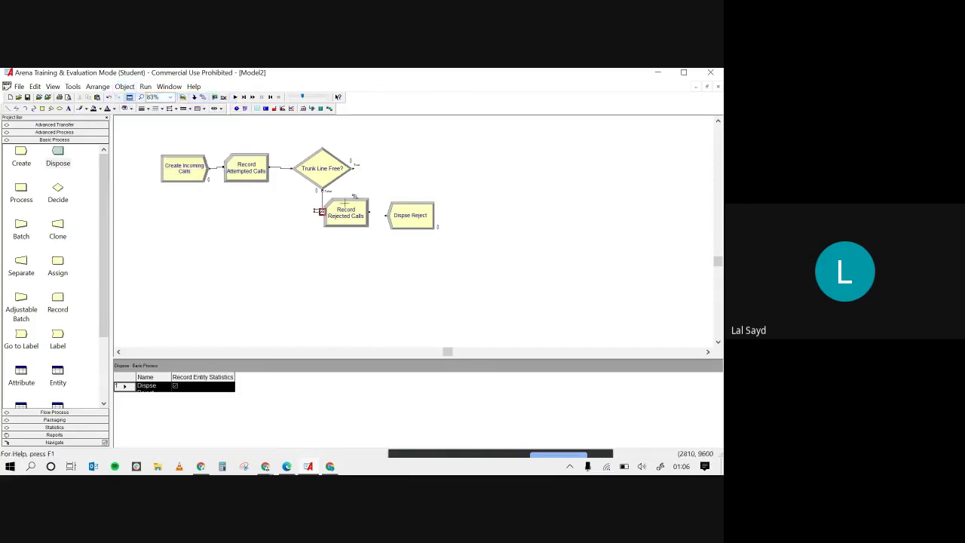
left_click(370, 214)
left_click(387, 215)
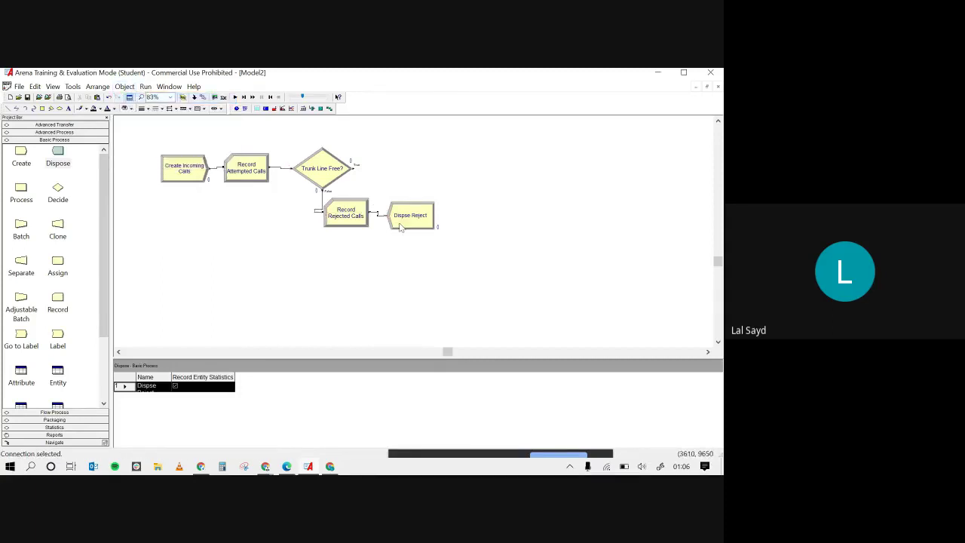
left_click(336, 174)
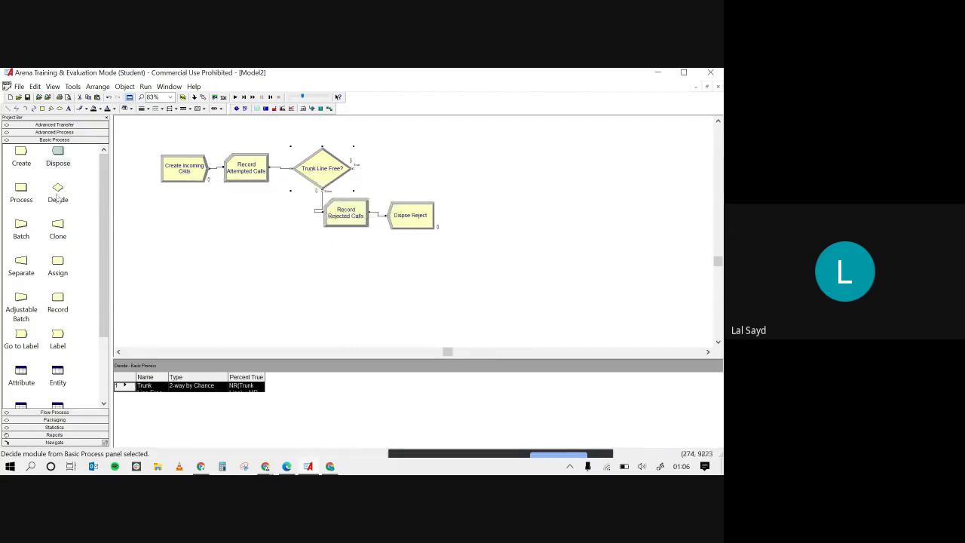
scroll(75, 226, "down", 2)
scroll(76, 185, "up", 2)
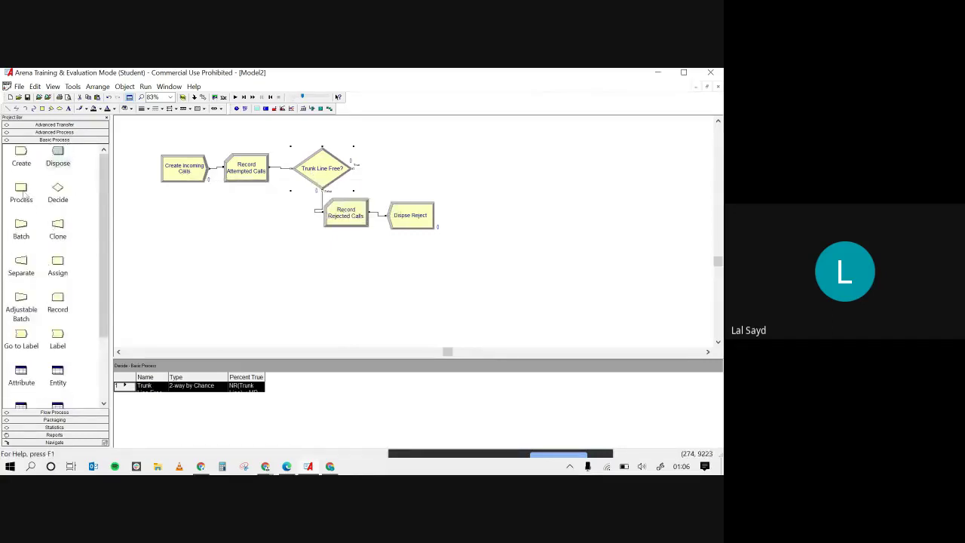
left_click_drag(25, 192, 381, 172)
double_click(396, 174)
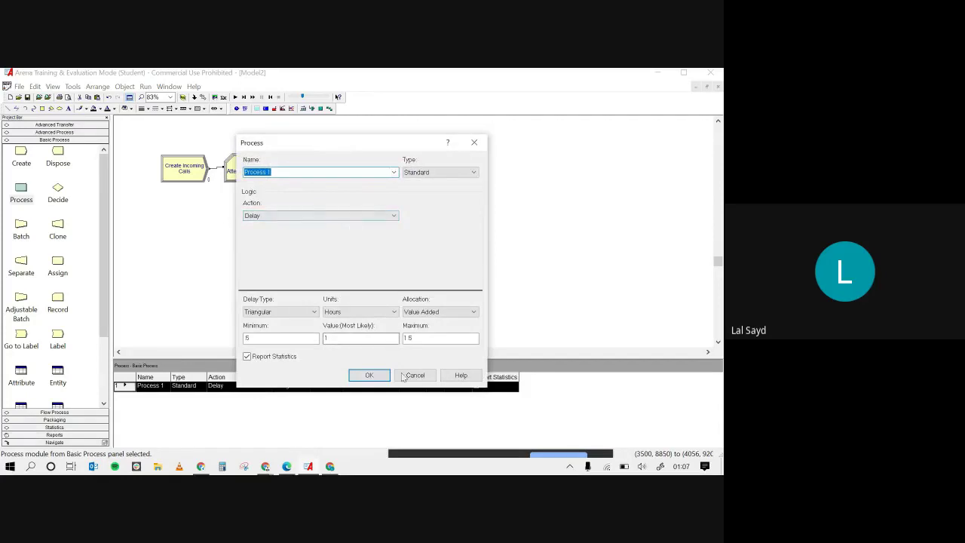
left_click(394, 216)
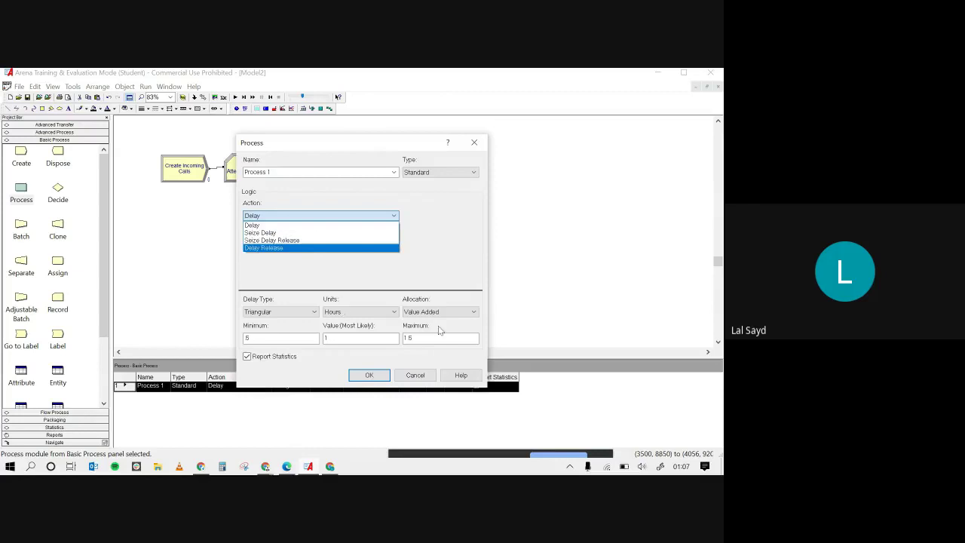
left_click(421, 381)
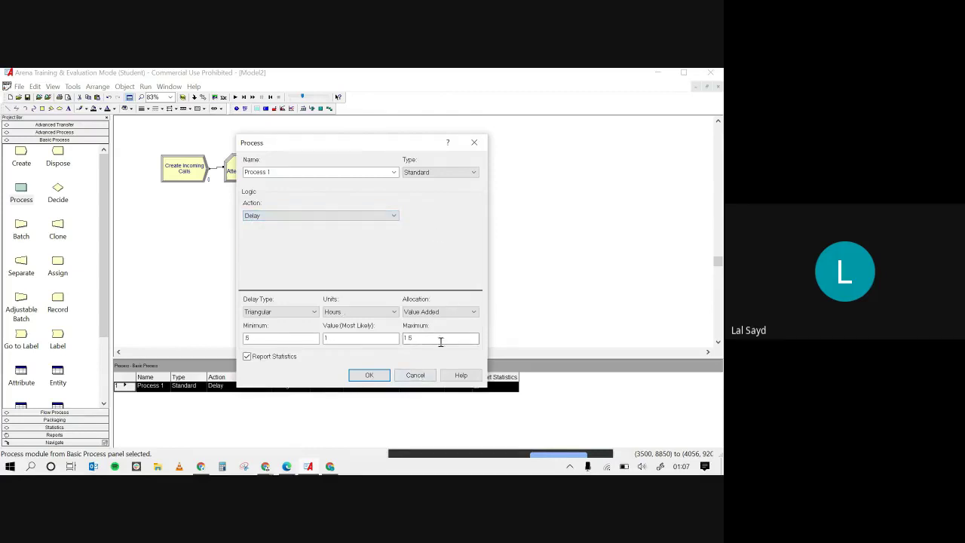
left_click(423, 382)
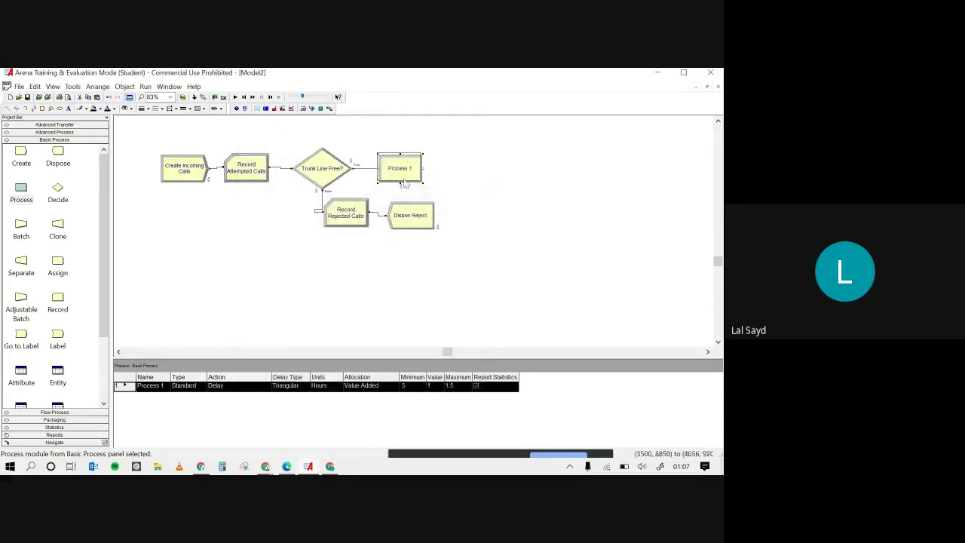
Place an Advanced Process Seize module to the right of the Trunk Line Free? decision and name it "Seize Trunk Line".
left_click(54, 132)
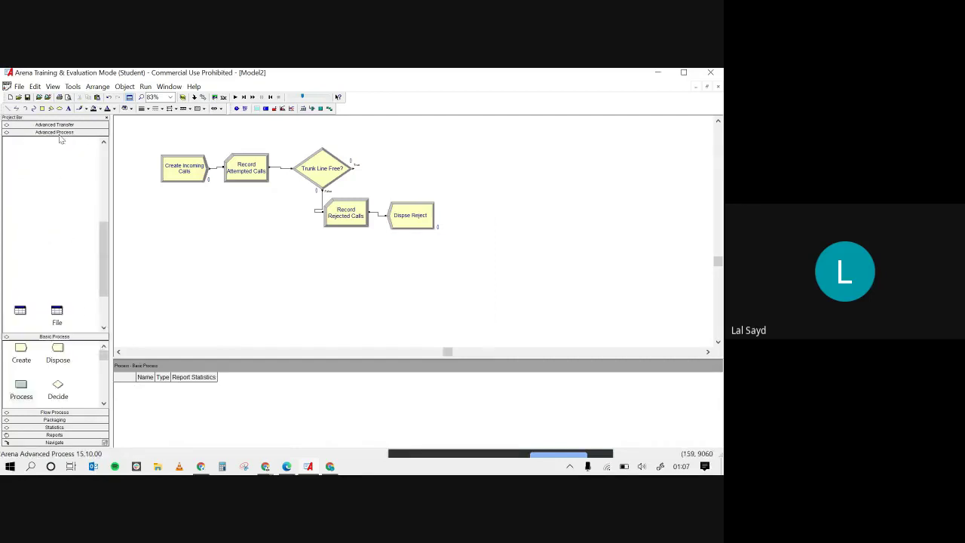
scroll(49, 259, "up", 5)
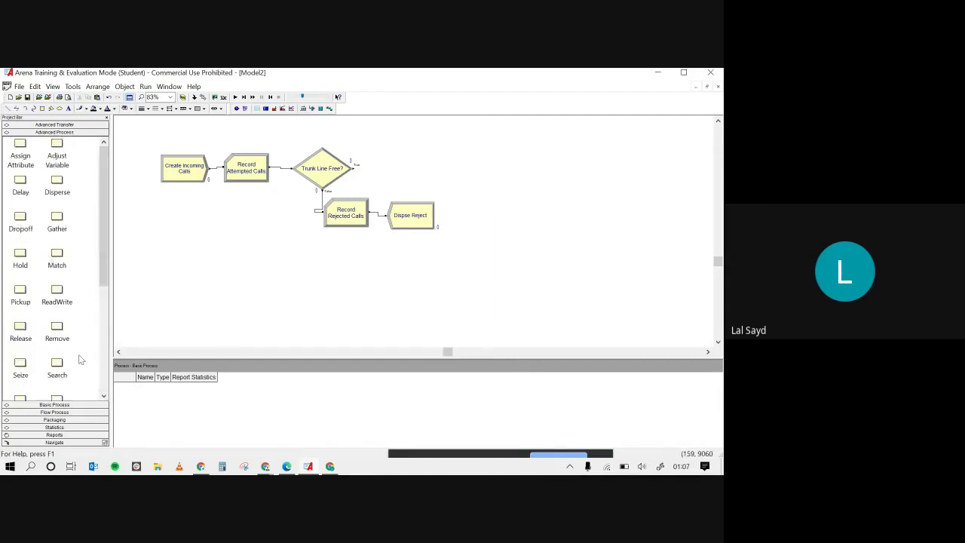
left_click_drag(20, 365, 377, 172)
double_click(395, 173)
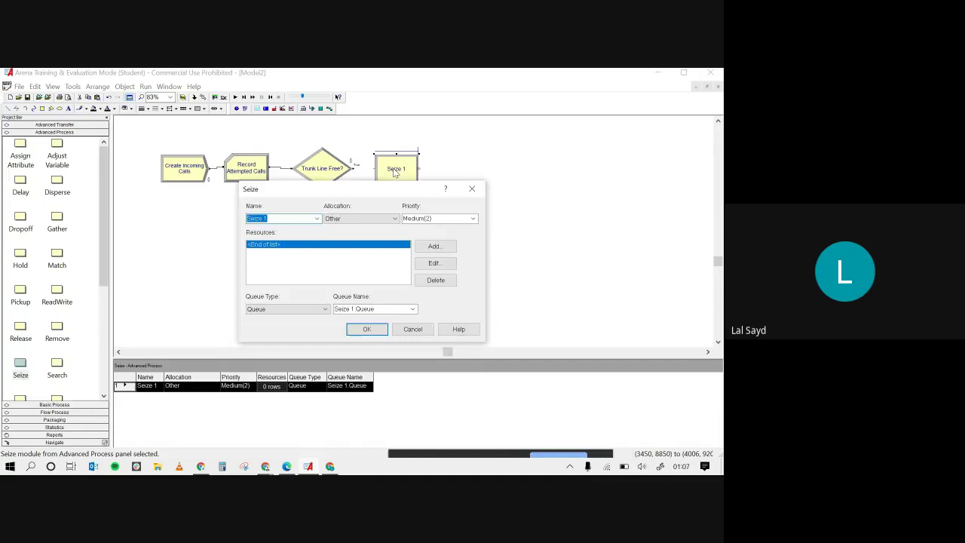
left_click(304, 218)
left_click(392, 218)
left_click(392, 218)
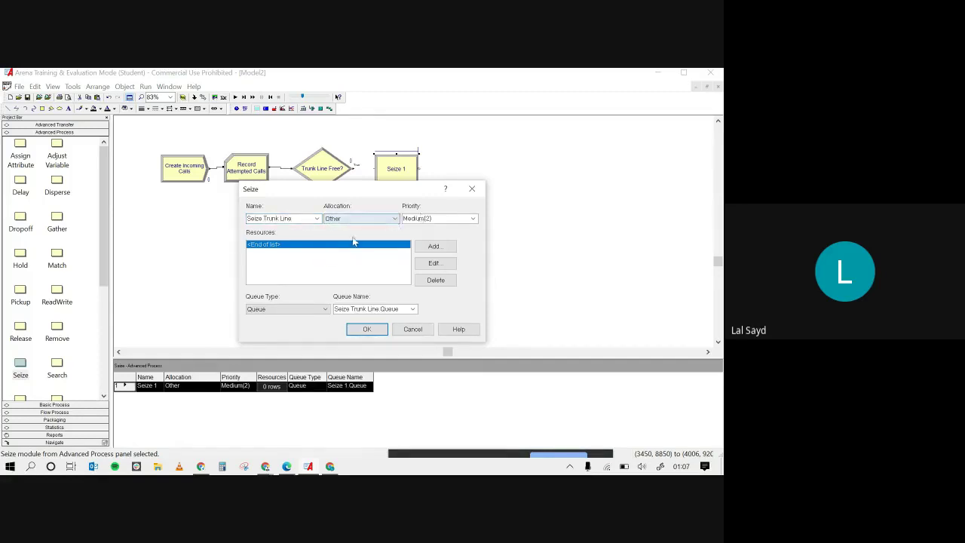
Add the Trunk Line resource to the Seize Trunk Line module, leaving the resource state blank.
double_click(329, 251)
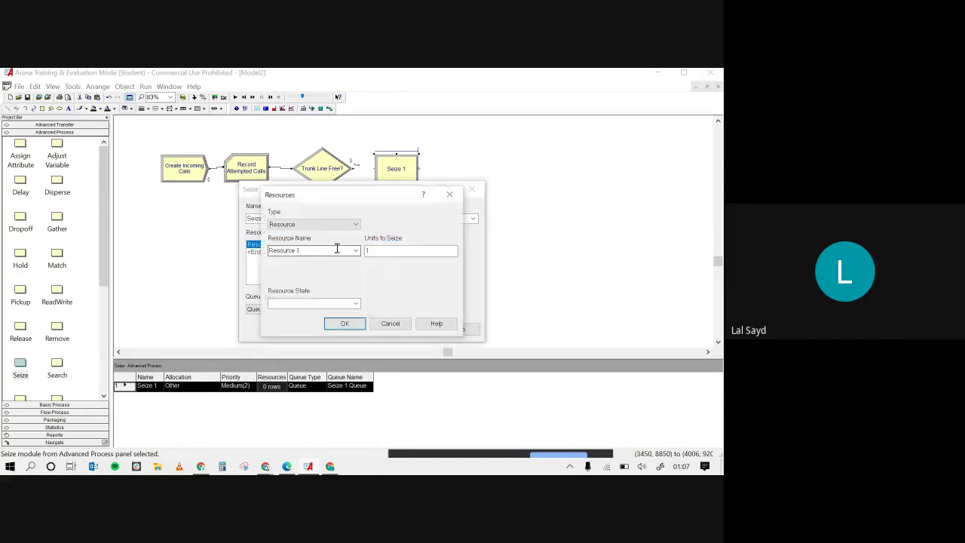
left_click(337, 250)
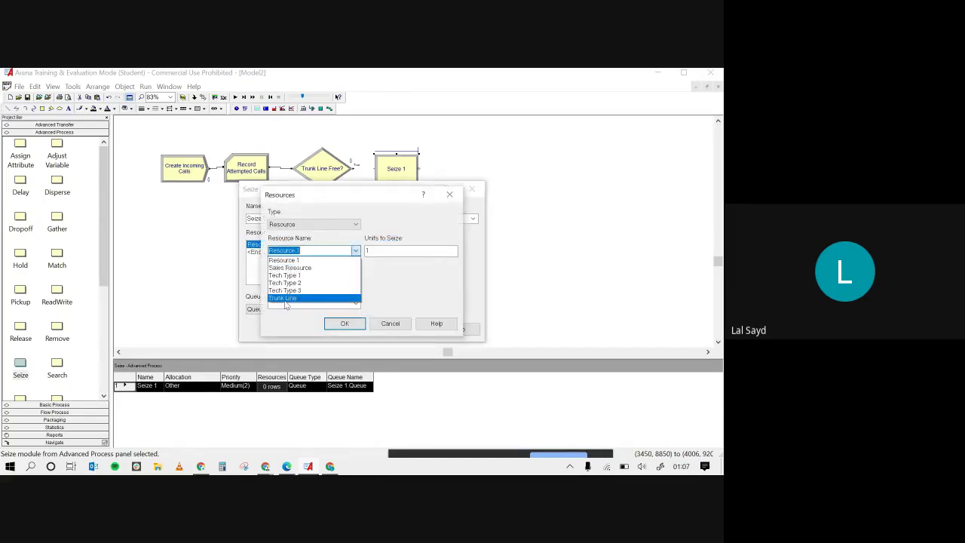
left_click(312, 298)
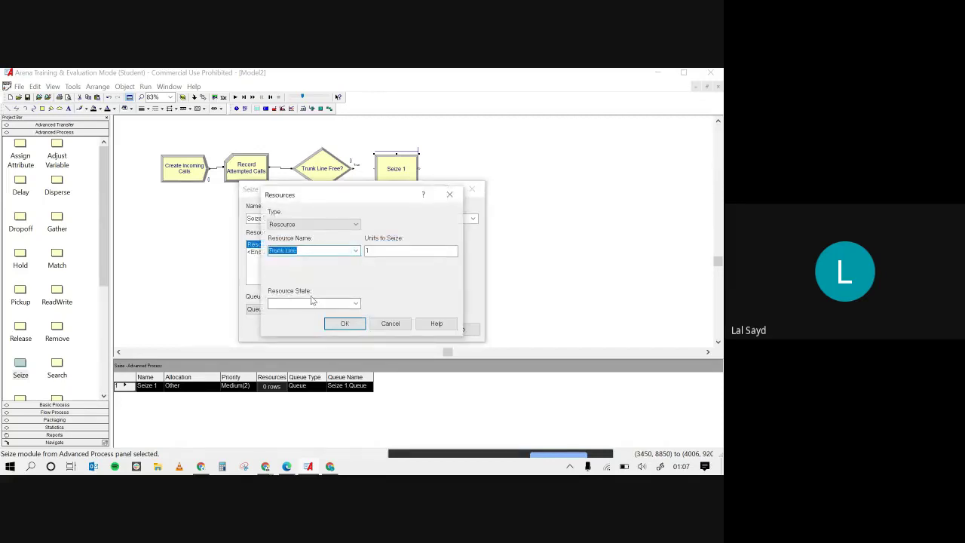
left_click(355, 303)
left_click(391, 304)
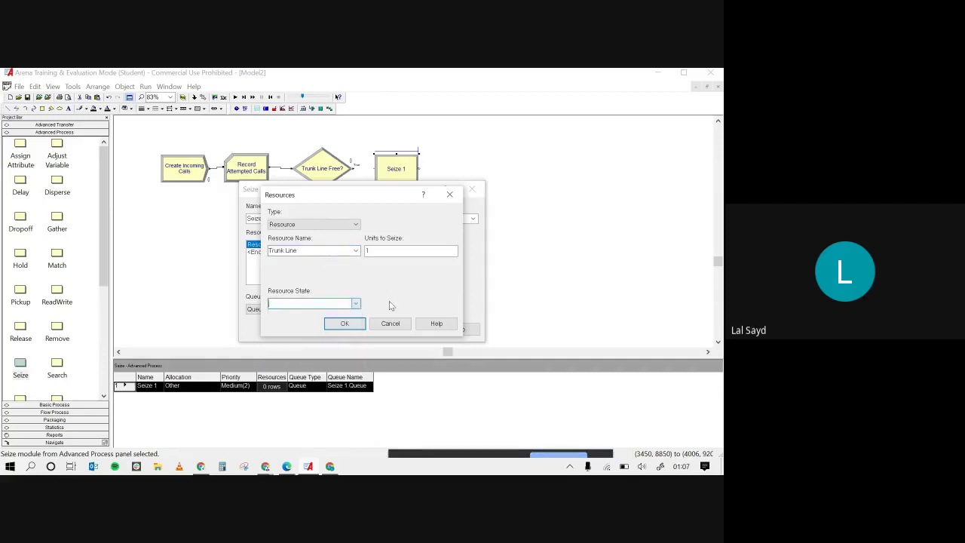
left_click(344, 324)
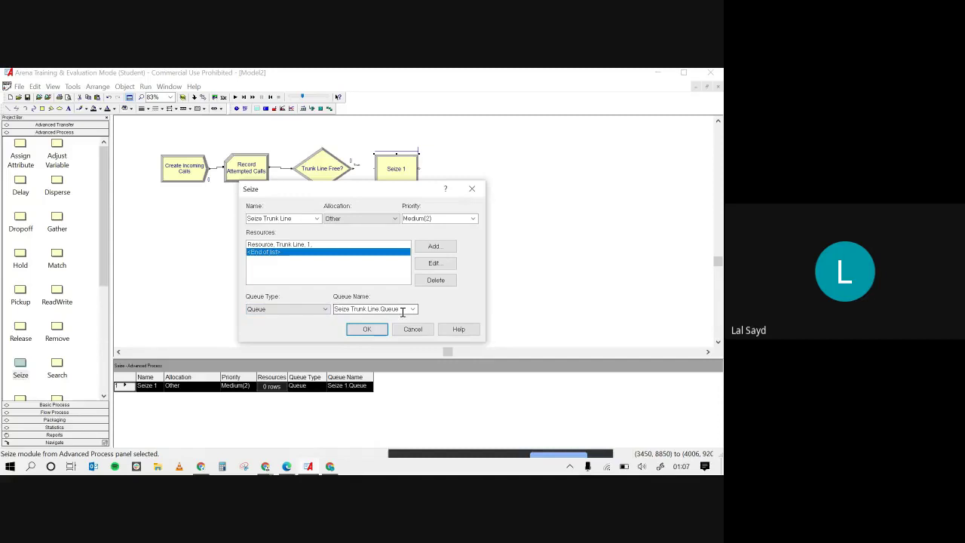
left_click(367, 330)
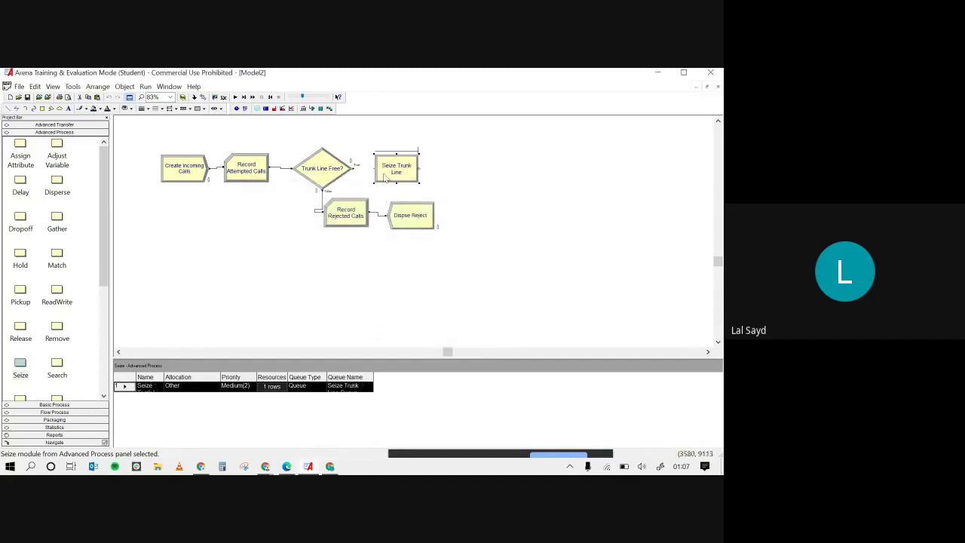
Connect the True exit of the Trunk Line Free? decision to the Seize Trunk Line module.
left_click(125, 86)
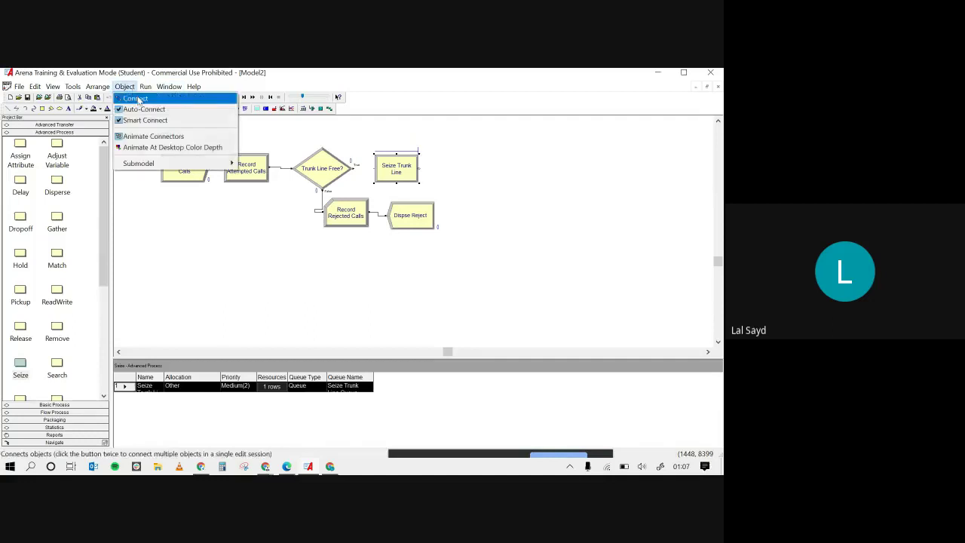
left_click(132, 97)
left_click(351, 162)
left_click(374, 168)
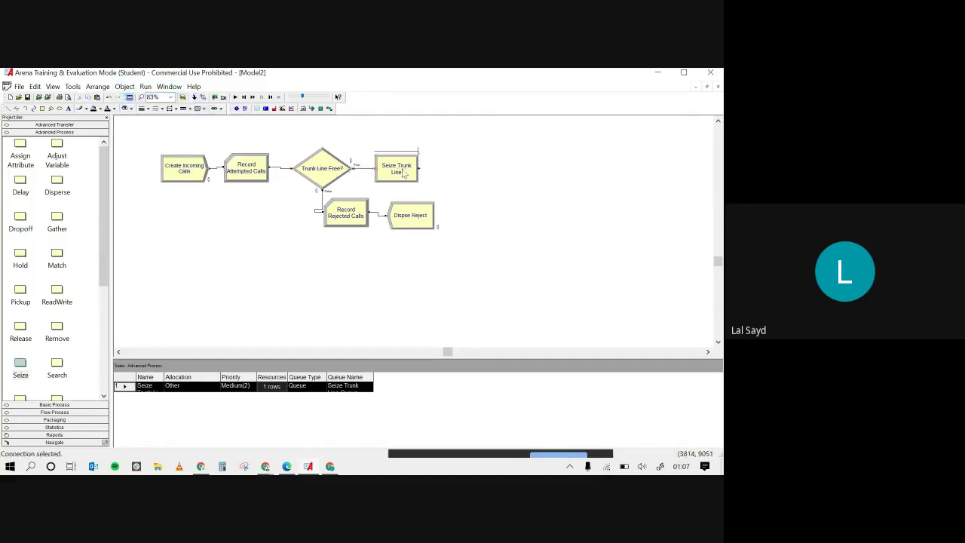
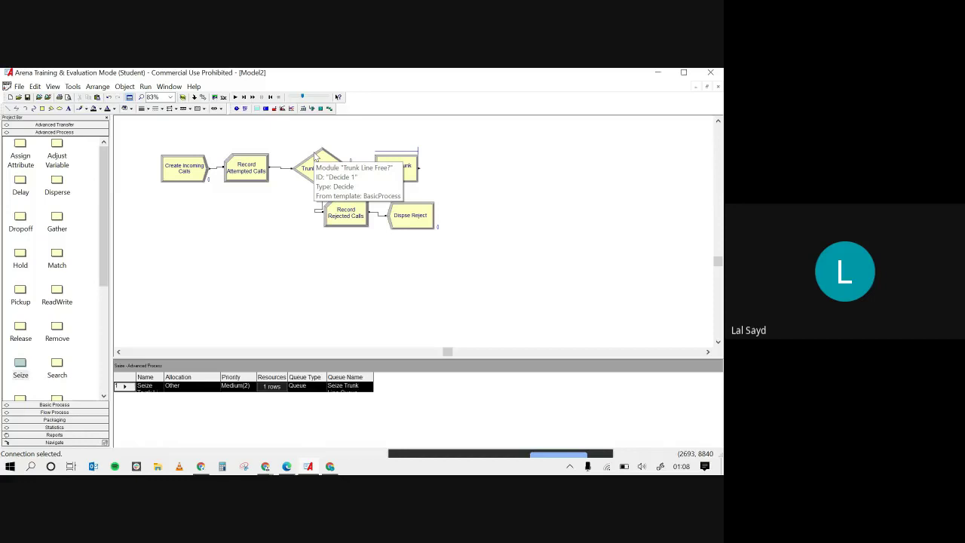
left_click_drag(285, 146, 346, 195)
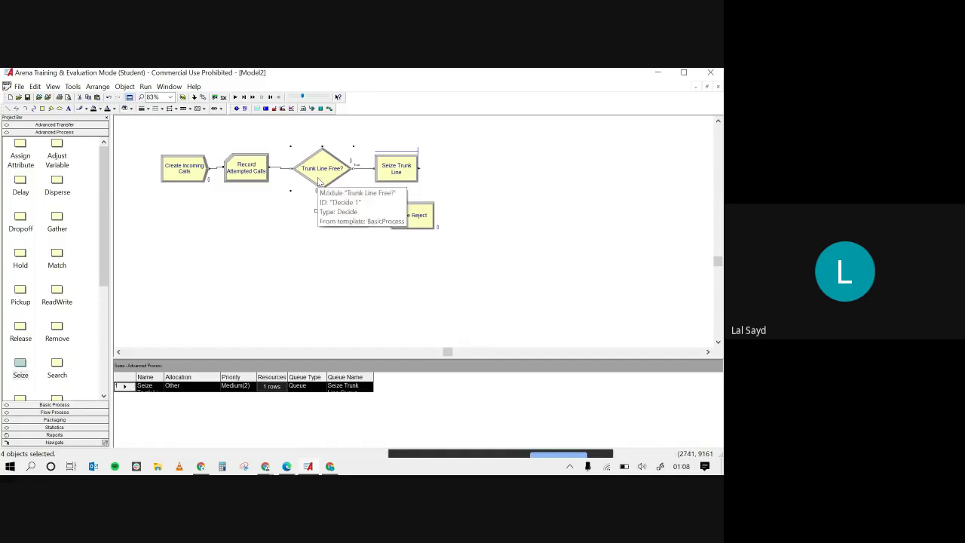
left_click(474, 184)
Place an Assign module connected after Seize Trunk Line and name it "Increment Total WIP".
left_click(380, 162)
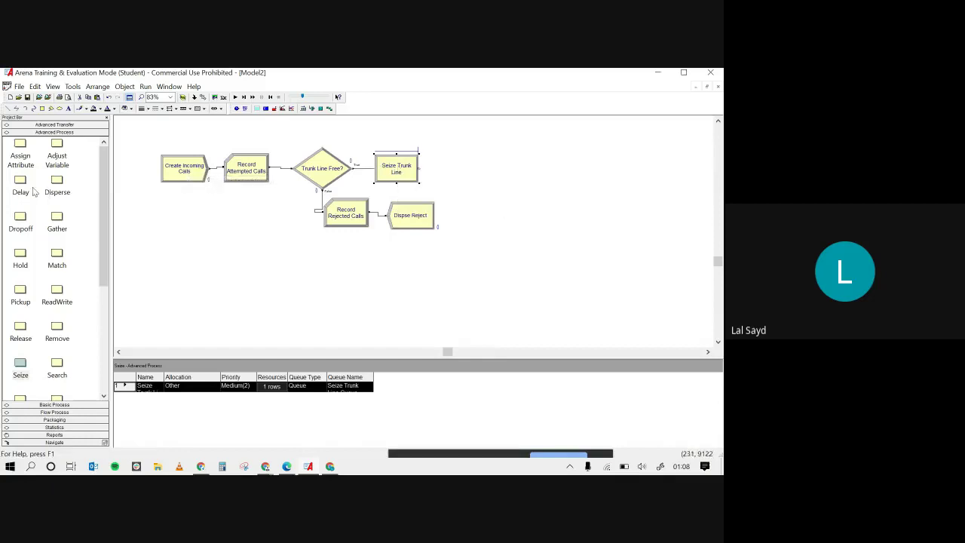
left_click(67, 406)
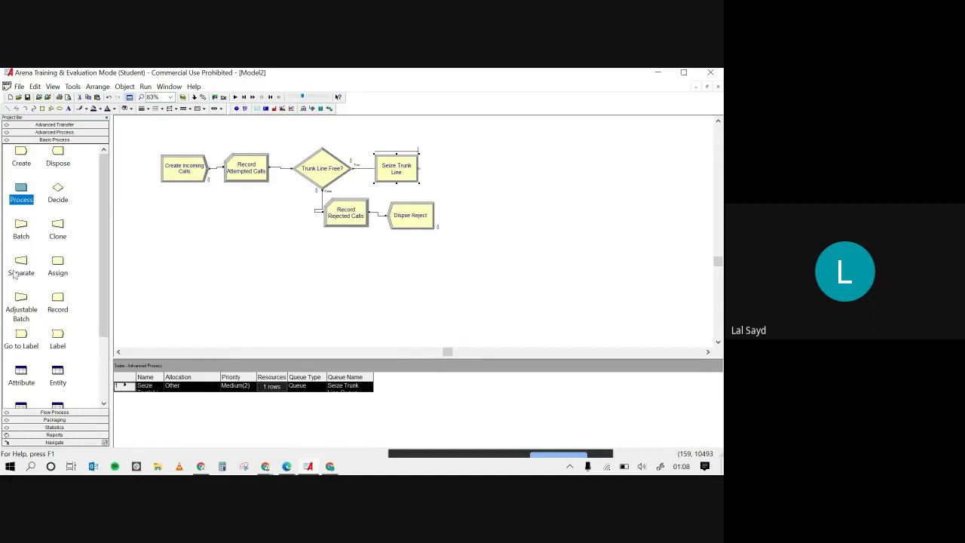
left_click_drag(58, 270, 437, 174)
double_click(452, 170)
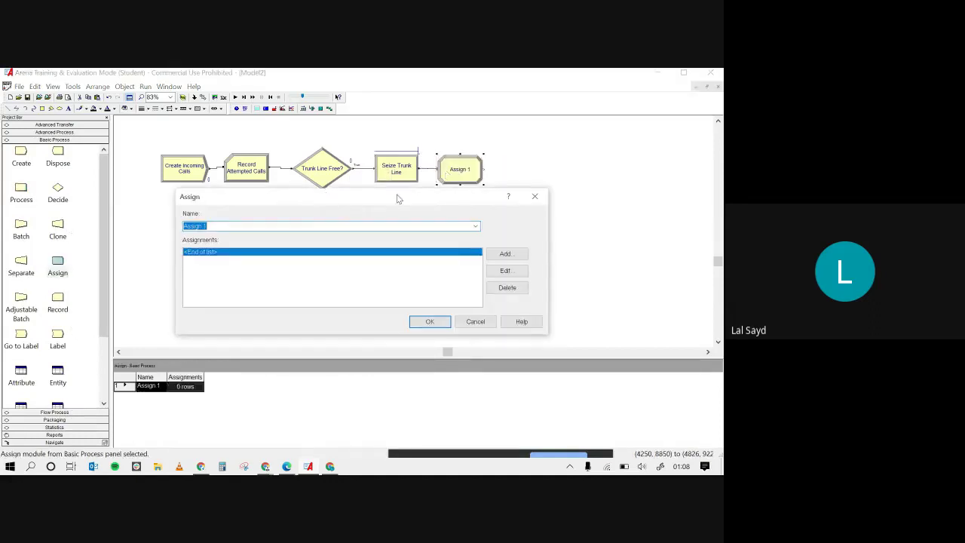
left_click(296, 228)
key("BackSpace")
key("BackSpace")
key("BackSpace")
key("BackSpace")
key("BackSpace")
key("BackSpace")
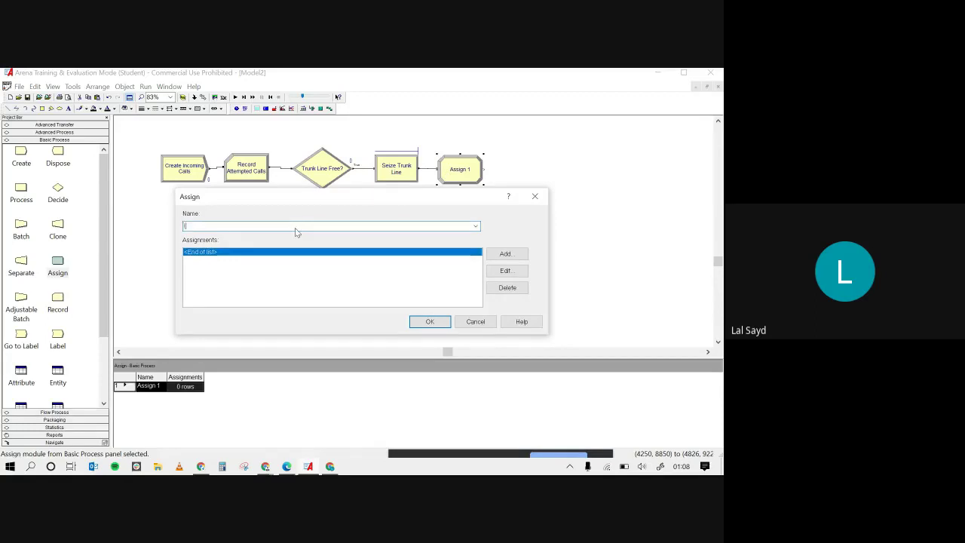
type("Increment Total WIP")
Add a variable assignment to the Increment Total WIP module that sets Total WIP to "Total WIP + 1".
double_click(302, 260)
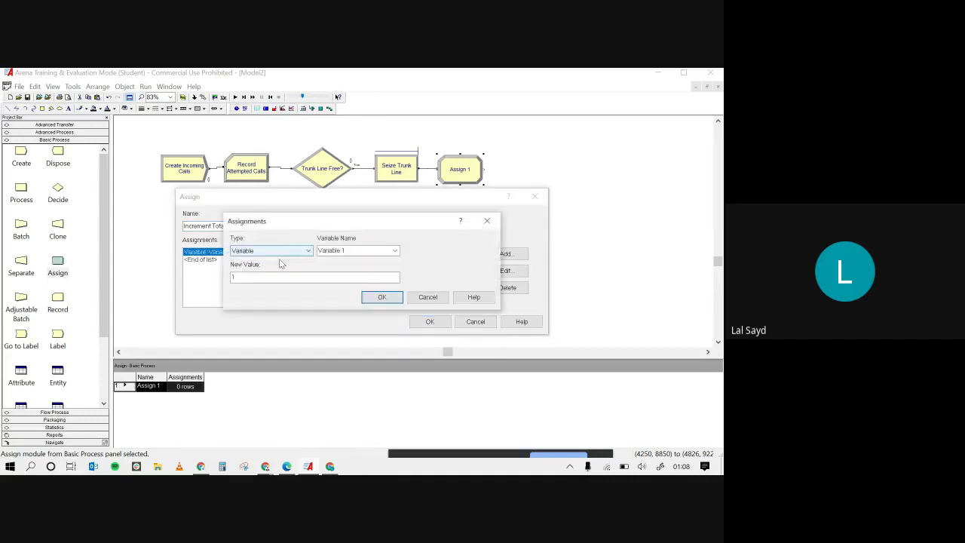
left_click(301, 252)
left_click(301, 253)
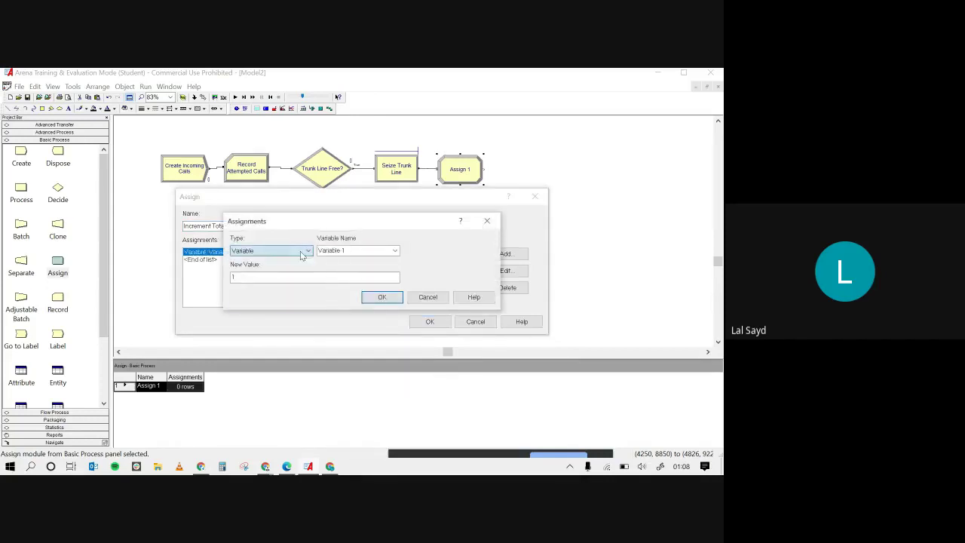
left_click(395, 251)
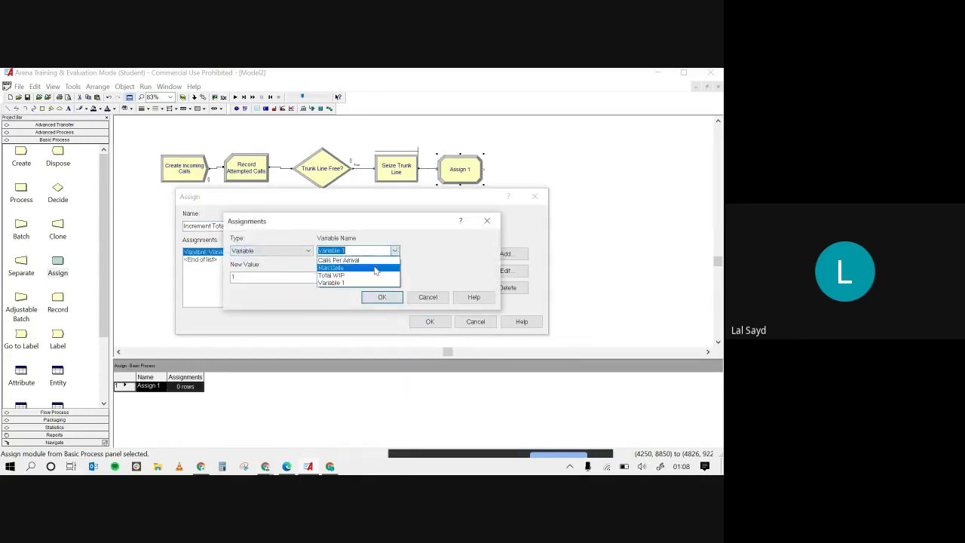
left_click(351, 274)
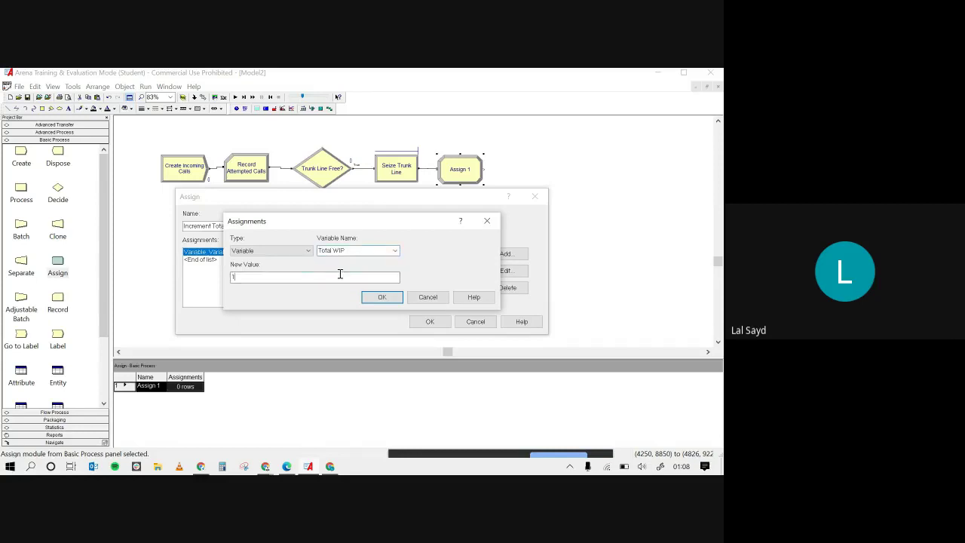
double_click(296, 276)
type("Total WIP +")
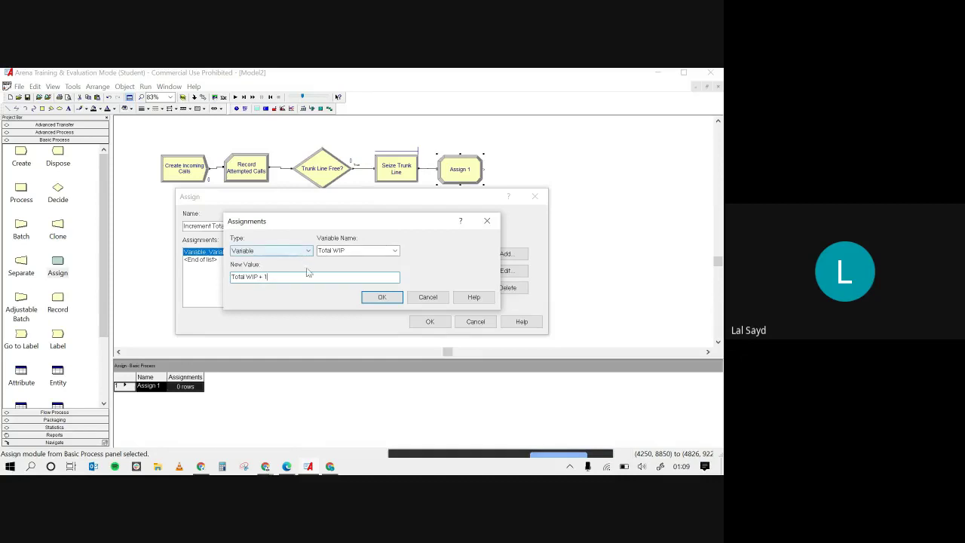
left_click(380, 297)
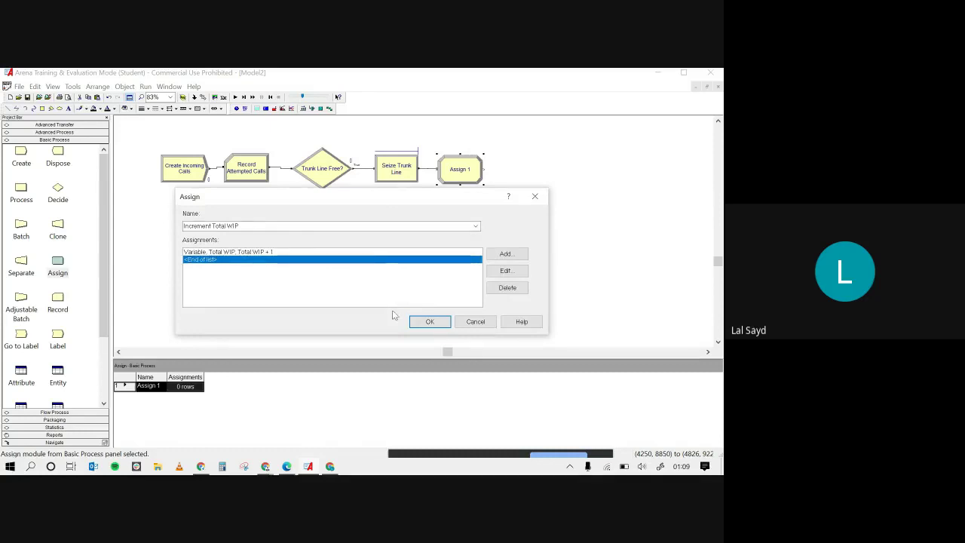
left_click(419, 323)
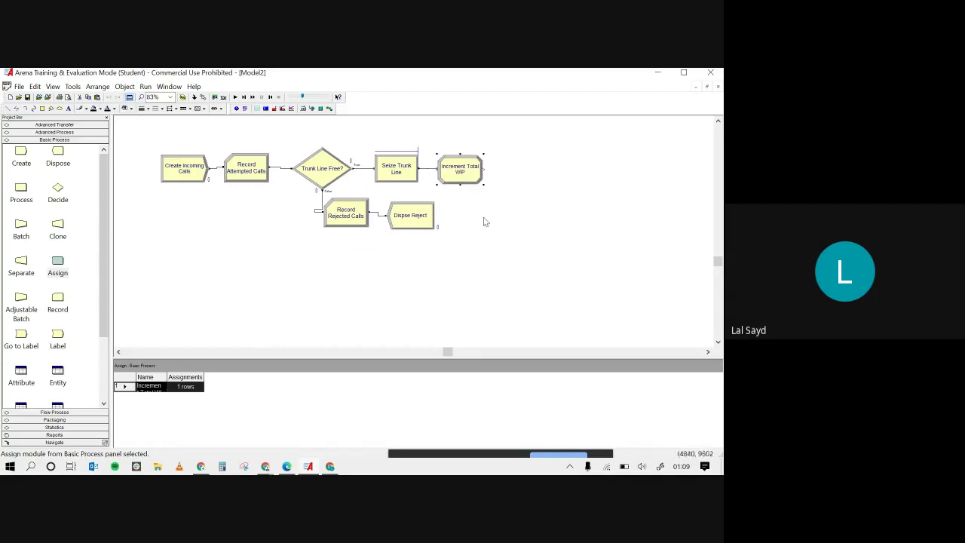
Switch to the Google Slides presentation and review the initial recording delay and the call type percentages.
left_click(288, 468)
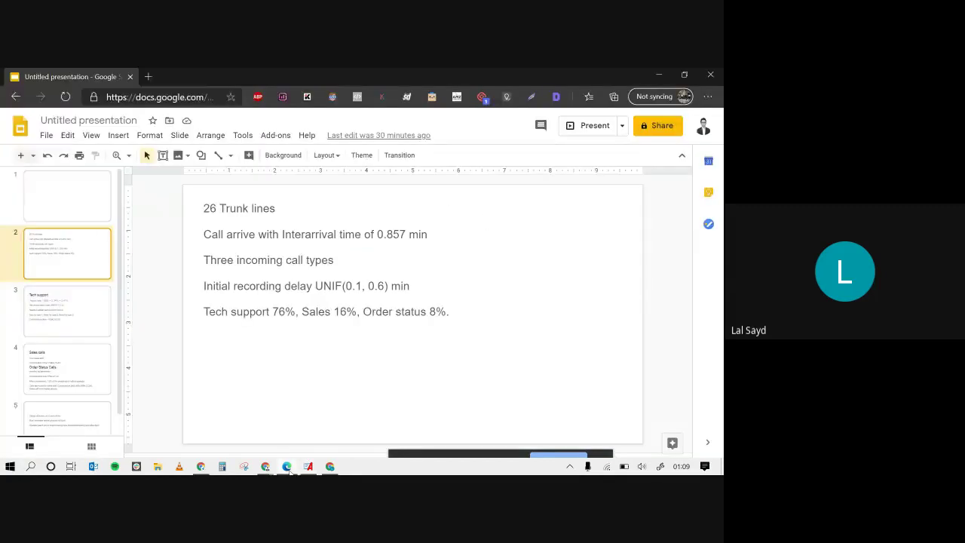
mouse_move(205, 311)
left_mouse_down()
mouse_move(439, 315)
mouse_move(230, 288)
mouse_move(202, 309)
left_mouse_up()
left_click(202, 314)
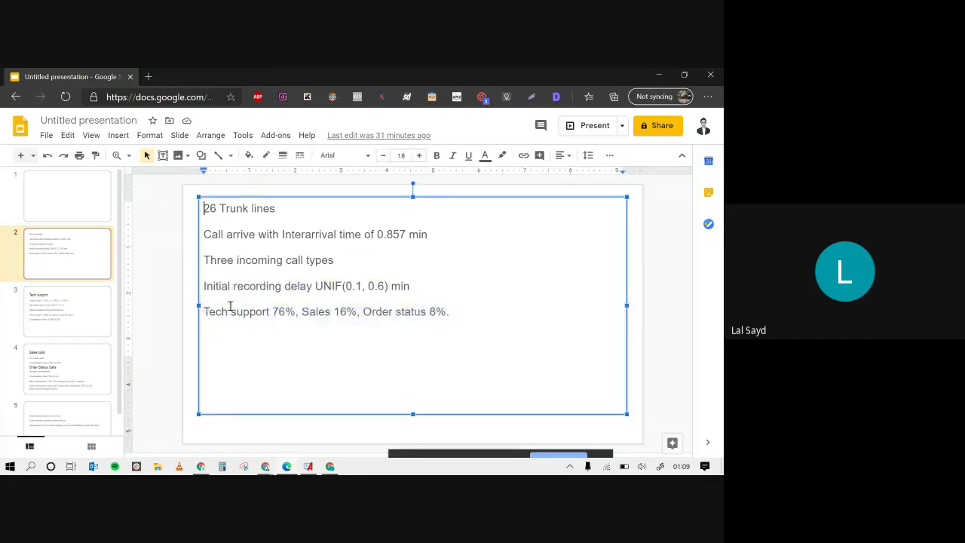
triple_click(231, 311)
left_click(270, 286)
triple_click(257, 286)
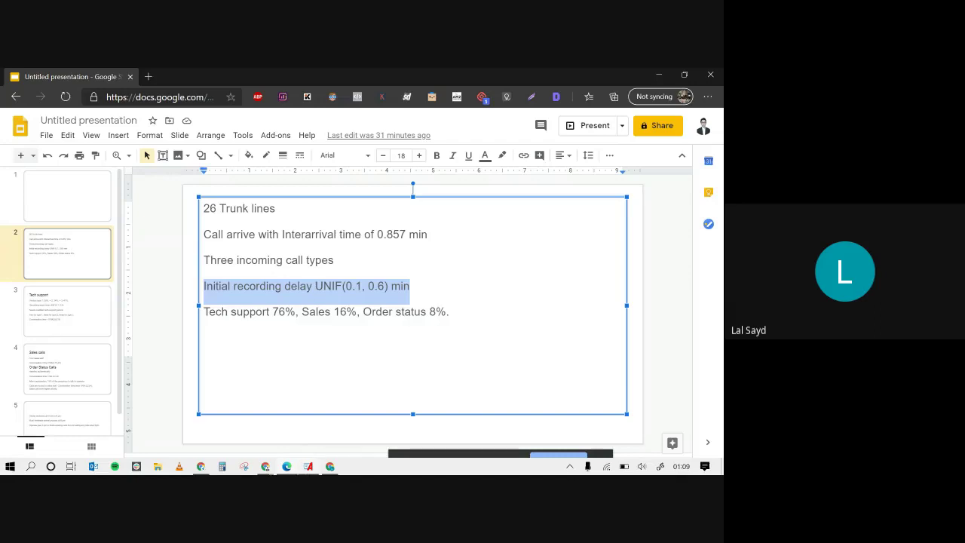
Switch back to Arena, place a Process module connected after Increment Total WIP and name it "Initial Recording Delay".
key("alt+Tab")
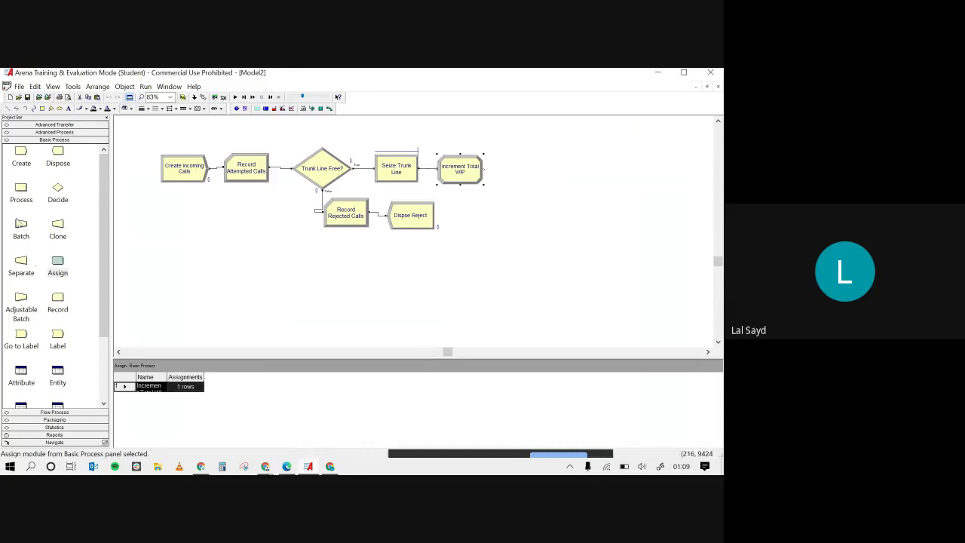
left_click_drag(21, 189, 513, 174)
double_click(530, 167)
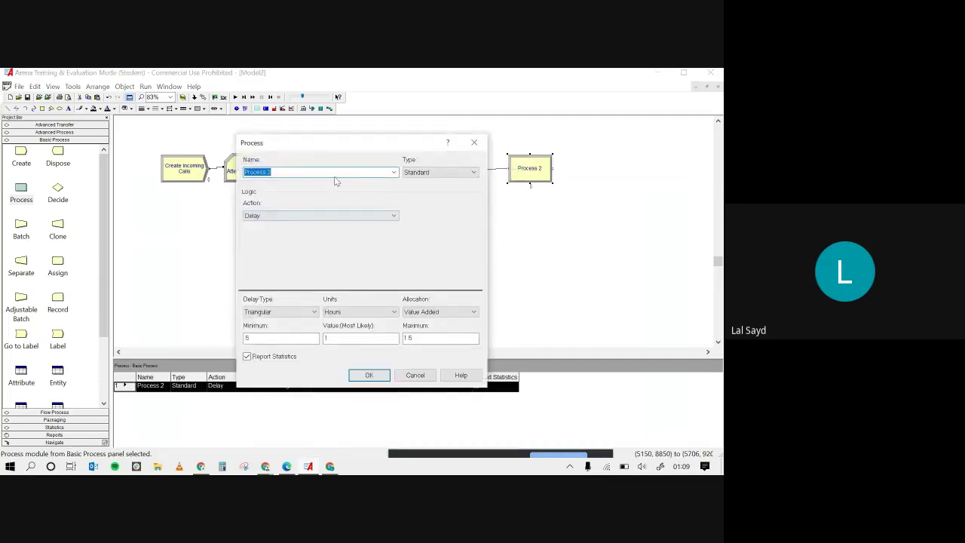
left_click(350, 174)
key("BackSpace")
key("BackSpace")
key("BackSpace")
key("BackSpace")
key("BackSpace")
key("BackSpace")
key("BackSpace")
key("BackSpace")
key("BackSpace")
type("Initial Recording Dela")
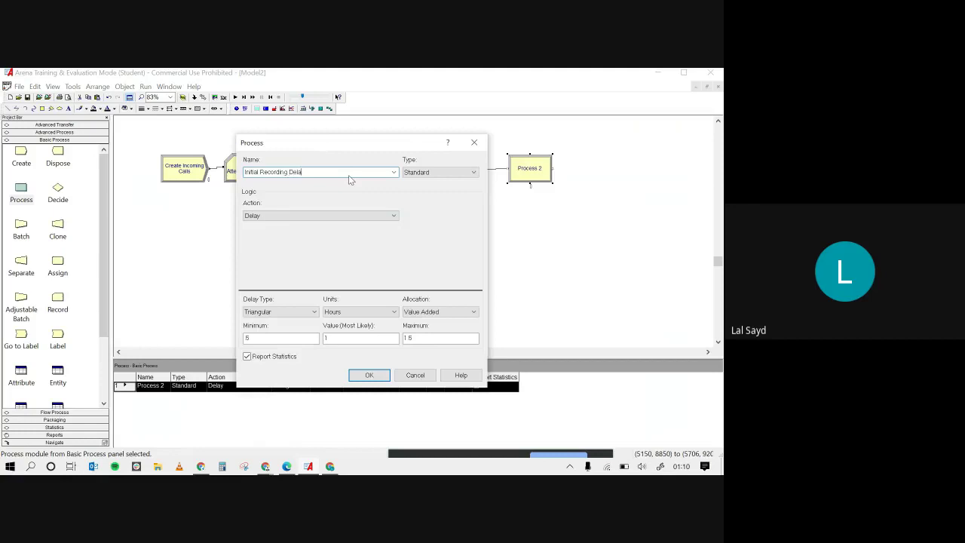
type("y")
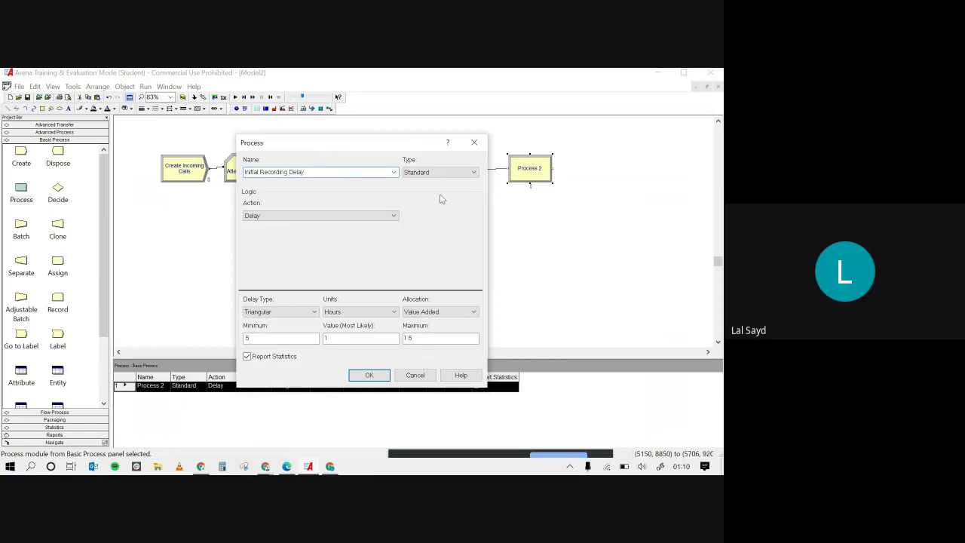
Give Initial Recording Delay a Uniform delay in minutes with minimum .1, maximum 0.6 and allocation Other.
left_click(310, 313)
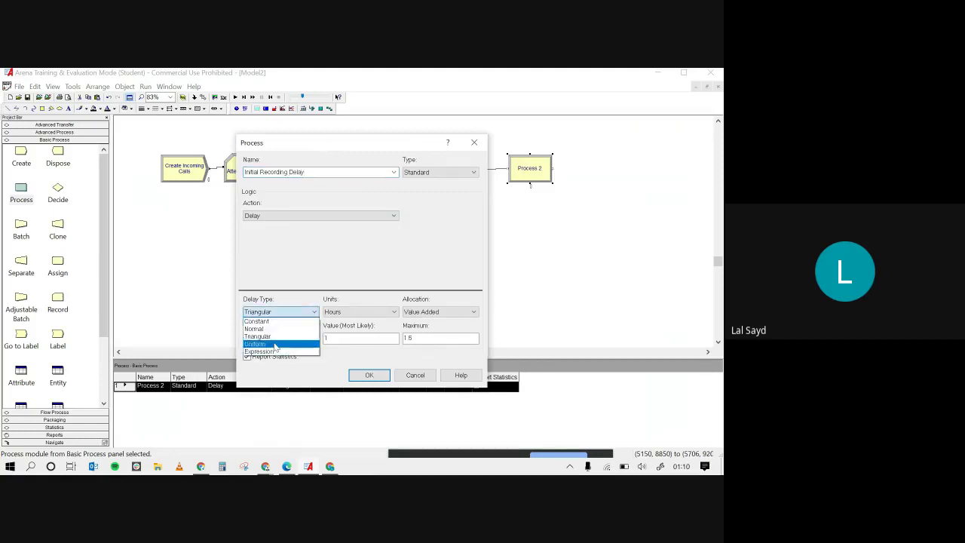
left_click(298, 344)
left_click(371, 316)
left_click(336, 324)
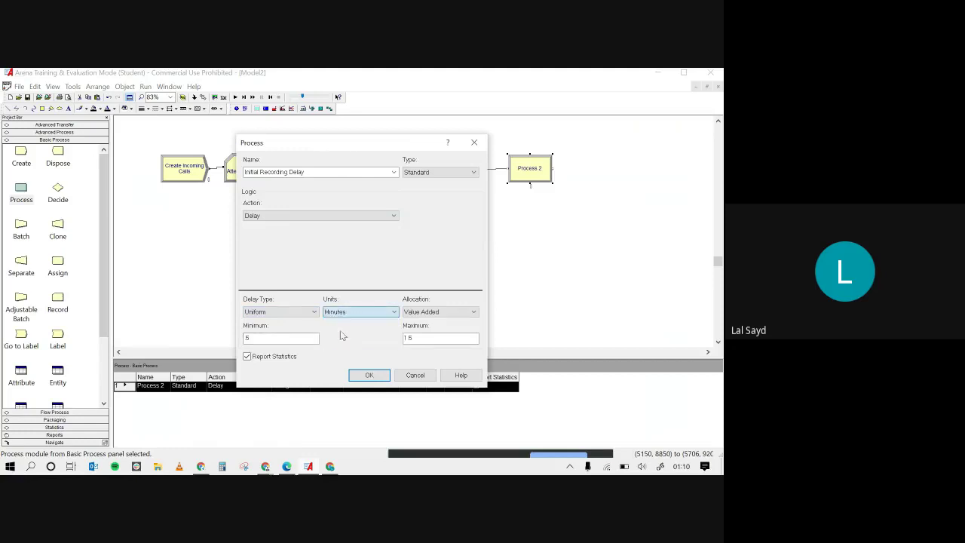
left_click(286, 343)
key("Tab")
type("1")
key("BackSpace")
type("0.6")
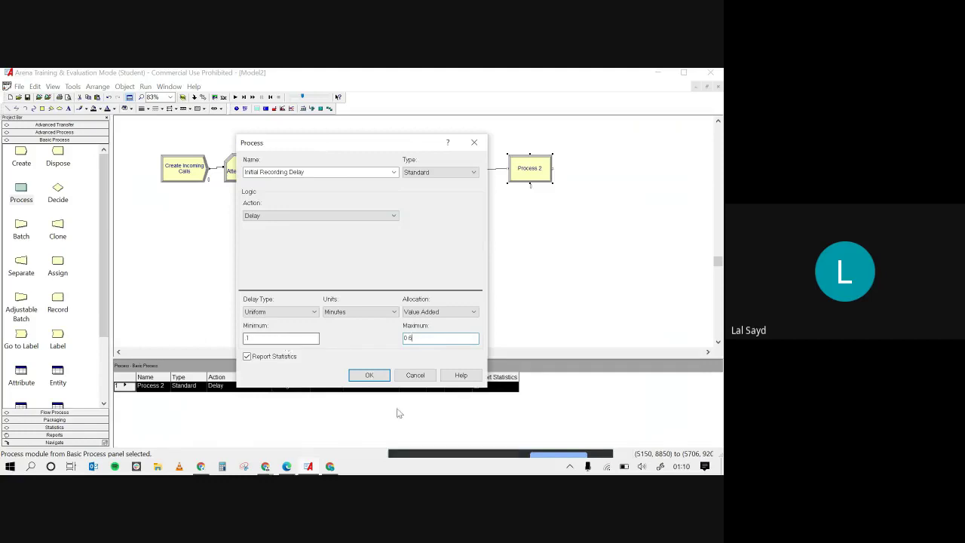
left_click(445, 312)
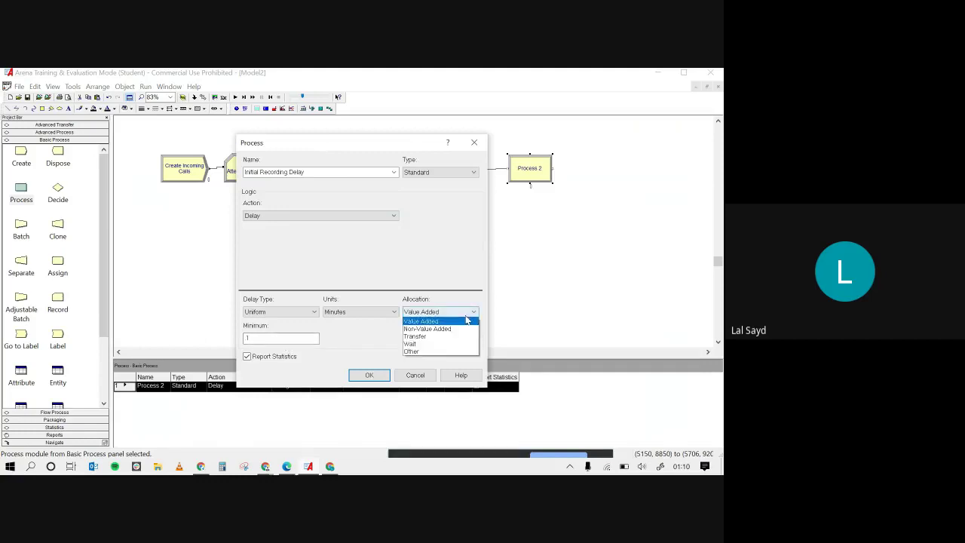
left_click(424, 351)
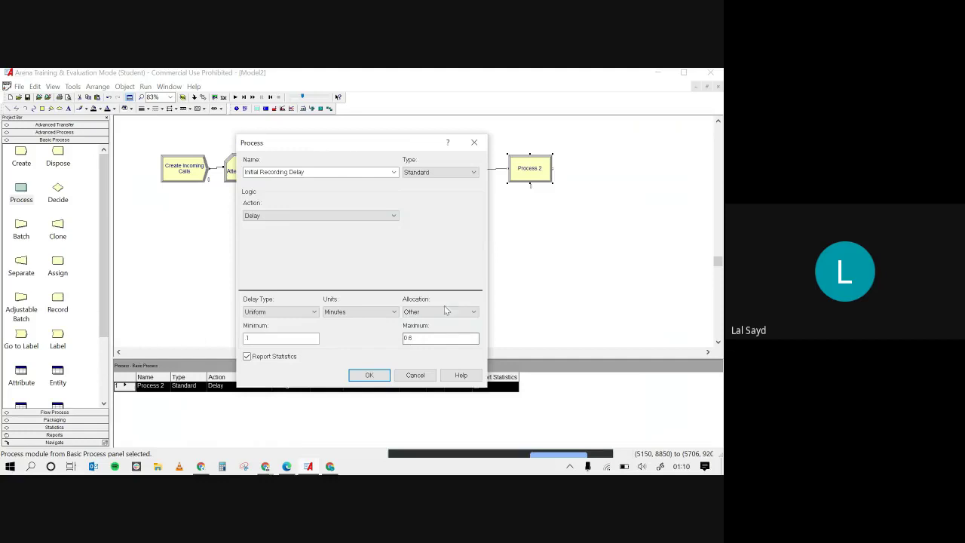
left_click(374, 374)
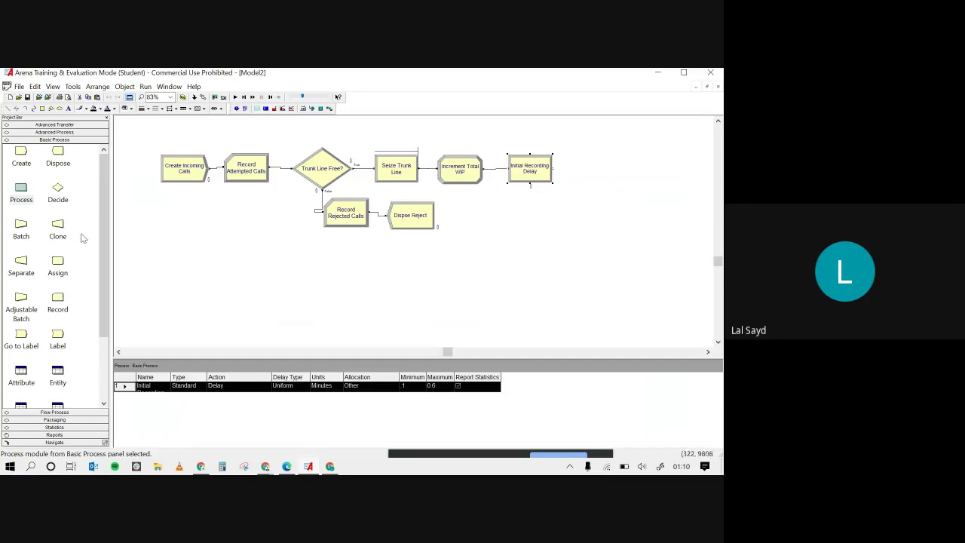
Place a Decide module connected after Initial Recording Delay, set it to N-way by Chance and add percentages 76 and 16.
left_click_drag(58, 189, 567, 175)
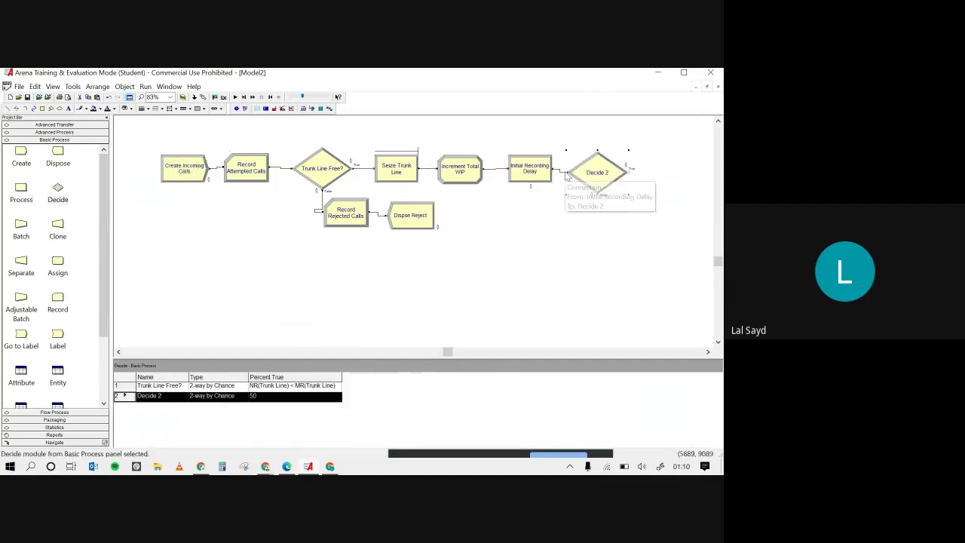
double_click(592, 175)
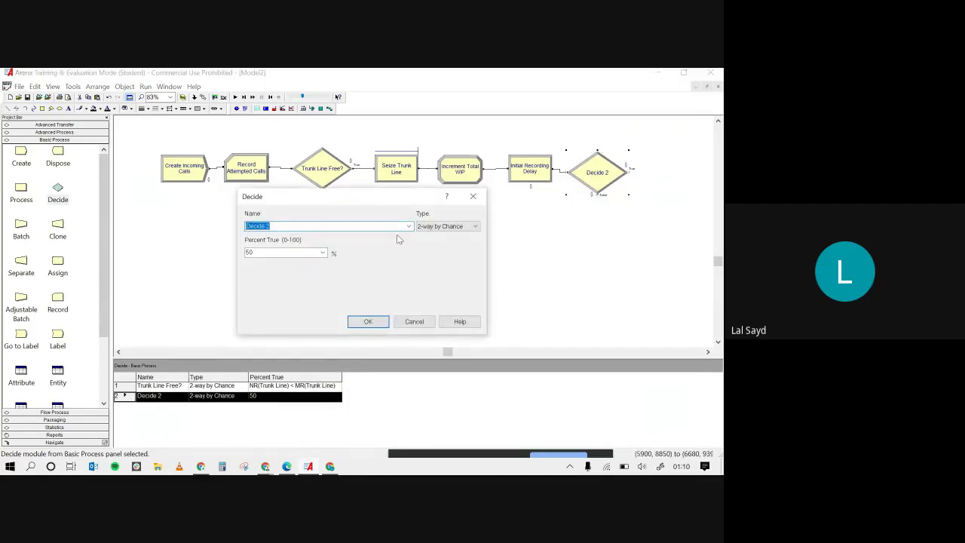
left_click(447, 226)
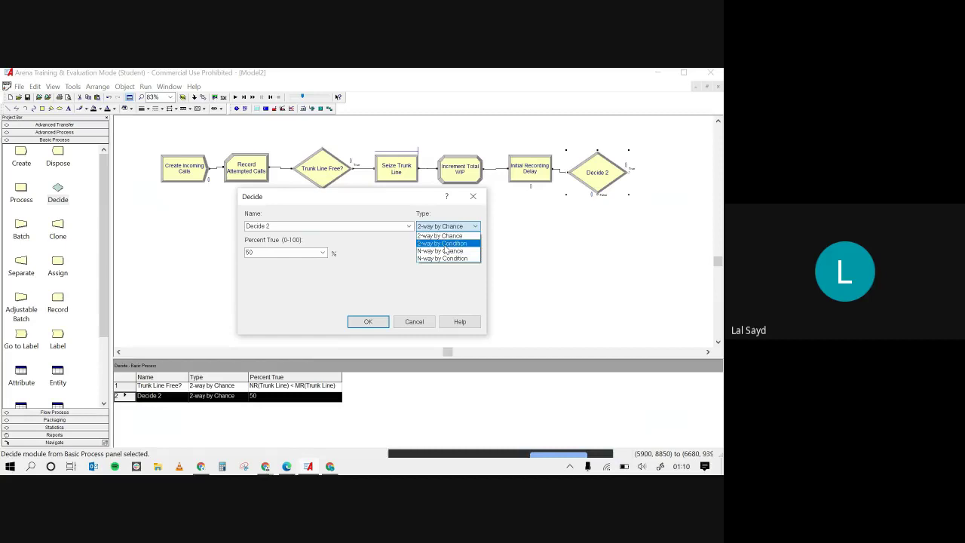
left_click(445, 252)
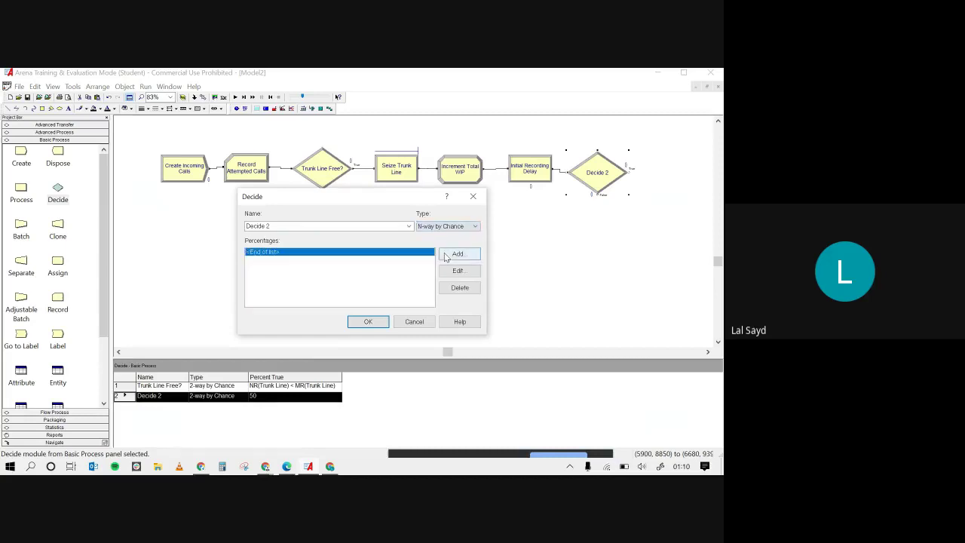
double_click(330, 254)
key("BackSpace")
type("76")
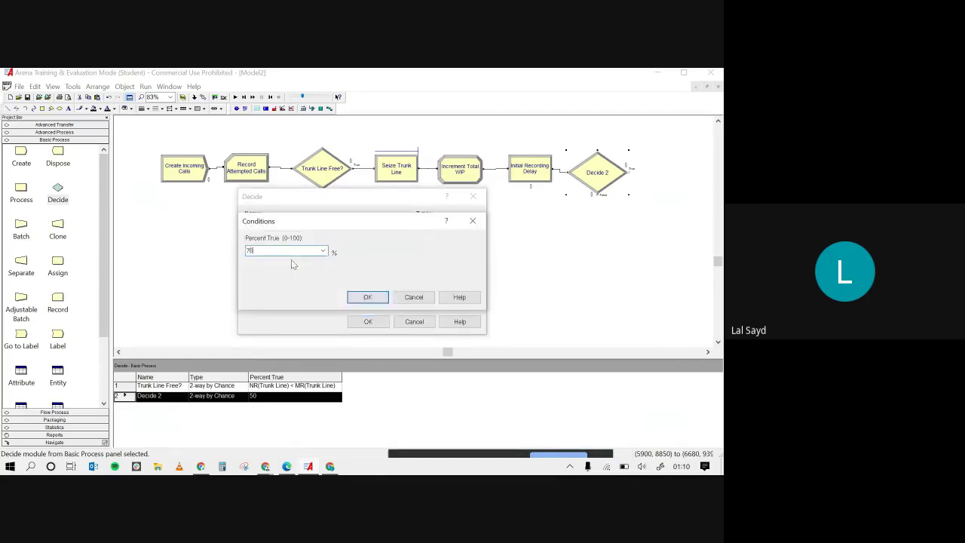
key("Return")
double_click(291, 260)
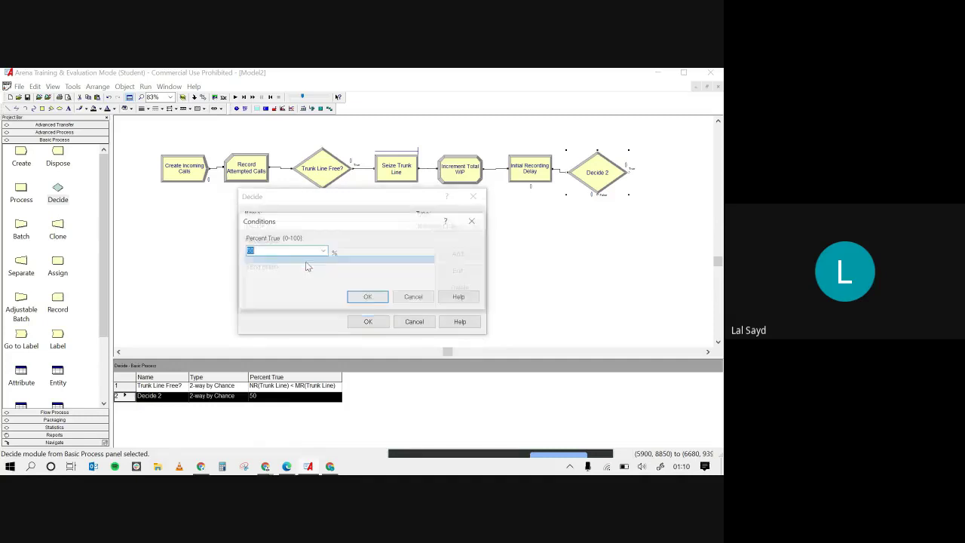
type("18")
key("Return")
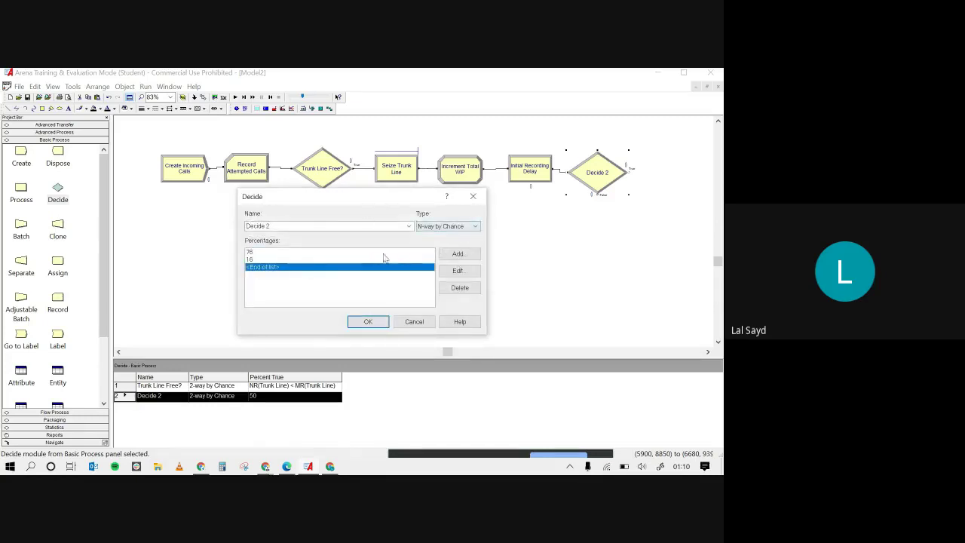
Name the new N-way Decide module "Record Call Type" and accept its settings.
mouse_move(245, 227)
left_mouse_down()
mouse_move(271, 227)
mouse_move(262, 226)
left_mouse_up()
left_click(262, 225)
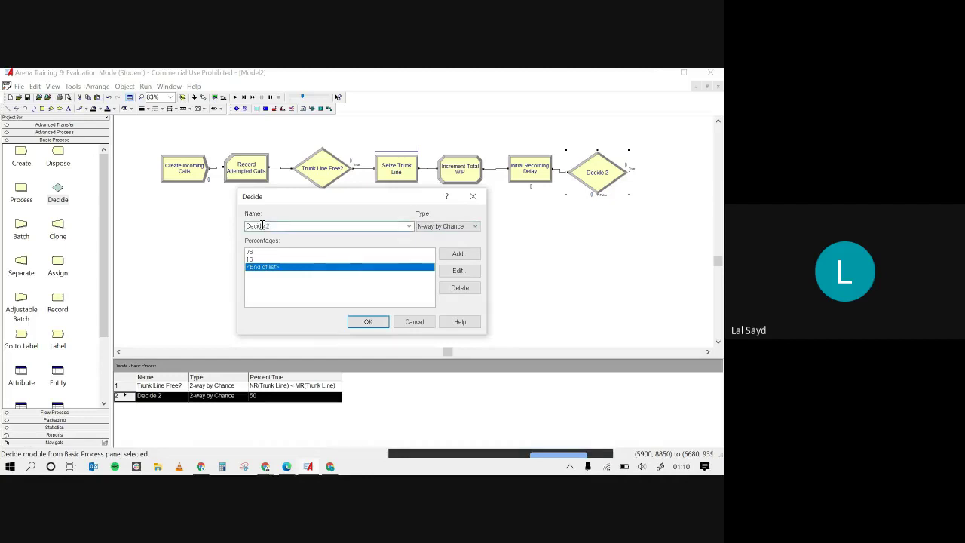
key("BackSpace")
key("BackSpace")
key("BackSpace")
key("BackSpace")
key("BackSpace")
key("BackSpace")
type("Record")
left_click(286, 466)
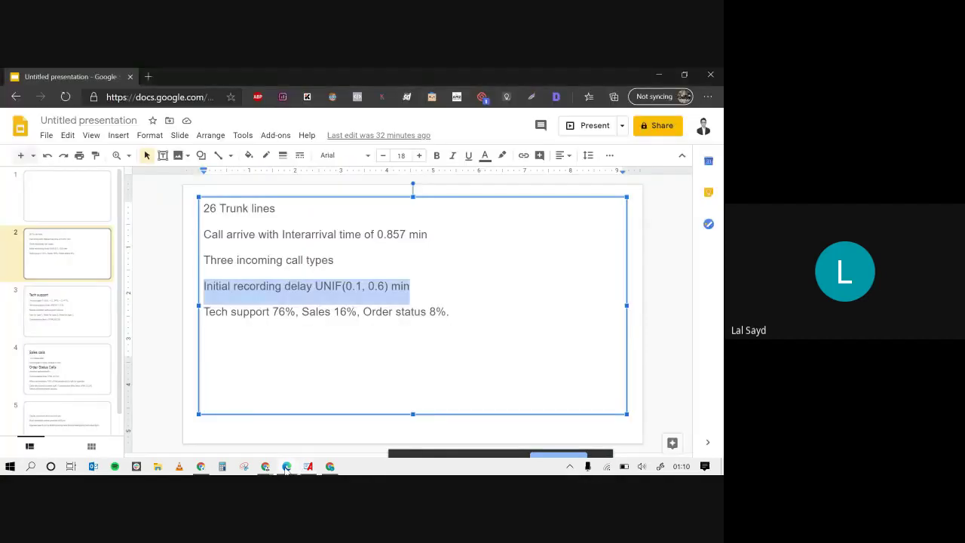
left_click(287, 466)
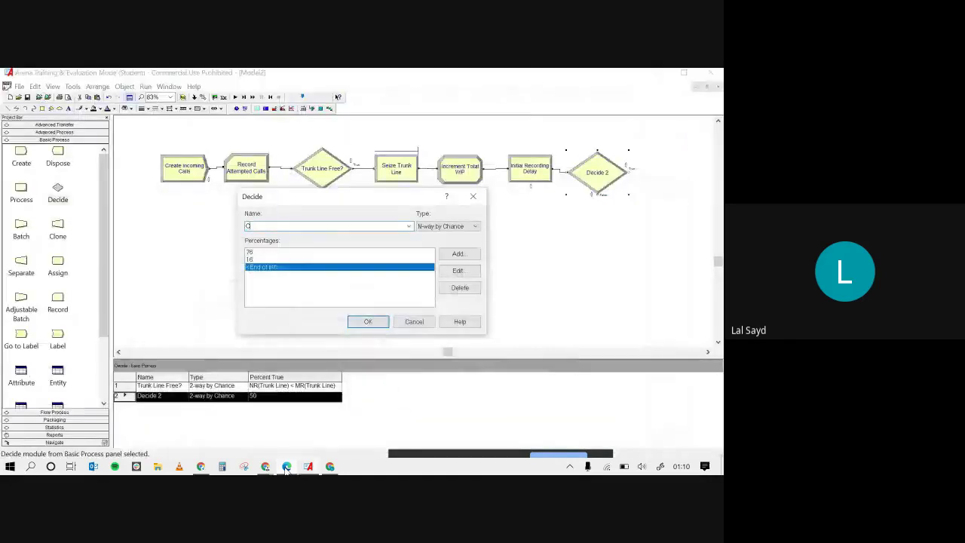
type("Record xCall")
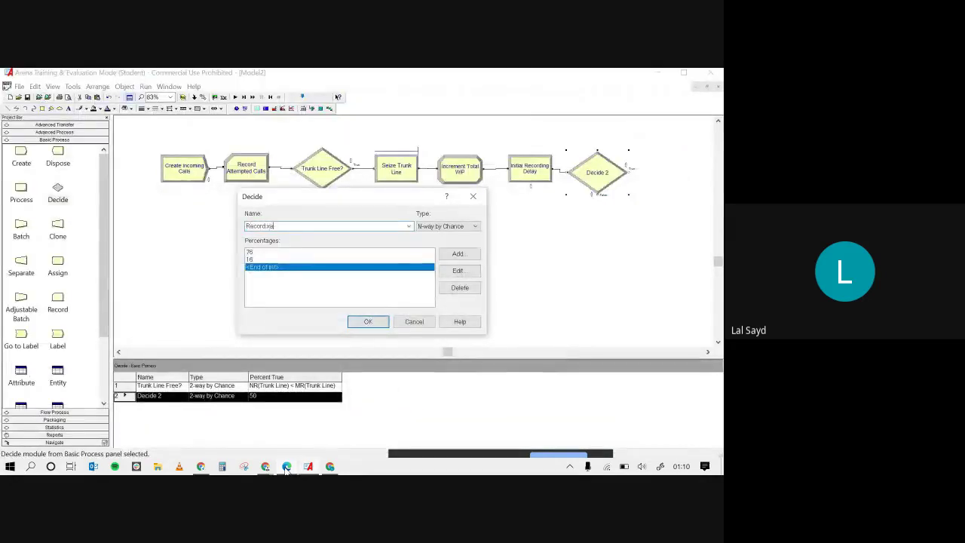
key("BackSpace")
key("BackSpace")
key("BackSpace")
key("BackSpace")
key("BackSpace")
type("Call Type")
key("Return")
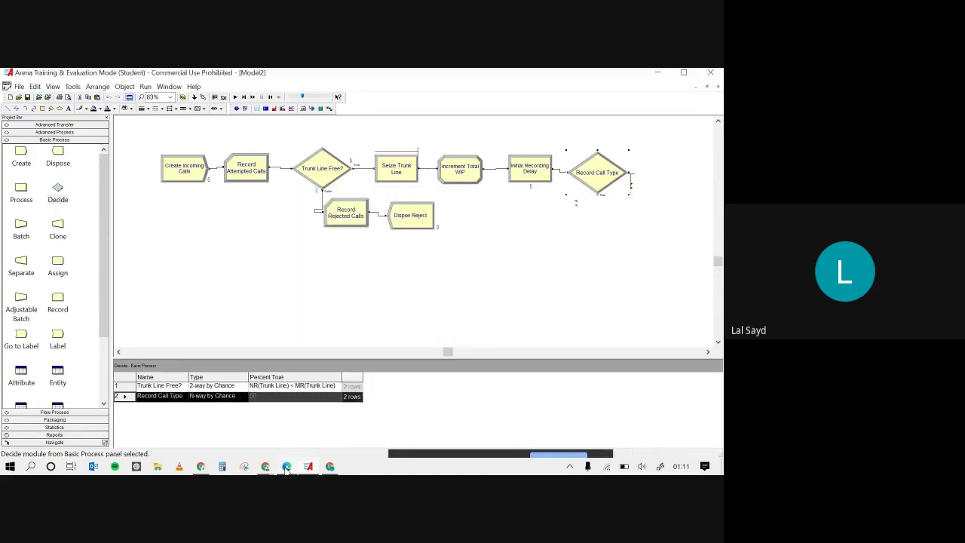
Move the Record Call Type module to the start of a new row below the existing flow.
left_click_drag(579, 157, 173, 293)
scroll(319, 282, "down", 3)
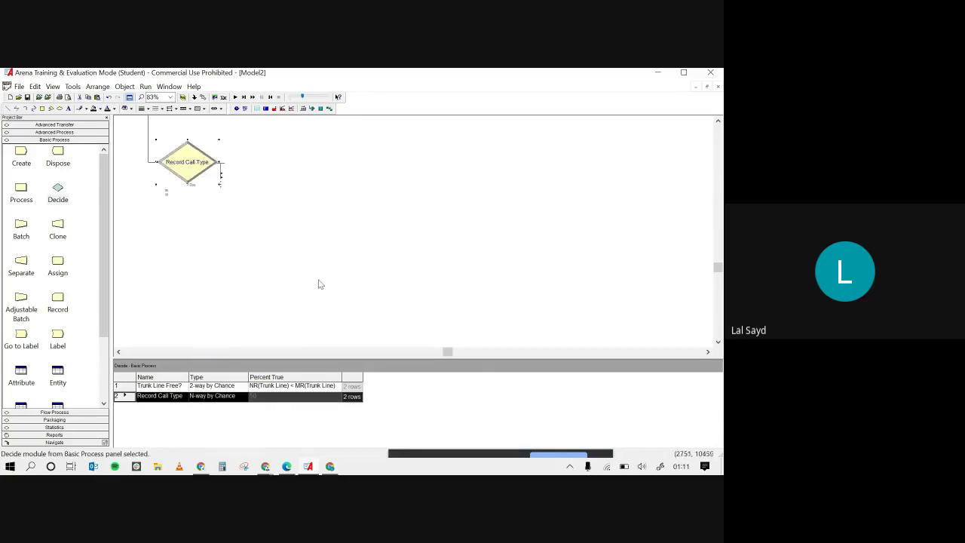
scroll(319, 284, "up", 3)
right_click(318, 282)
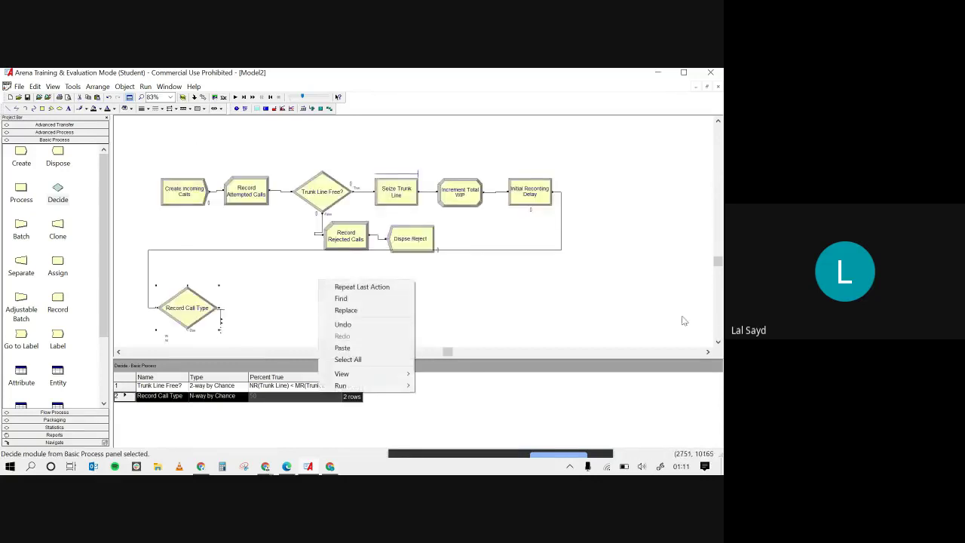
left_click(718, 343)
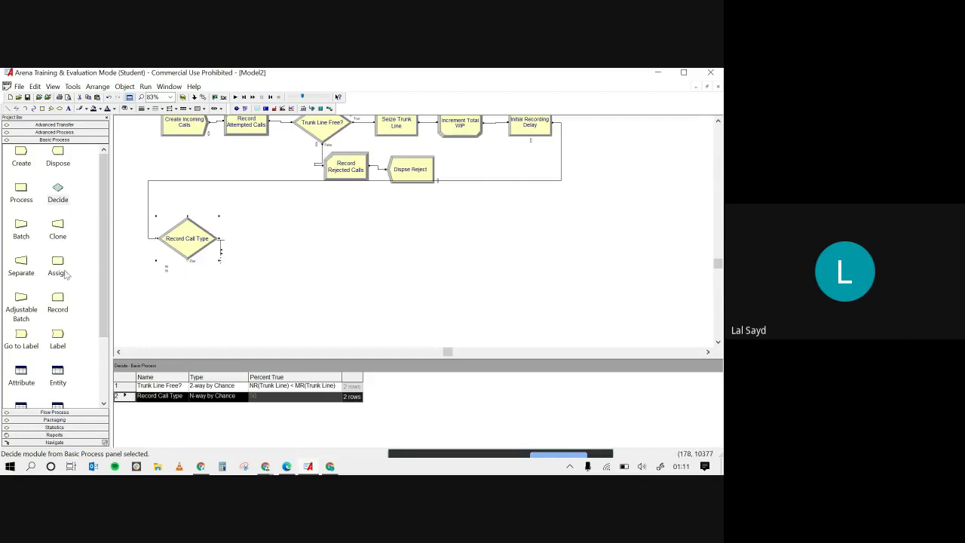
Place an Assign module beside the Record Call Type decision and name it "Call Type".
left_click_drag(65, 274, 248, 238)
double_click(268, 236)
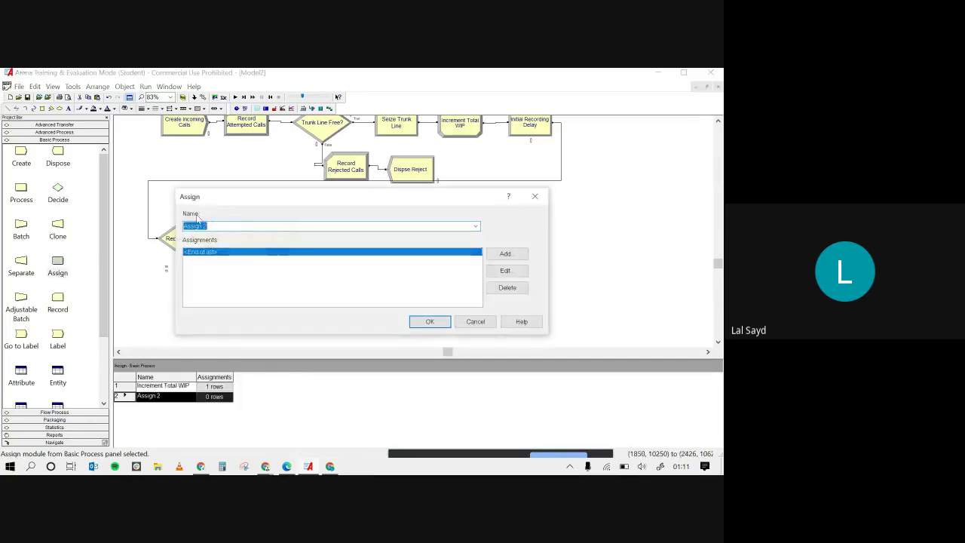
left_click(240, 227)
key("BackSpace")
key("BackSpace")
key("BackSpace")
key("BackSpace")
key("BackSpace")
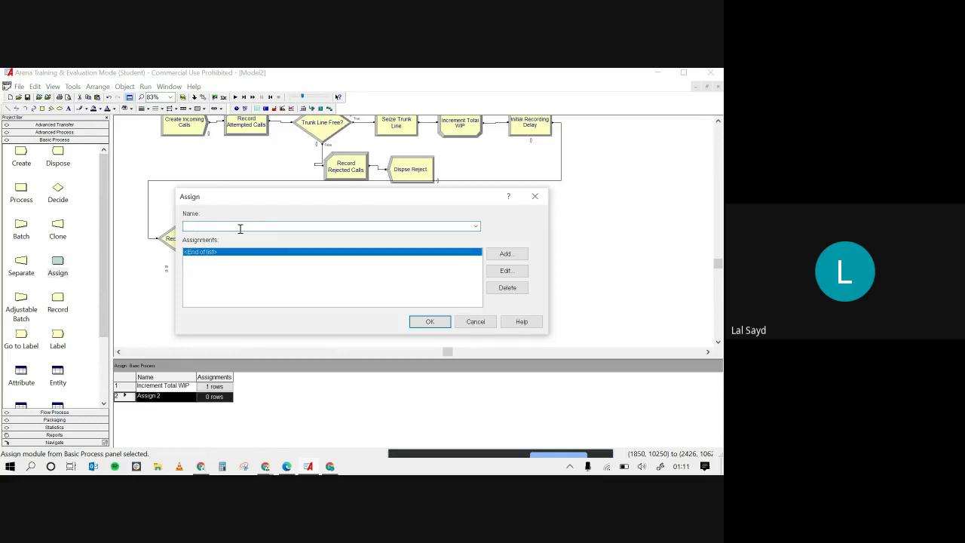
type("Call Type")
Add an Entity Type assignment with Entity 1 to the Call Type module.
double_click(321, 253)
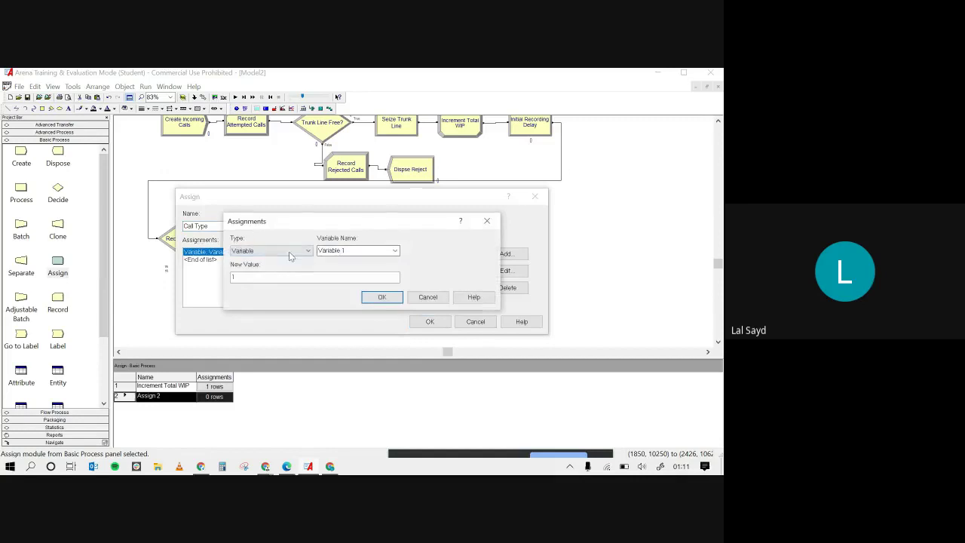
left_click(290, 257)
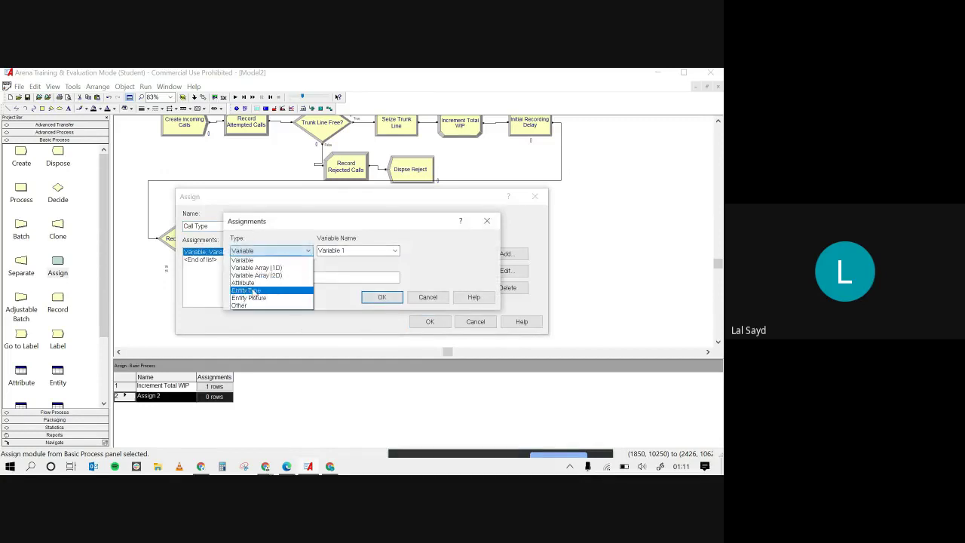
left_click(278, 291)
left_click(394, 251)
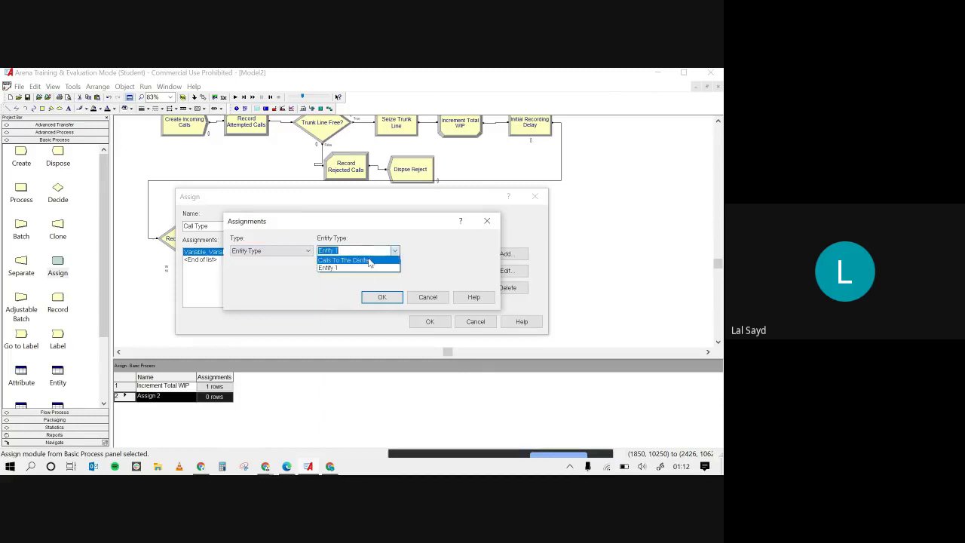
left_click(390, 268)
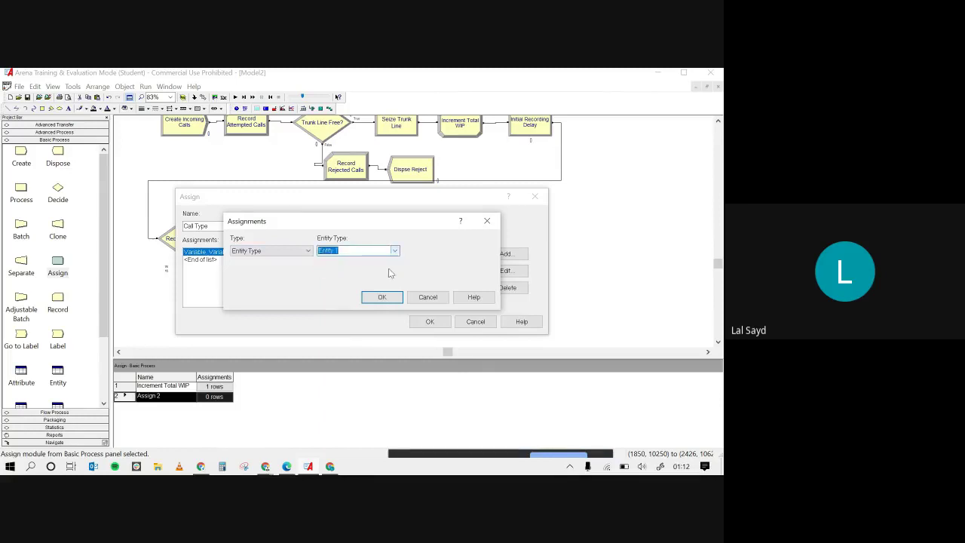
left_click(384, 300)
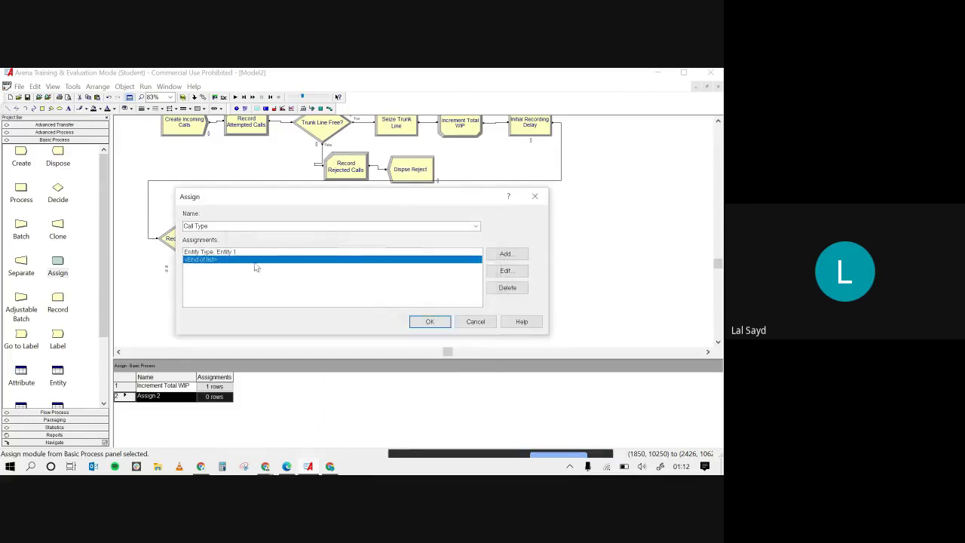
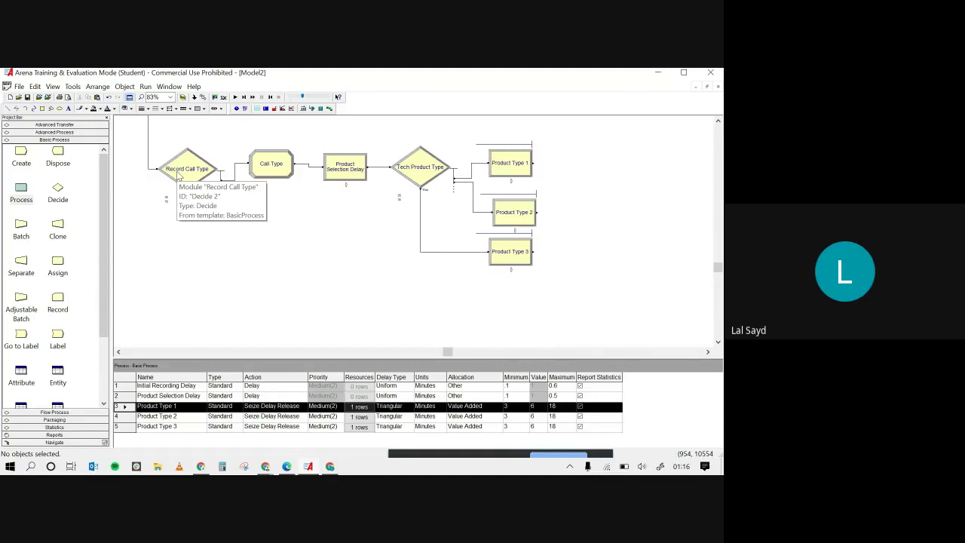
Review the Record Call Type decision's percentages and the Call Type module's Entity Type assignment without changing them.
double_click(178, 173)
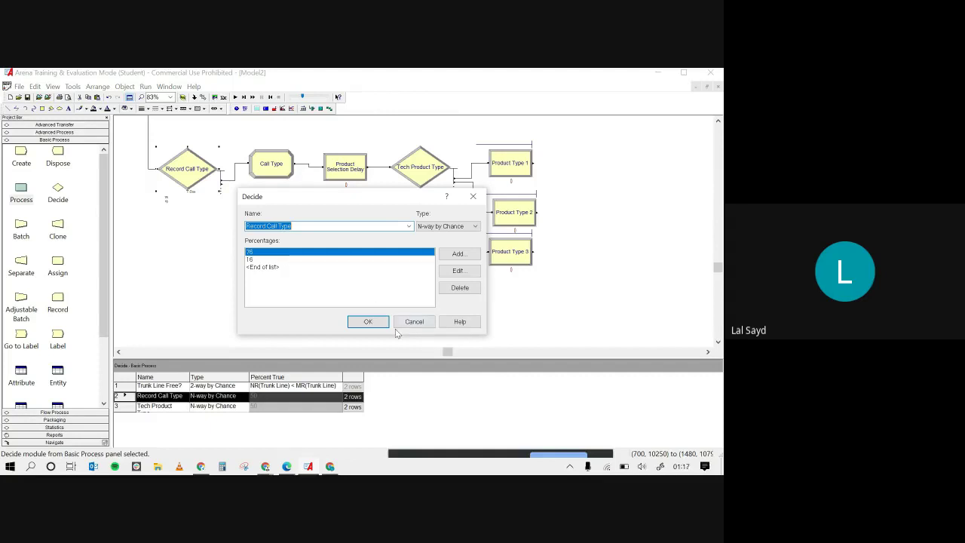
left_click(426, 322)
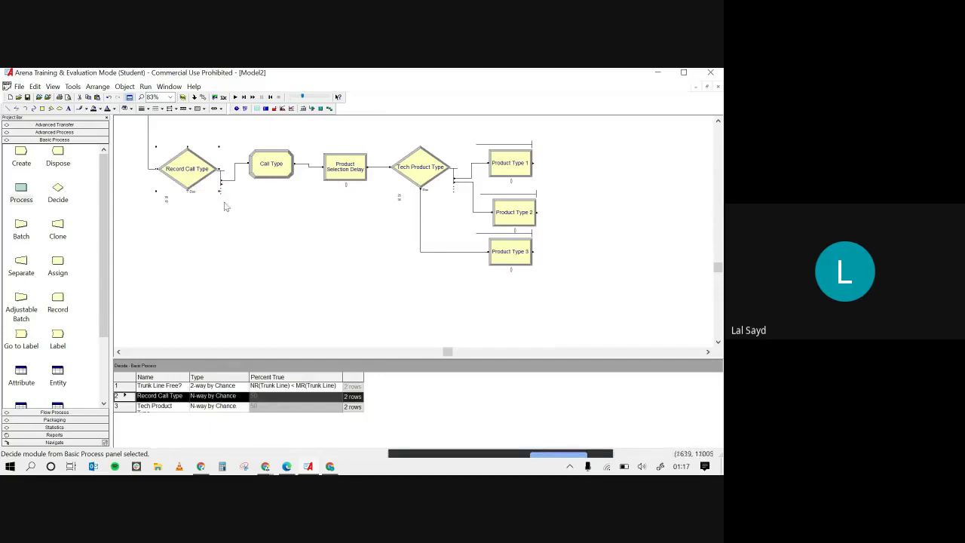
double_click(264, 173)
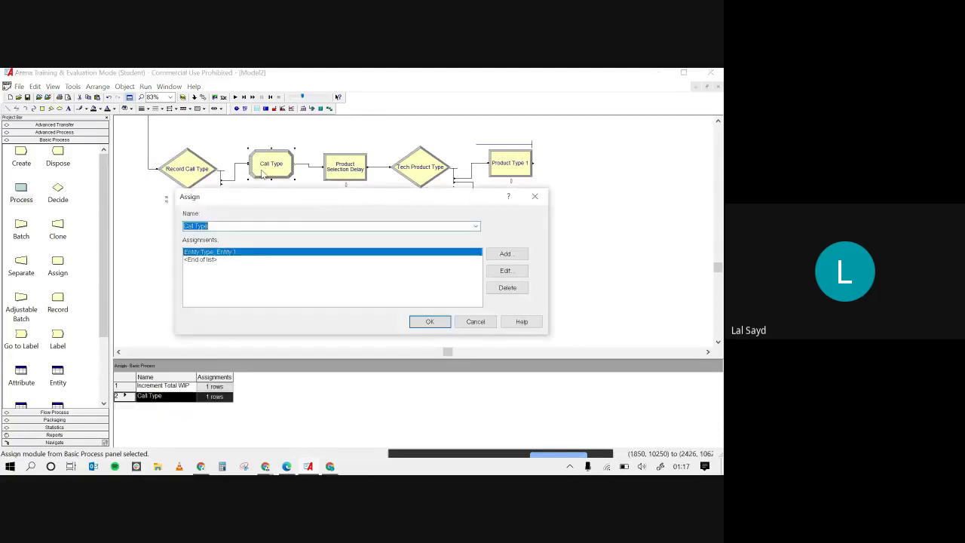
double_click(249, 252)
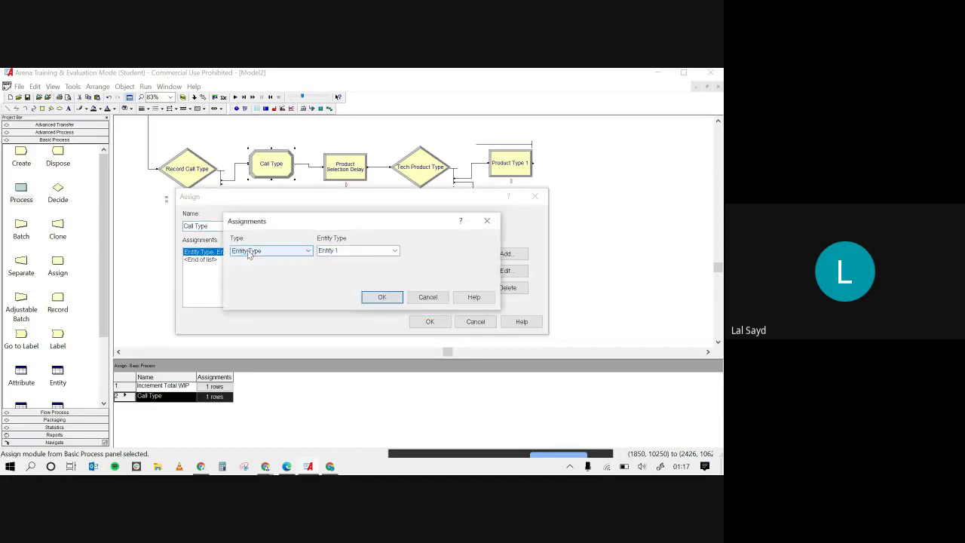
left_click(309, 253)
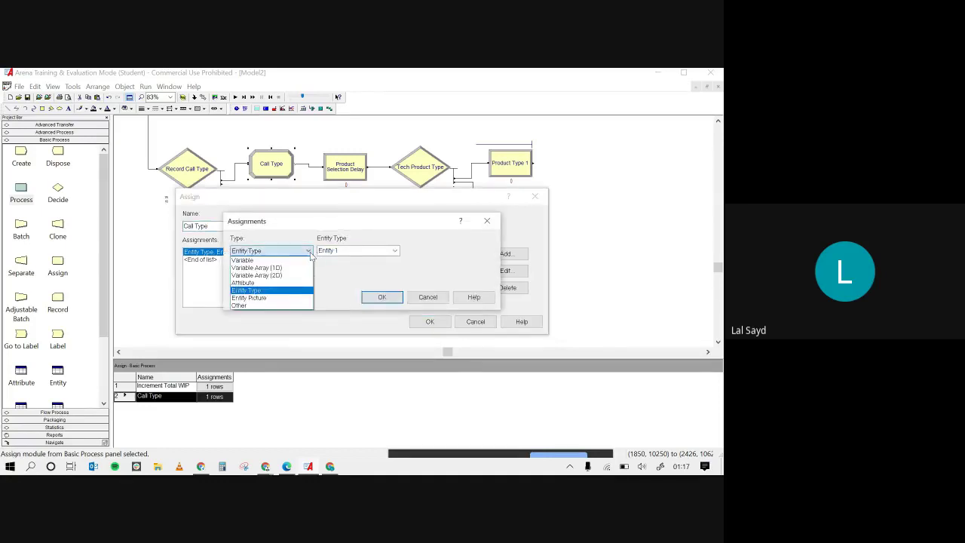
left_click(309, 254)
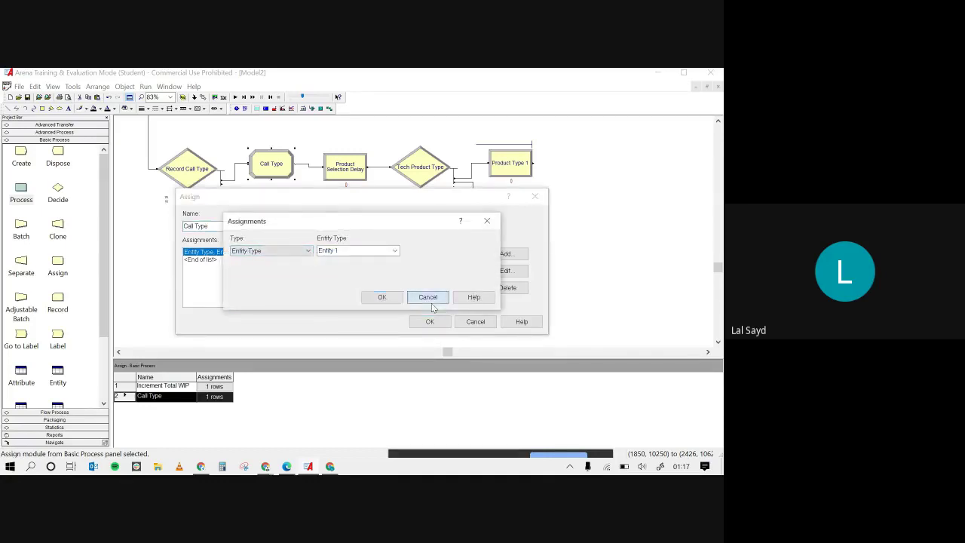
left_click(427, 297)
Rename the Call Type Assign module as "Product Call Type" and accept its settings.
left_click(214, 226)
left_click(217, 228)
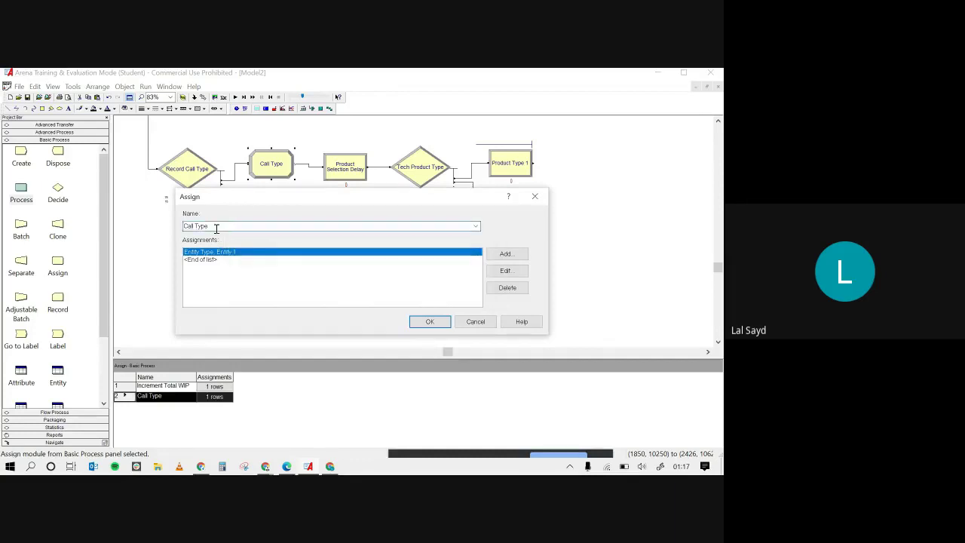
key("Home")
type("Product")
key("Return")
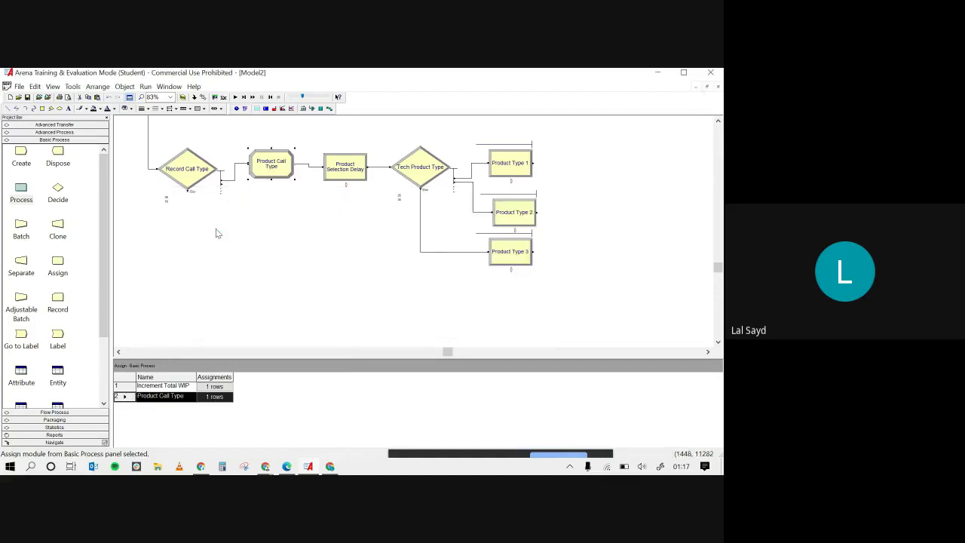
Review the settings of the Product Call Type, Product Selection Delay and Product Type 1 modules, plus the capacities in the resource list.
double_click(278, 169)
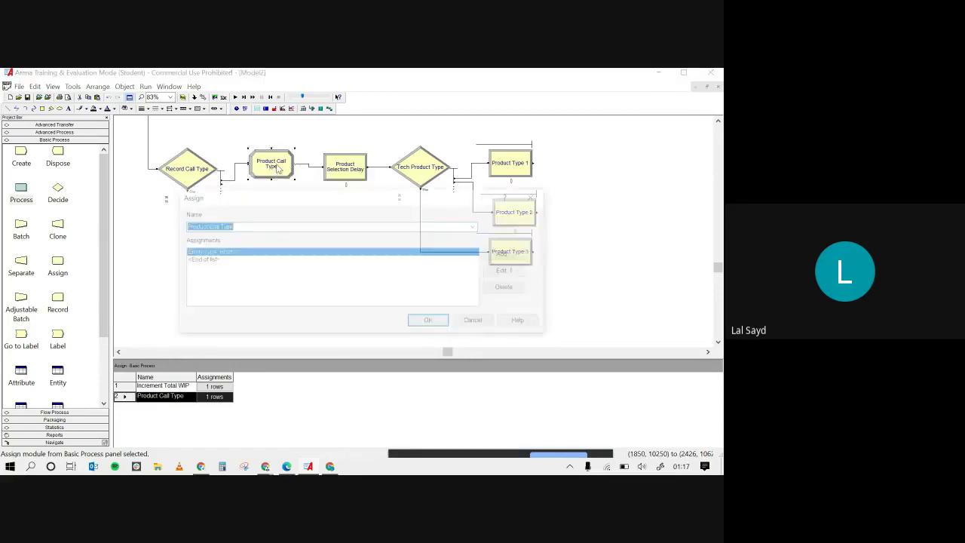
left_click(476, 322)
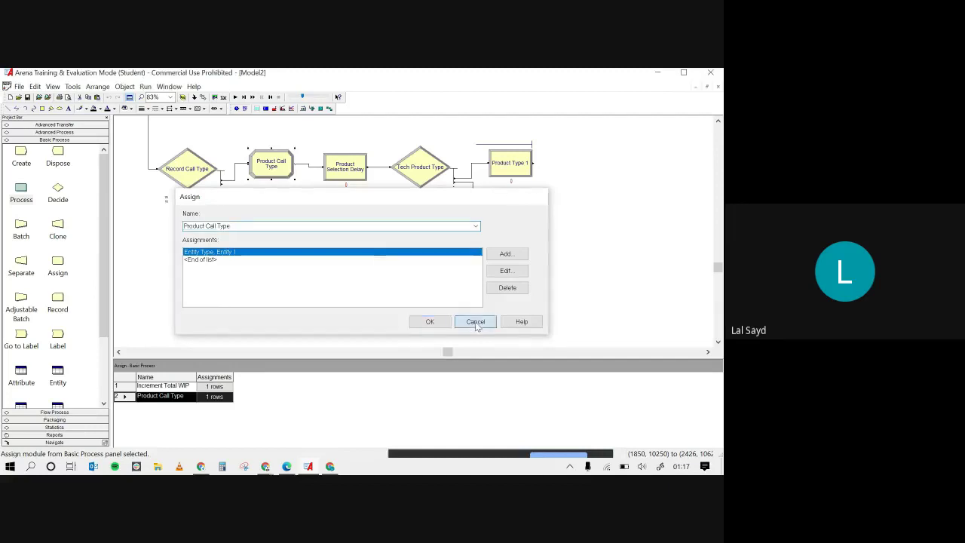
left_click(348, 175)
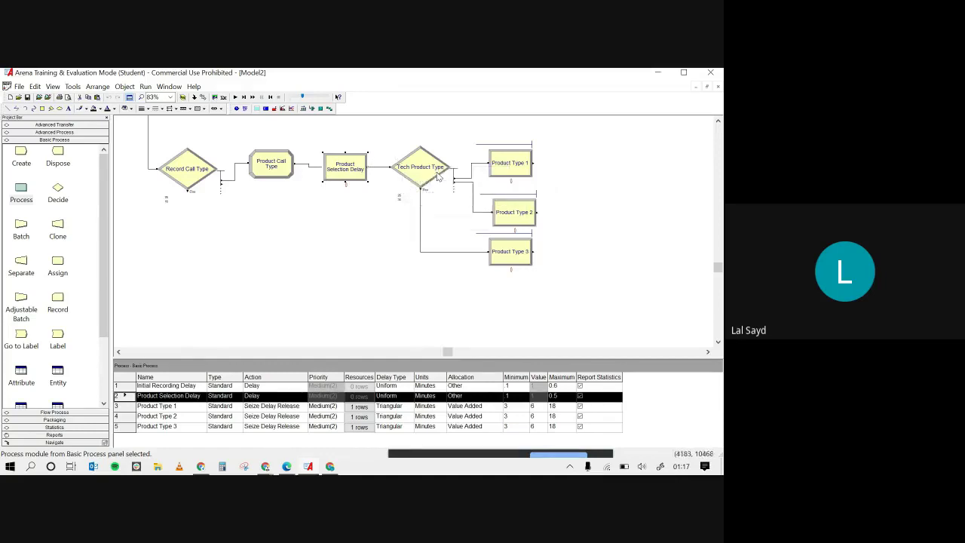
double_click(365, 174)
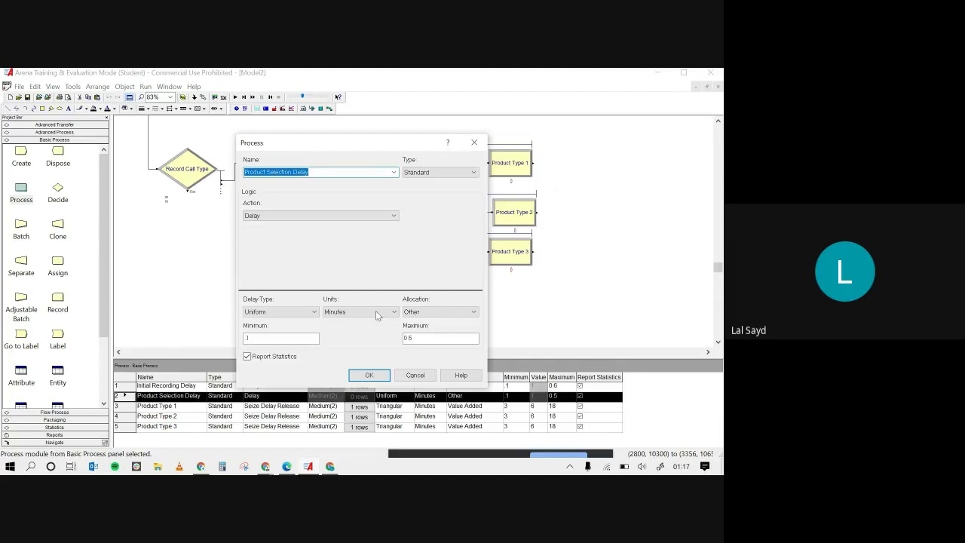
left_click(415, 375)
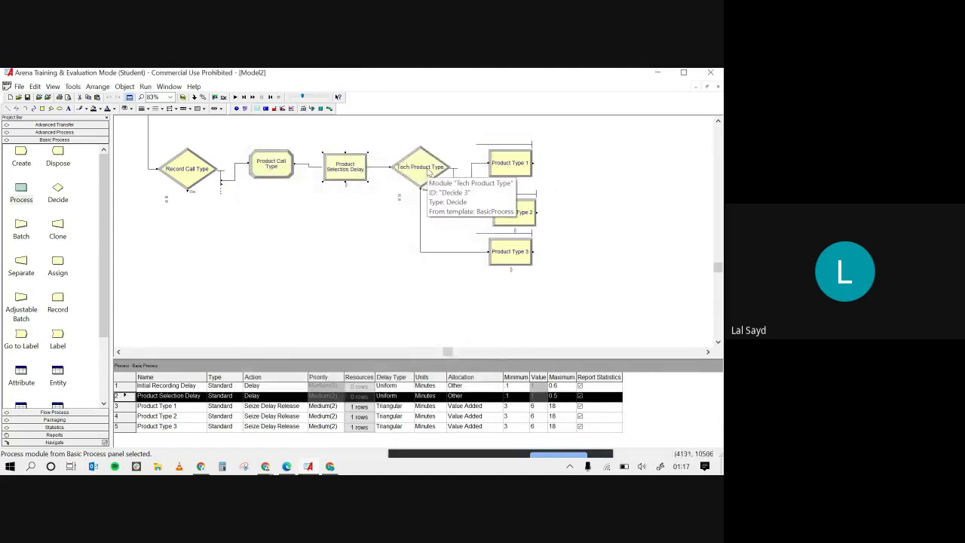
left_click(428, 173)
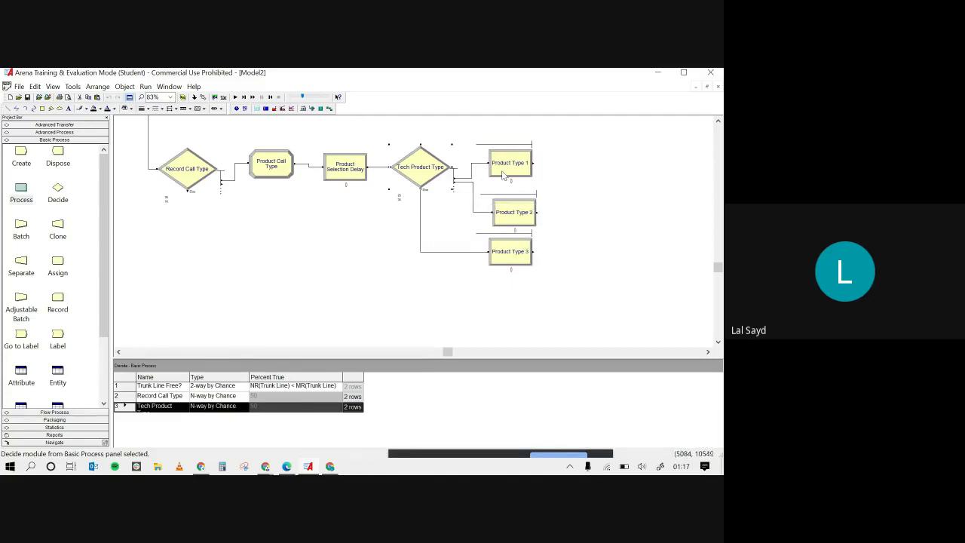
double_click(503, 171)
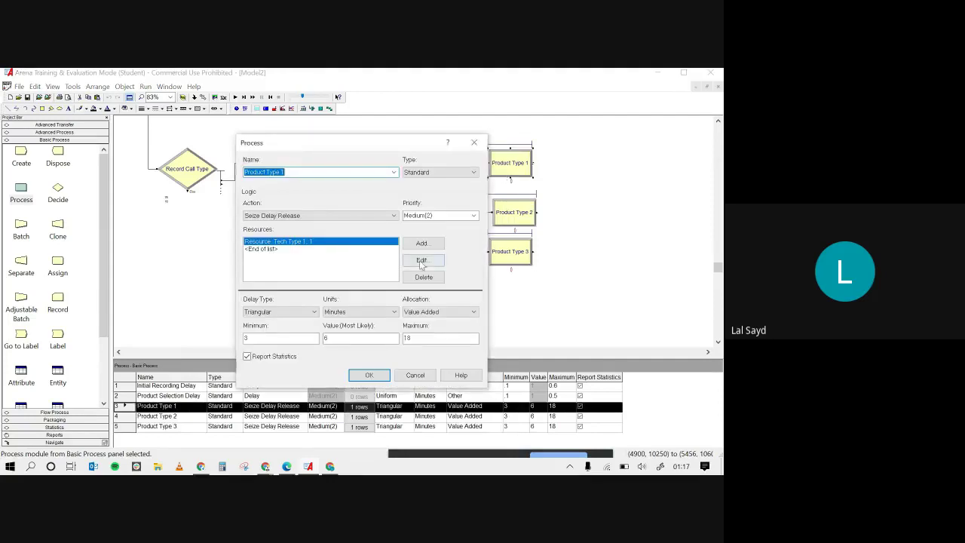
left_click(419, 375)
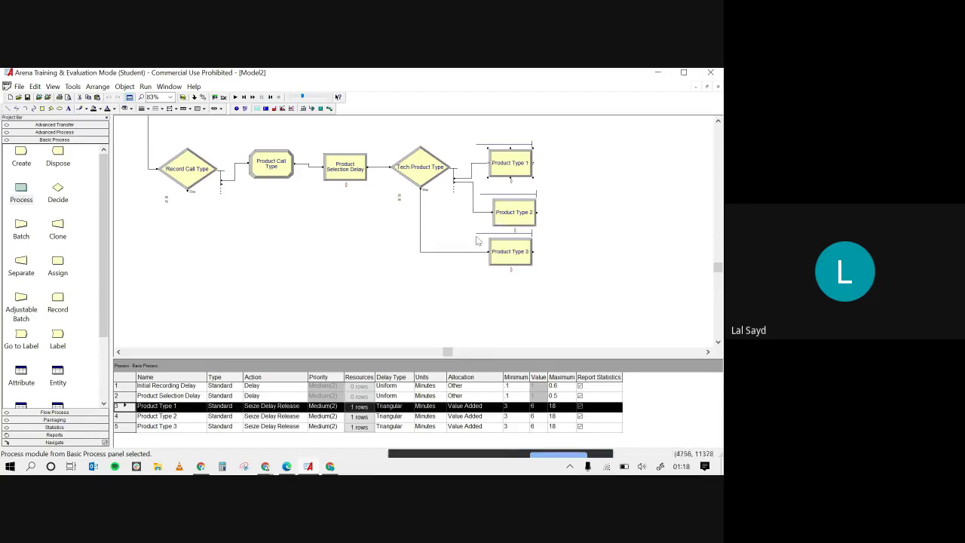
scroll(83, 356, "down", 3)
left_click(68, 347)
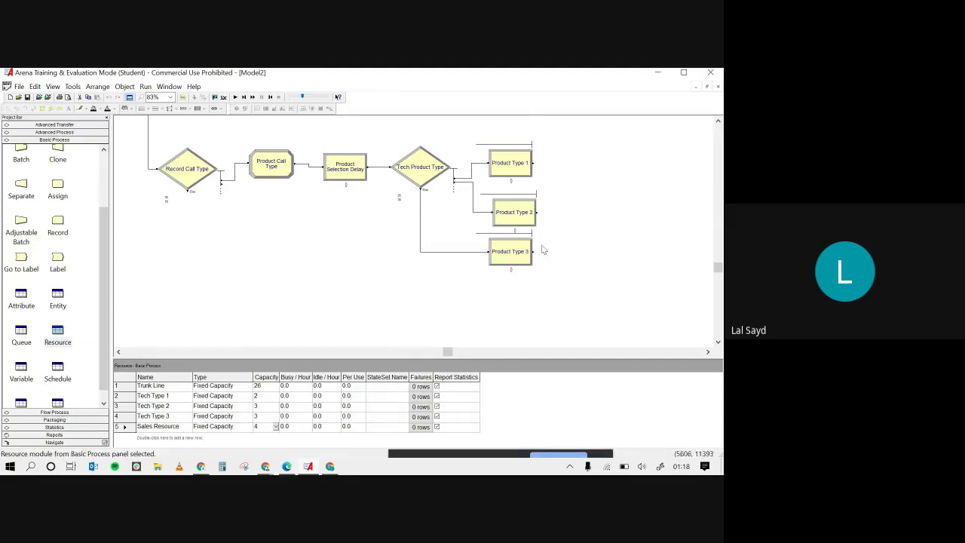
Place an Assign module below the Record Call Type decision, connected to its Else exit.
scroll(60, 247, "up", 2)
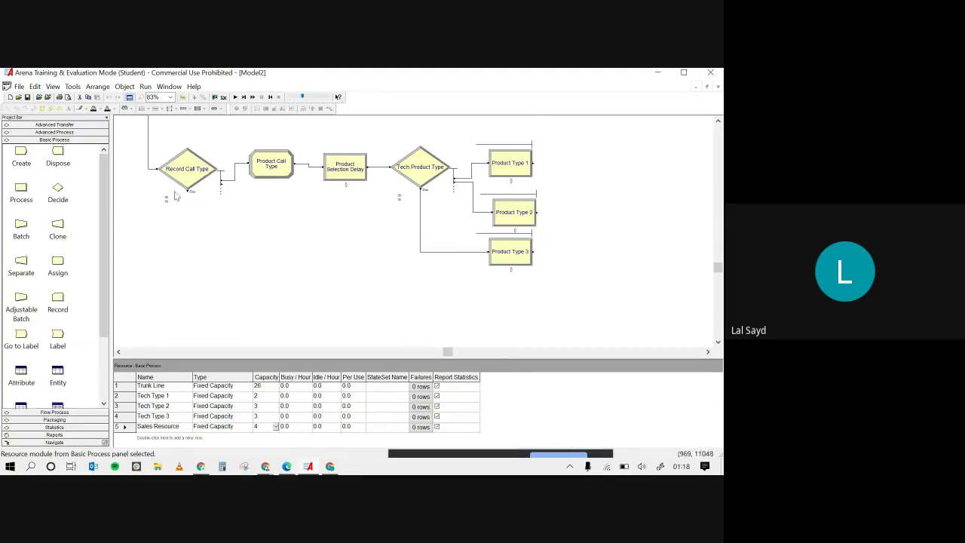
left_click(185, 168)
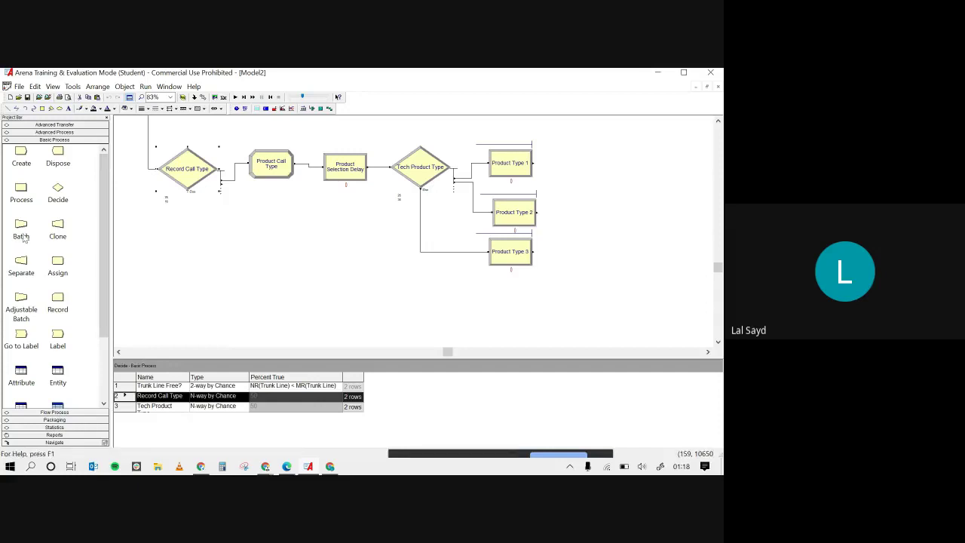
left_click_drag(60, 263, 215, 277)
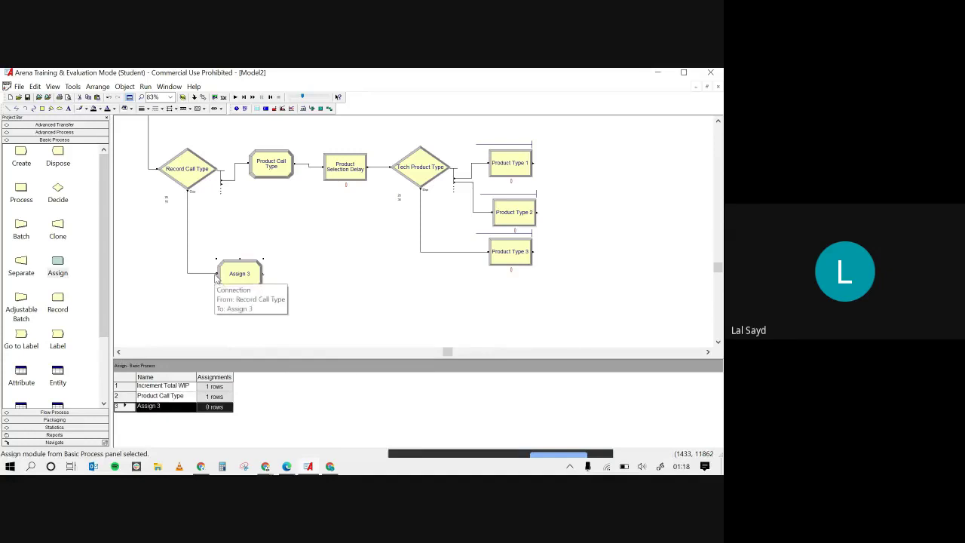
Rename the Assign 3 module connected to the Else exit of Record Call Type as Assign Sales Call.
double_click(230, 276)
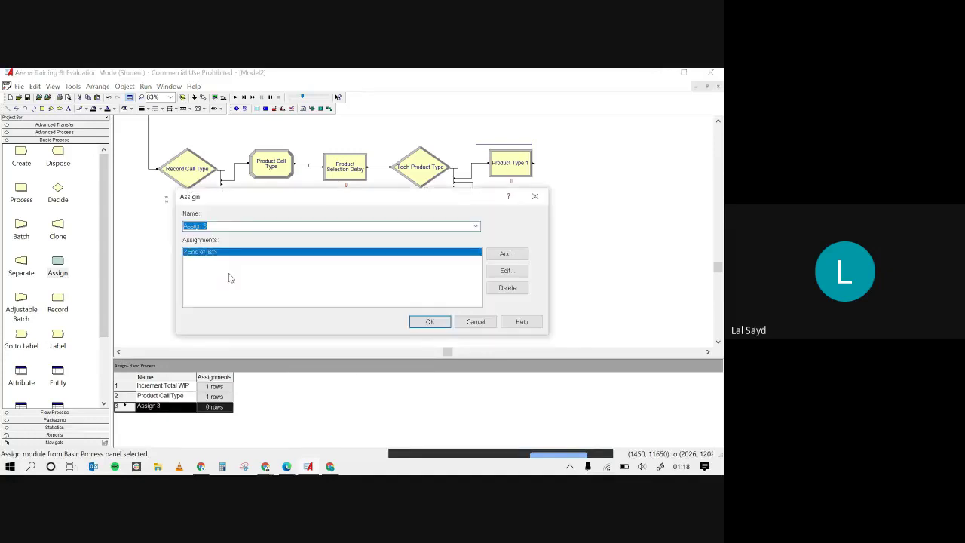
left_click(226, 229)
key("BackSpace")
key("BackSpace")
key("BackSpace")
key("BackSpace")
key("BackSpace")
key("BackSpace")
type("Assign")
Add an Entity Type assignment with Entity 2 to the Assign Sales Call module and accept its settings.
double_click(392, 252)
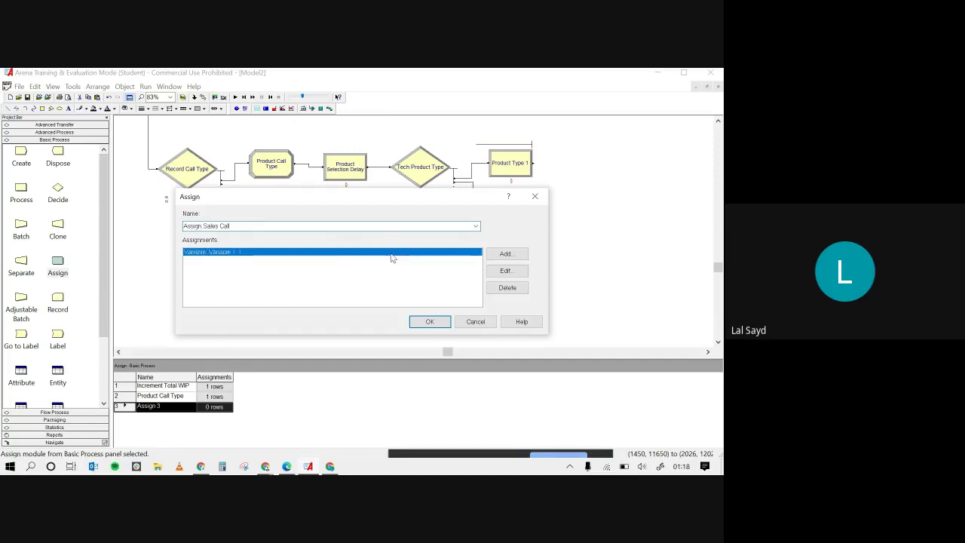
left_click(308, 251)
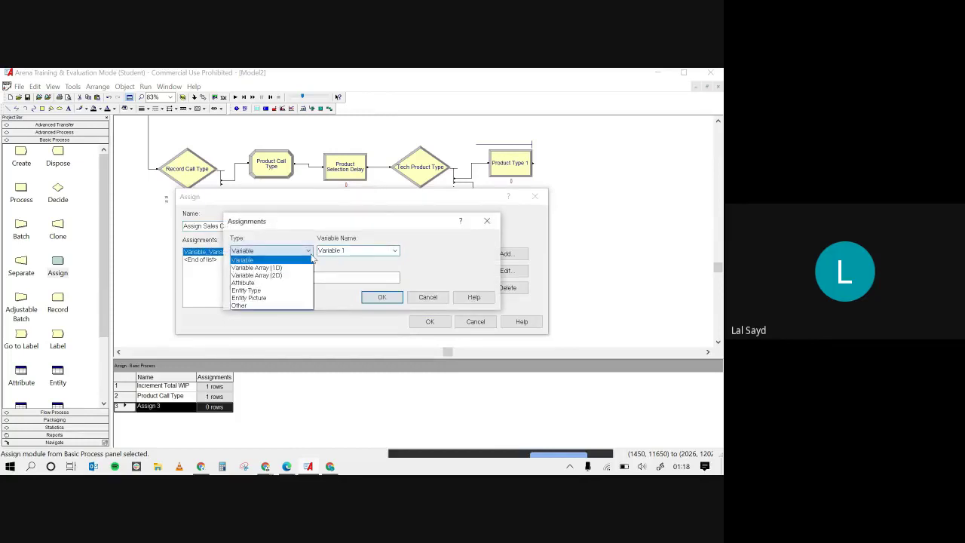
left_click(260, 290)
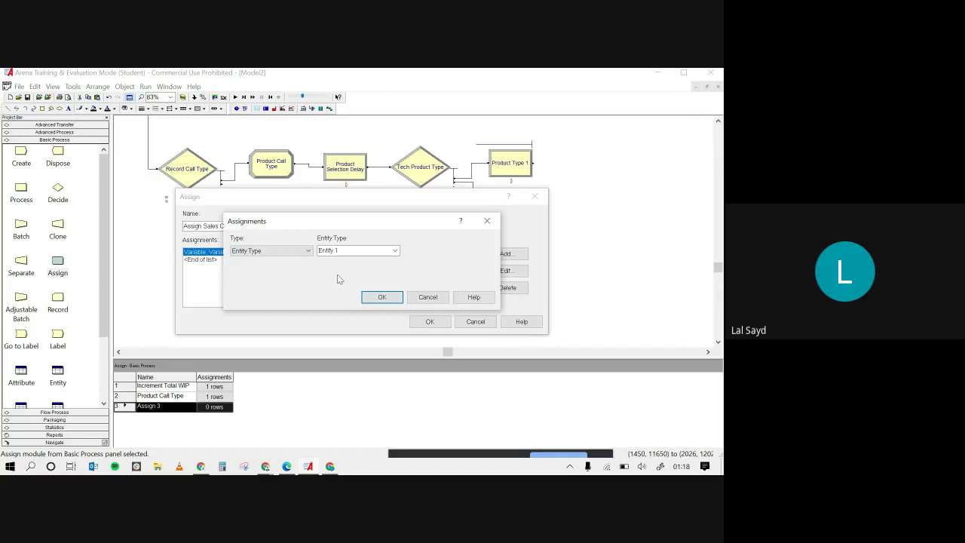
key("Tab")
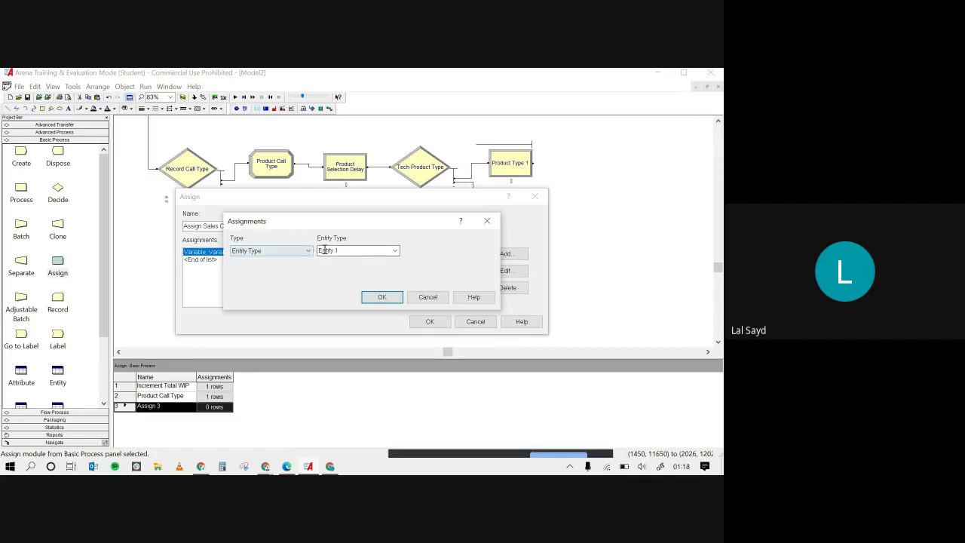
left_click(392, 252)
left_click(365, 249)
key("Return")
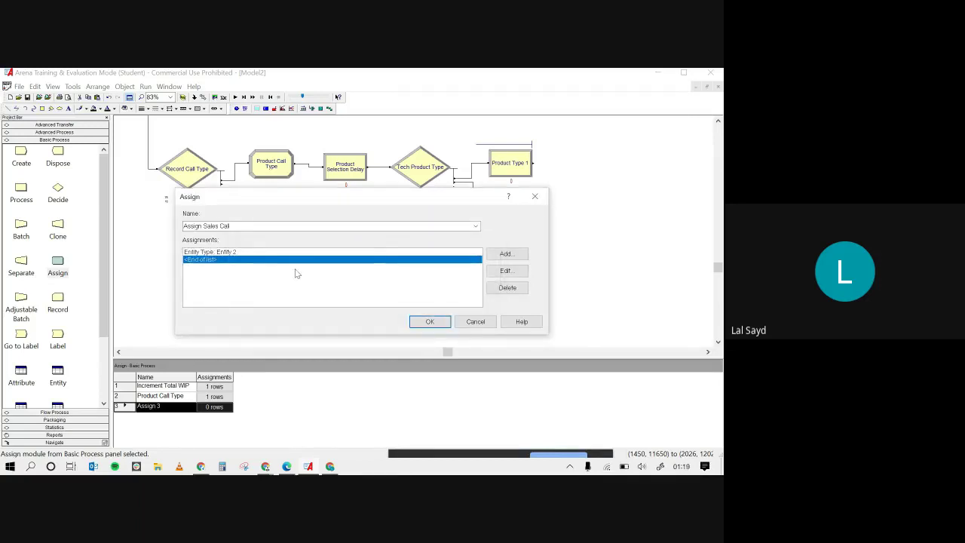
left_click(430, 322)
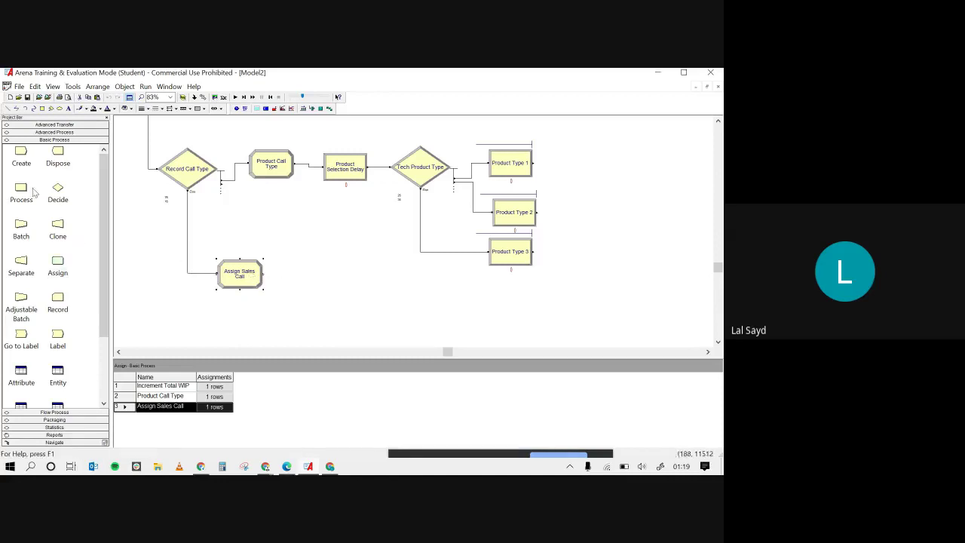
Place a Process module after Assign Sales Call, name it Sales Calls Process and set its action to Seize Delay Release.
left_click_drag(23, 192, 305, 284)
double_click(316, 281)
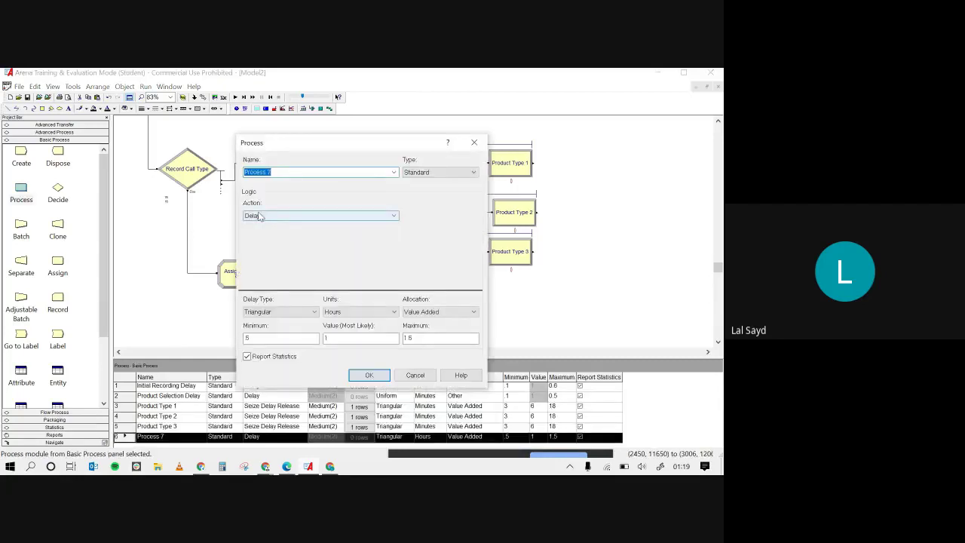
type("Sales Calls")
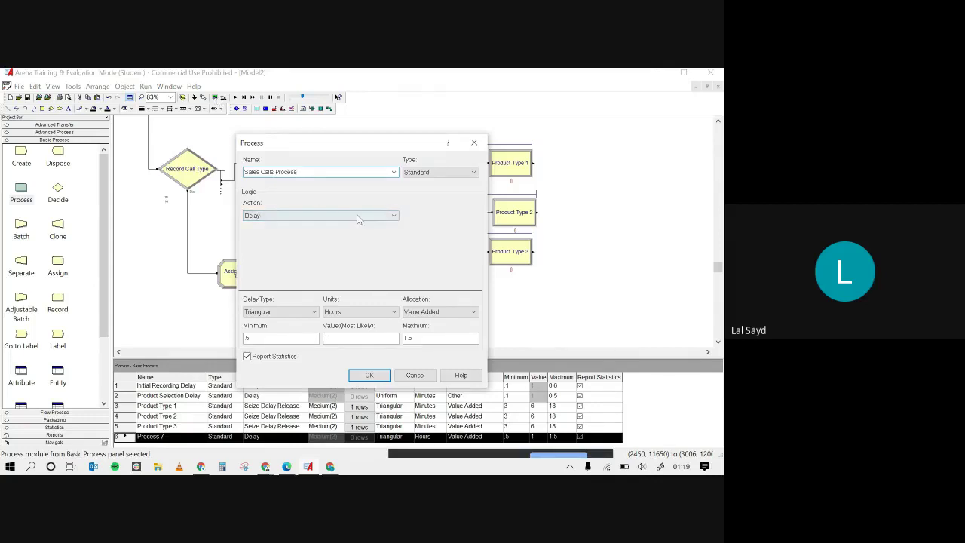
left_click(389, 217)
left_click(354, 245)
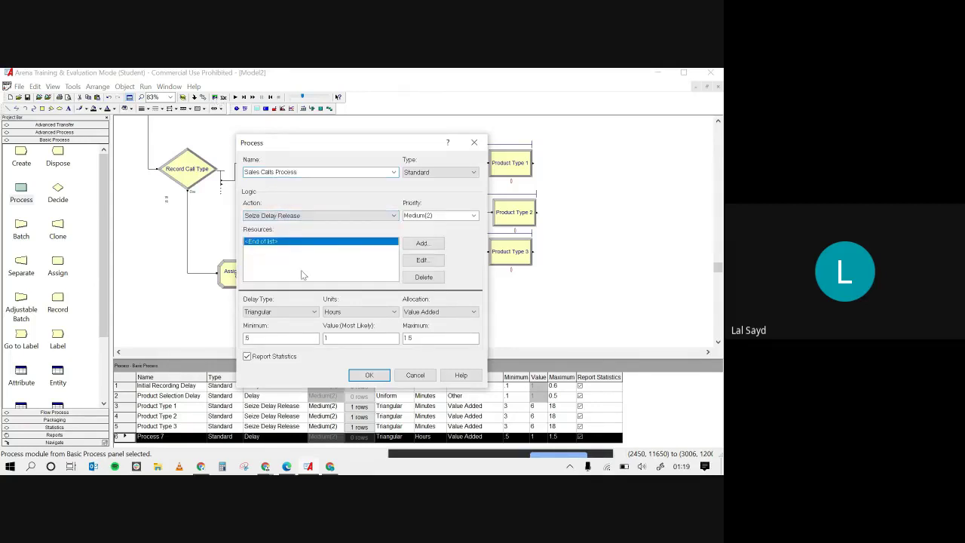
Add one unit of Sales Resource to the resources of Sales Calls Process.
double_click(386, 249)
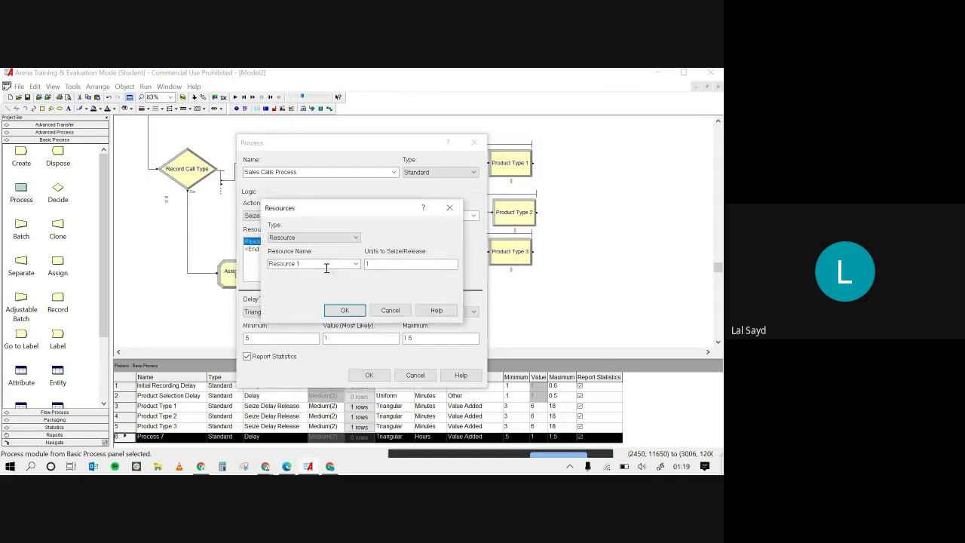
left_click(355, 263)
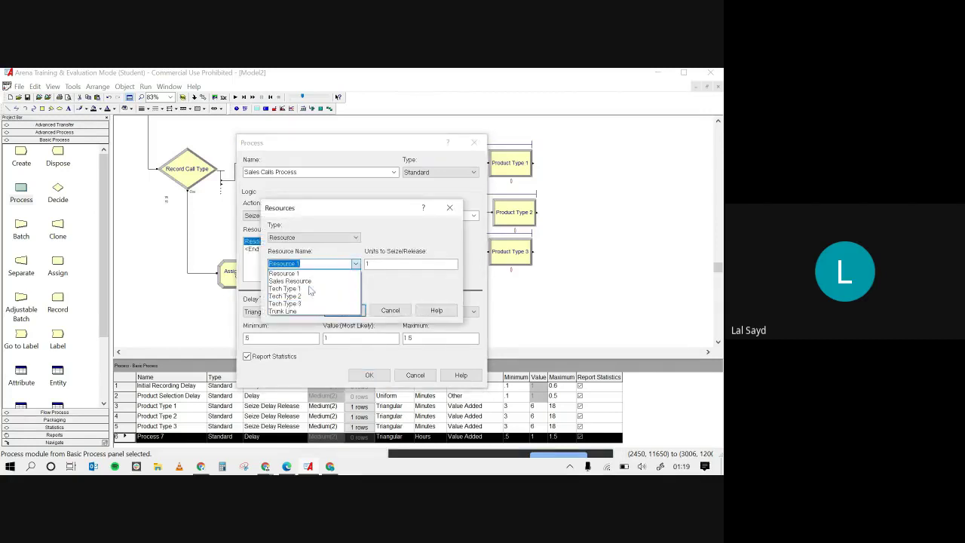
left_click(317, 282)
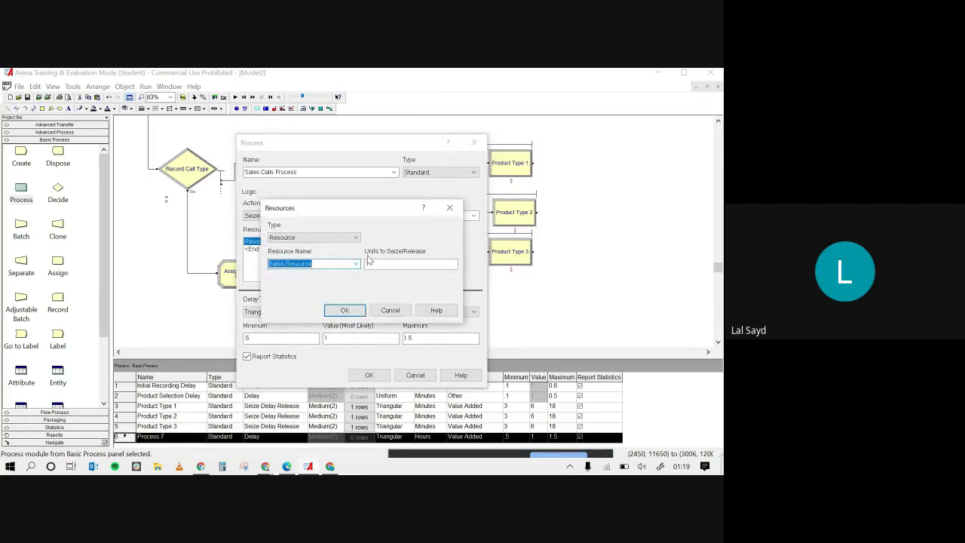
left_click(358, 311)
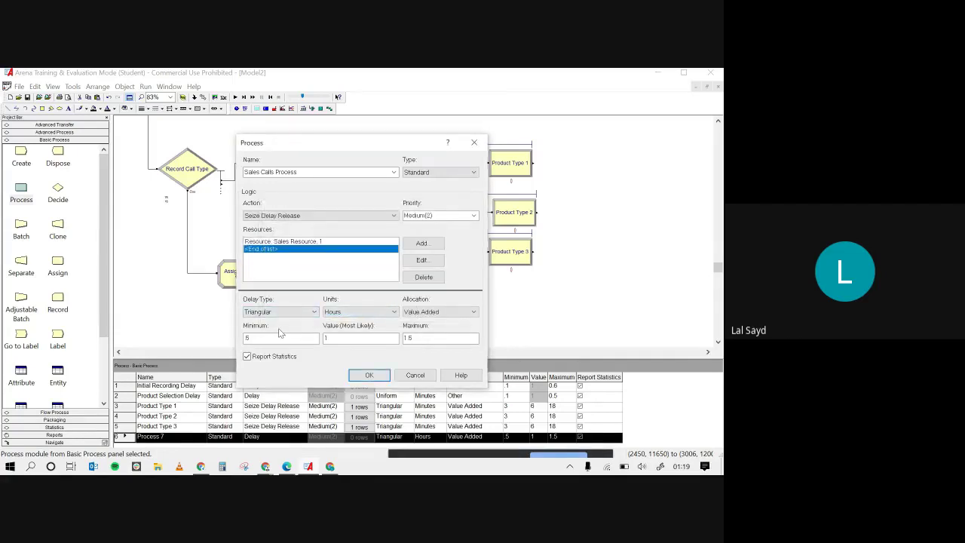
Look up the sales conversation time in the Google Slides presentation and set Sales Calls Process in Arena to a triangular delay of 4, 15, 45 minutes.
left_click(291, 465)
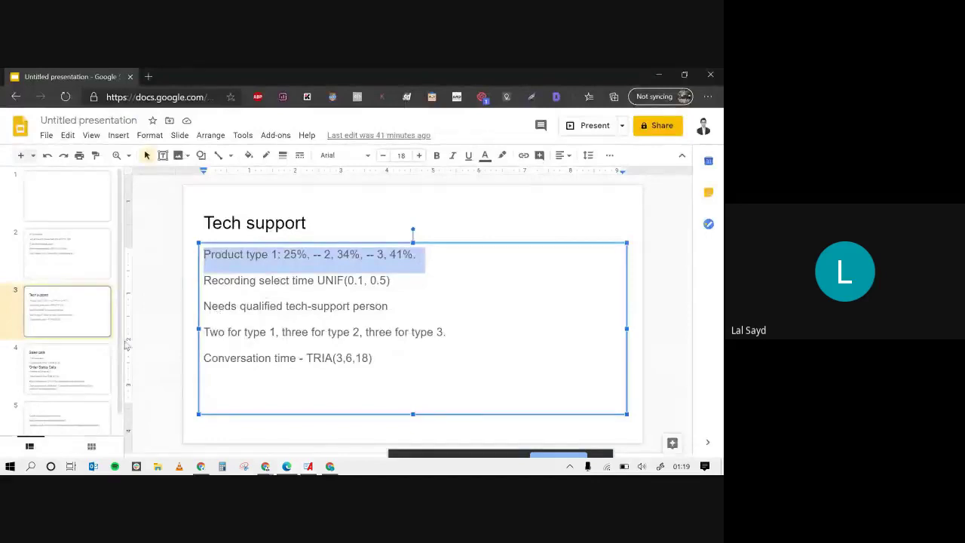
left_click(94, 366)
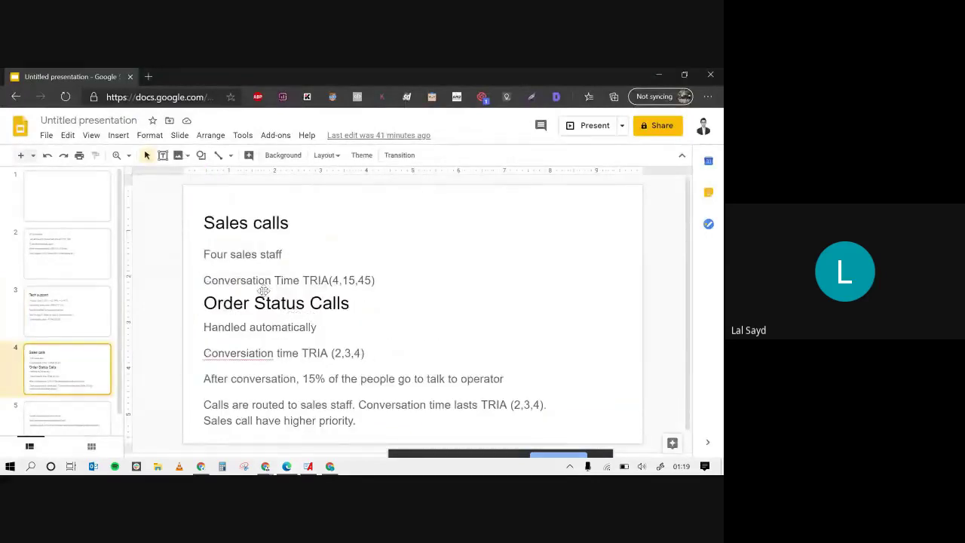
left_click(310, 467)
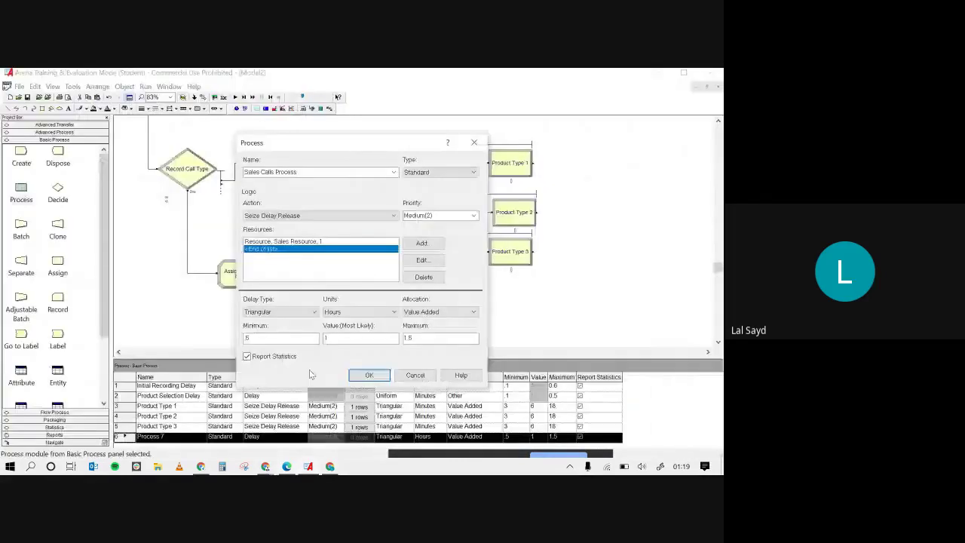
double_click(275, 338)
type("4")
key("Tab")
type("15")
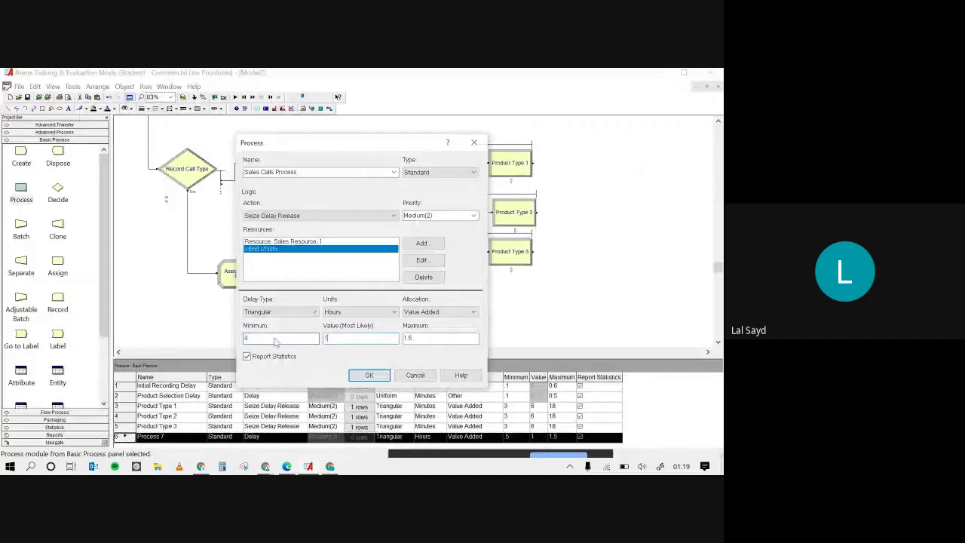
key("Tab")
left_click(360, 311)
left_click(354, 327)
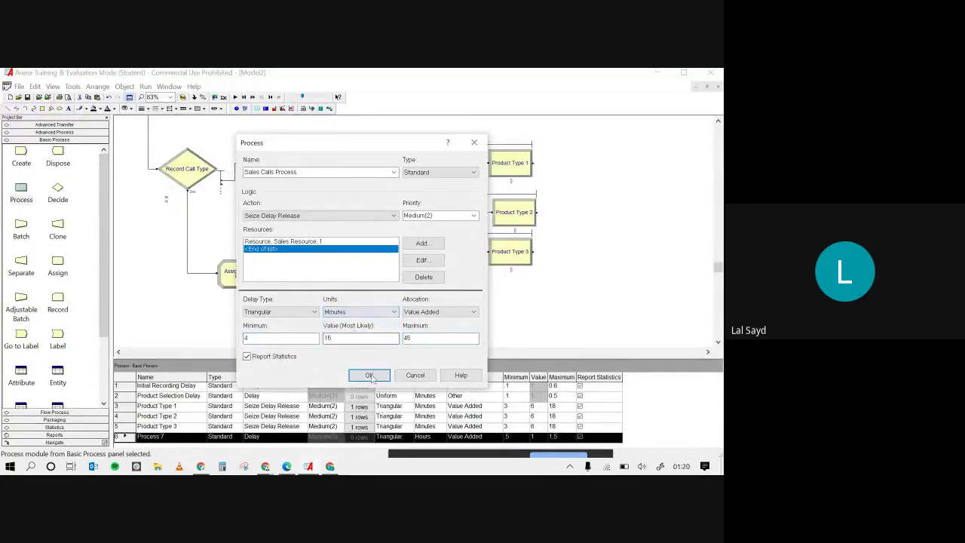
left_click(369, 376)
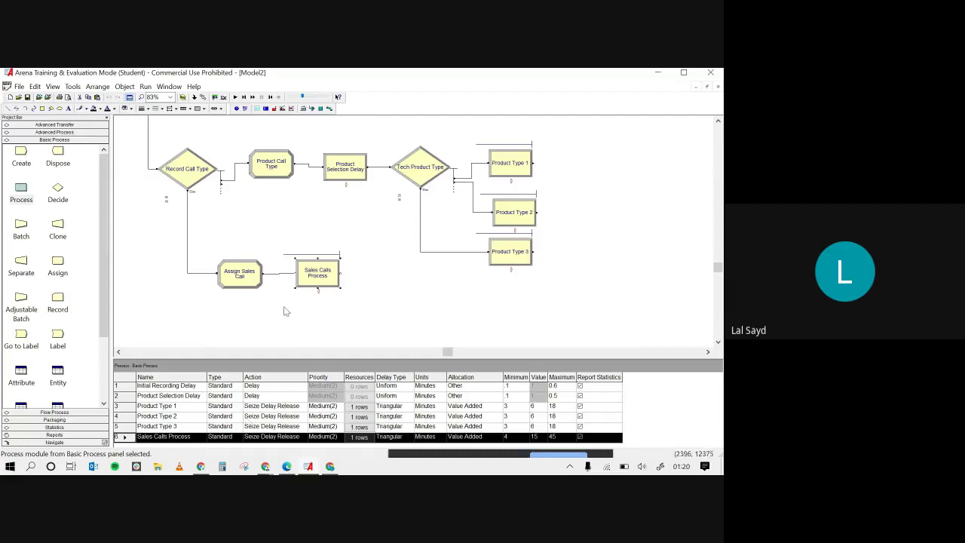
Switch to the Google Slides presentation and read the order status call requirements.
left_click(287, 466)
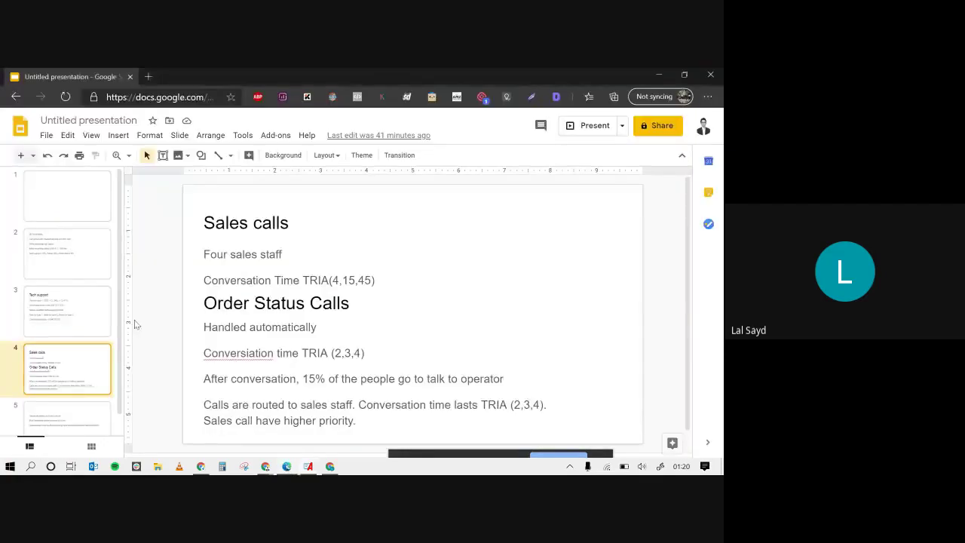
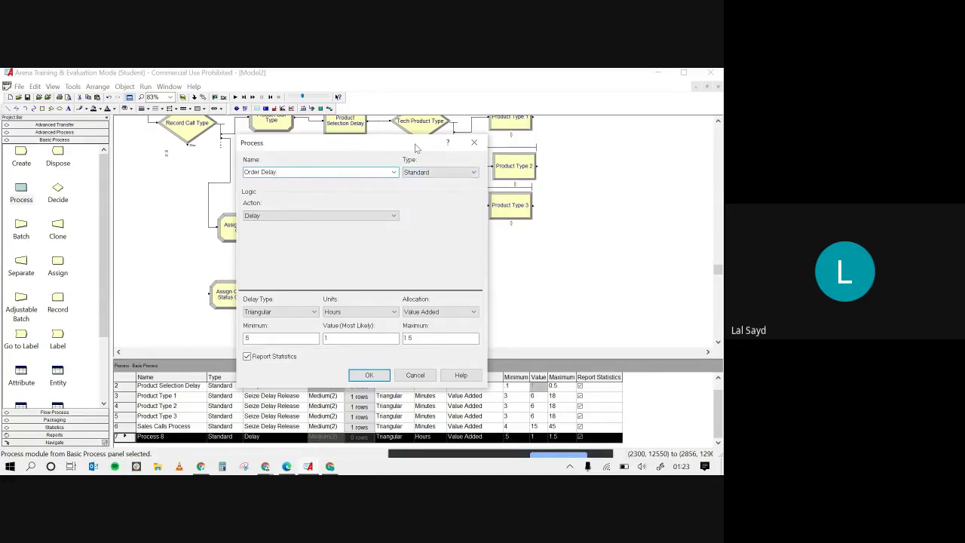
Set the Order Delay process's action to Delay and its time units to minutes.
left_click_drag(362, 143, 528, 149)
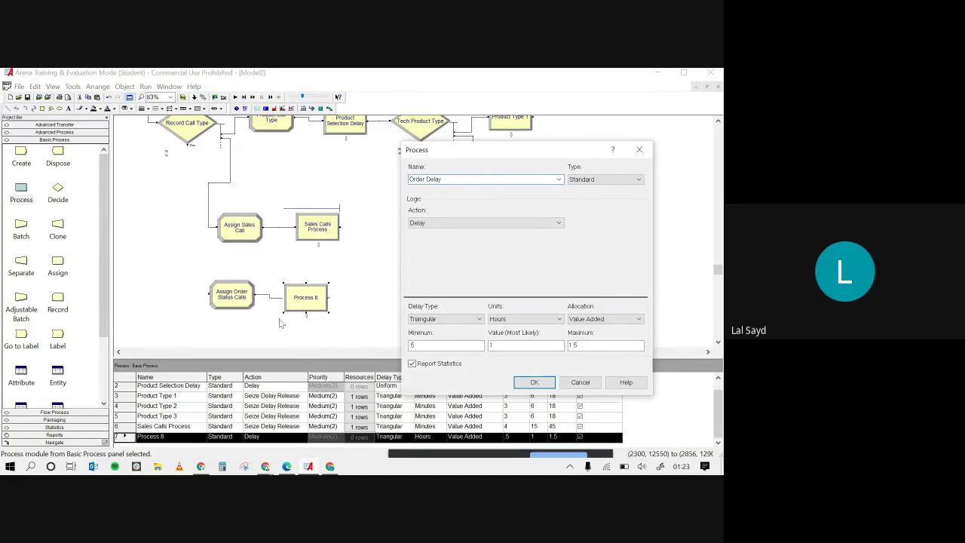
left_click(518, 224)
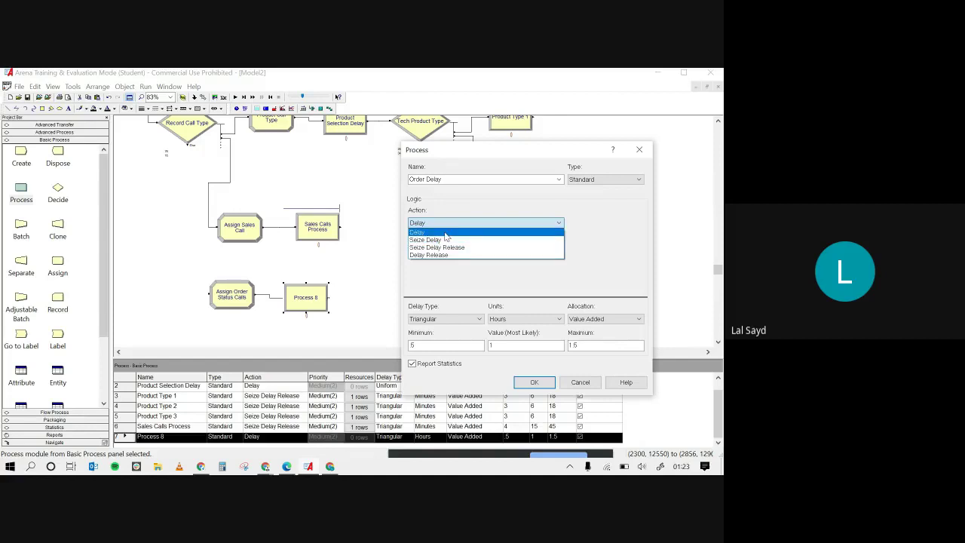
left_click(445, 232)
left_click(488, 224)
left_click(427, 232)
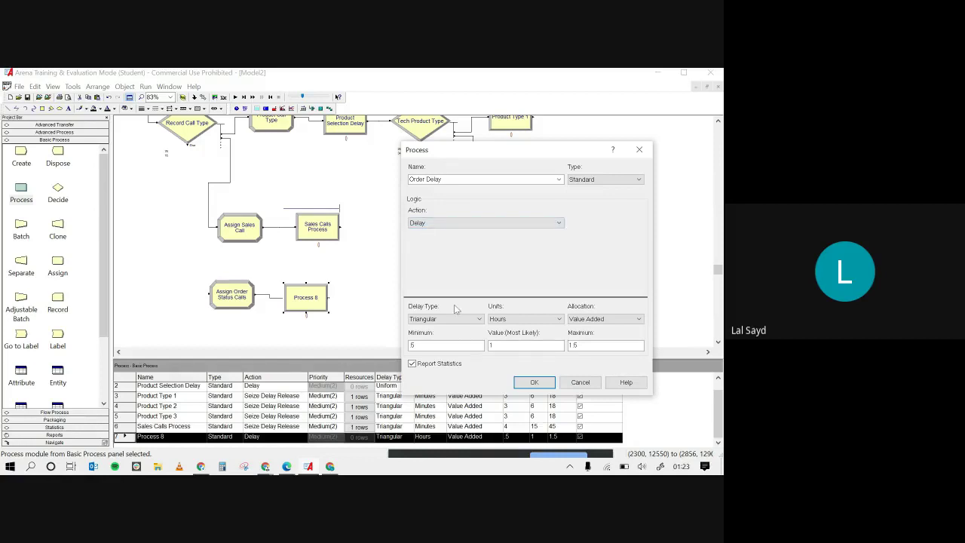
left_click(497, 319)
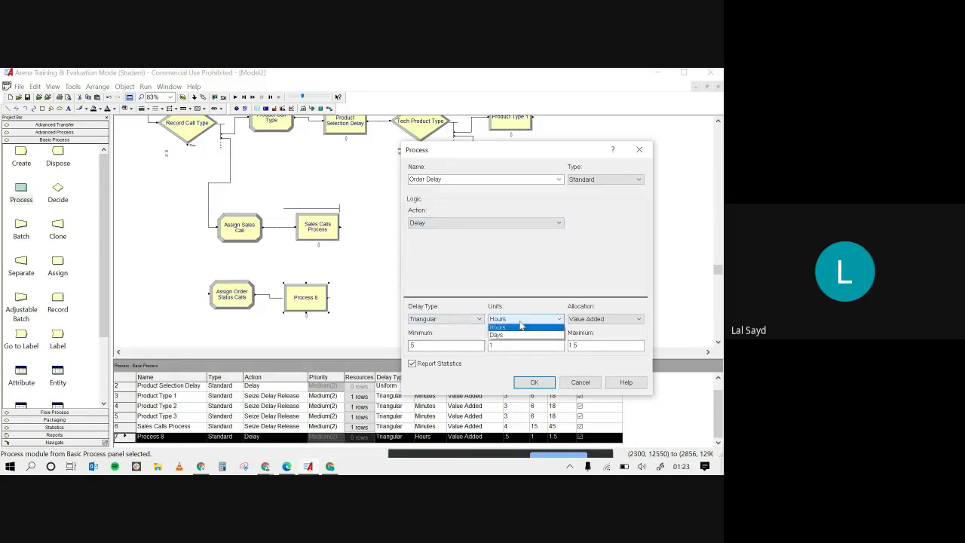
left_click(502, 337)
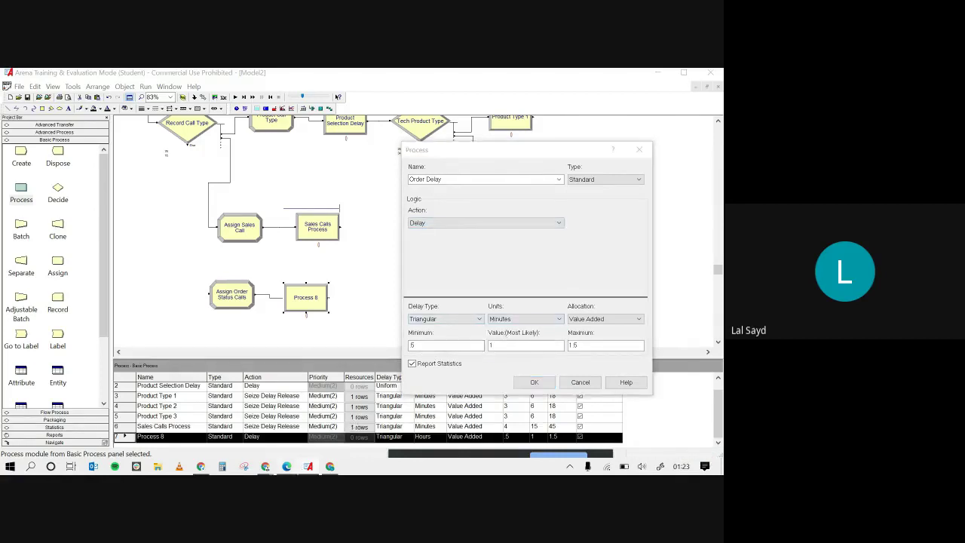
Check the order status conversation time in Google Slides and enter minimum 3, most likely 3 and maximum 4 for Order Delay, with Value Added allocation.
key("alt+Tab")
left_click(334, 341)
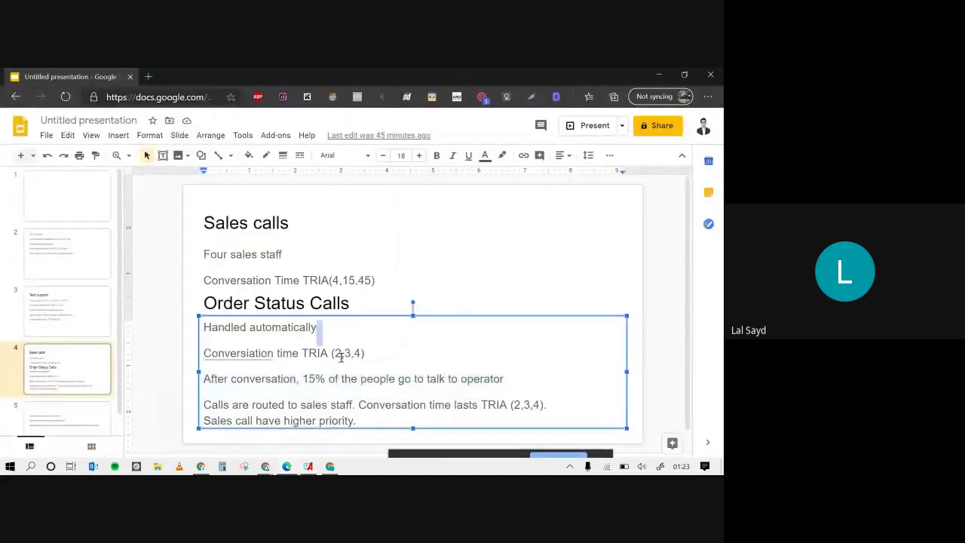
triple_click(341, 357)
key("alt+Tab")
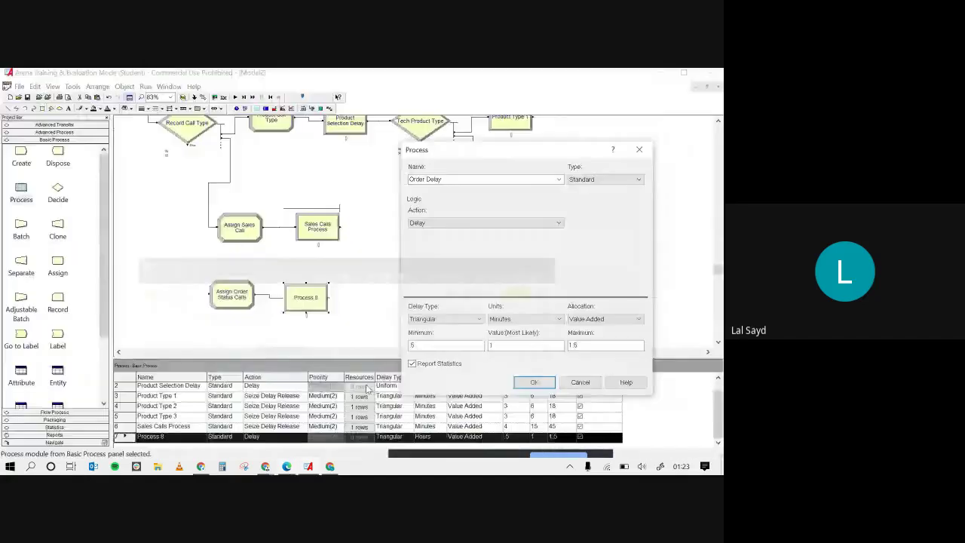
double_click(448, 346)
type("20")
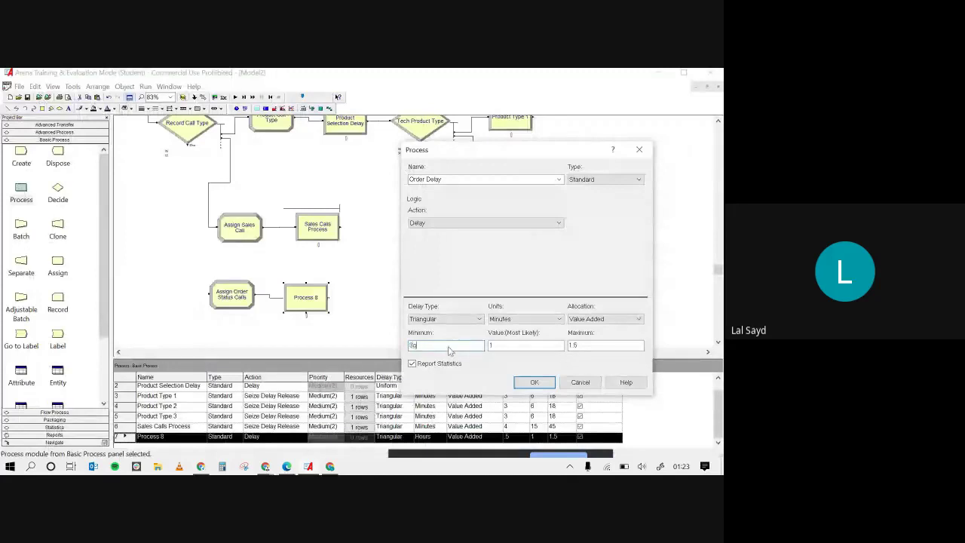
key("Tab")
type("8")
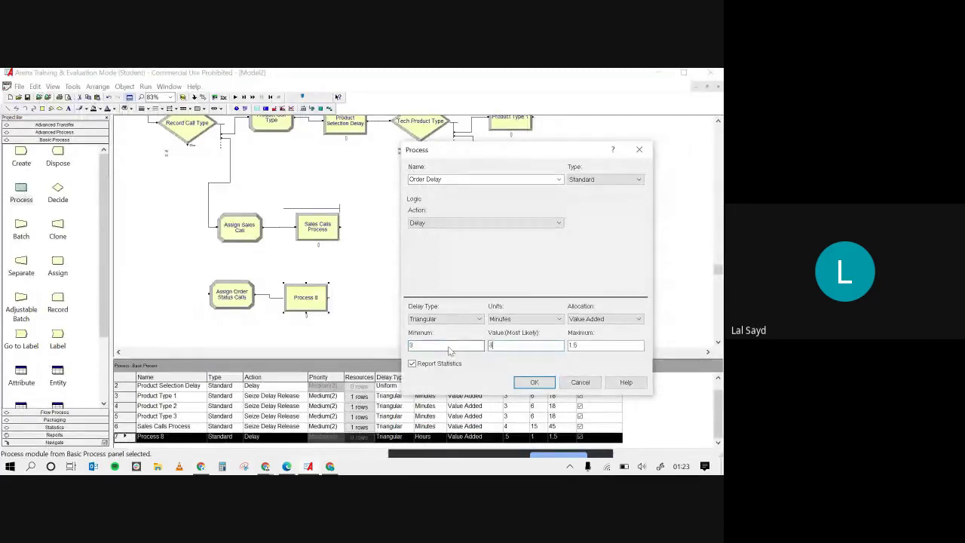
key("Tab")
type("4")
left_click(612, 319)
left_click(595, 329)
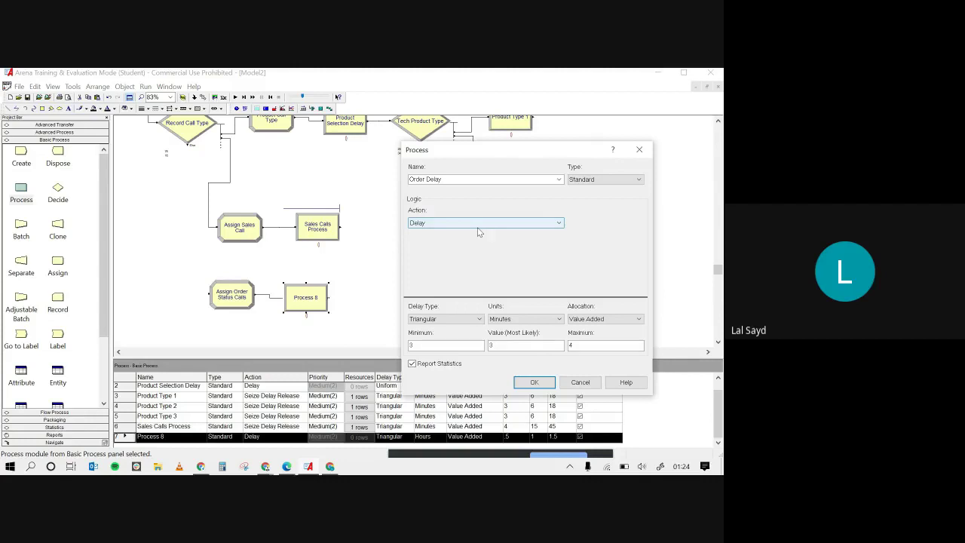
Set the minimum delay of the Order Delay process to 2 and accept its settings.
double_click(458, 347)
type("2")
key("Return")
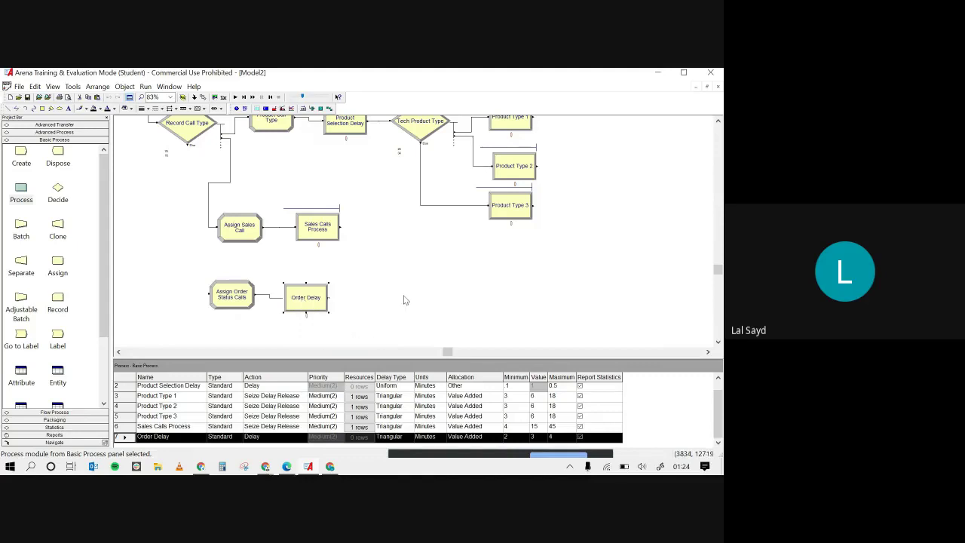
Switch to Google Slides and read what share of order status callers go on to talk to an operator.
left_click(287, 466)
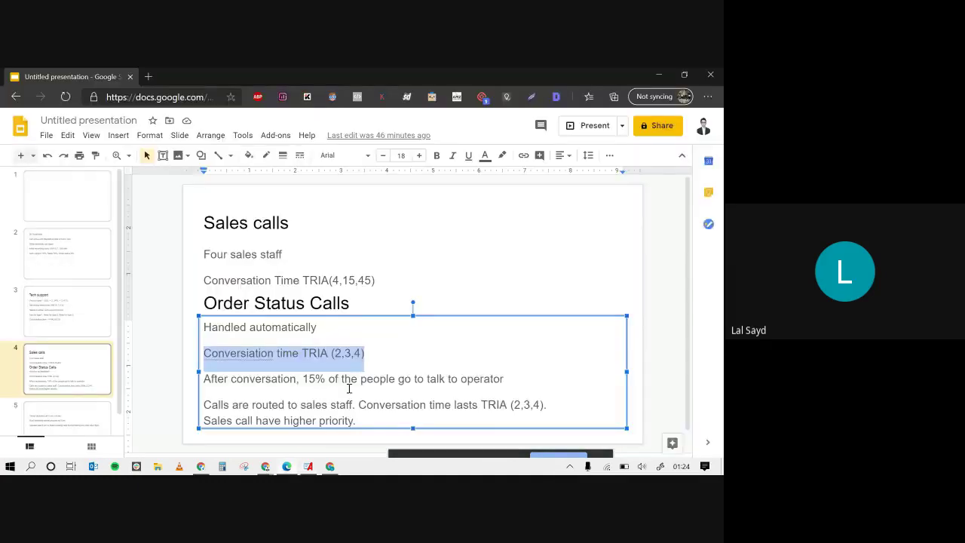
double_click(350, 384)
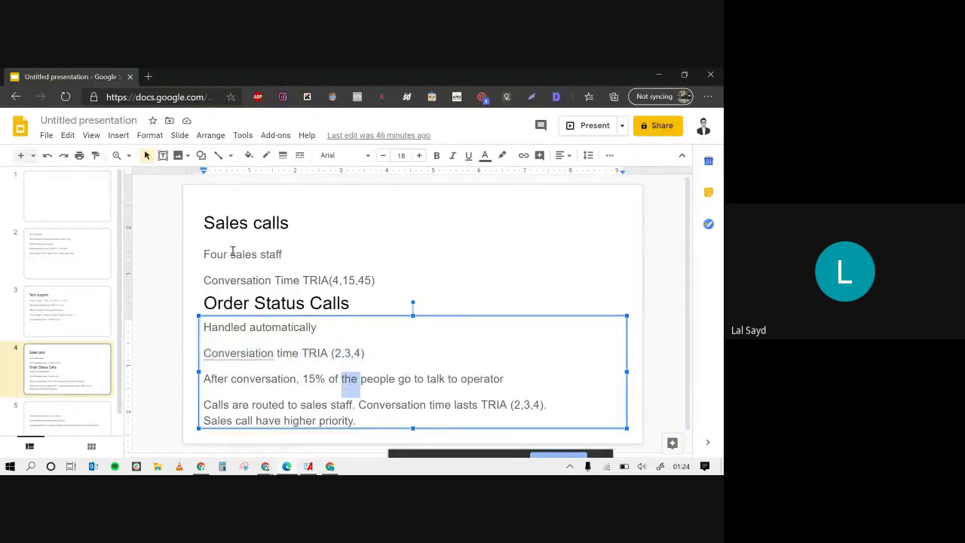
Check the sales staff line in the slides, switch back to Arena and add a Decide module after Order Delay.
triple_click(274, 254)
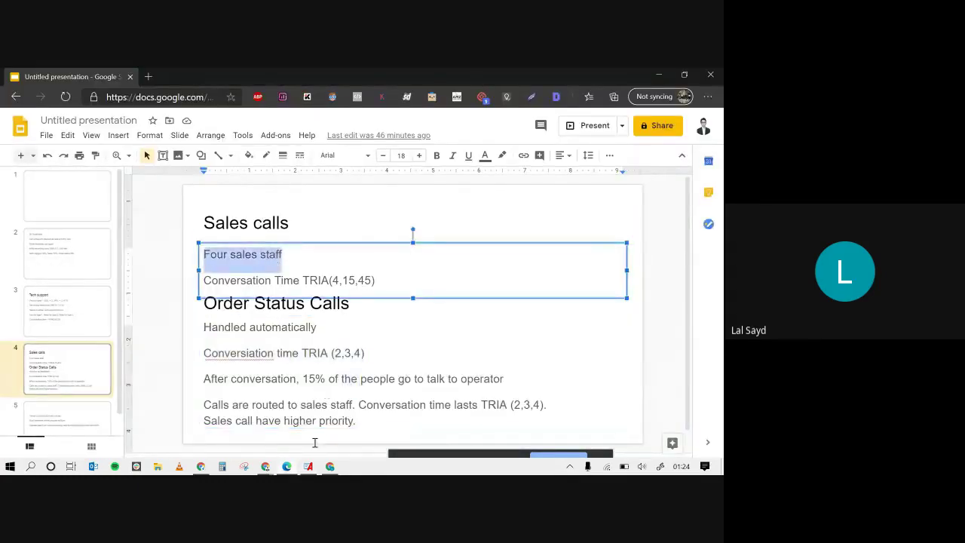
left_click(312, 466)
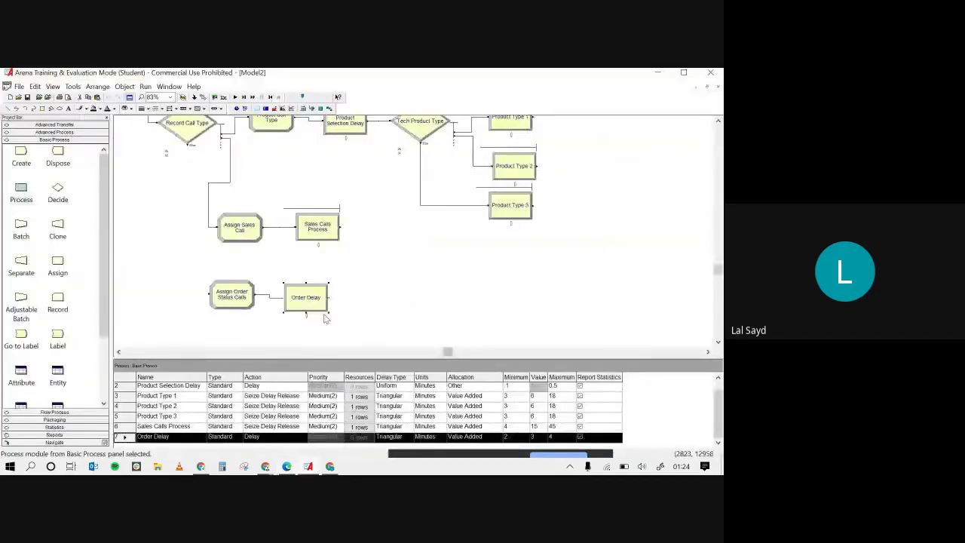
left_click_drag(69, 200, 350, 301)
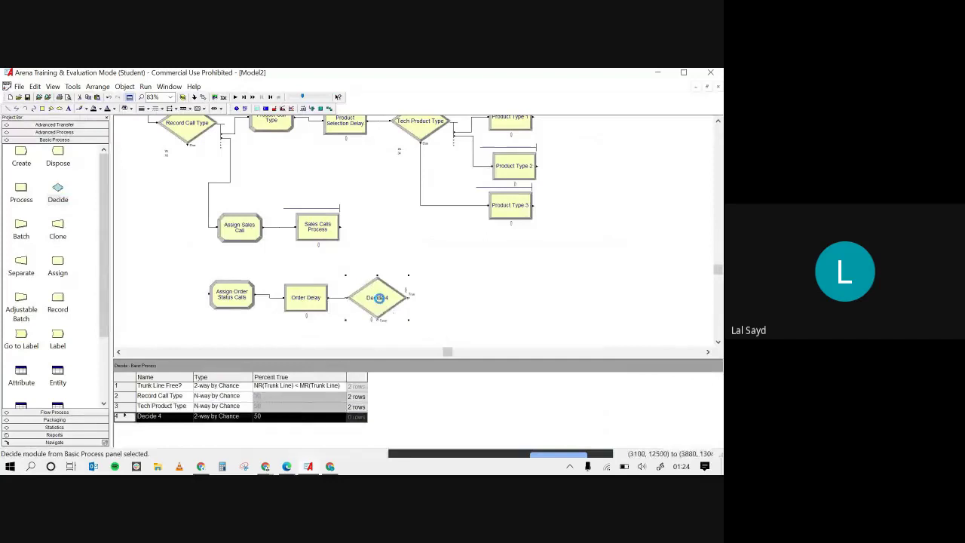
Name the new Decide module Order Status Going to Sales and set its percent true to 15.
double_click(380, 302)
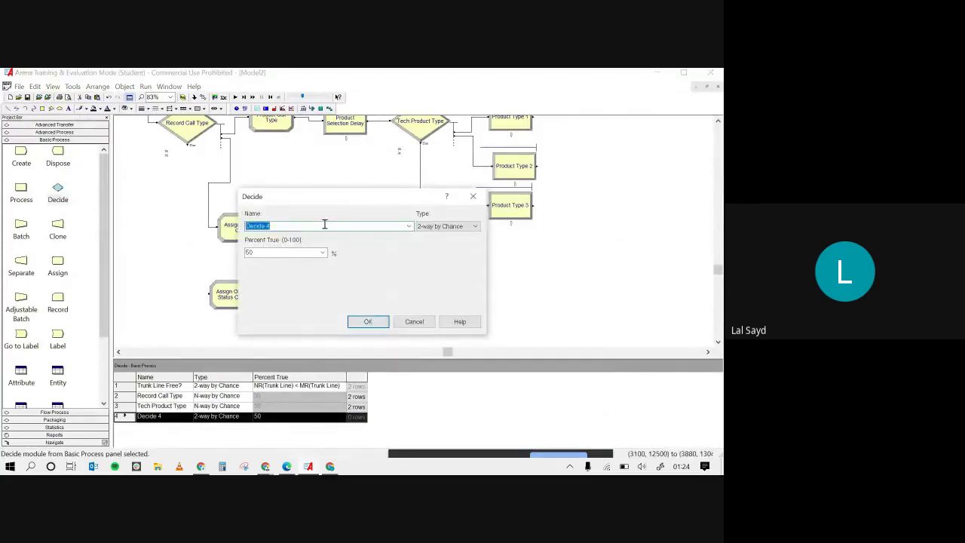
key("BackSpace")
type("Order Status Going to")
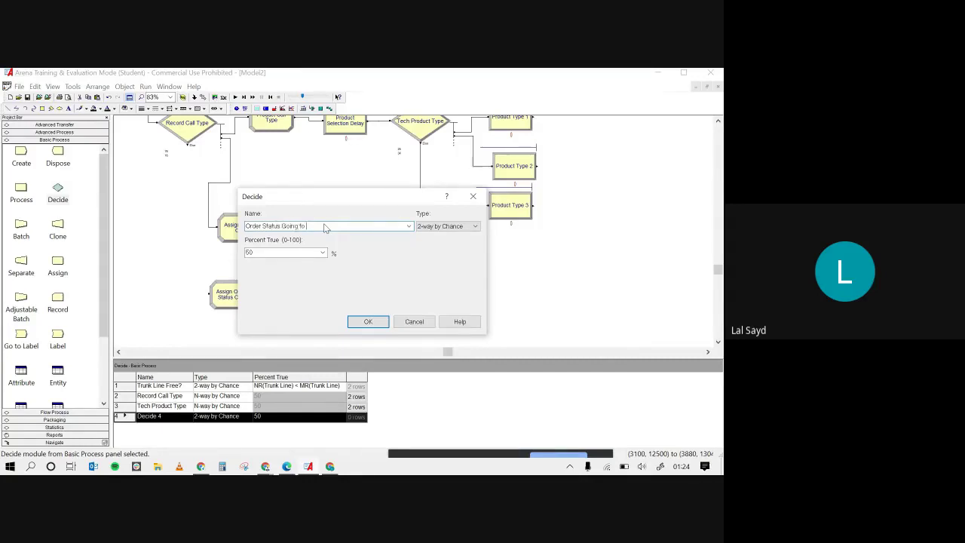
type("ESales")
double_click(286, 253)
type("15")
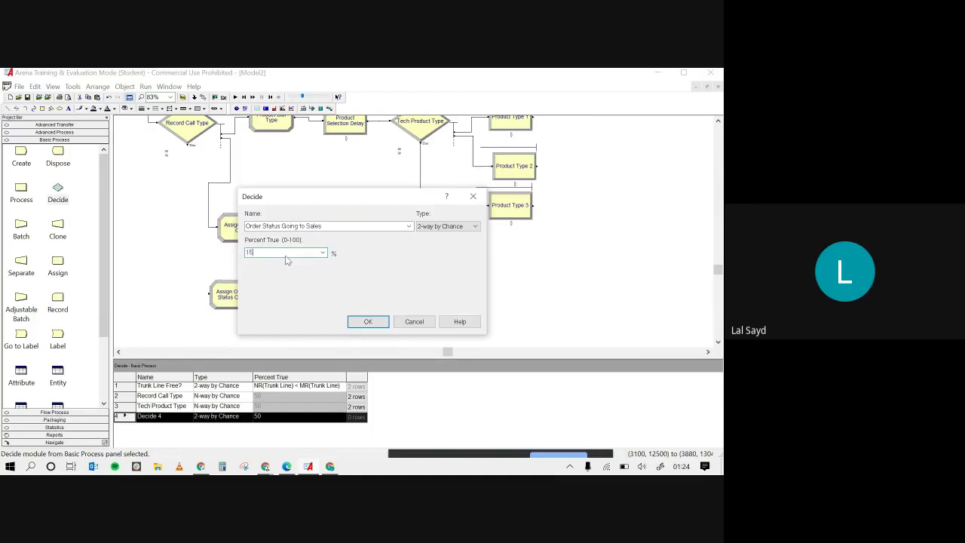
left_click(368, 322)
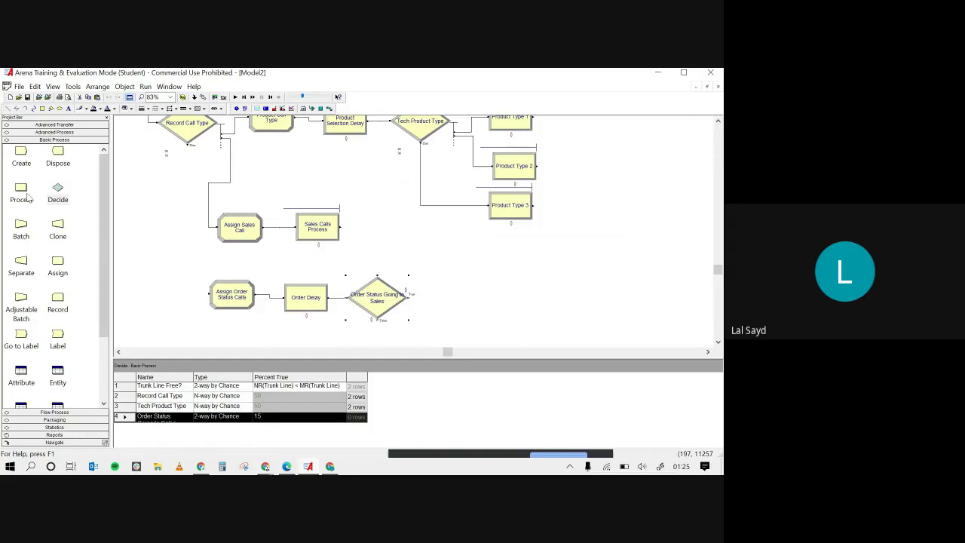
Add a Seize module to the true branch of Order Status Going to Sales.
left_click(50, 132)
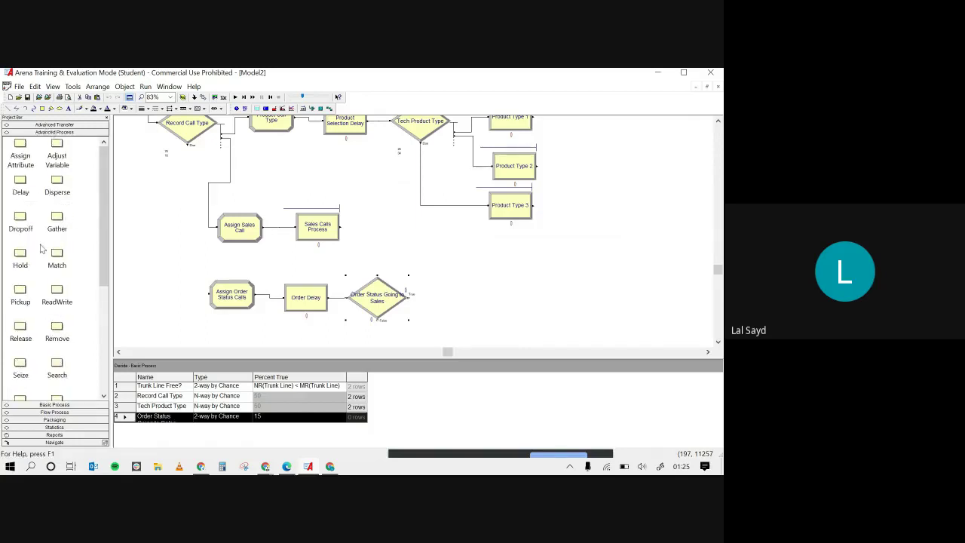
scroll(64, 304, "down", 2)
scroll(53, 333, "down", 2)
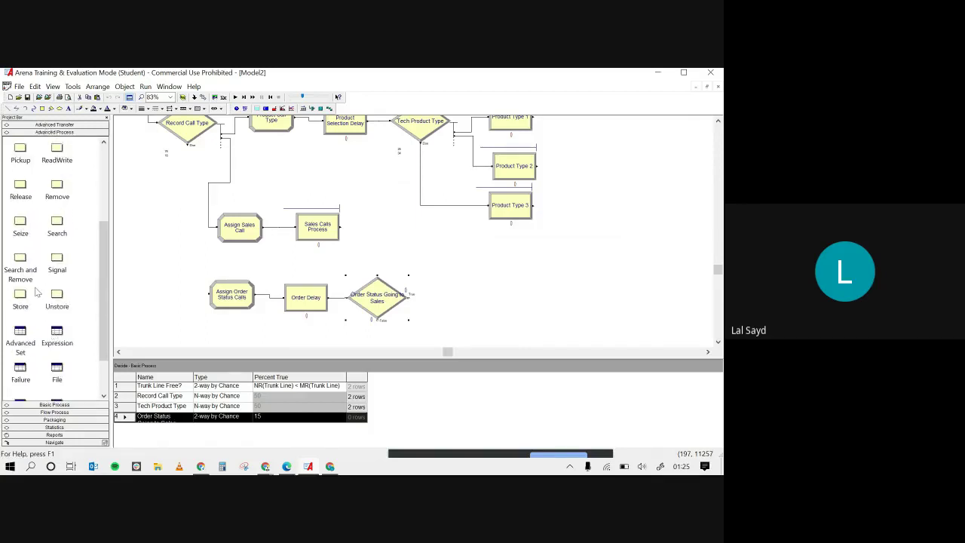
left_click_drag(20, 222, 441, 302)
Name the new Seize module Seize Sale Line.
double_click(461, 299)
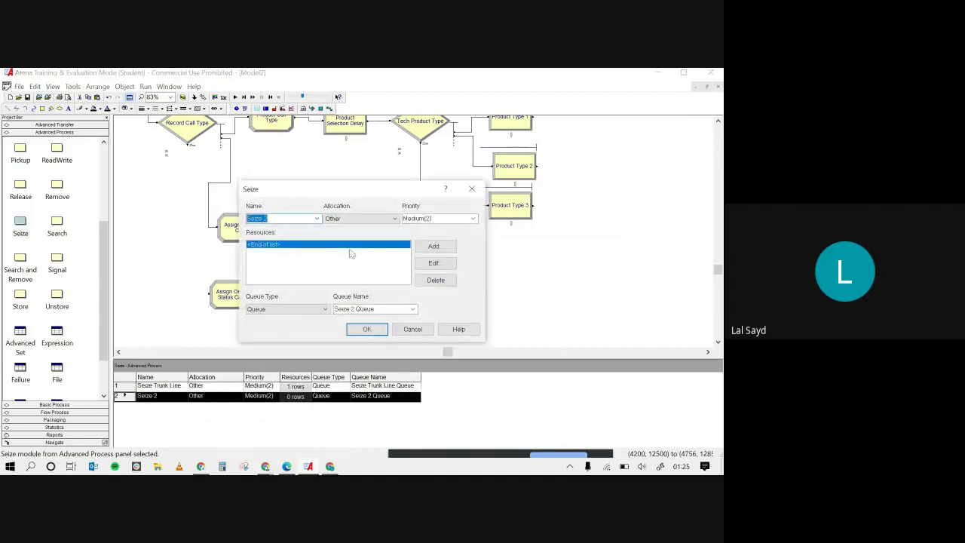
left_click(316, 219)
left_click(315, 219)
left_click(316, 218)
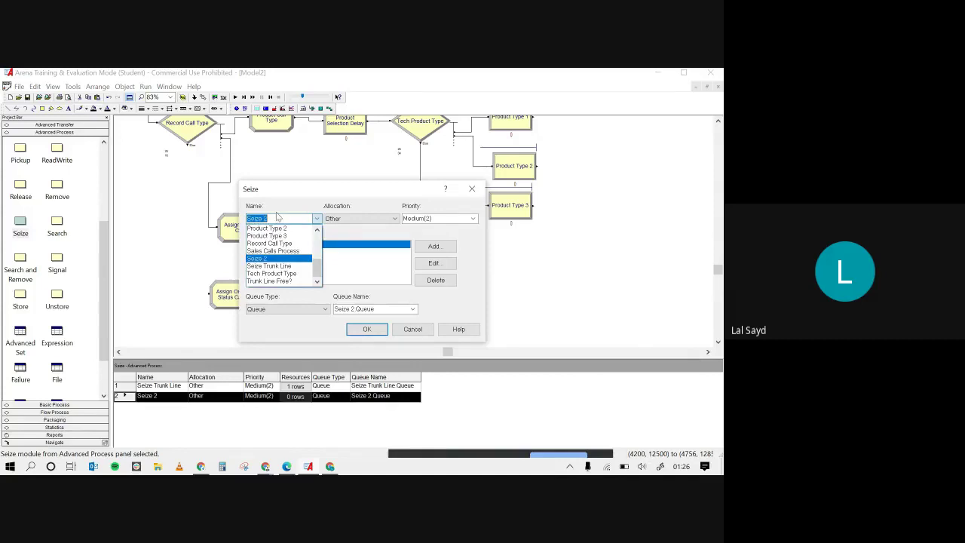
left_click(293, 218)
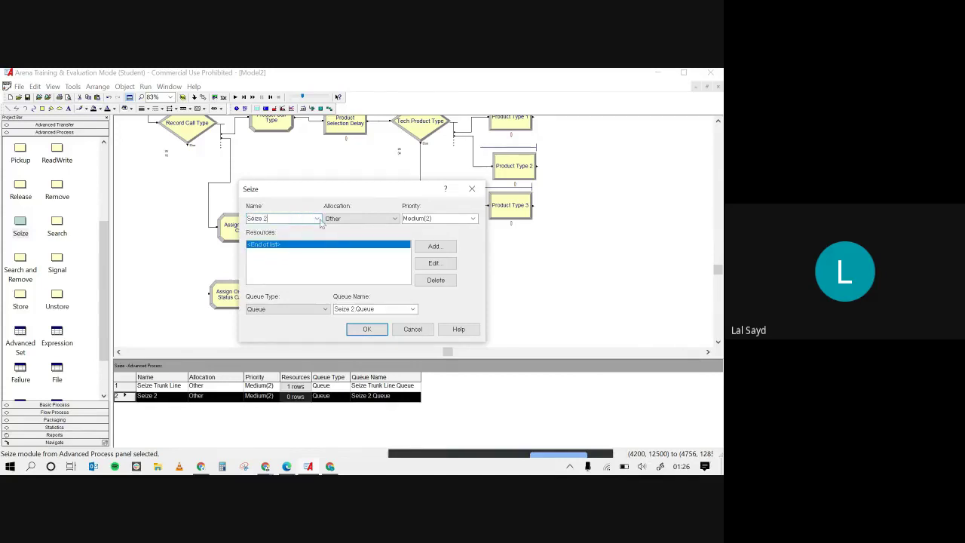
left_click(316, 219)
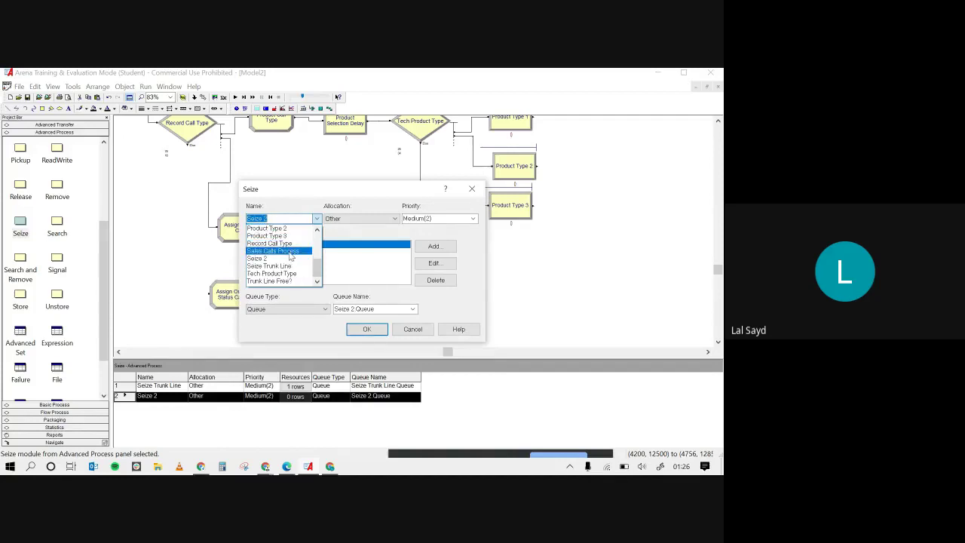
left_click(286, 217)
left_click(287, 217)
key("BackSpace")
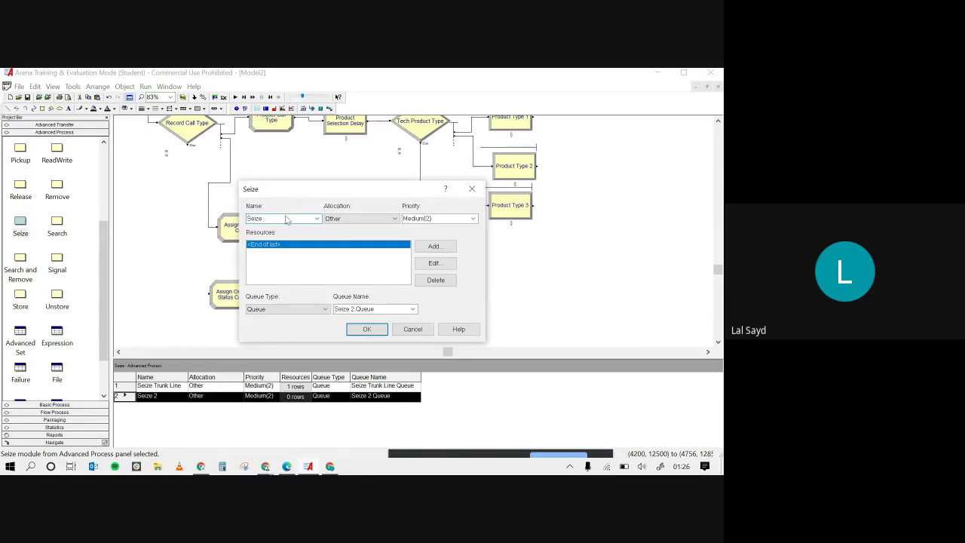
type("Sale Line")
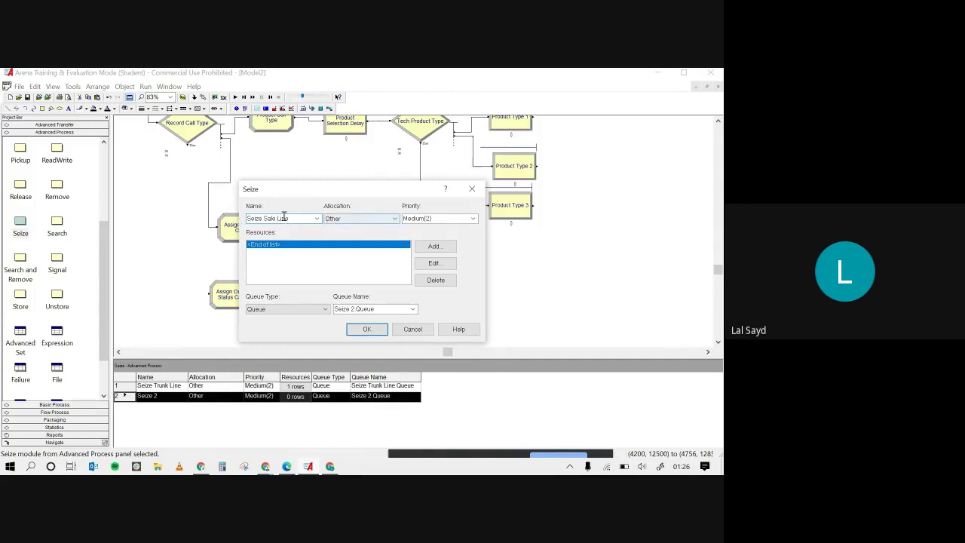
left_click(343, 220)
left_click(343, 220)
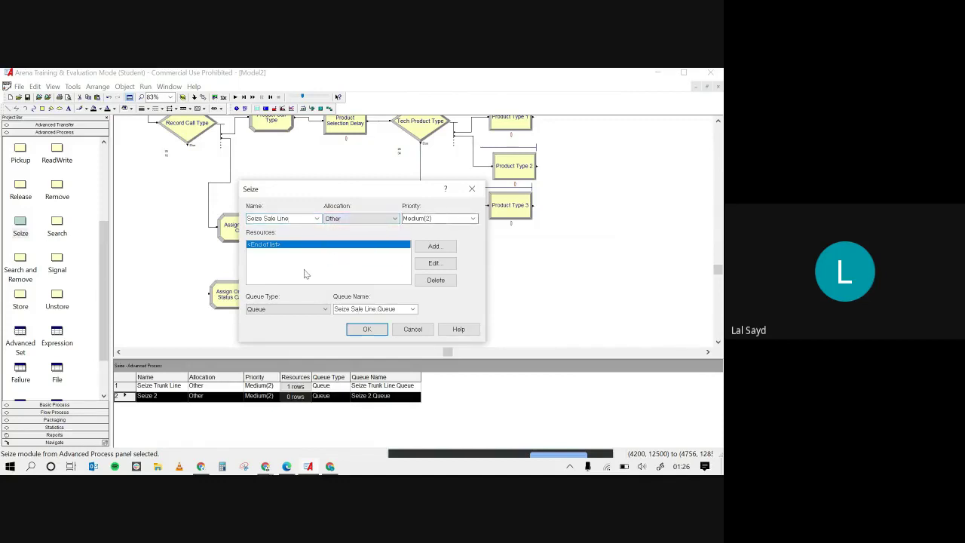
Add Sales Resource to the resources of Seize Sale Line, seizing 1 unit.
double_click(333, 245)
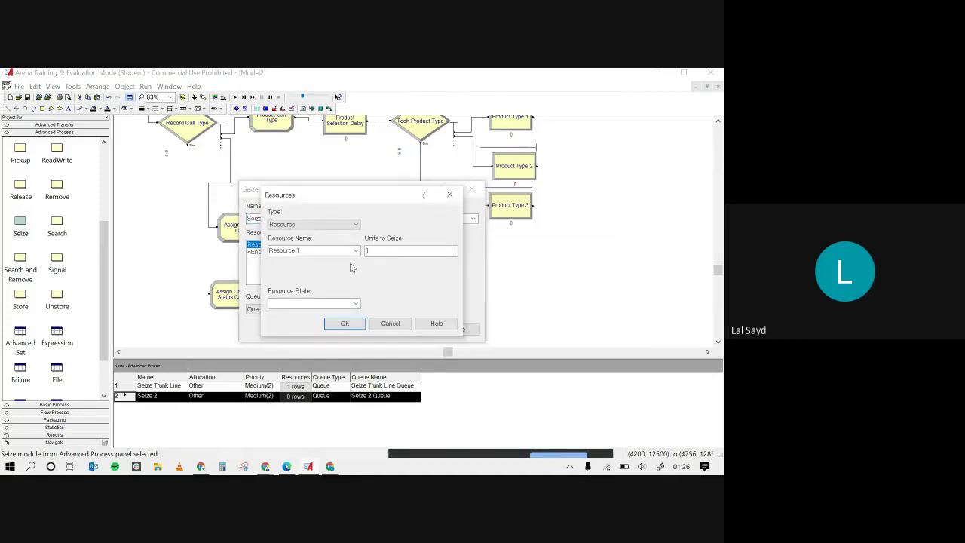
left_click(356, 250)
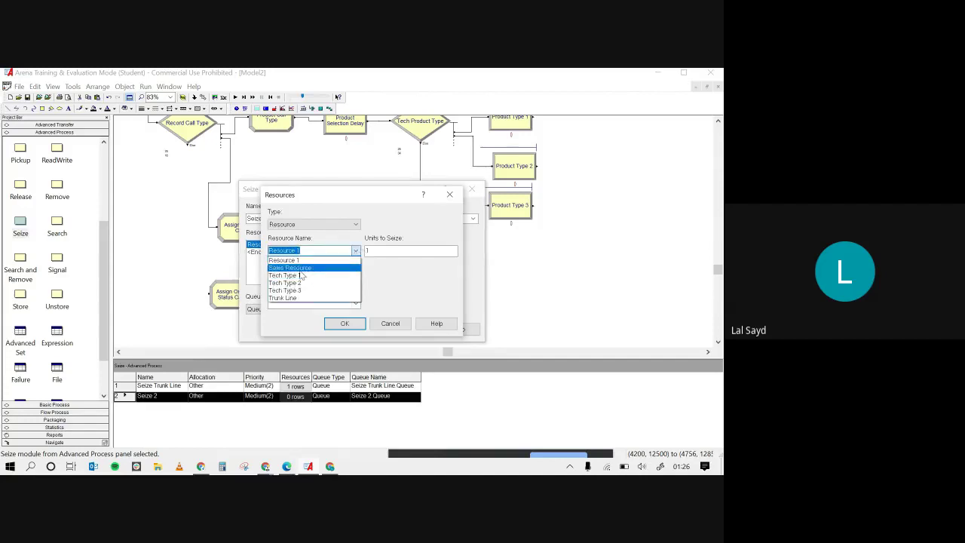
left_click(300, 269)
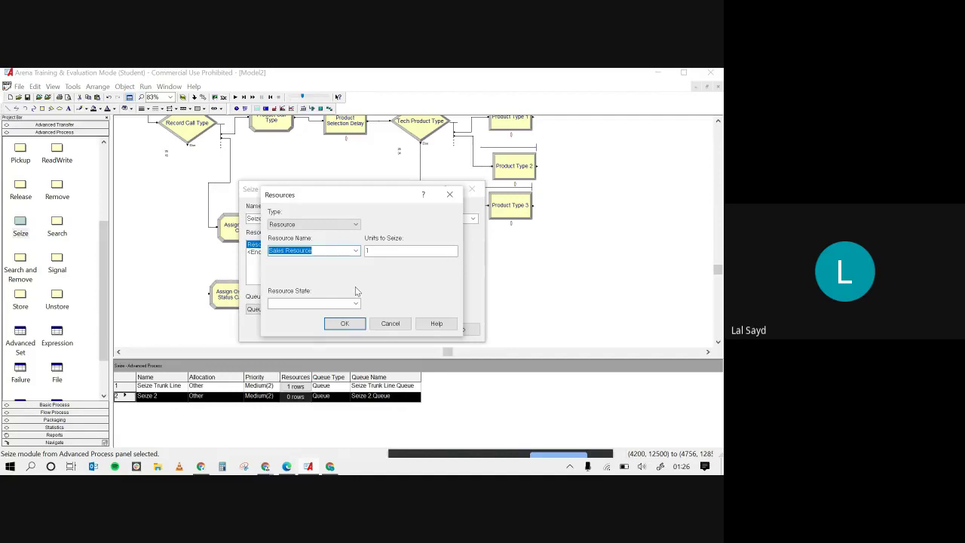
left_click(352, 324)
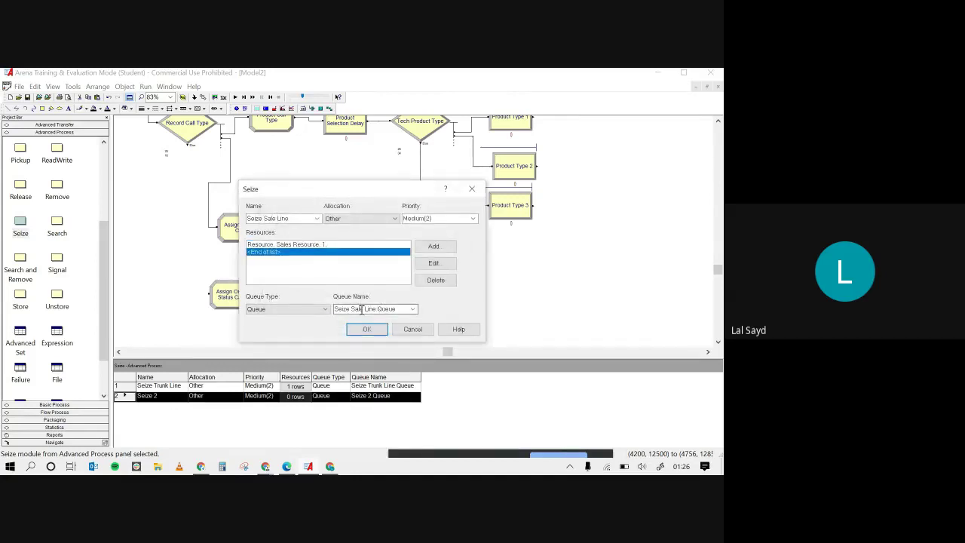
left_click(413, 310)
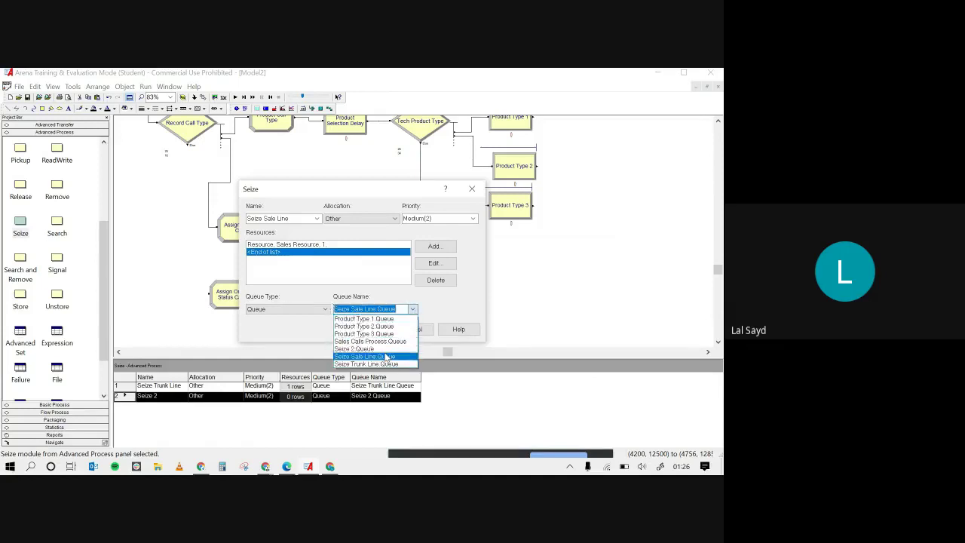
left_click(347, 356)
left_click(274, 218)
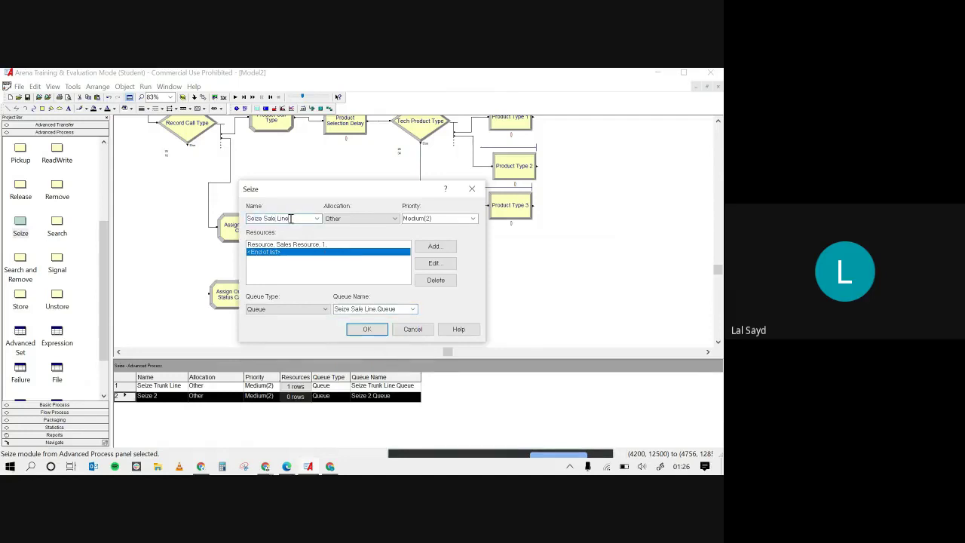
left_click_drag(290, 218, 246, 219)
left_click_drag(386, 185, 229, 228)
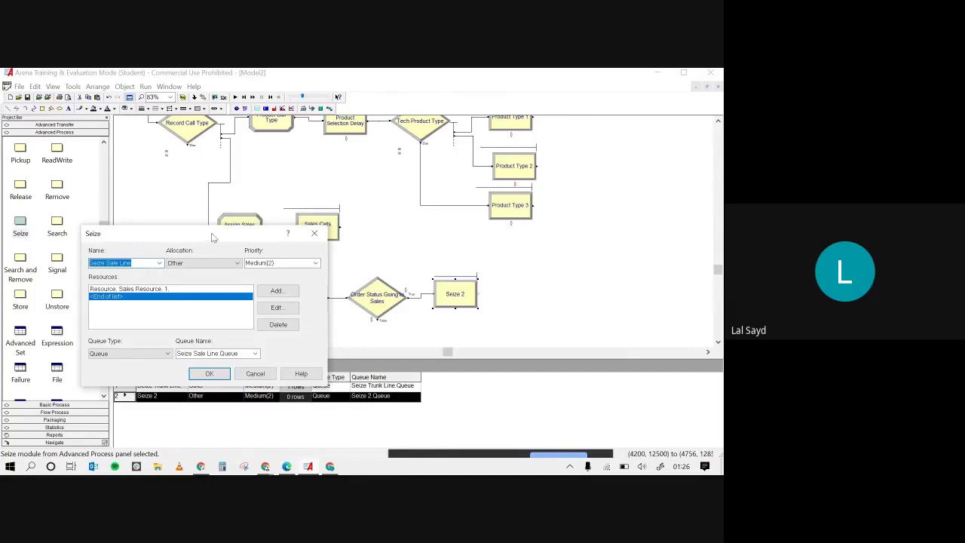
left_click_drag(212, 233, 219, 220)
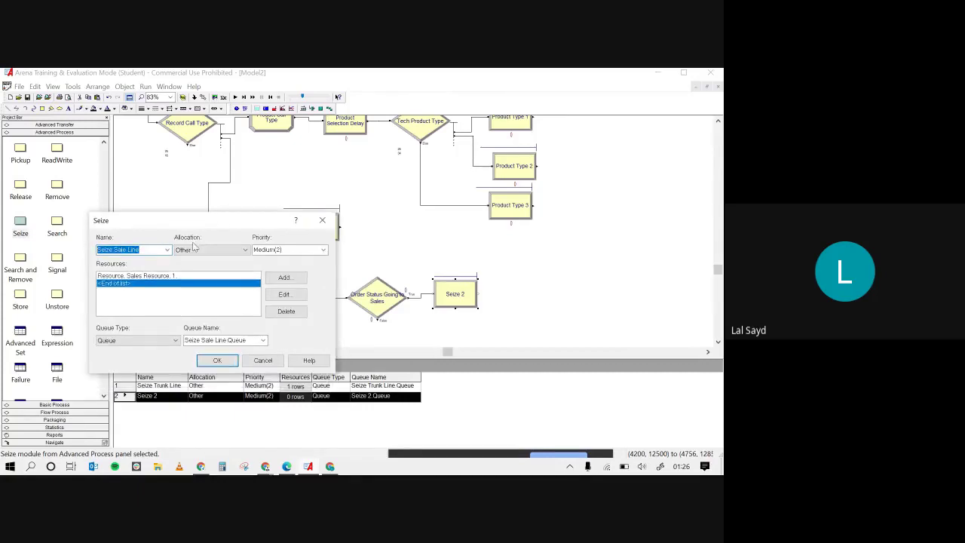
left_click(242, 340)
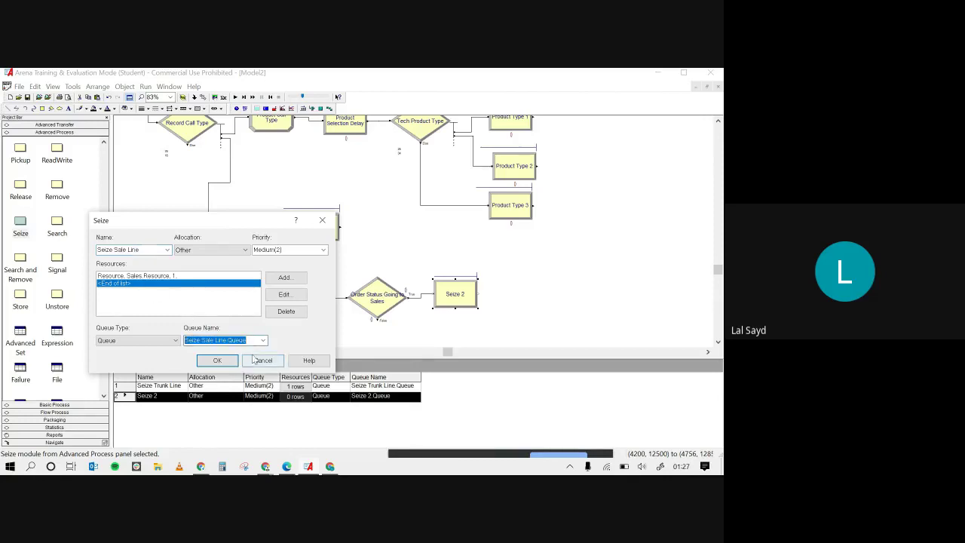
left_click(249, 340)
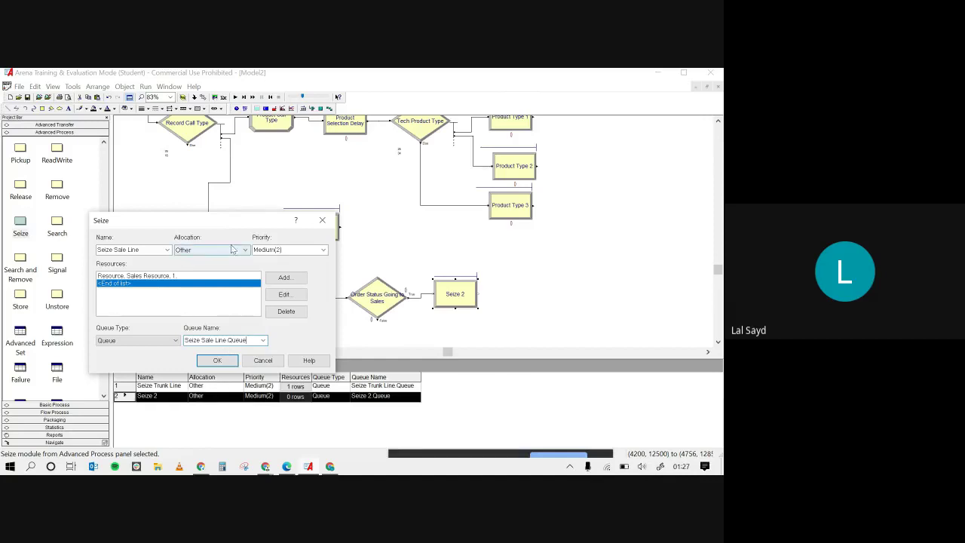
left_click_drag(234, 220, 236, 242)
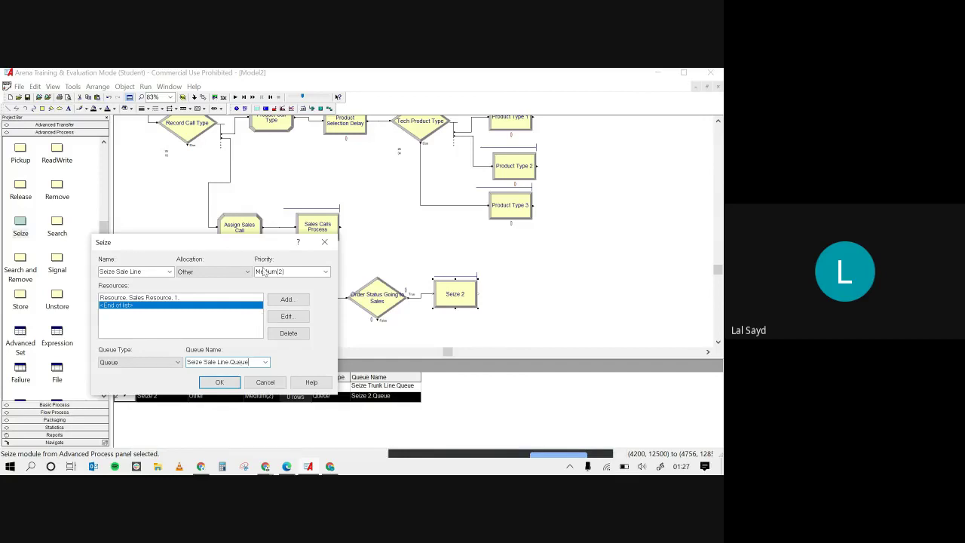
left_click_drag(260, 248, 260, 286)
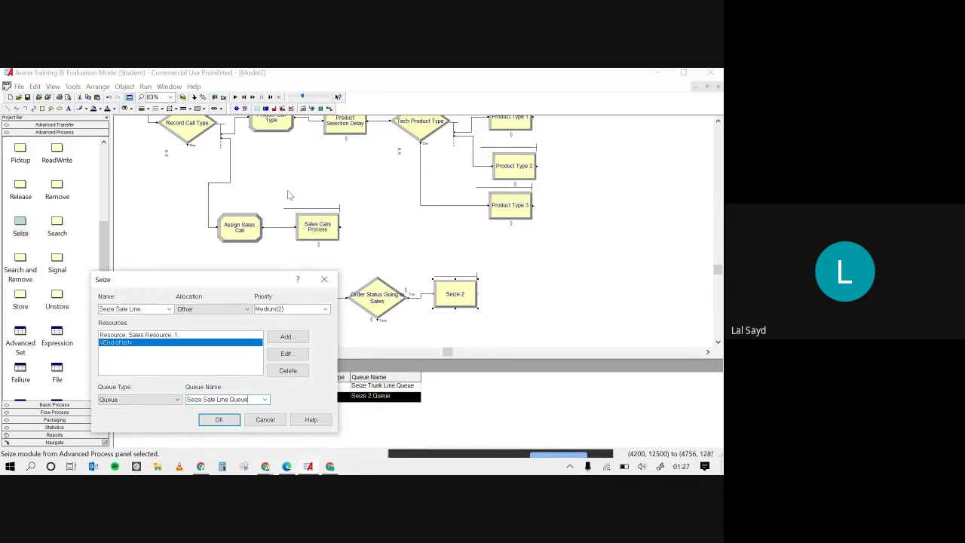
left_click_drag(237, 283, 238, 257)
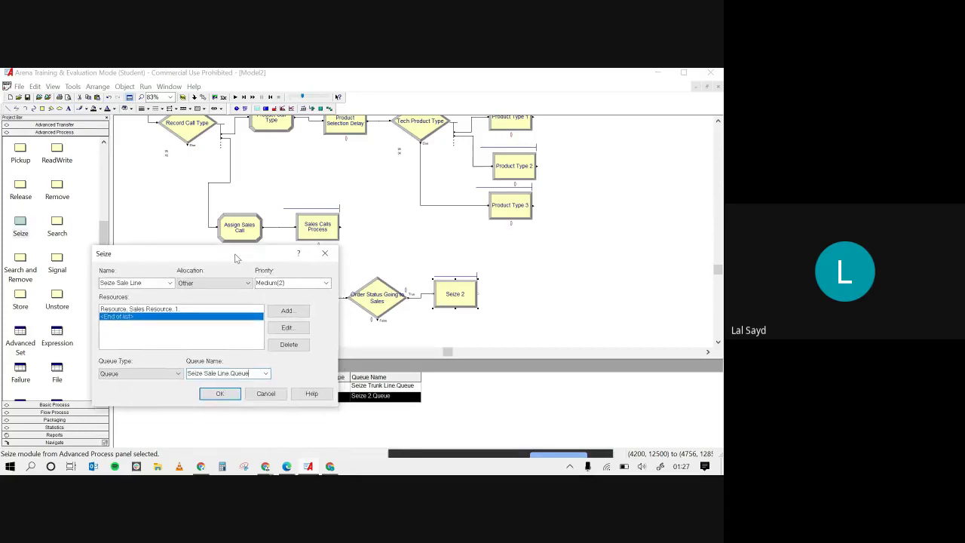
Set the queue of Seize Sale Line to Sales Calls Process.Queue and accept the Seize settings.
left_click(266, 373)
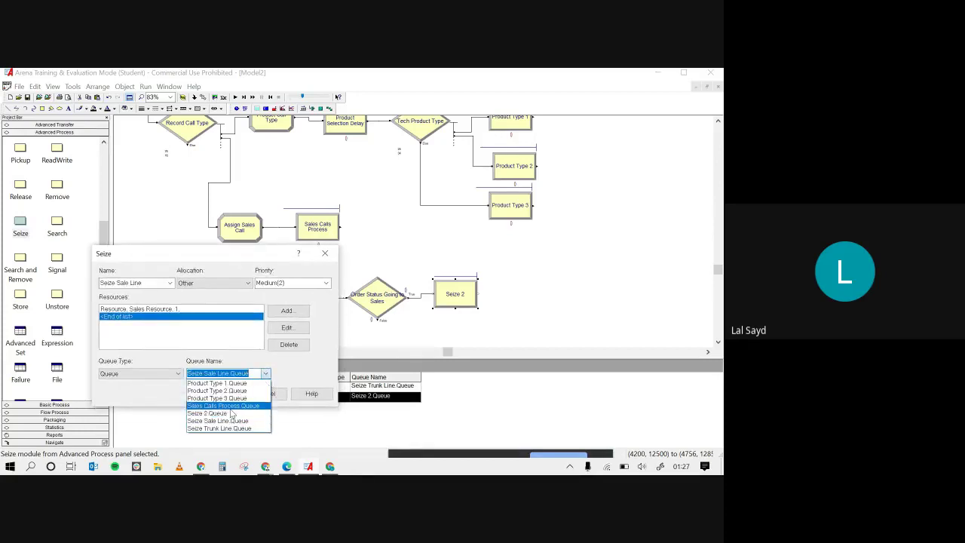
left_click(231, 408)
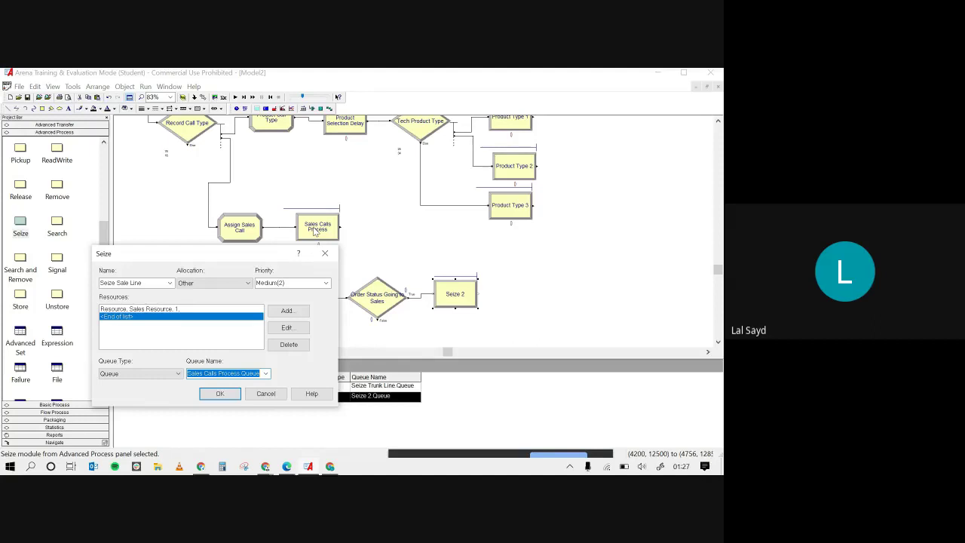
left_click(228, 398)
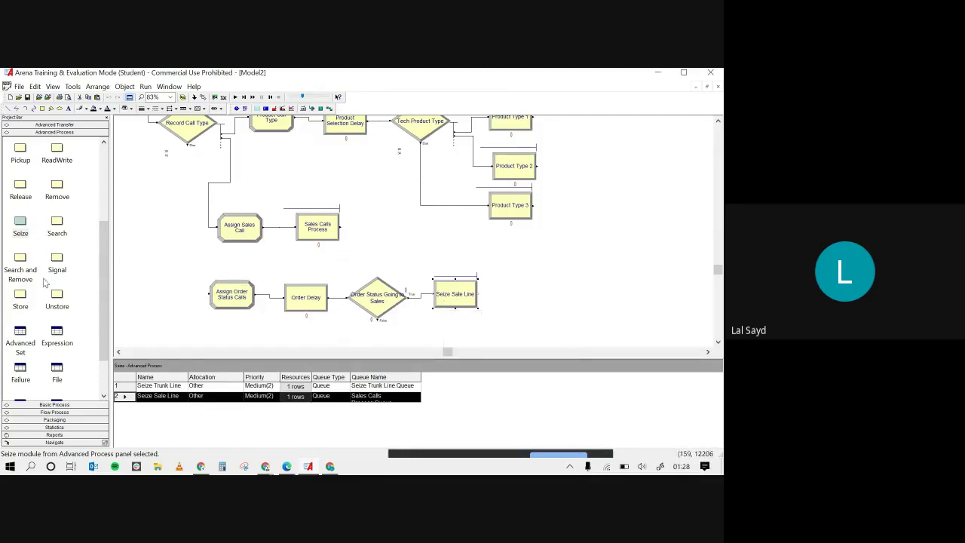
Add a Process module after Seize Sale Line and open its settings.
left_click(71, 405)
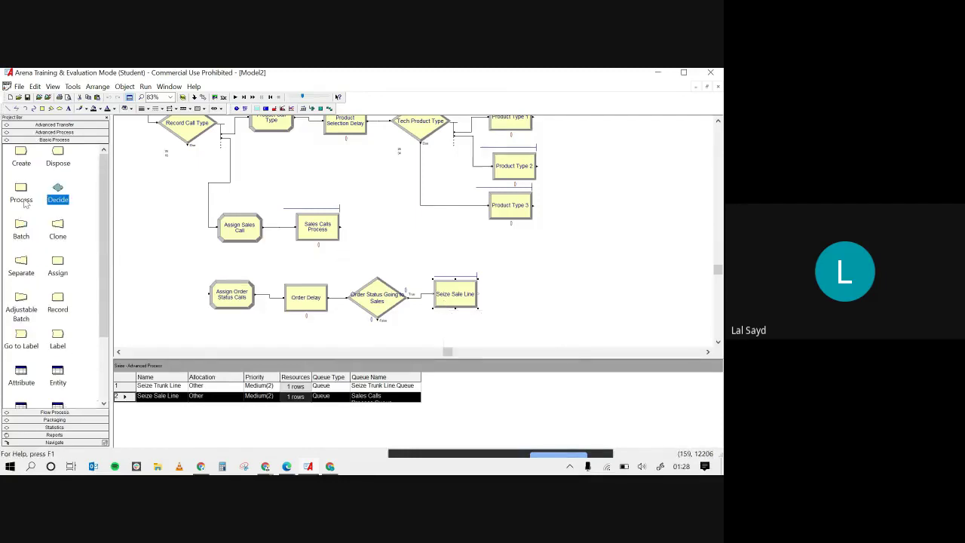
left_click_drag(23, 201, 505, 298)
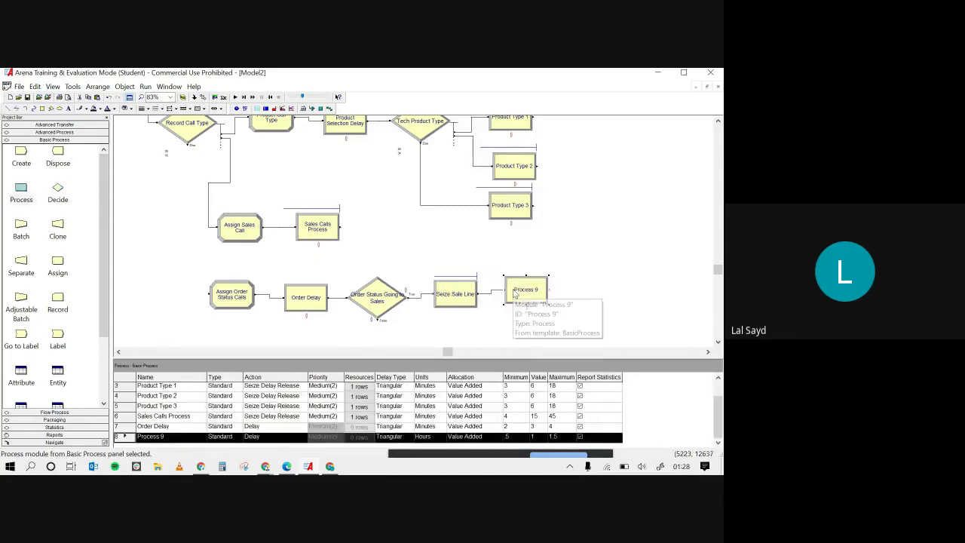
double_click(513, 293)
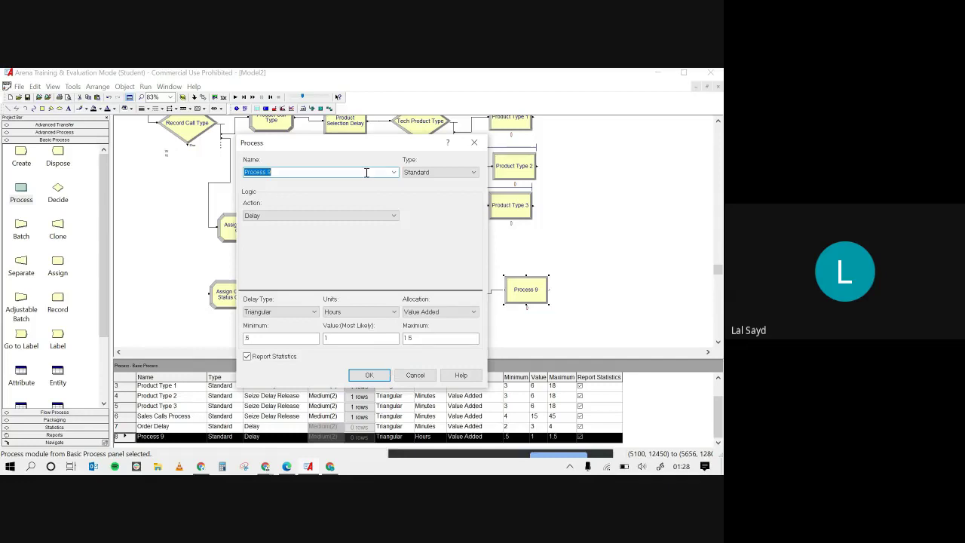
Discard the Process settings and delete the Process 9 module after Seize Sale Line.
left_click_drag(379, 143, 317, 164)
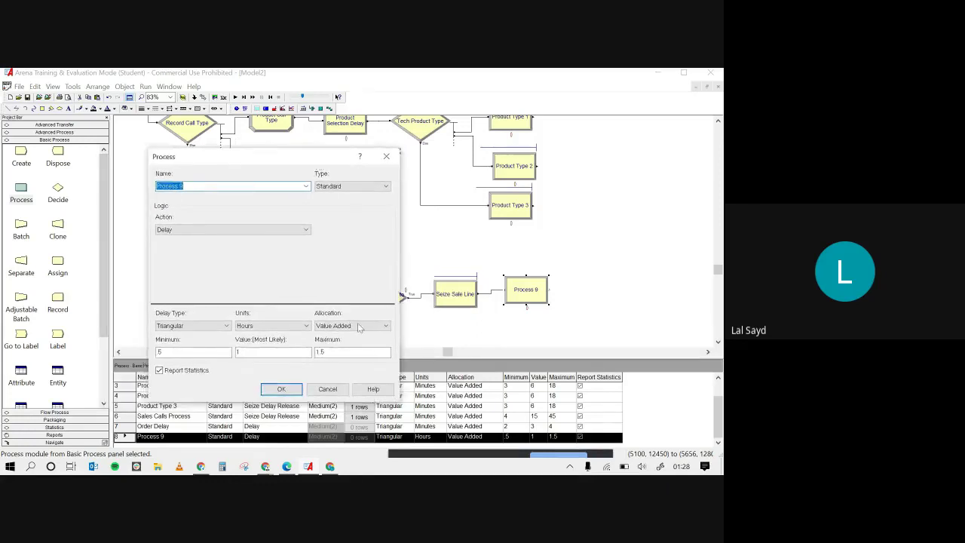
left_click(328, 390)
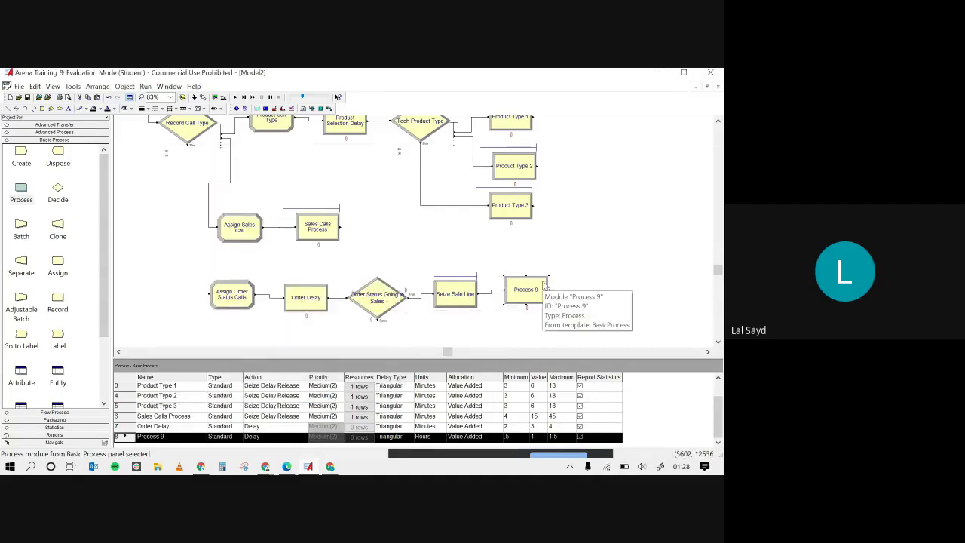
key("Delete")
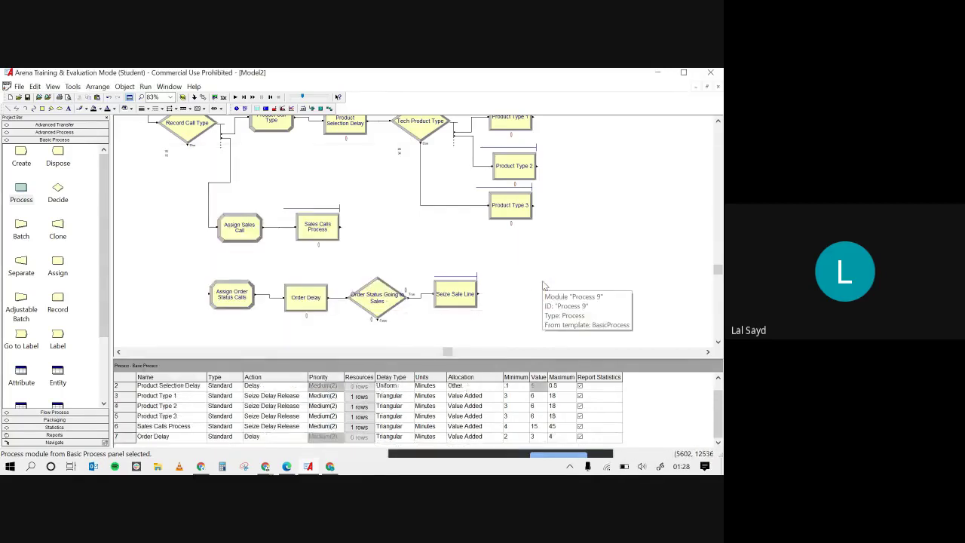
Add a Delay module after Seize Sale Line and name it Order Talk Delay.
left_click(60, 263)
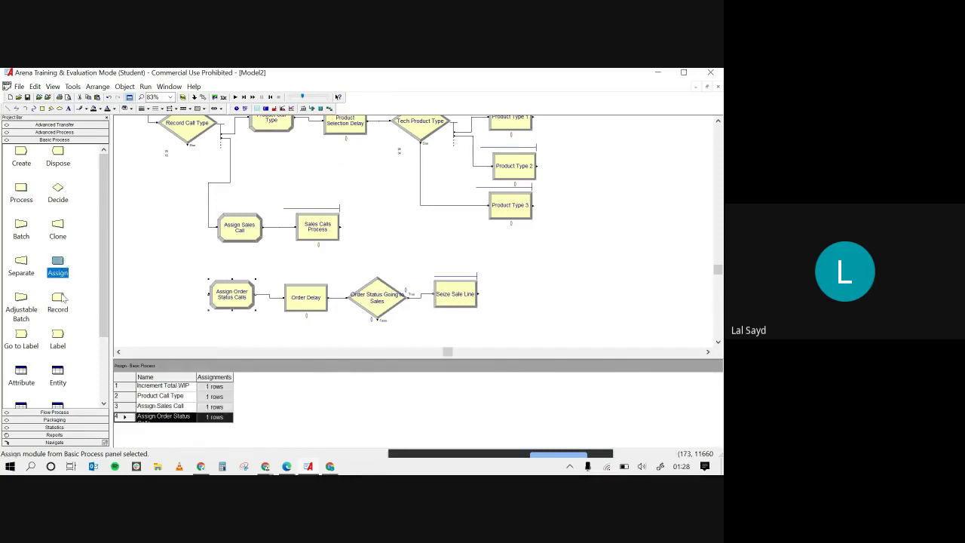
left_click(449, 304)
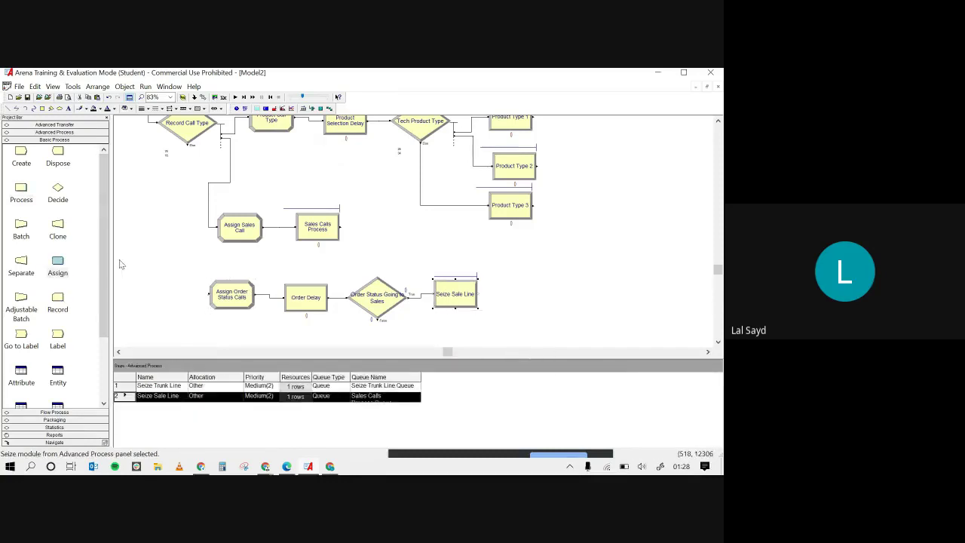
scroll(30, 276, "down", 2)
scroll(30, 276, "up", 1)
scroll(30, 276, "up", 1)
left_click(61, 133)
scroll(57, 192, "up", 3)
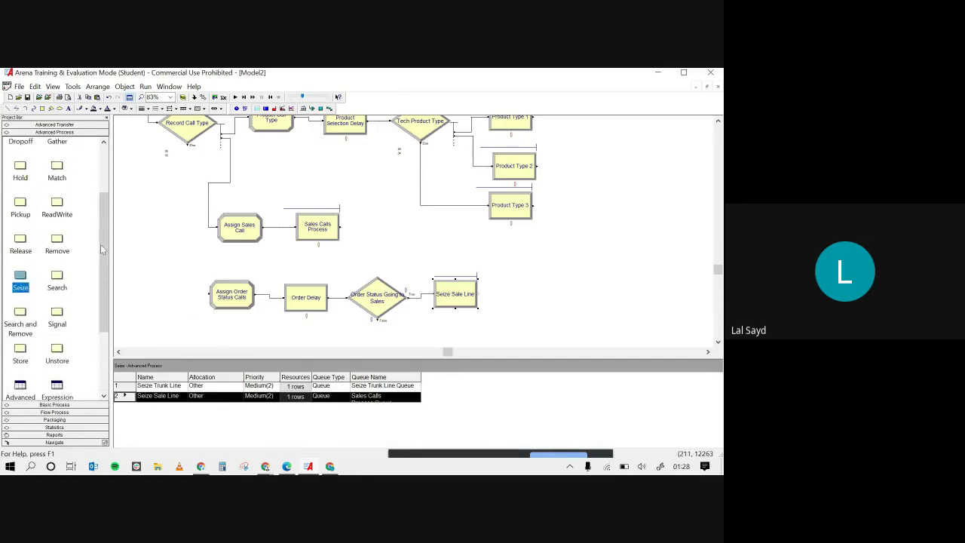
scroll(86, 209, "up", 1)
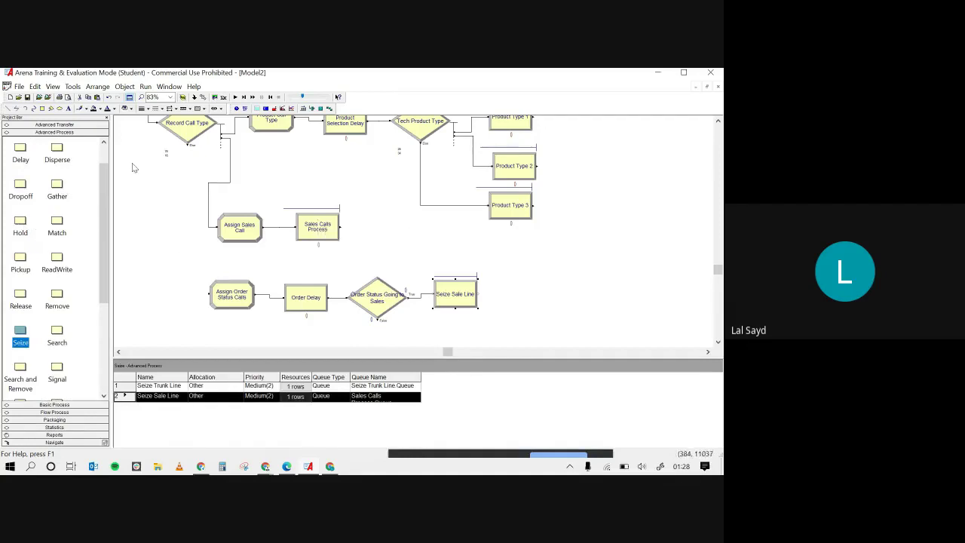
left_click_drag(21, 160, 494, 297)
double_click(498, 295)
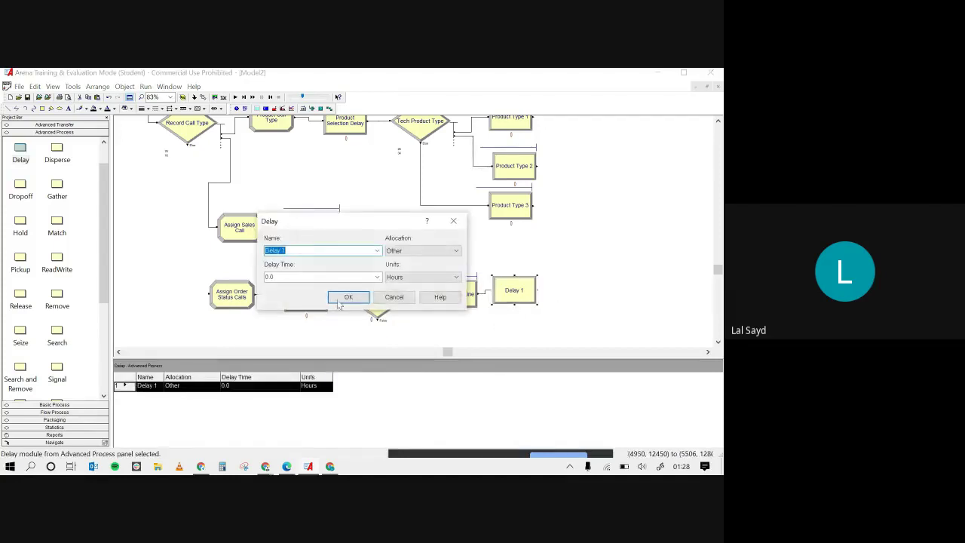
key("BackSpace")
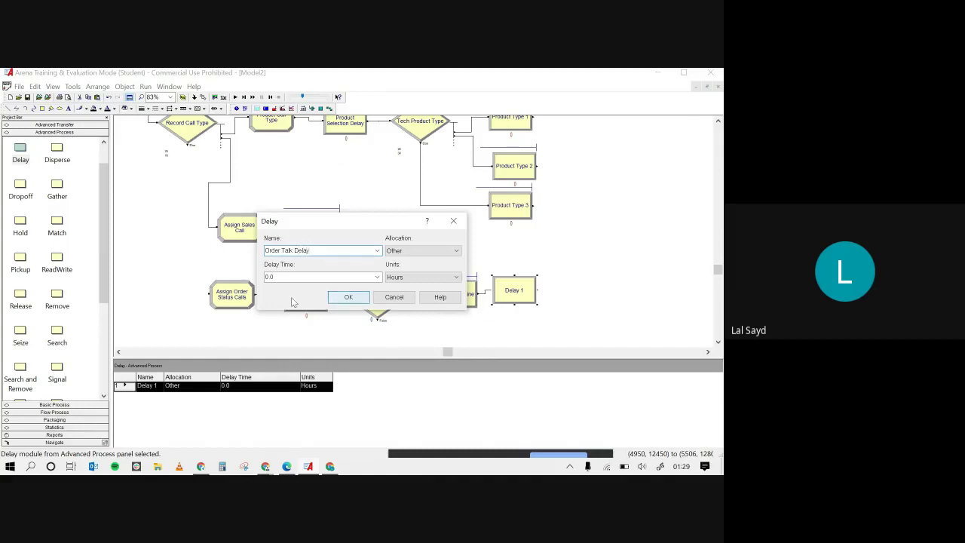
Set the delay time of Order Talk Delay to TRIA(2,3,4) in minutes, consulting the operator conversation time in the Google Slides presentation.
double_click(347, 277)
key("BackSpace")
type("TRIA(")
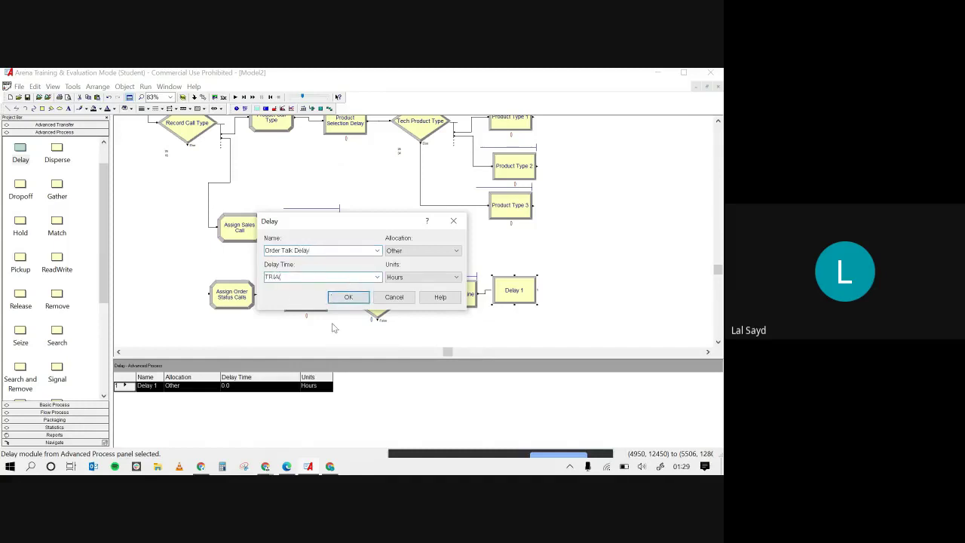
left_click(286, 466)
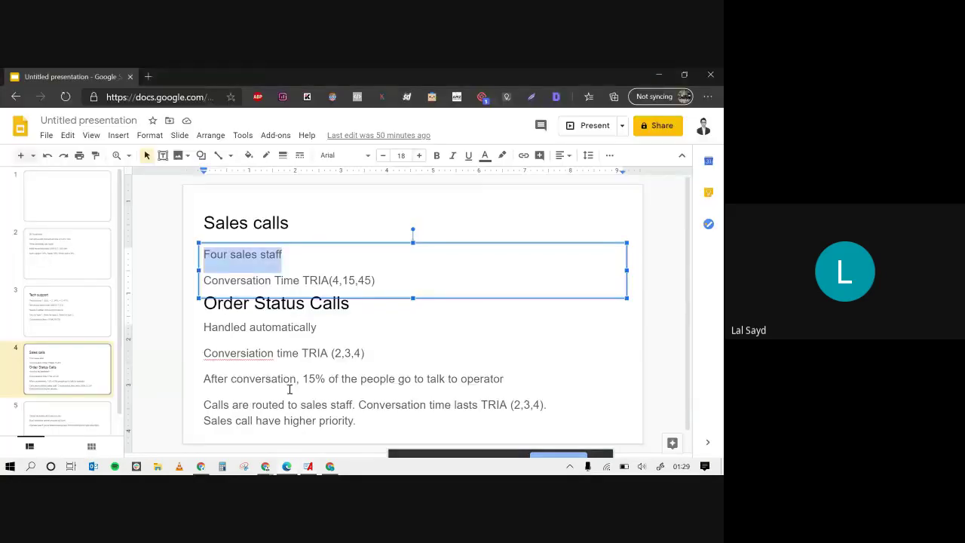
triple_click(350, 407)
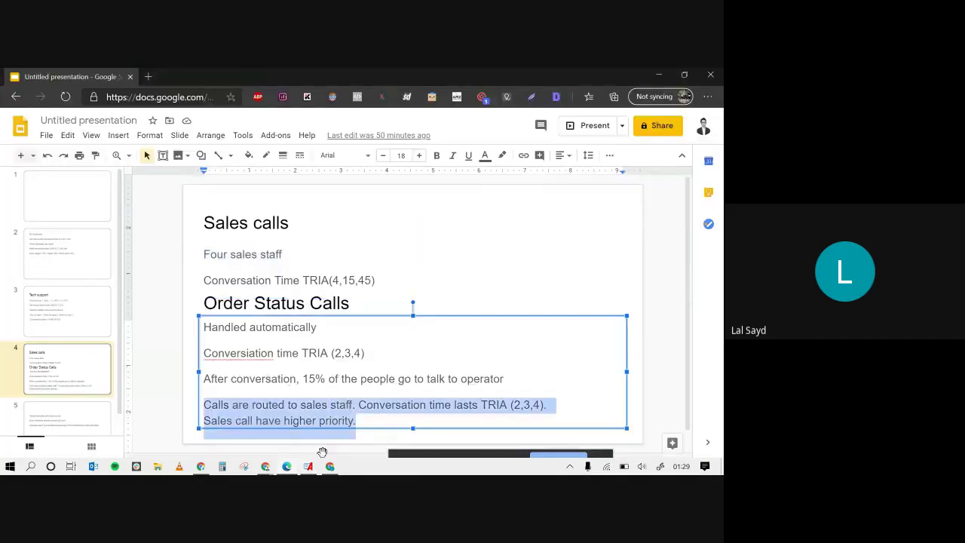
key("alt+Tab")
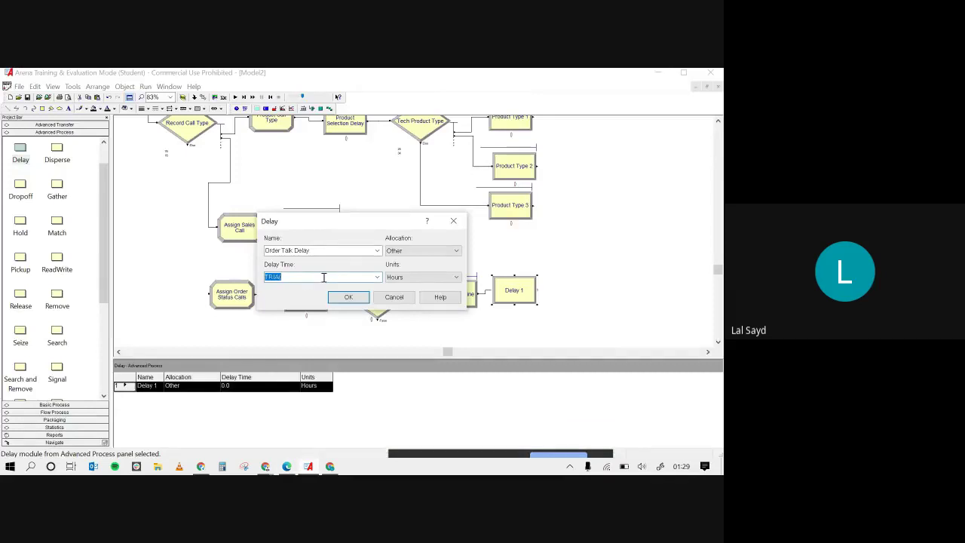
type("2,3,4)")
left_click(420, 277)
left_click(411, 289)
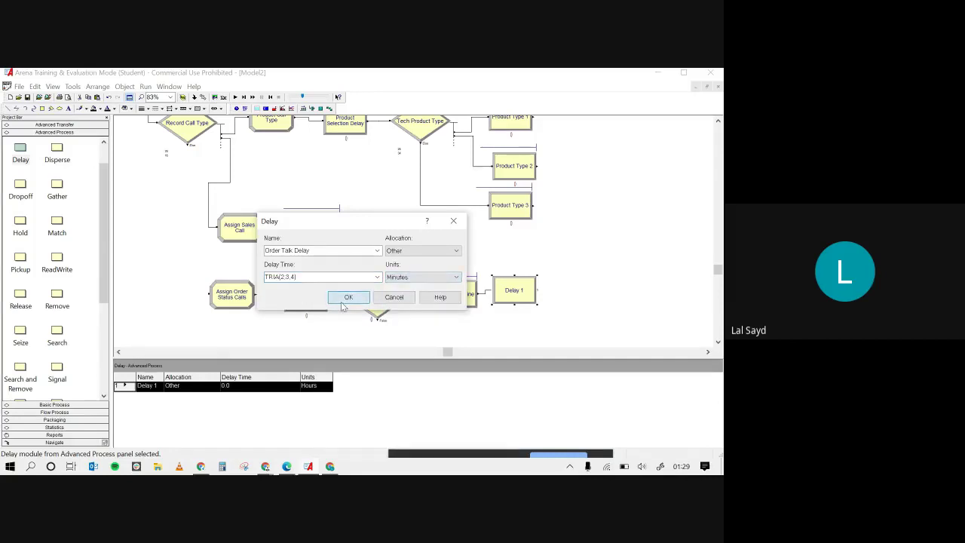
left_click(344, 302)
double_click(513, 294)
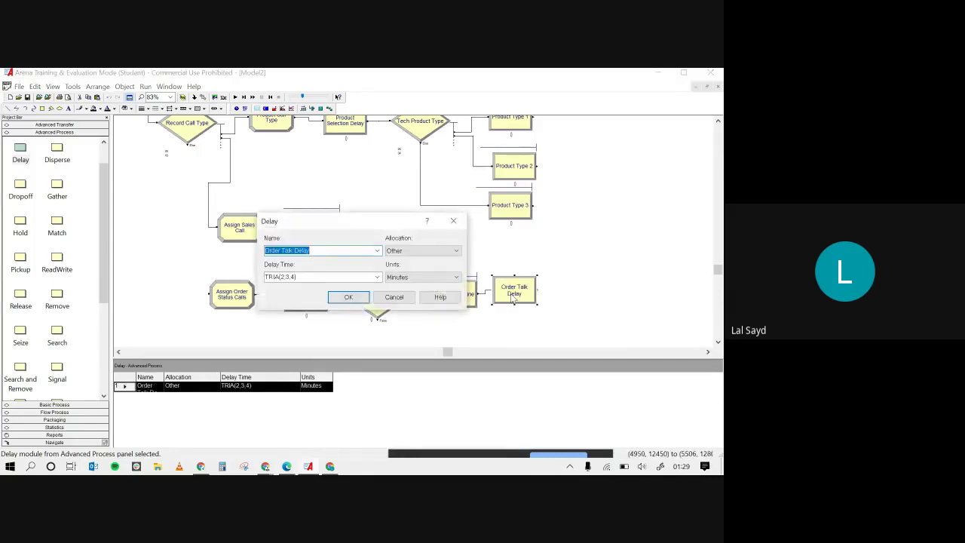
left_click(348, 297)
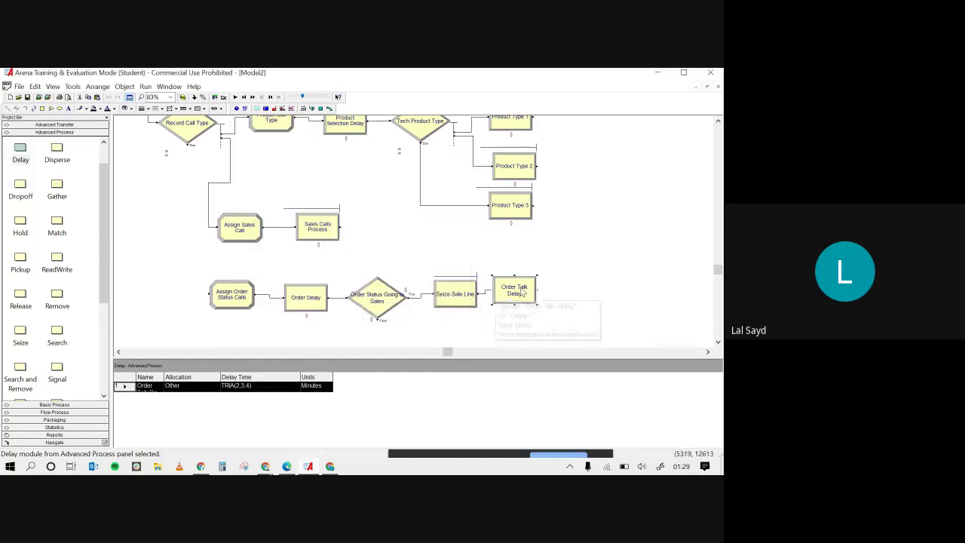
Add a Release module after Order Talk Delay and name it Release Order Call.
scroll(69, 233, "up", 1)
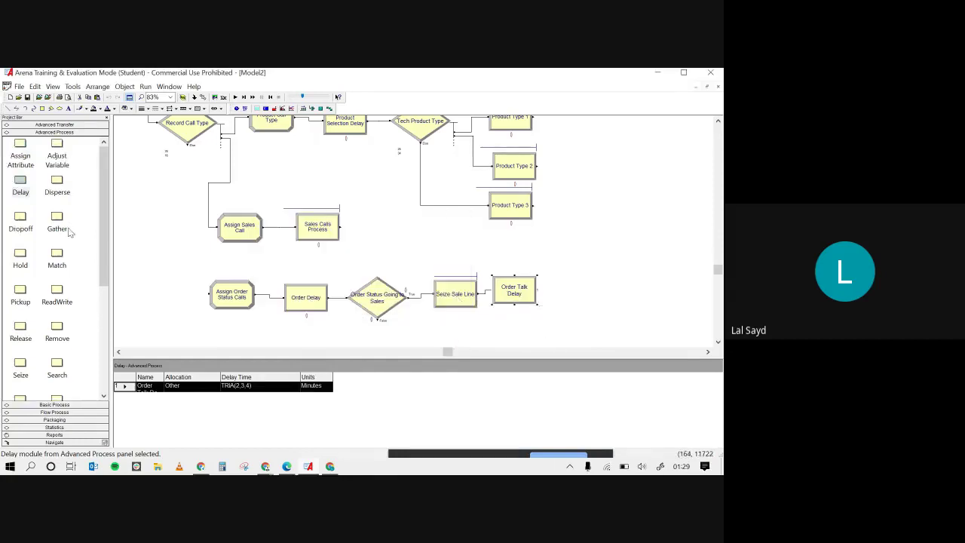
scroll(64, 283, "down", 1)
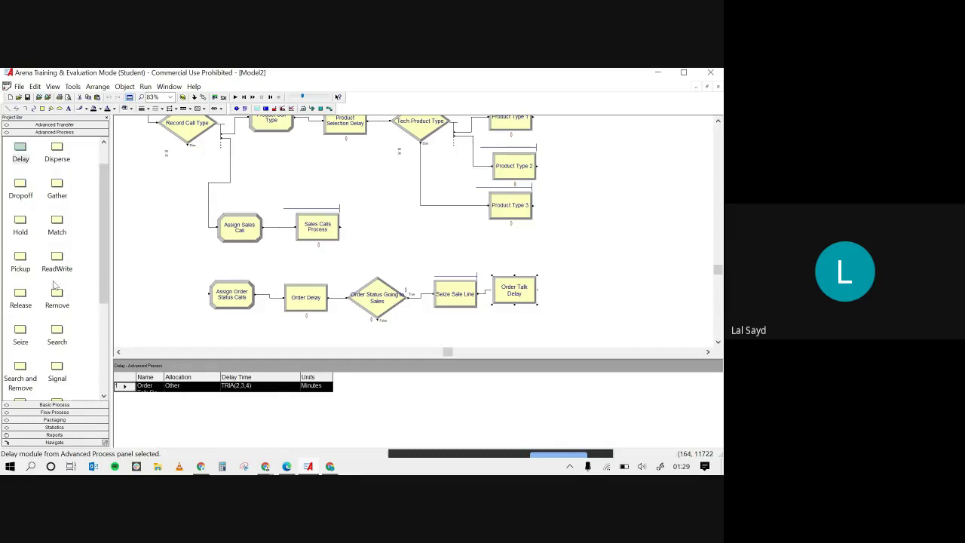
left_click_drag(21, 293, 564, 296)
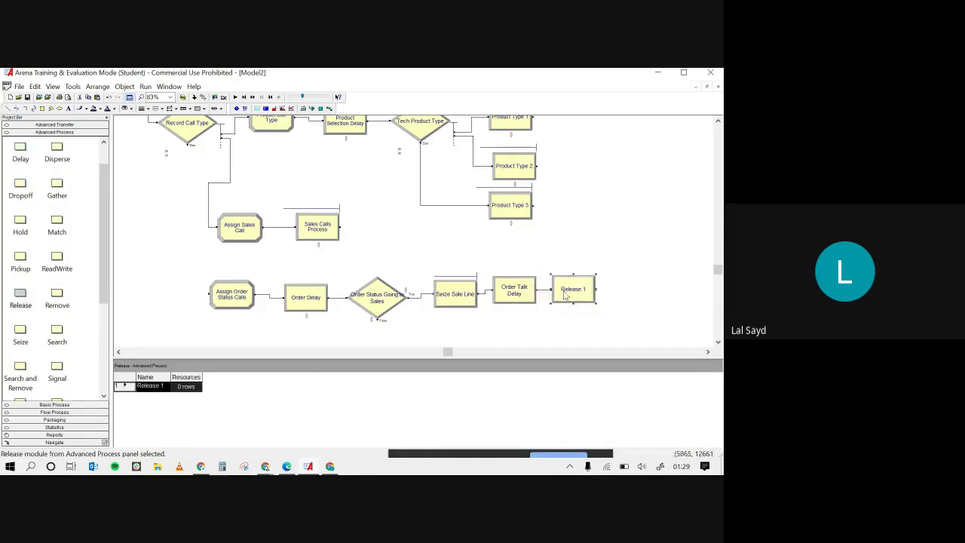
double_click(564, 295)
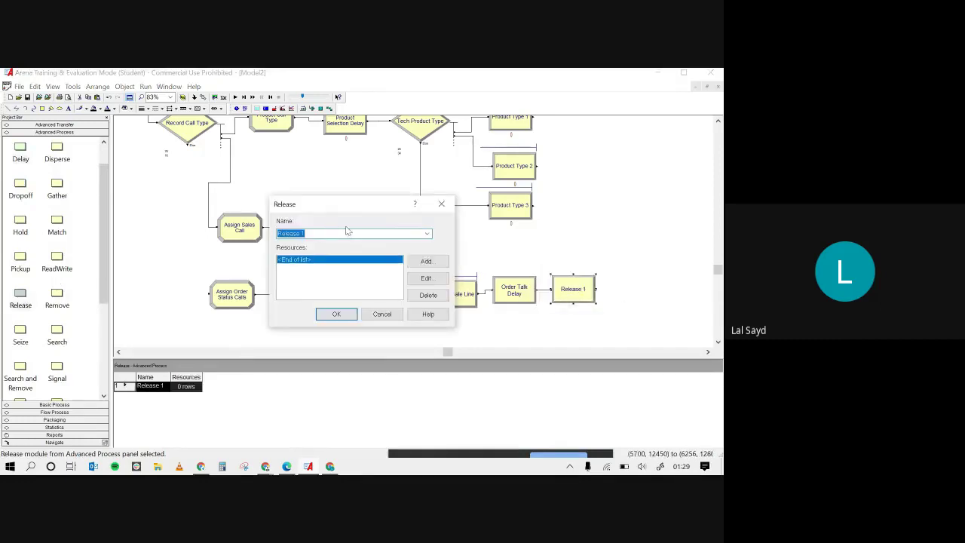
left_click(370, 231)
type("Order Call")
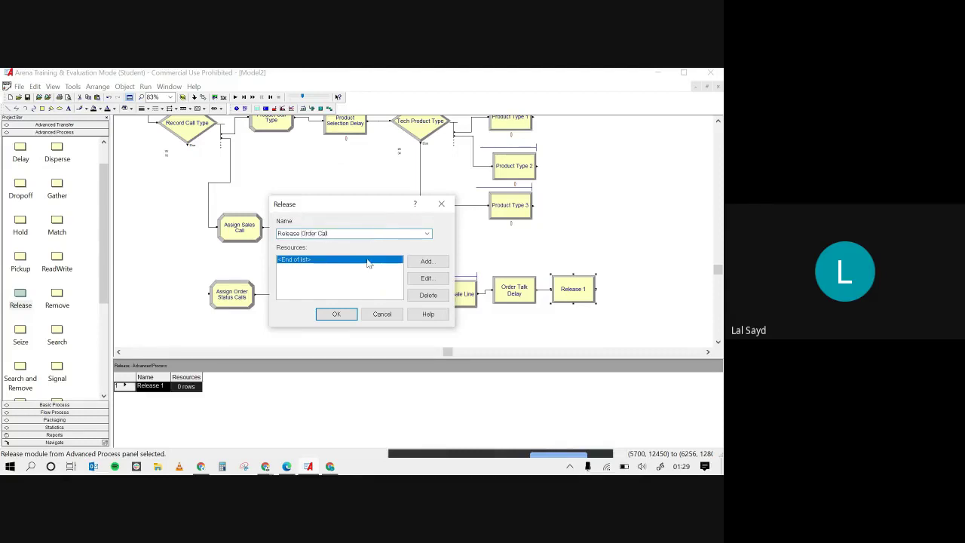
Add Sales Resource to the resources of Release Order Call, releasing 1 unit, and accept the Release settings.
double_click(367, 261)
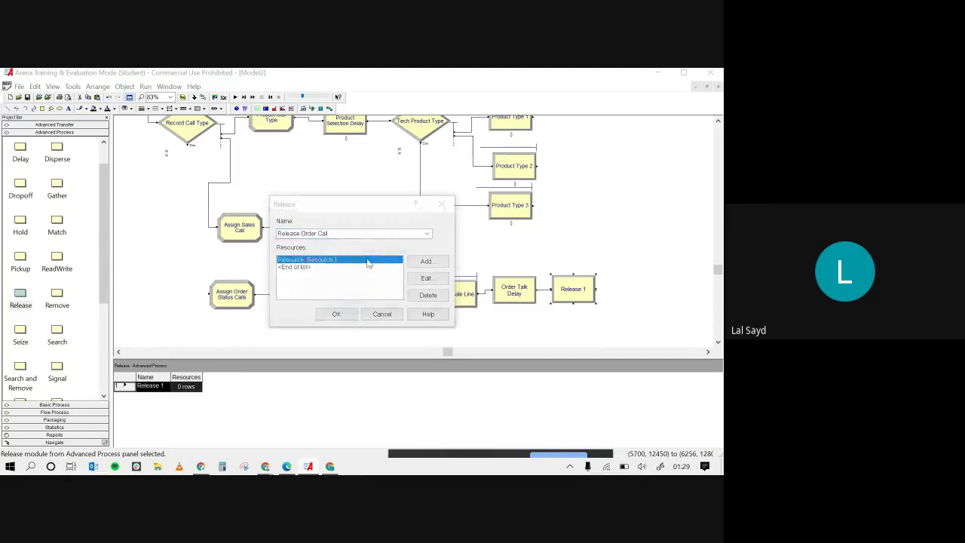
left_click(358, 263)
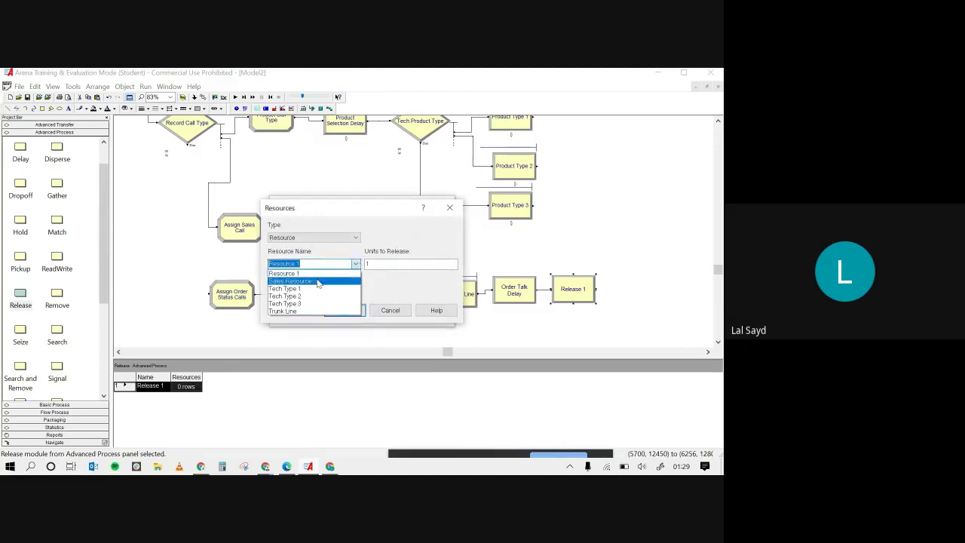
left_click(318, 281)
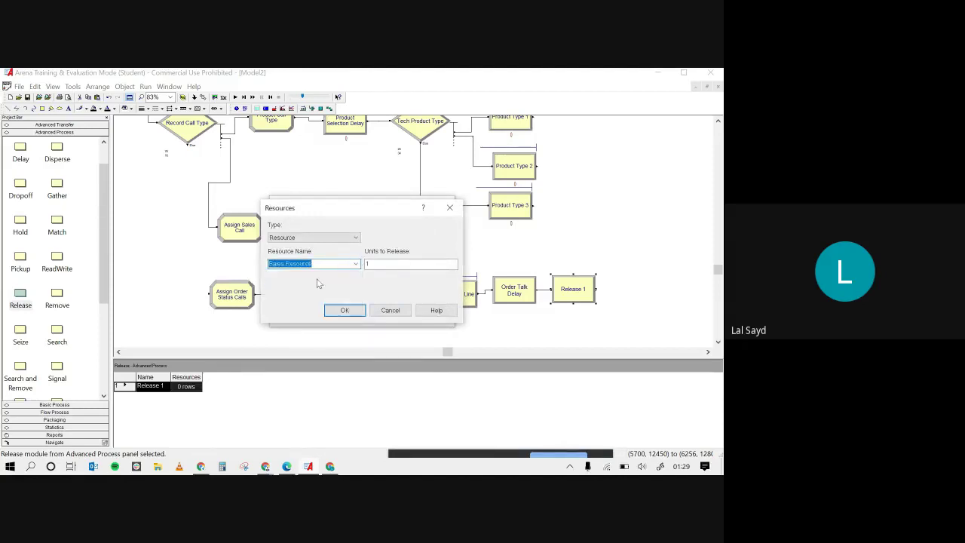
left_click(356, 309)
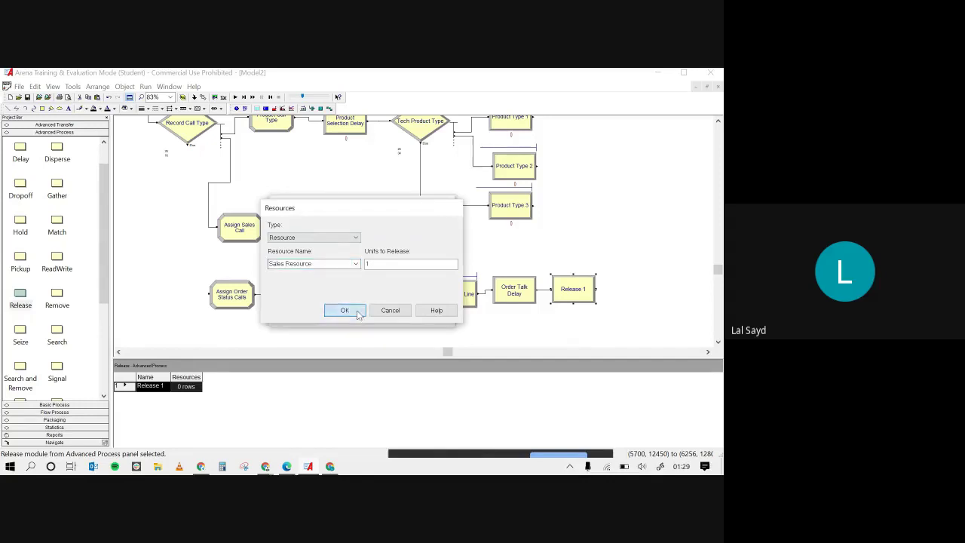
left_click(338, 313)
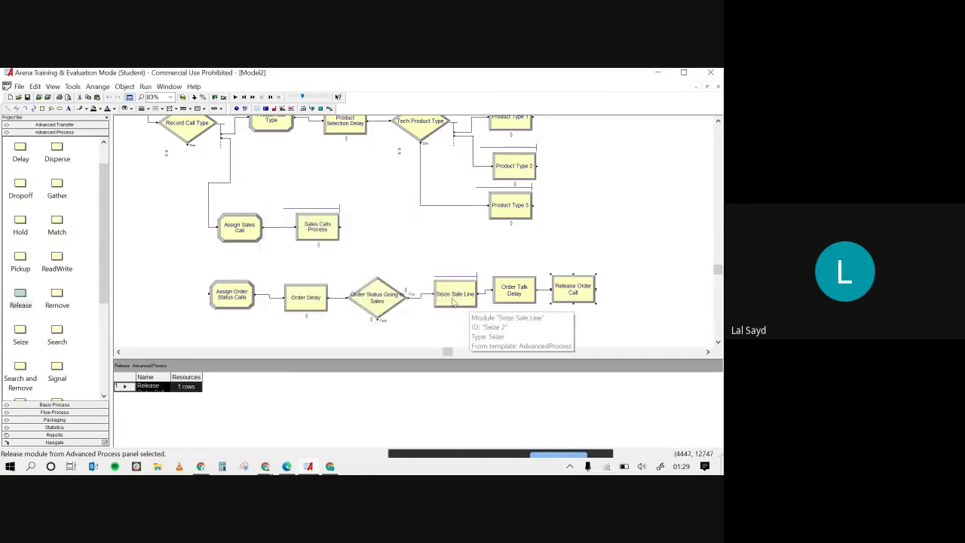
Compare the Seize Sale Line settings with the routing and sales call priority notes in the Google Slides presentation.
double_click(453, 299)
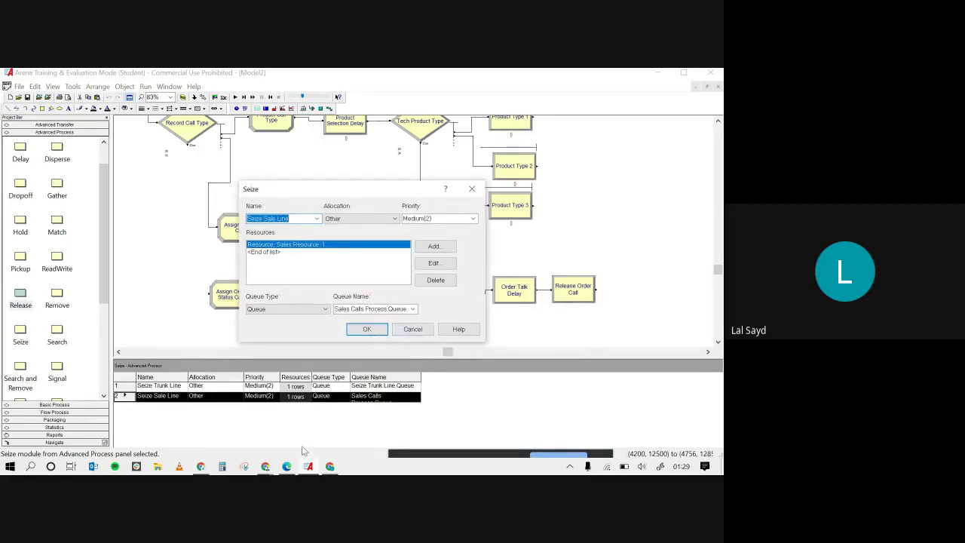
left_click(287, 467)
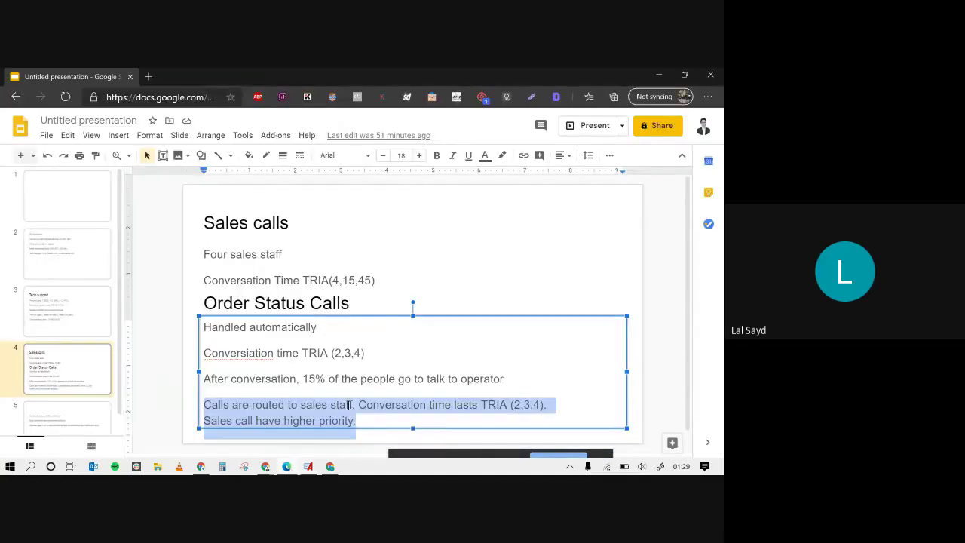
double_click(470, 406)
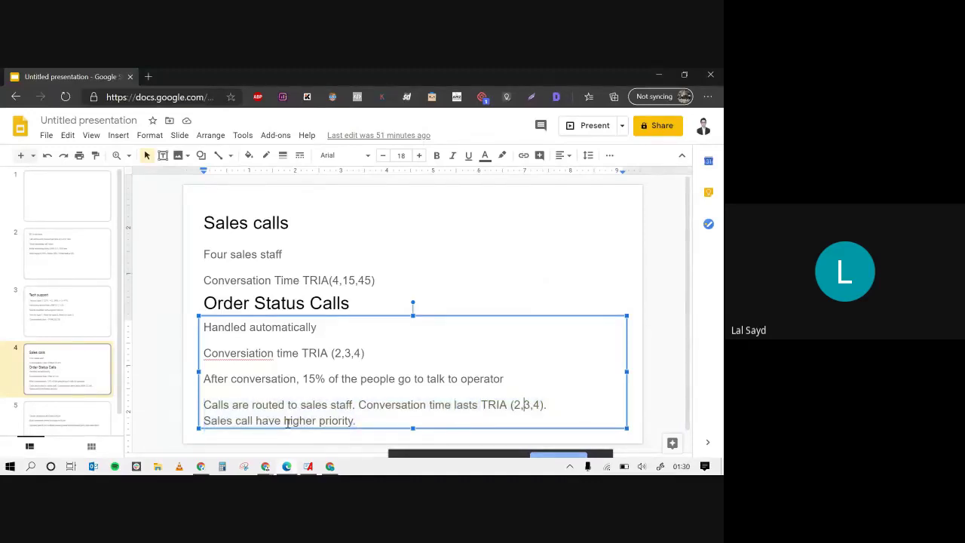
triple_click(266, 421)
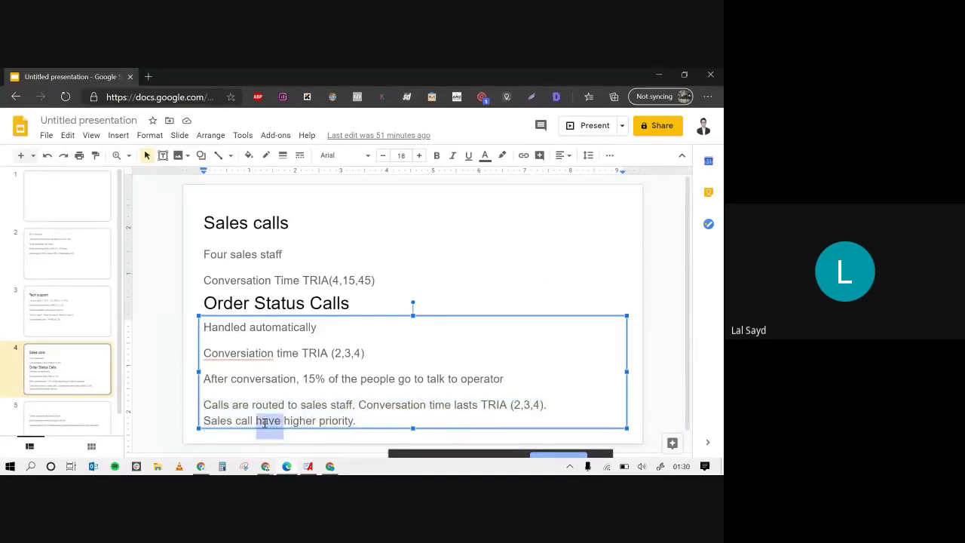
left_click(288, 469)
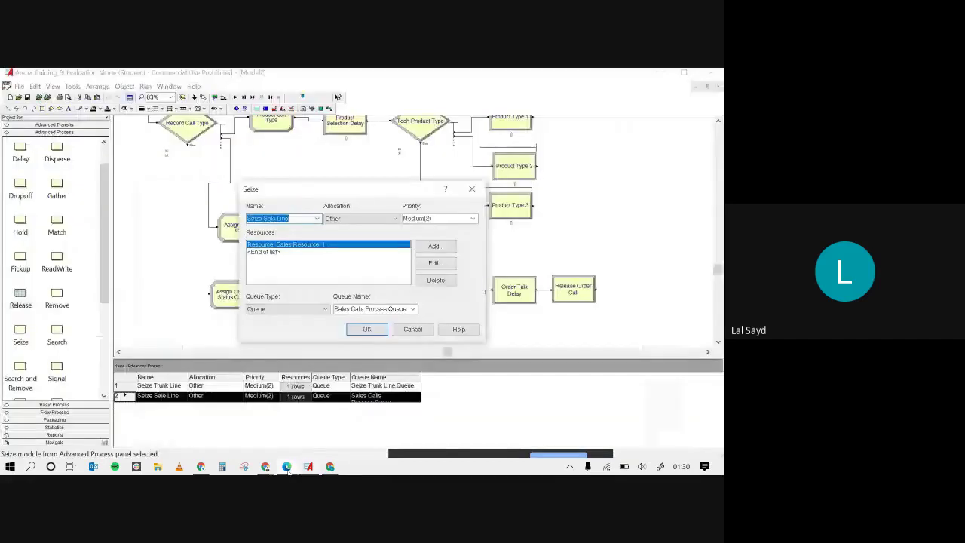
left_click(413, 329)
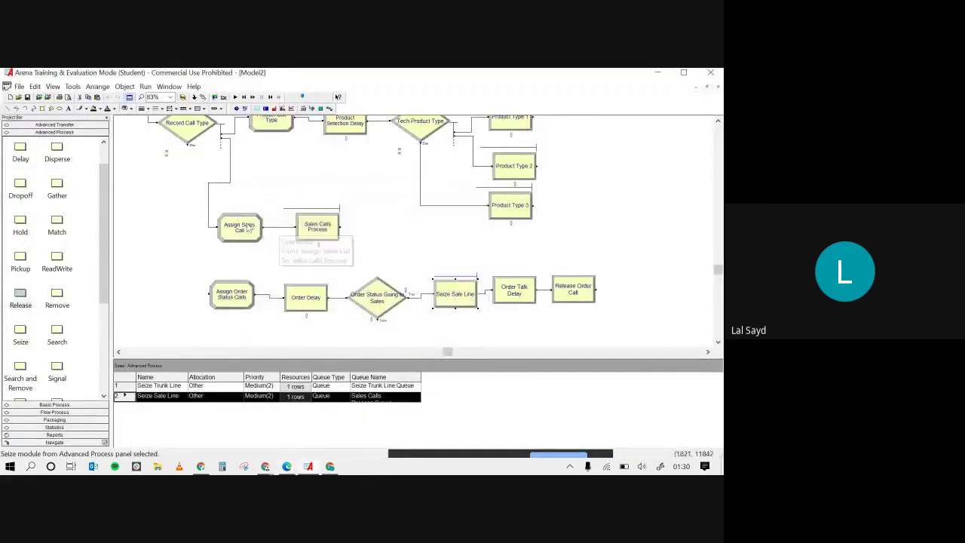
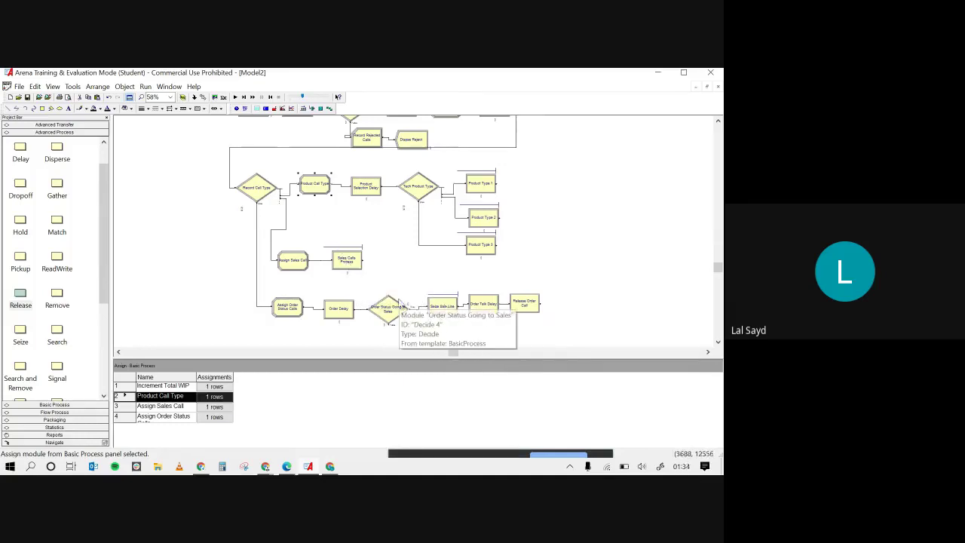
left_click_drag(413, 279, 571, 318)
left_click(572, 318)
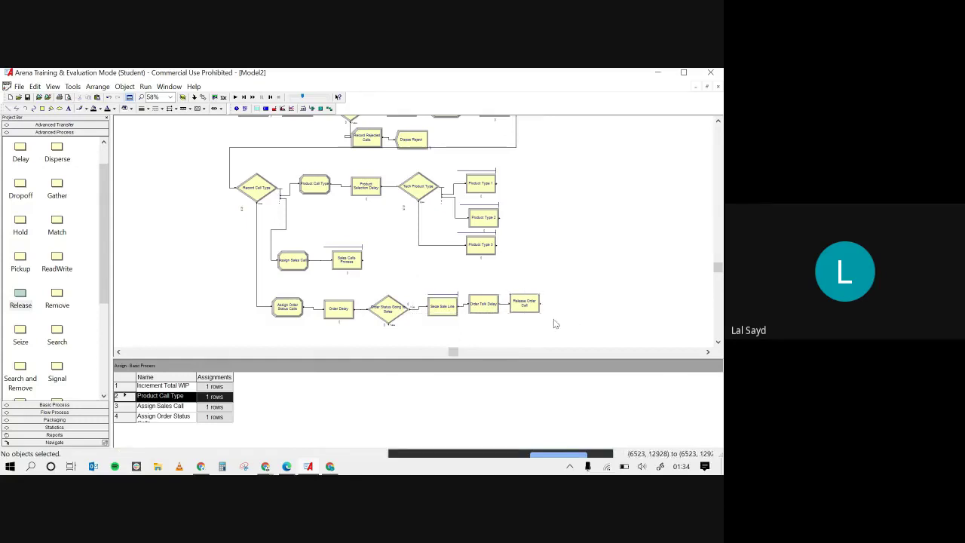
right_click(547, 279)
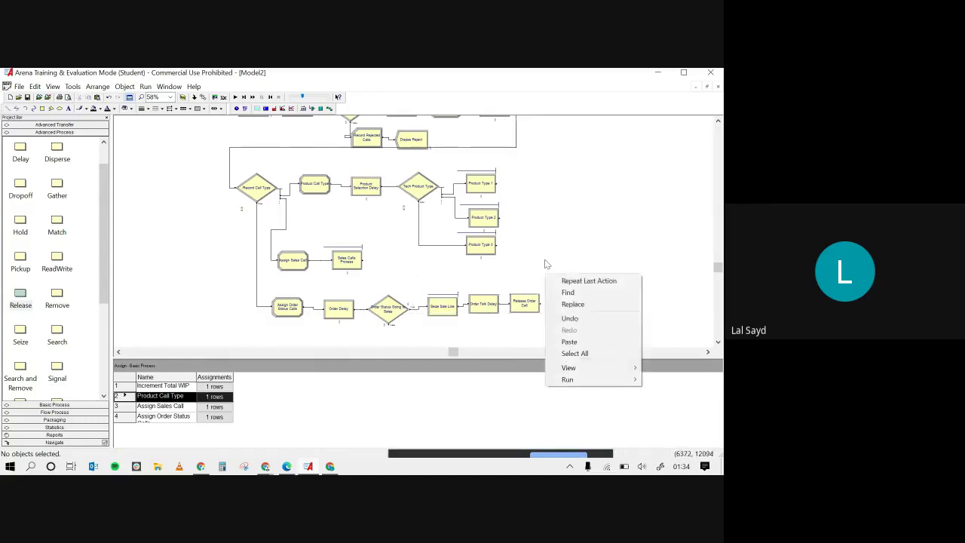
Look over the flowchart from the incoming call modules down to the tech support, sales and order status branches.
left_click(546, 264)
scroll(547, 264, "up", 5)
scroll(547, 264, "down", 5)
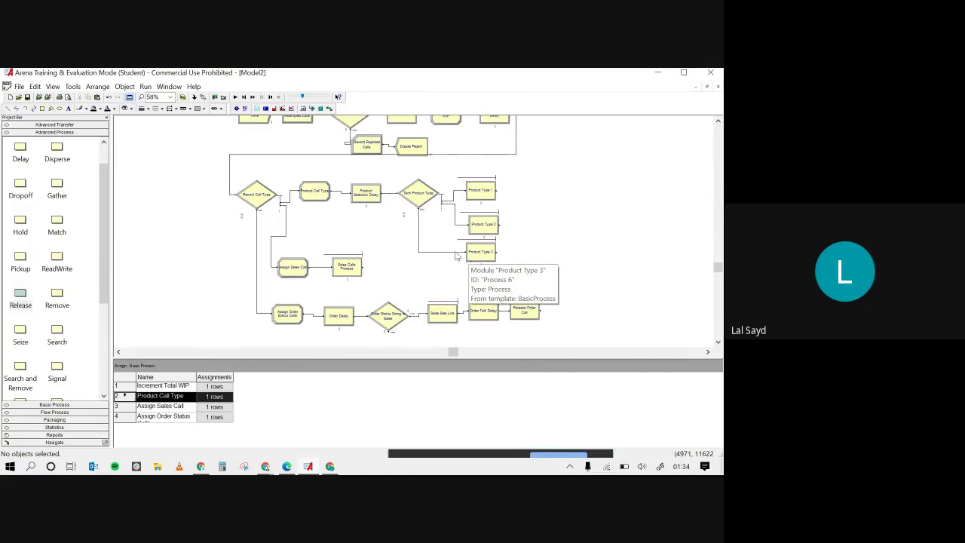
scroll(430, 244, "up", 3)
scroll(430, 244, "down", 5)
scroll(429, 243, "down", 1)
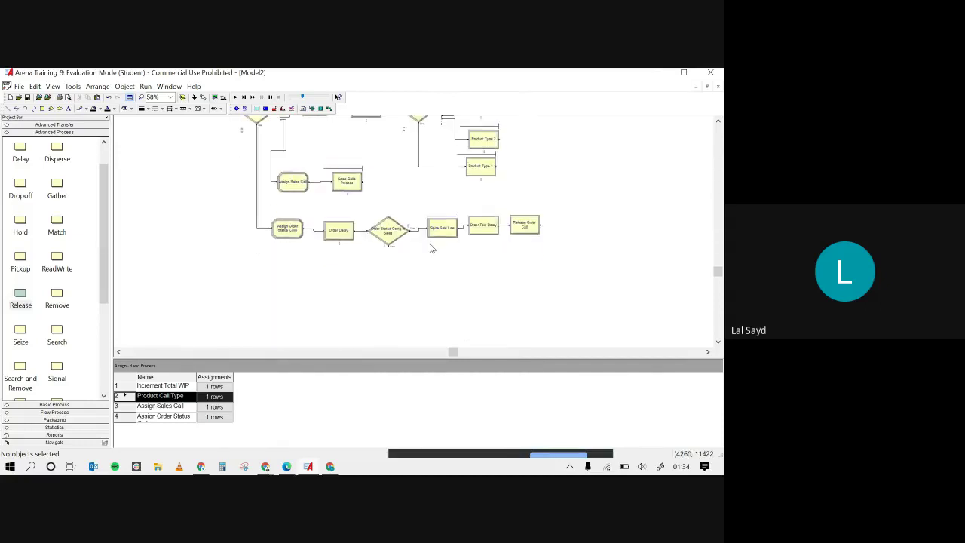
scroll(430, 244, "up", 6)
scroll(430, 244, "down", 6)
scroll(430, 243, "up", 7)
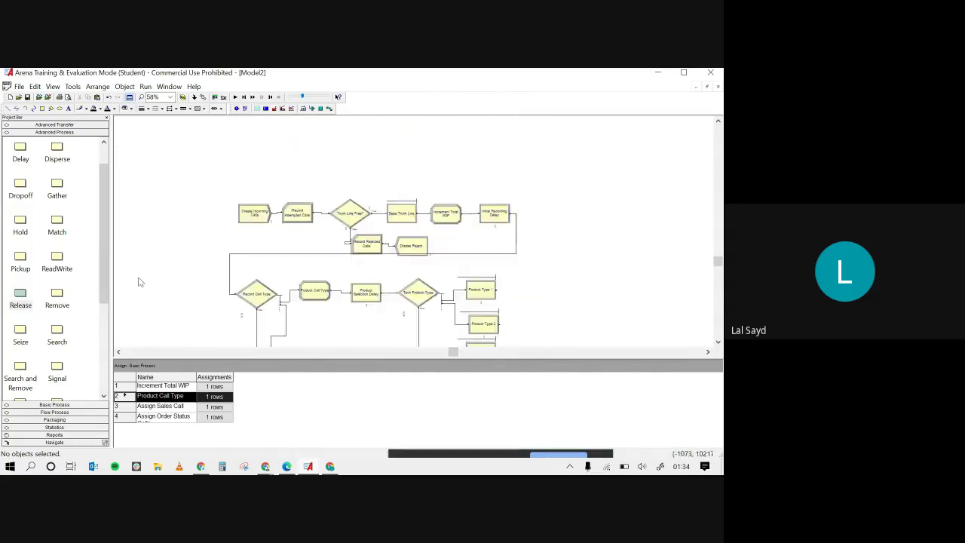
Add a Release module in the empty area beyond the Product Type processes and name it Release Calls.
left_click_drag(20, 304, 576, 317)
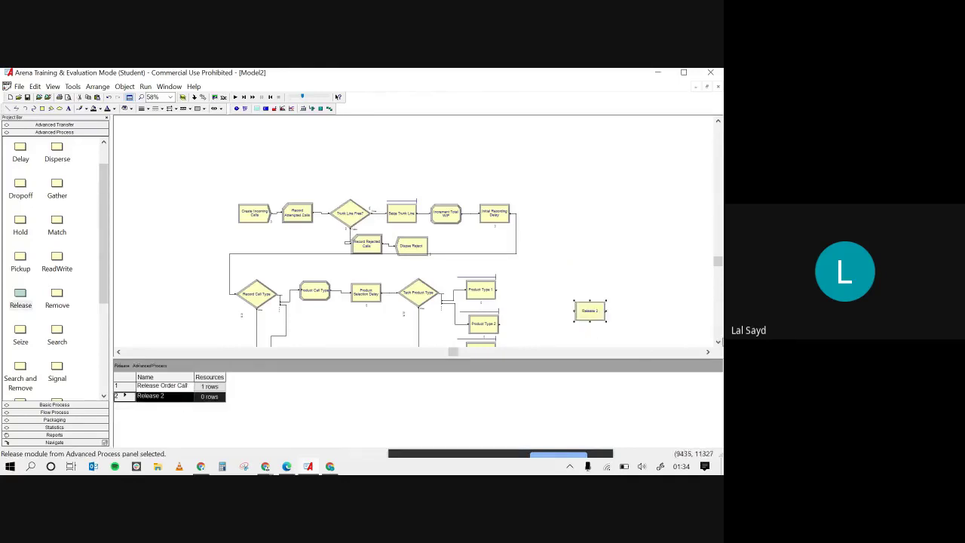
left_click(718, 341)
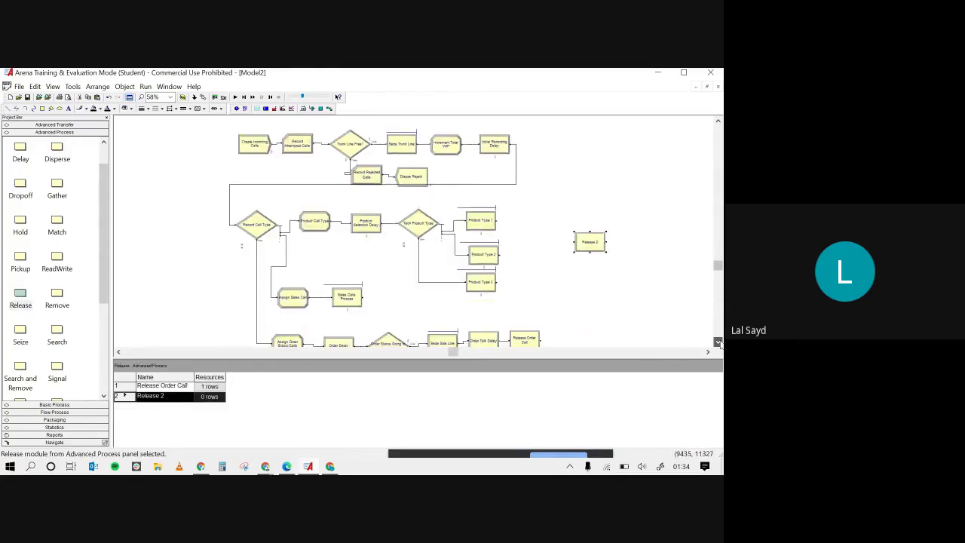
left_click_drag(591, 254, 601, 268)
double_click(602, 265)
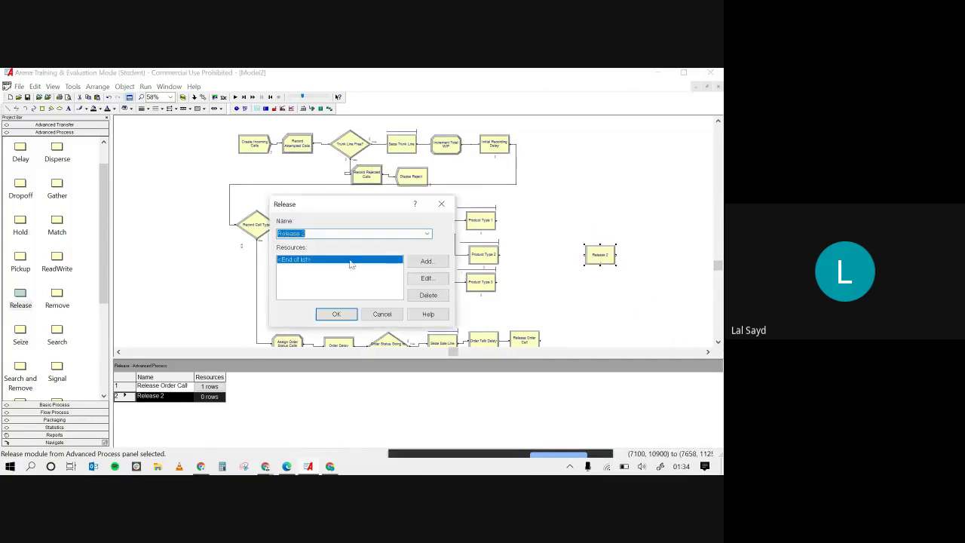
left_click(388, 233)
type("Calls")
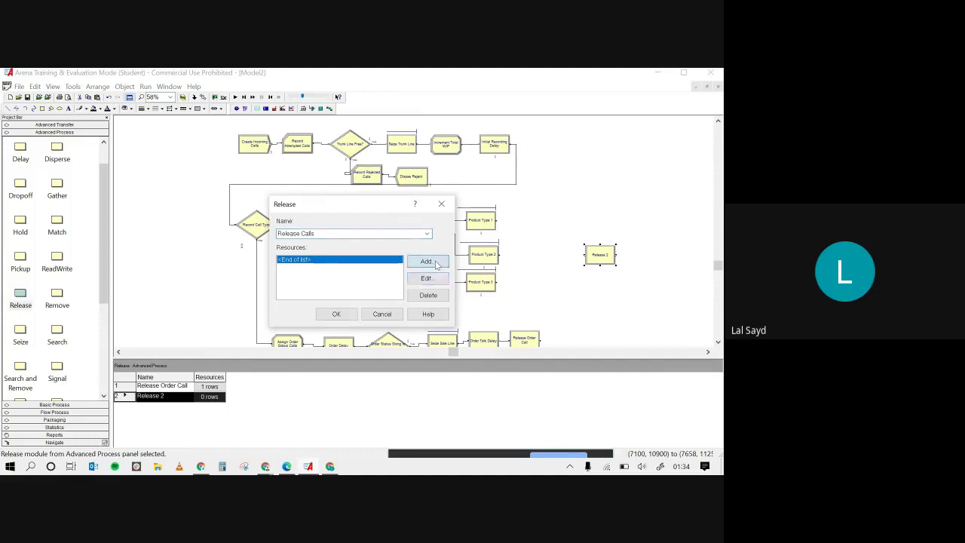
Add Trunk Line to the resources of Release Calls, releasing 1 unit, and accept the Release settings.
left_click(426, 261)
left_click(311, 263)
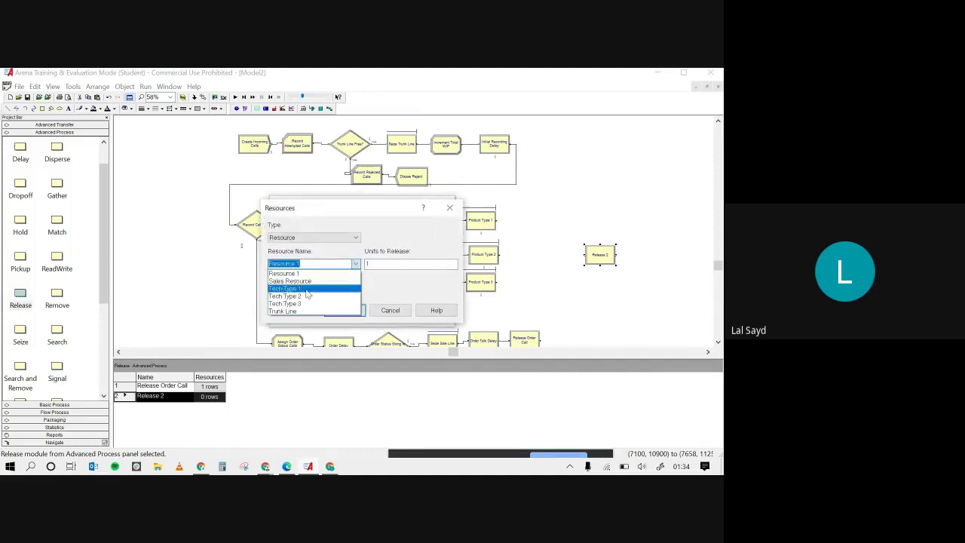
left_click(291, 310)
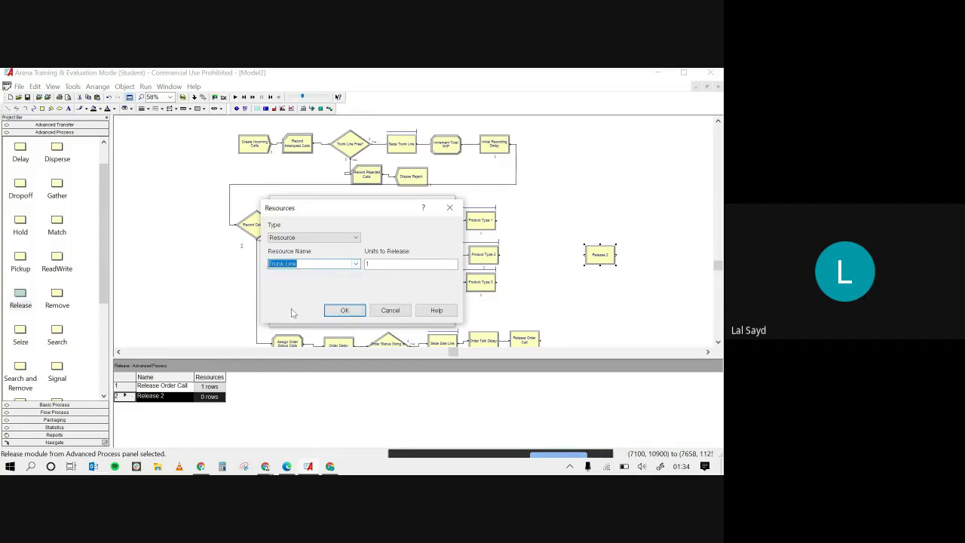
left_click(344, 311)
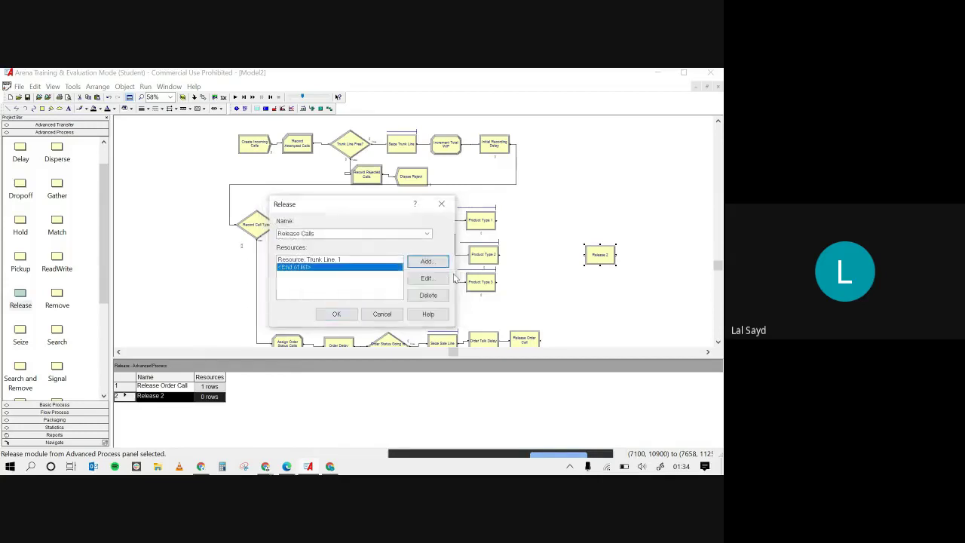
left_click(339, 313)
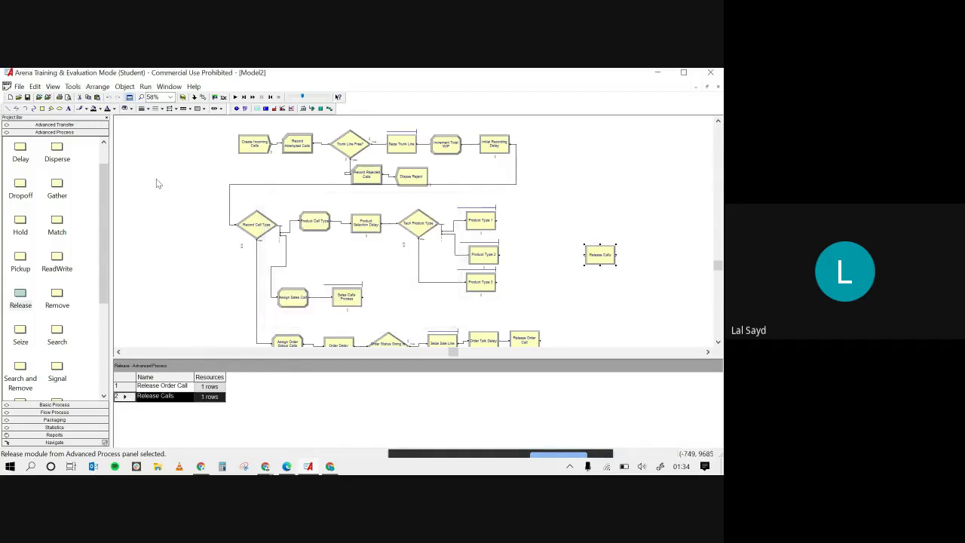
Add an Assign module after Release Calls and name it Decrement WIP.
scroll(47, 257, "up", 1)
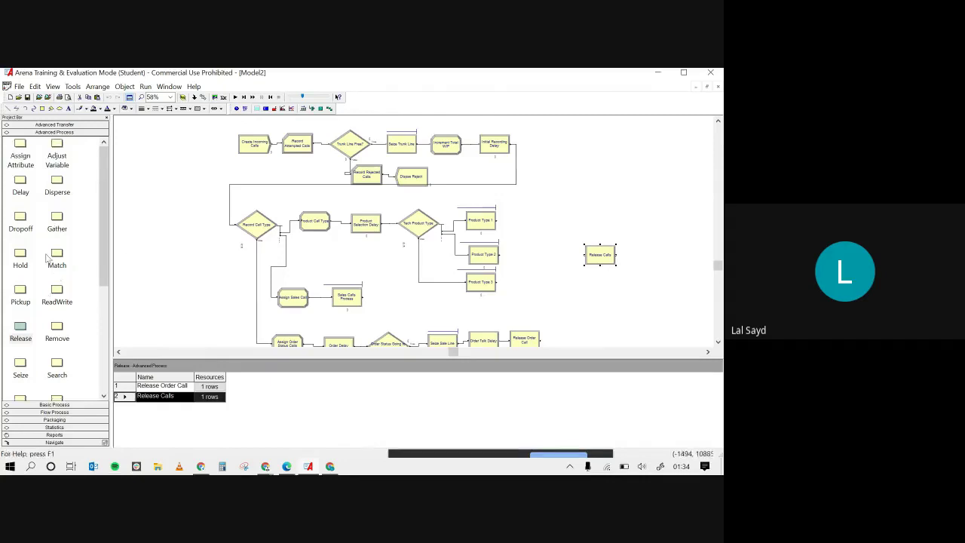
left_click(87, 405)
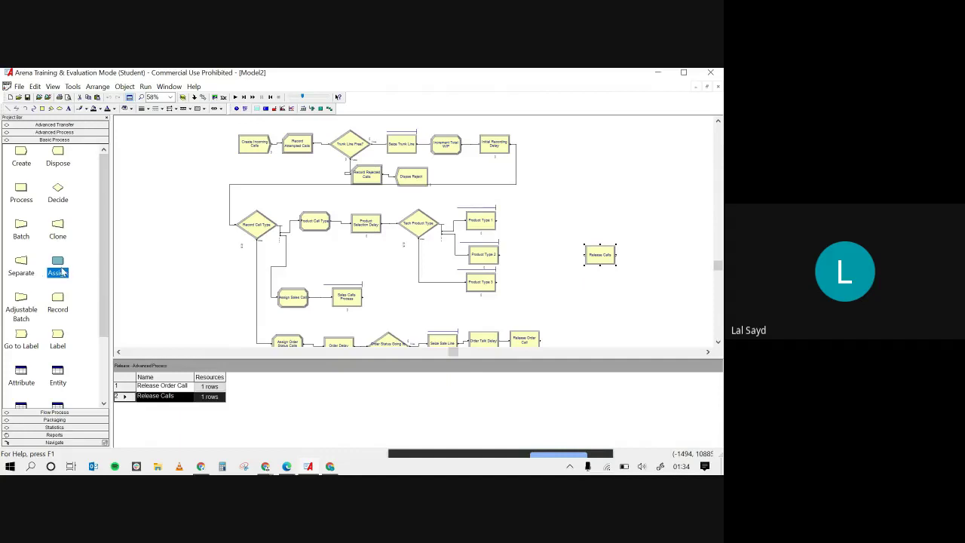
left_click_drag(62, 272, 642, 260)
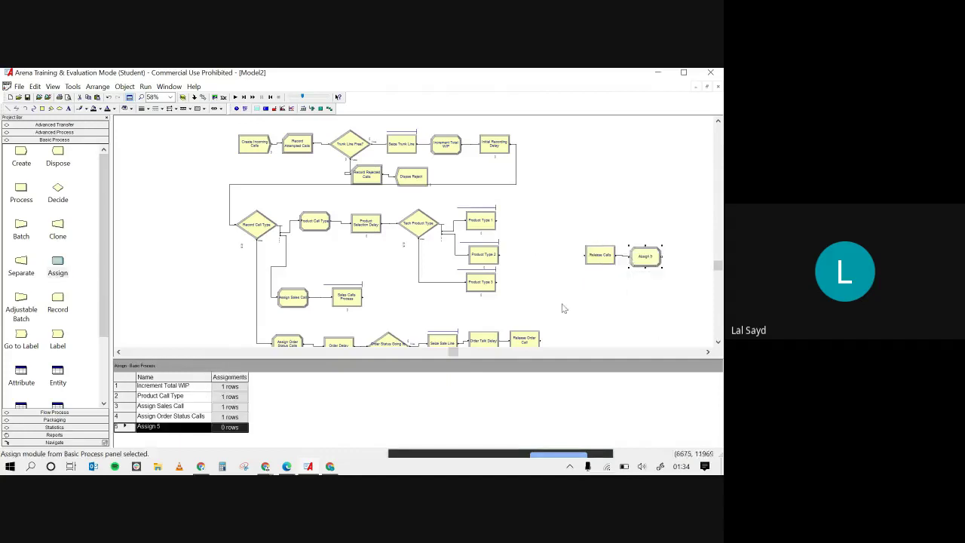
left_click(711, 354)
key("plus")
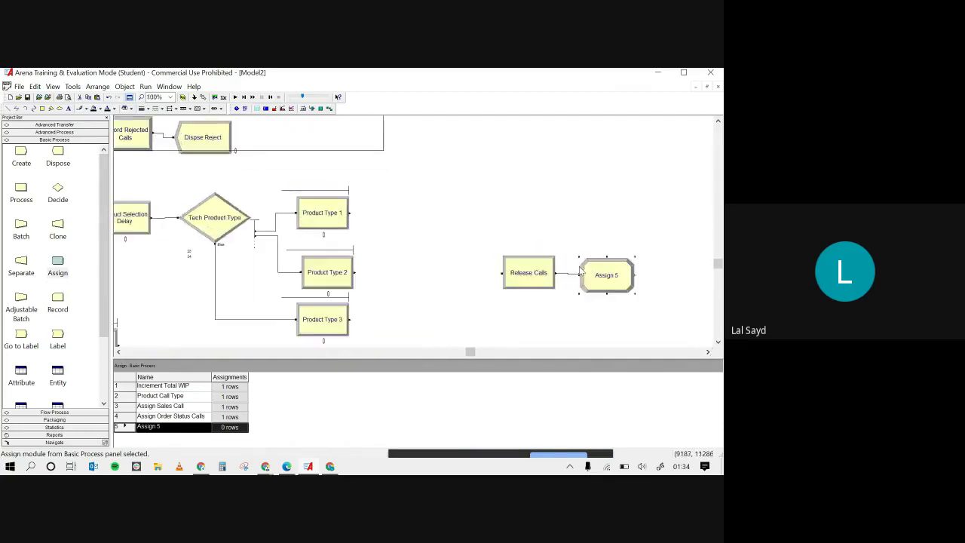
double_click(603, 273)
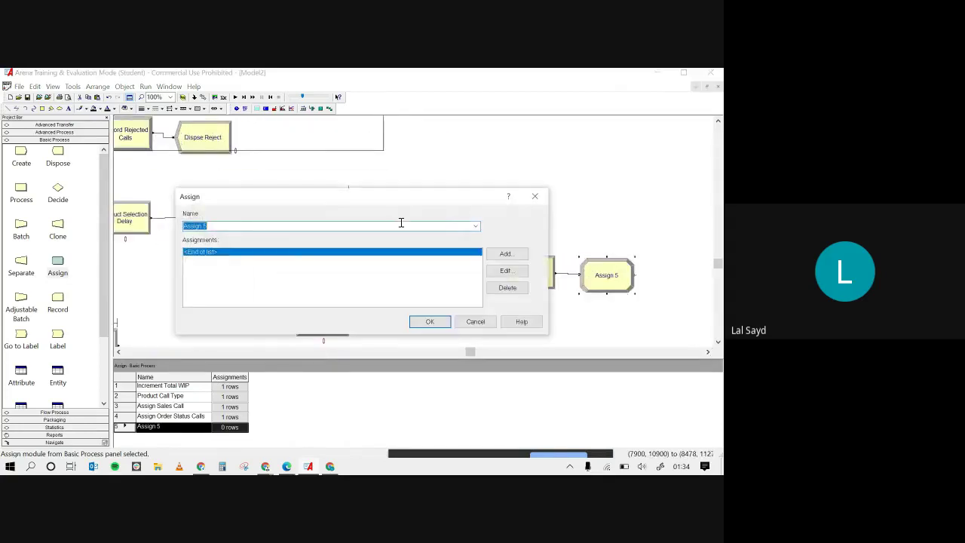
left_click(401, 223)
Add an assignment to Decrement WIP that sets the variable Total WIP to Total WIP - 1, and accept the Assign settings.
double_click(408, 258)
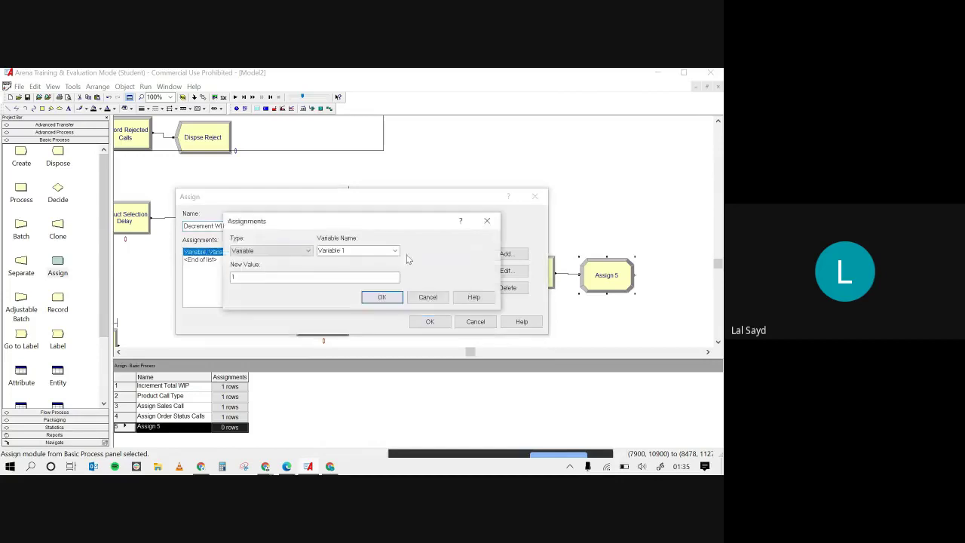
left_click(293, 251)
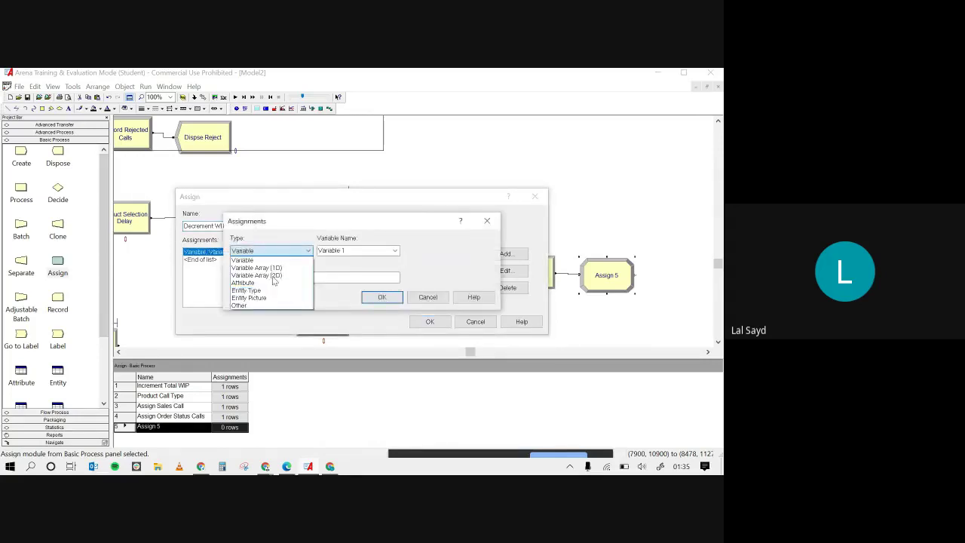
left_click(303, 260)
left_click(354, 250)
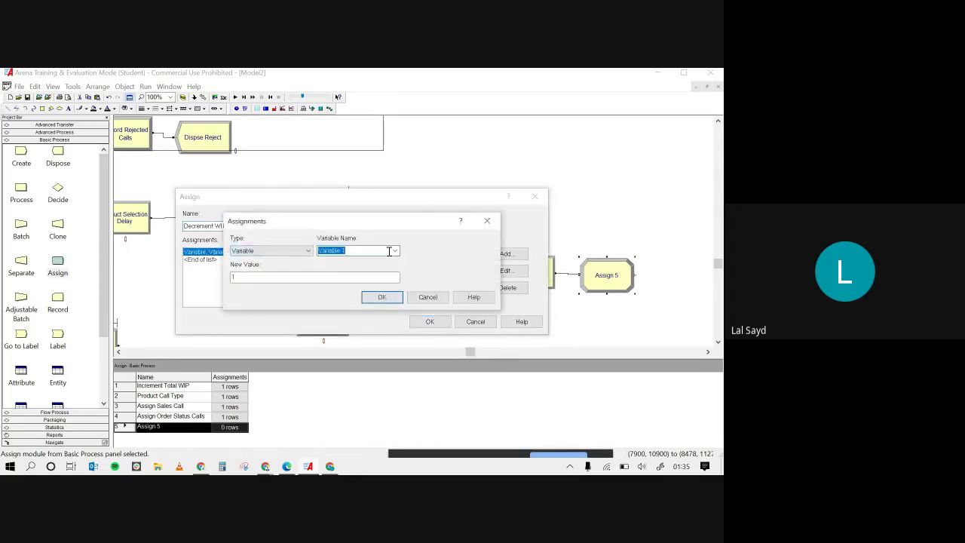
left_click(394, 250)
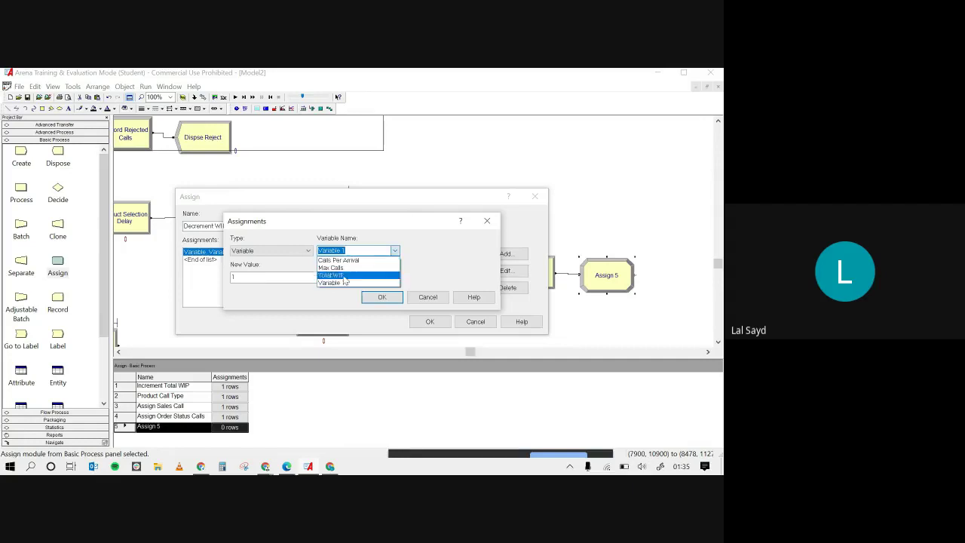
left_click(332, 275)
left_click(295, 276)
key("BackSpace")
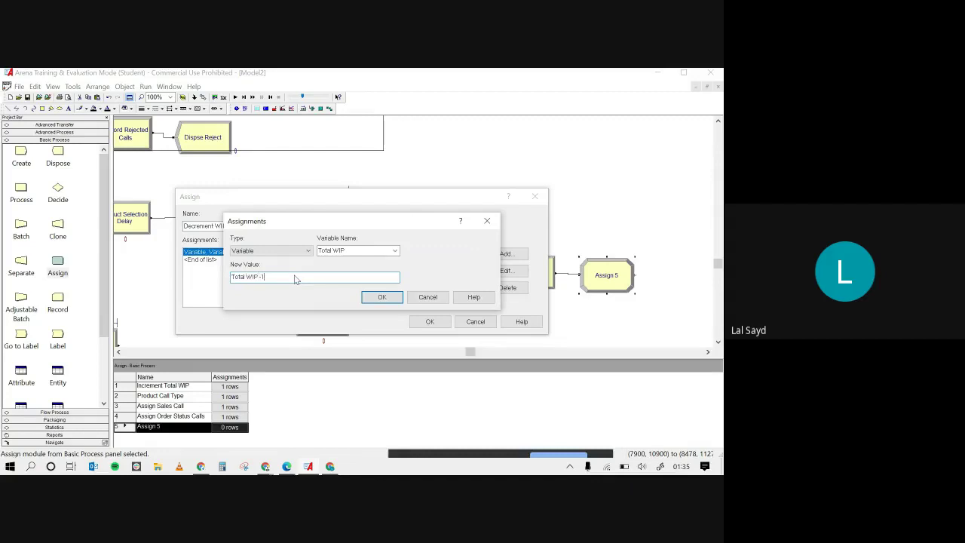
type("Total WIP - 1")
key("Return")
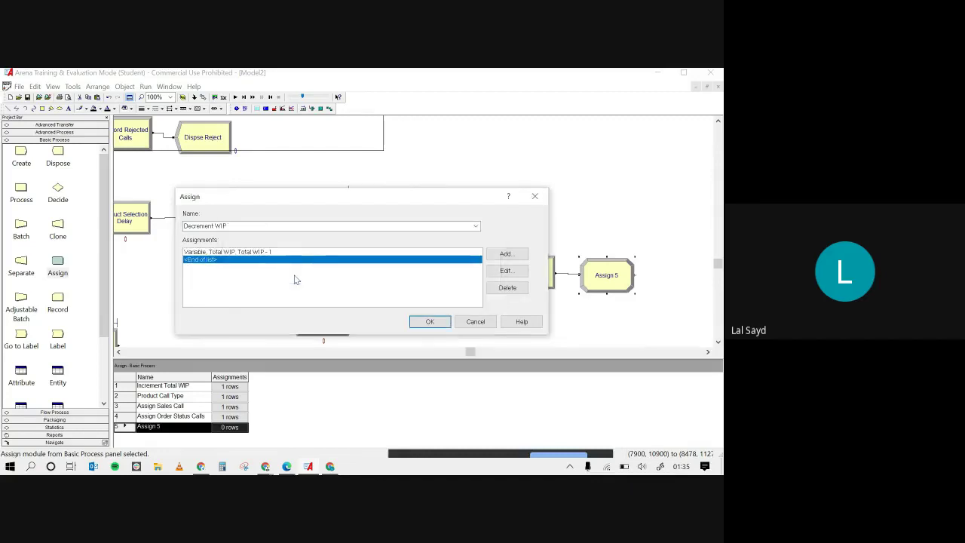
left_click(430, 322)
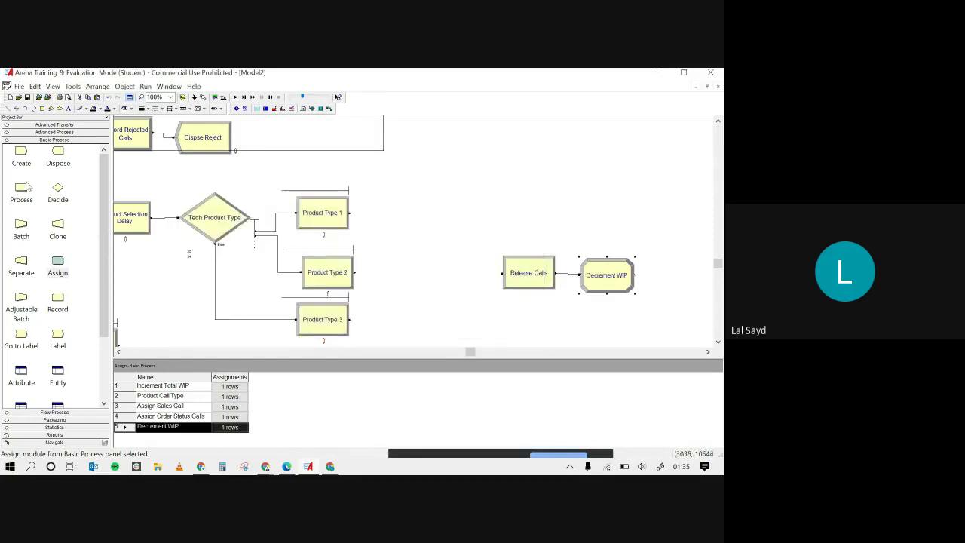
Add a Record module after Decrement WIP and name it Record Exiting calls.
left_click_drag(63, 307, 678, 283)
double_click(677, 283)
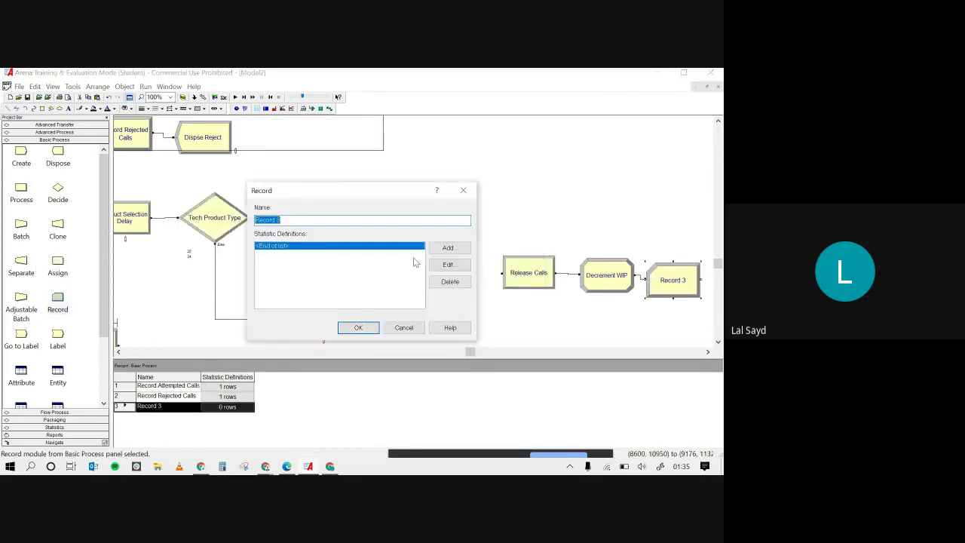
left_click(341, 221)
type("L")
key("BackSpace")
type("Exiting calls")
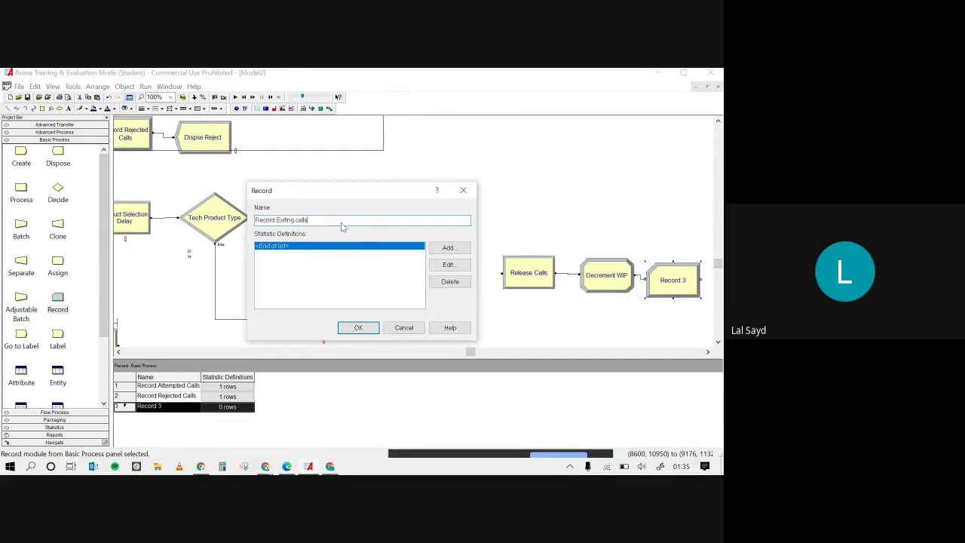
Add a Count statistic with value 1 to Record Exiting calls, using a new counter for complete calls exiting, and accept the Record settings.
double_click(390, 249)
left_click(355, 299)
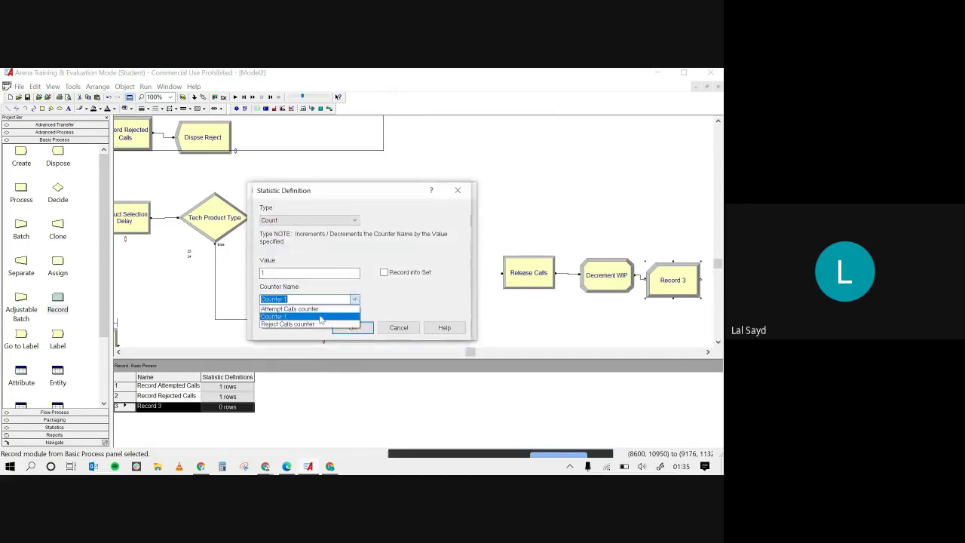
left_click(325, 300)
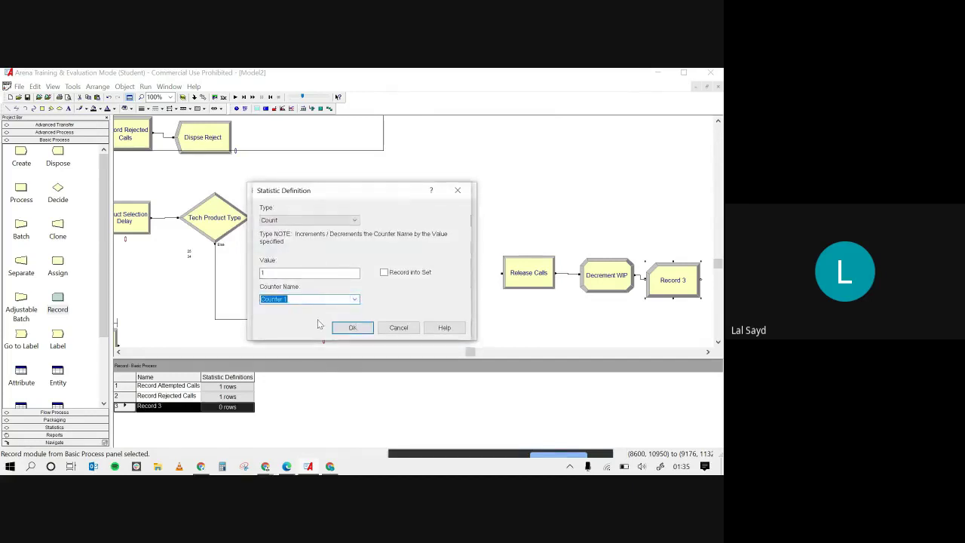
left_click(345, 299)
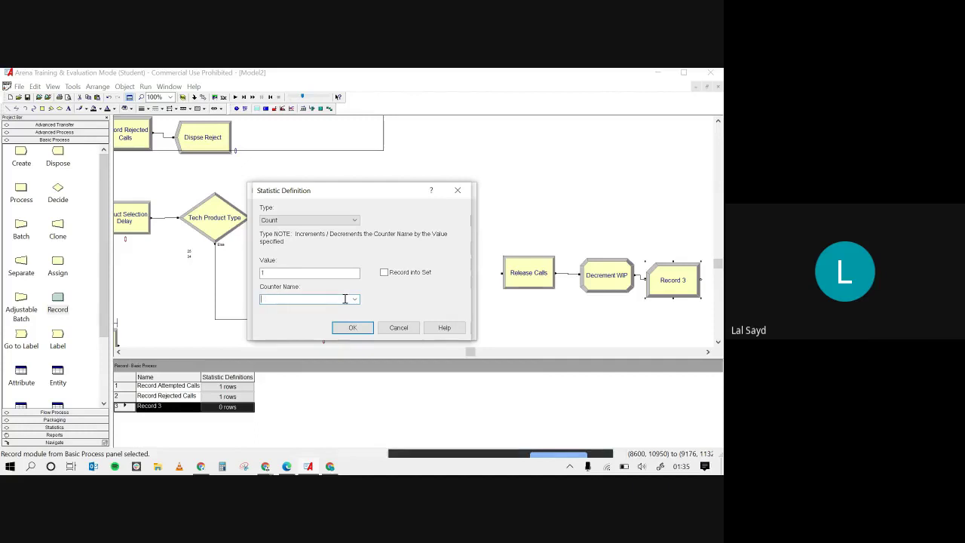
type("complete calls exit counte")
key("BackSpace")
key("Return")
left_click(353, 329)
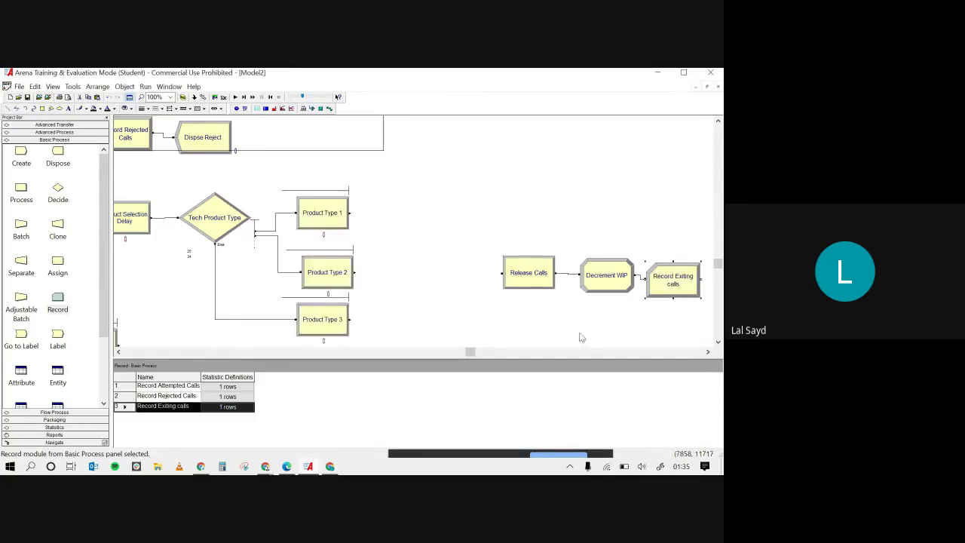
Add a Dispose module after Record Exiting calls, leaving its default settings.
left_click(708, 352)
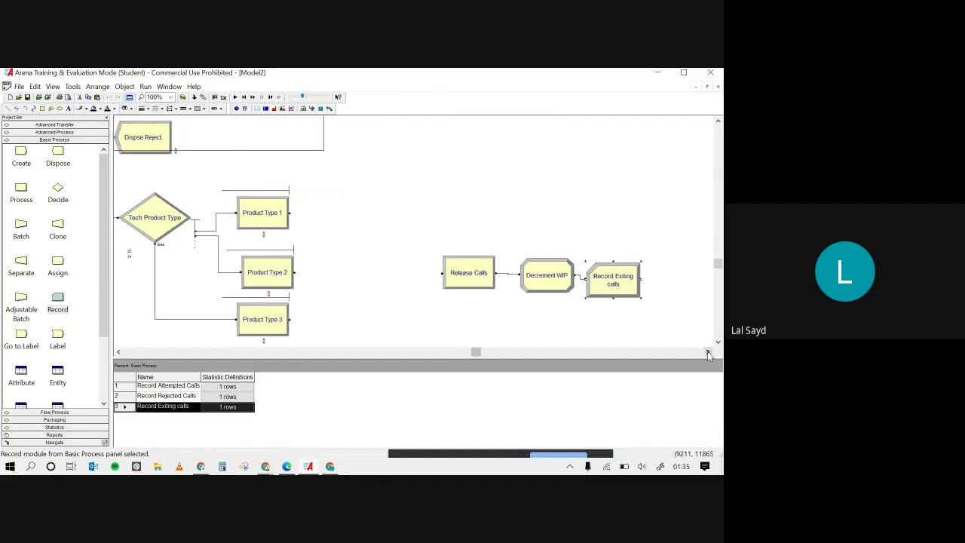
left_click_drag(58, 164, 672, 289)
double_click(672, 289)
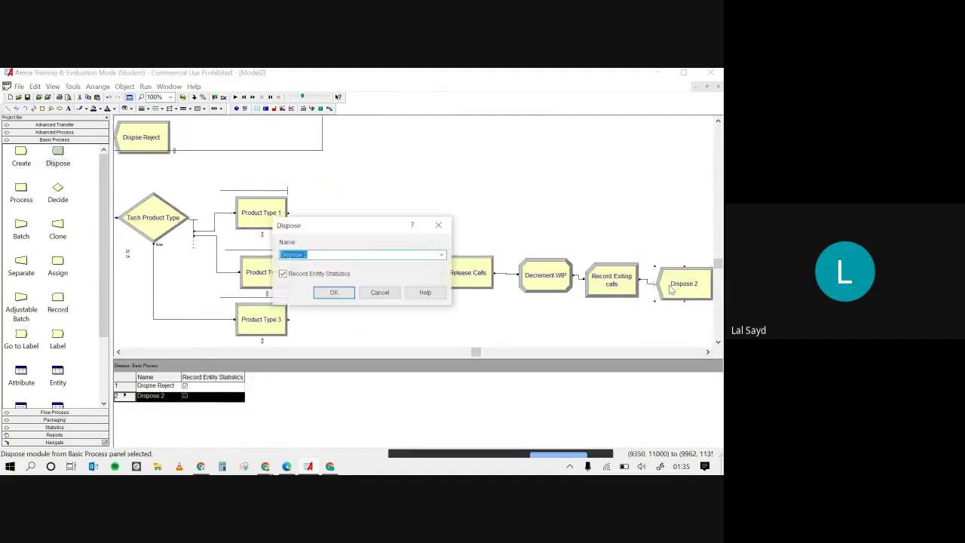
left_click(375, 293)
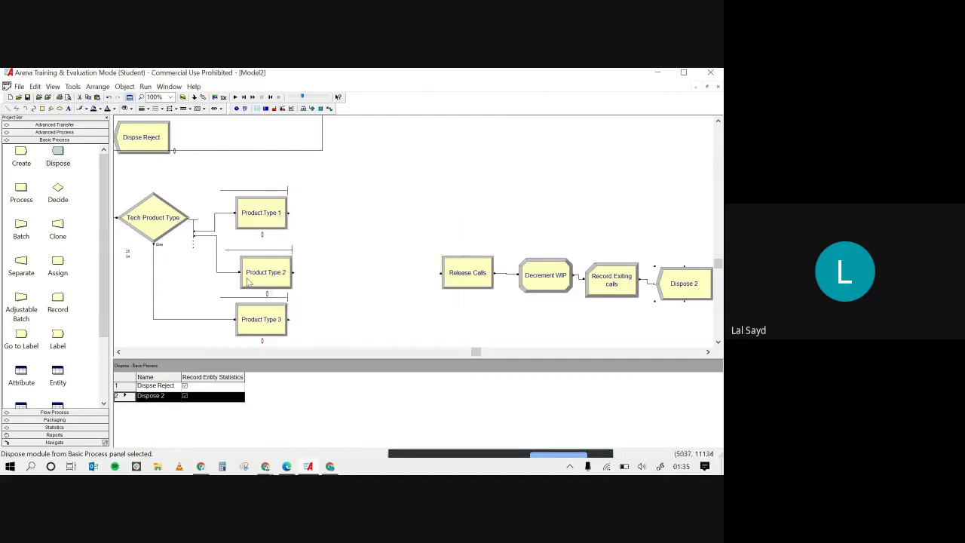
Connect the exit of Product Type 1 to the entry of Release Calls.
scroll(408, 320, "down", 1)
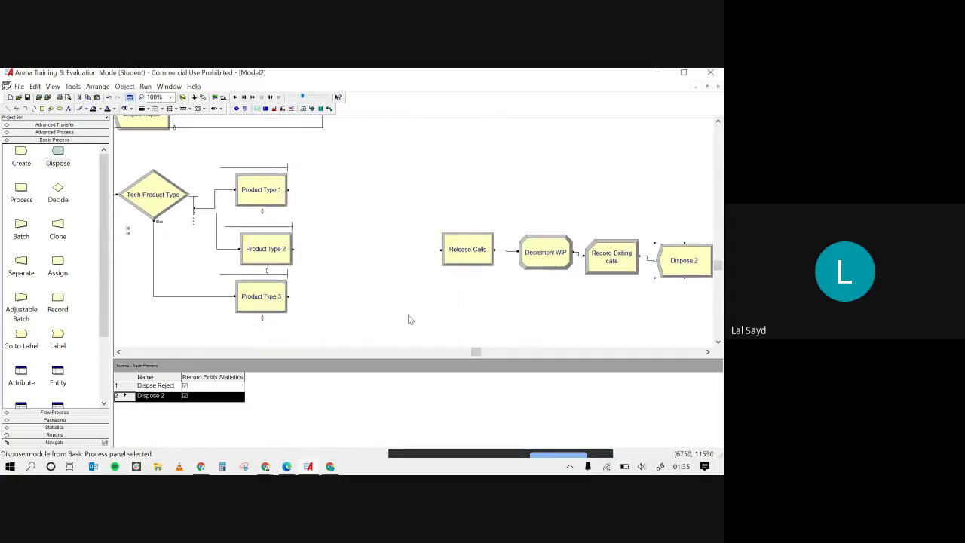
scroll(444, 294, "down", 3)
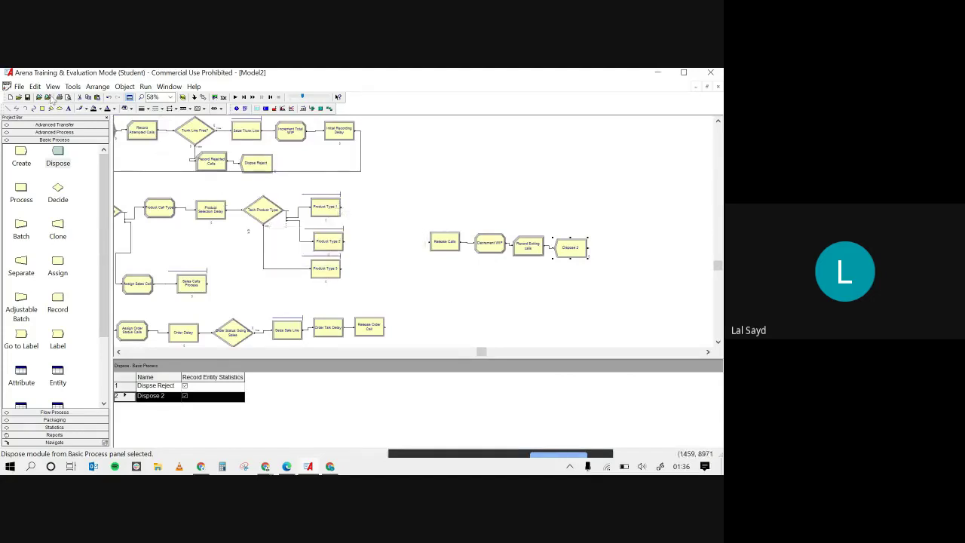
left_click(104, 88)
left_click(126, 87)
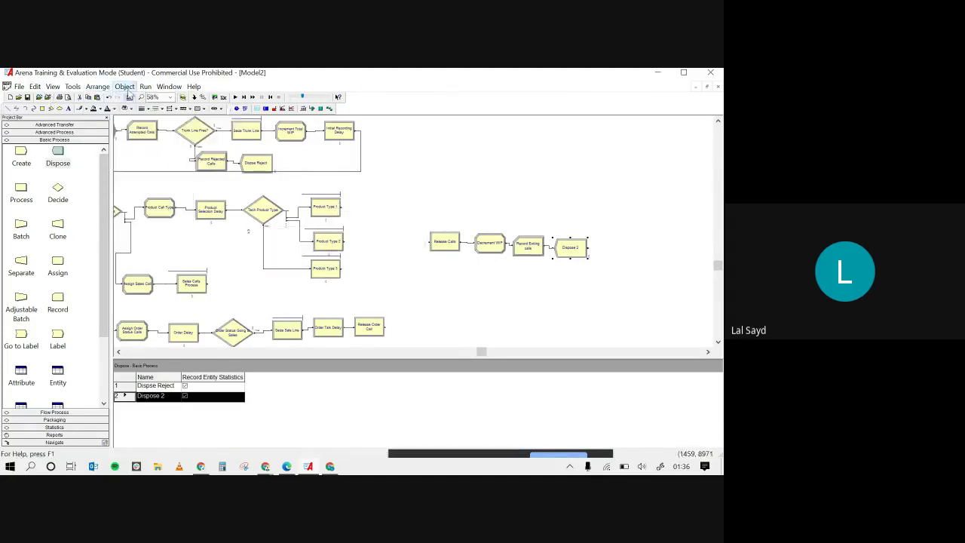
left_click(126, 87)
left_click(257, 181)
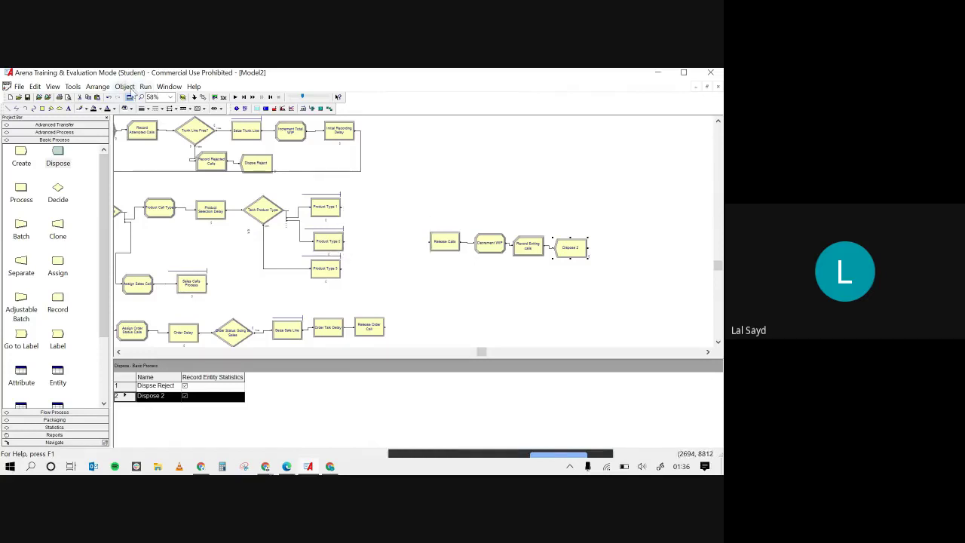
left_click(125, 87)
left_click(125, 87)
left_click(125, 87)
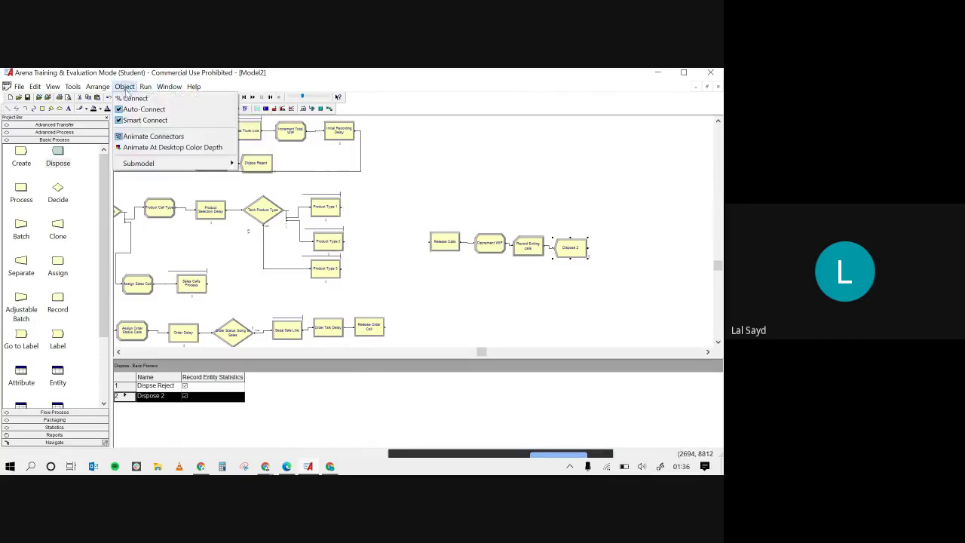
left_click(124, 99)
left_click(344, 206)
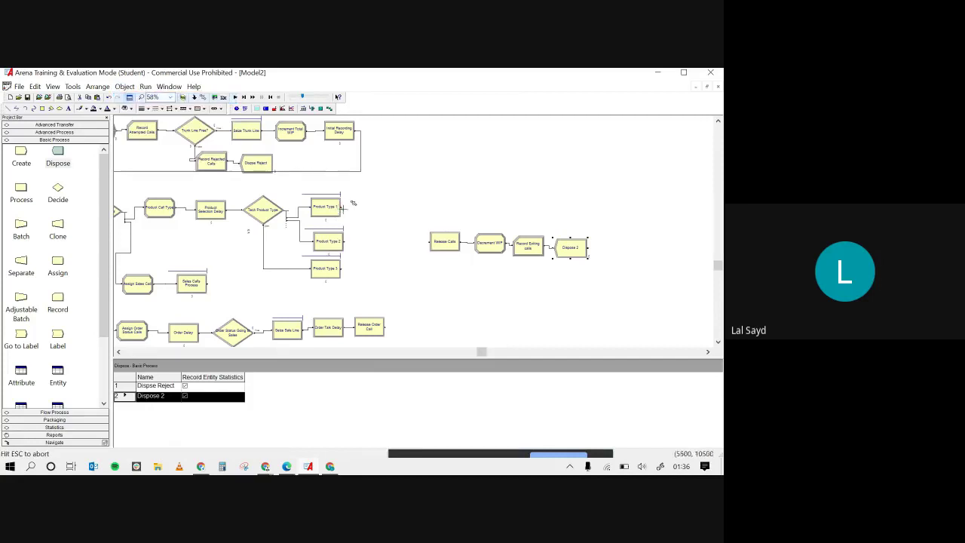
left_click(442, 243)
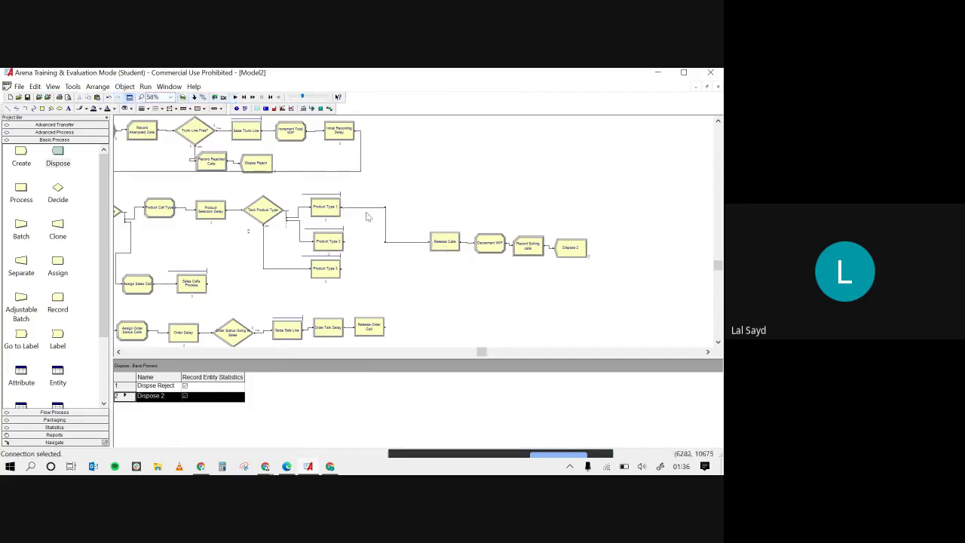
Connect the exits of Product Type 2 and Product Type 3 to the entry of Release Calls.
left_click(125, 87)
left_click(127, 99)
left_click(344, 241)
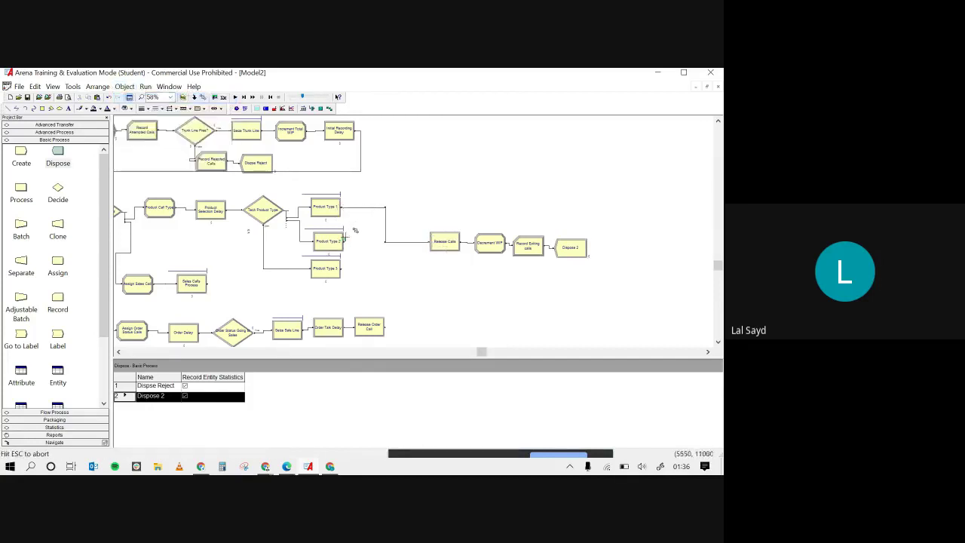
left_click(429, 242)
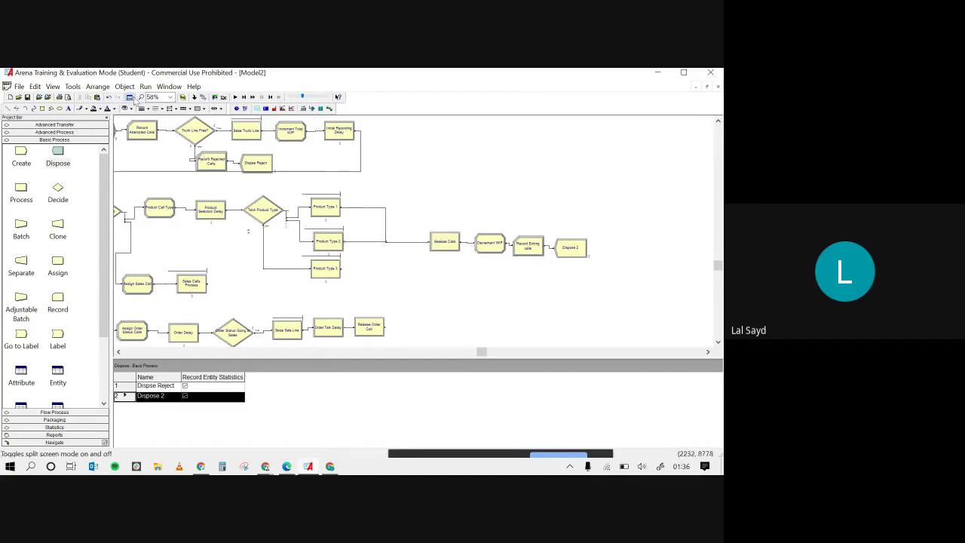
left_click(124, 87)
left_click(127, 99)
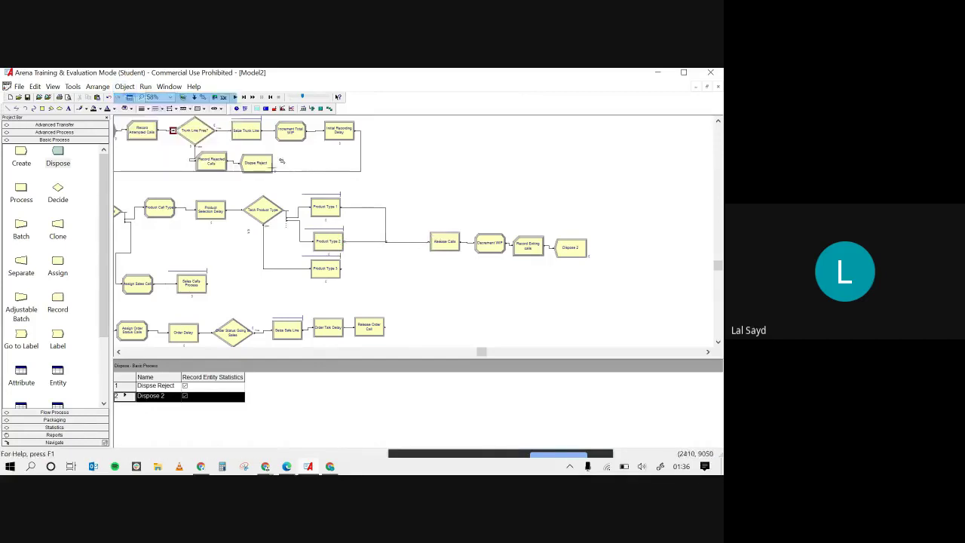
left_click(341, 269)
left_click(429, 242)
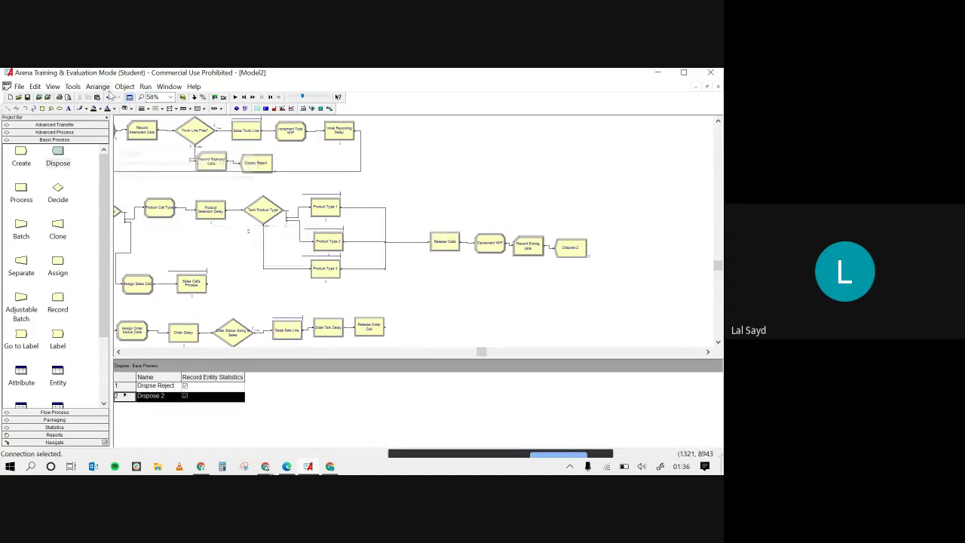
Connect the exit of Release Order Call to the entry of Release Calls.
left_click(124, 86)
left_click(127, 99)
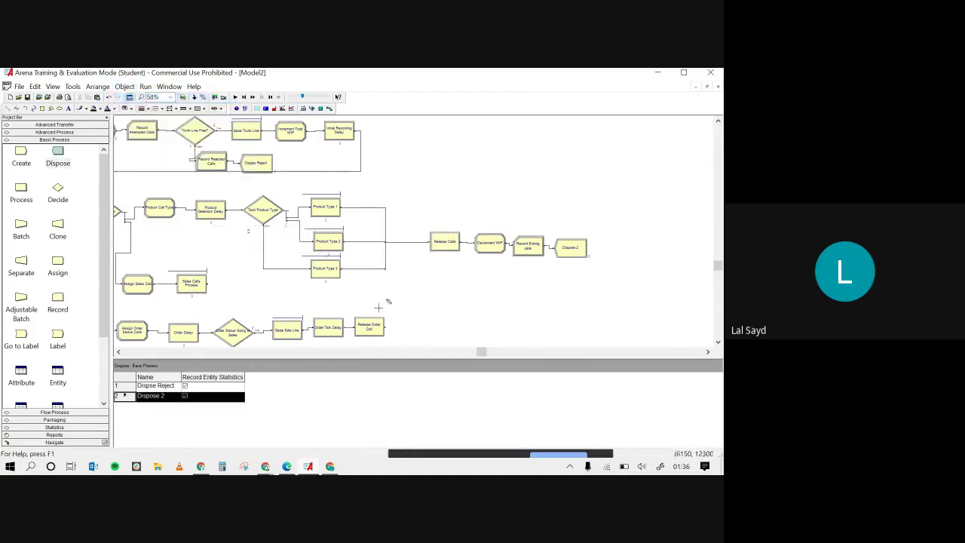
left_click(397, 324)
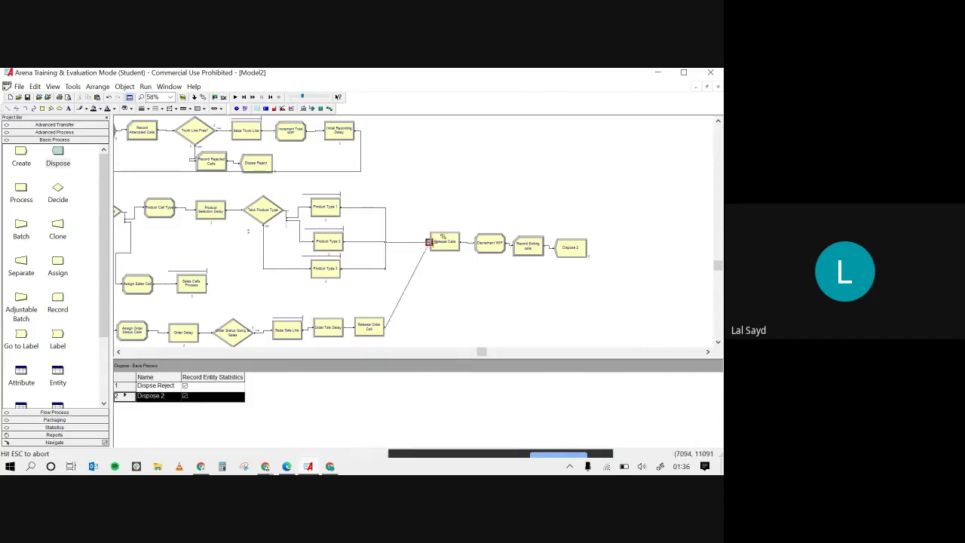
left_click(429, 241)
scroll(384, 294, "down", 3)
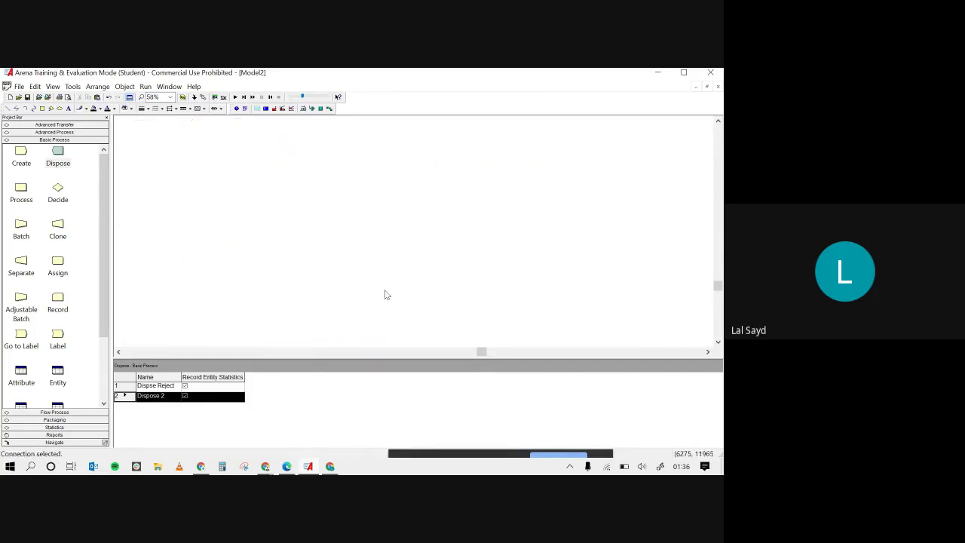
scroll(385, 294, "up", 4)
right_click(385, 293)
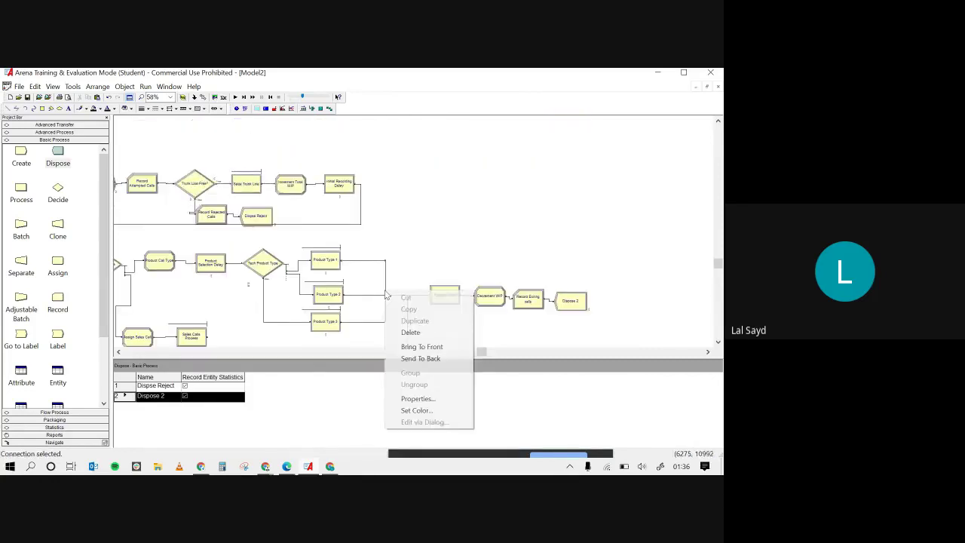
left_click(251, 329)
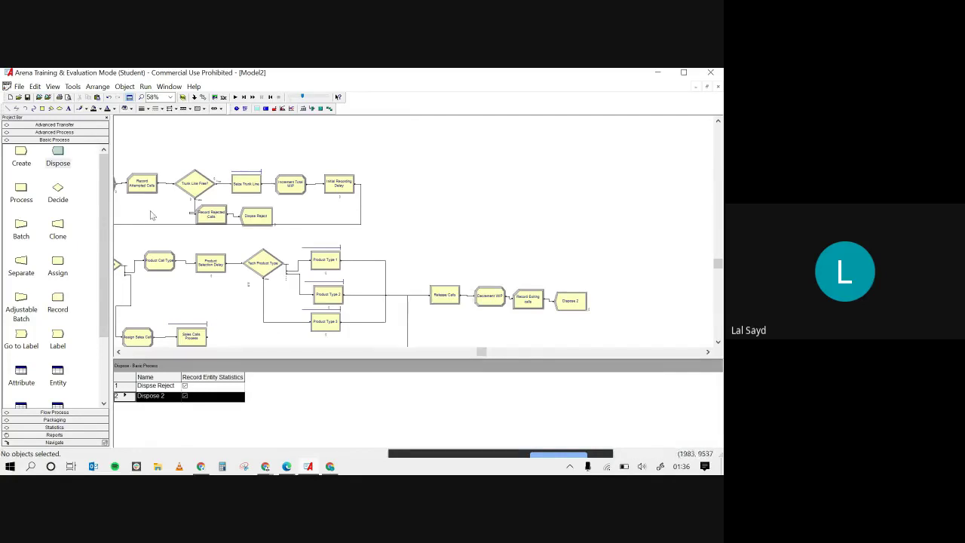
Connect the exit of Sales Calls Process to the entry of Release Calls.
left_click(125, 86)
left_click(136, 98)
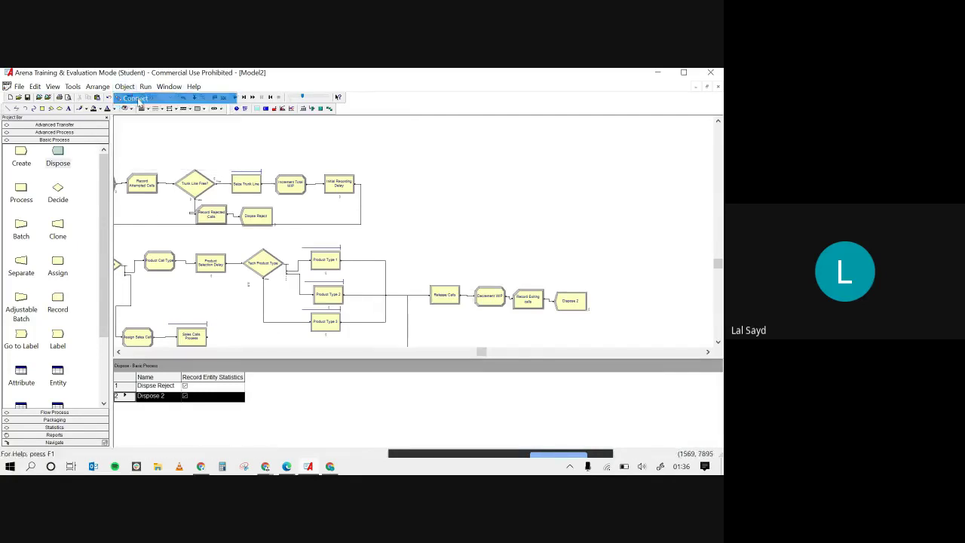
left_click(215, 337)
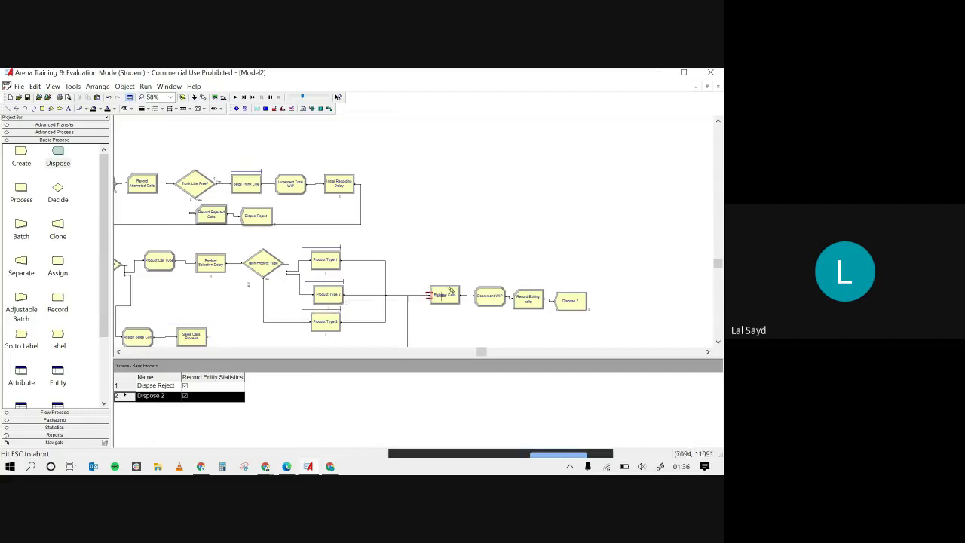
left_click(434, 298)
scroll(427, 327, "down", 5)
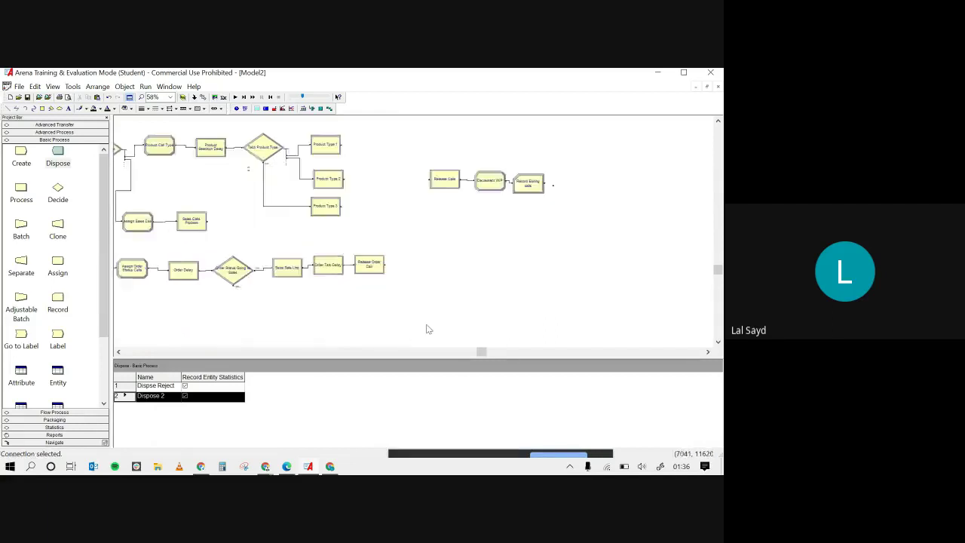
scroll(426, 327, "up", 4)
right_click(427, 327)
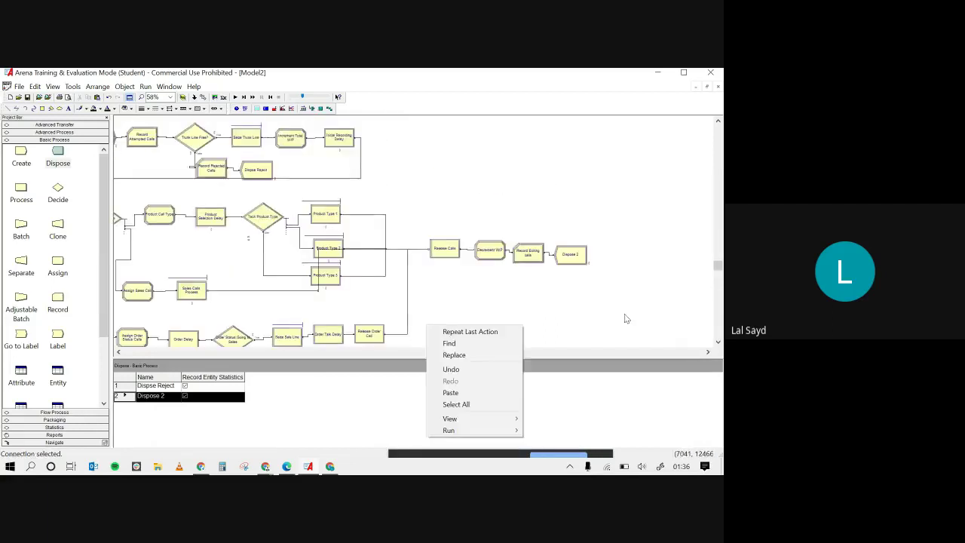
left_click(718, 341)
left_click(718, 341)
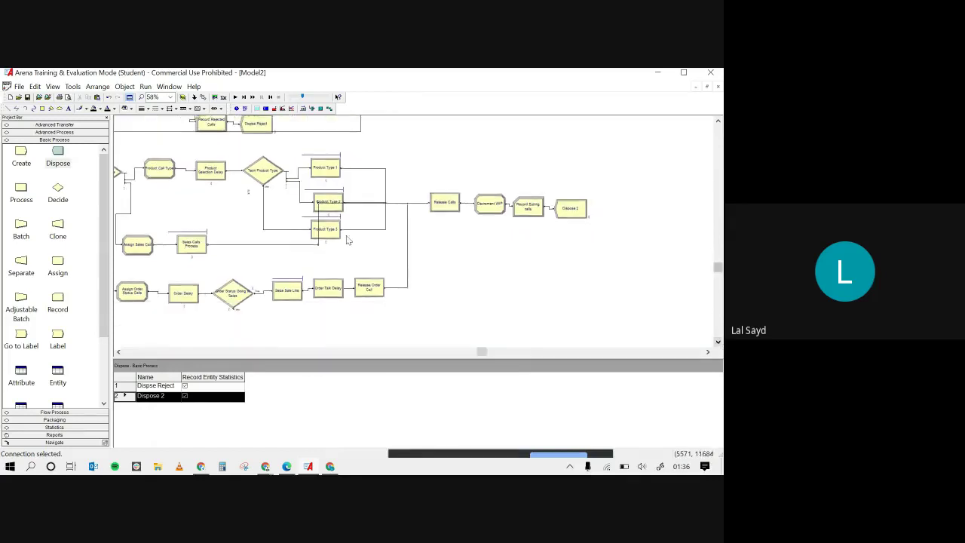
Connect the remaining lower exit of the Order Status Going to Sales decision to the entry of Release Calls.
left_click(124, 86)
left_click(139, 98)
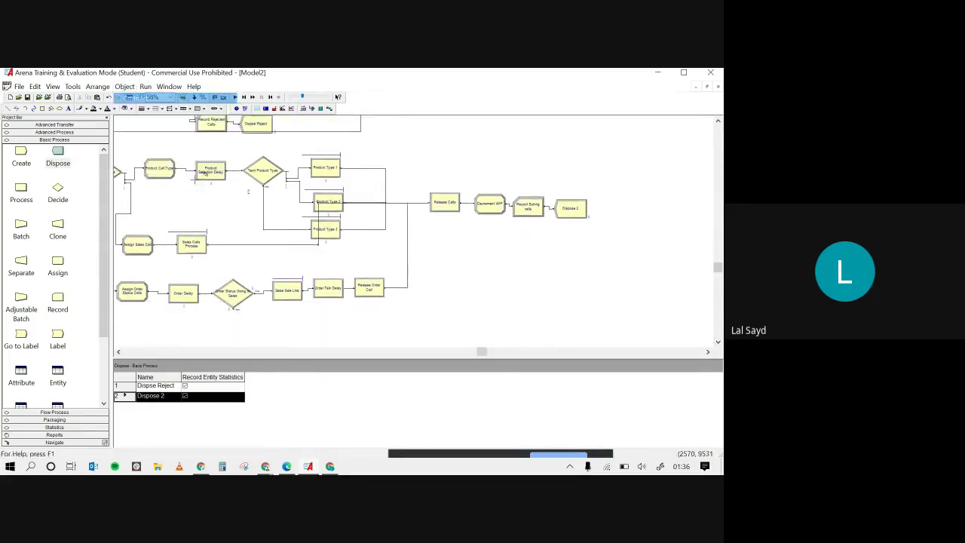
left_click(235, 305)
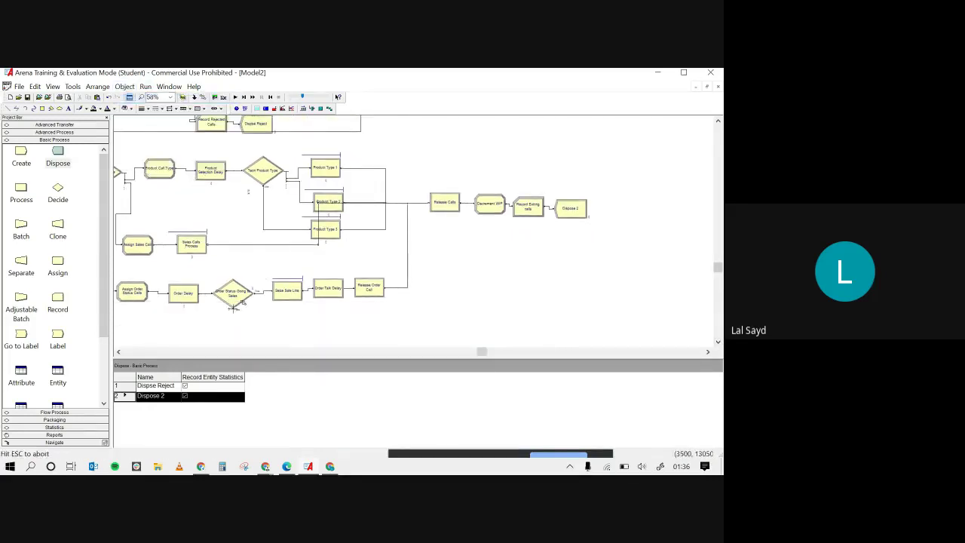
left_click(429, 202)
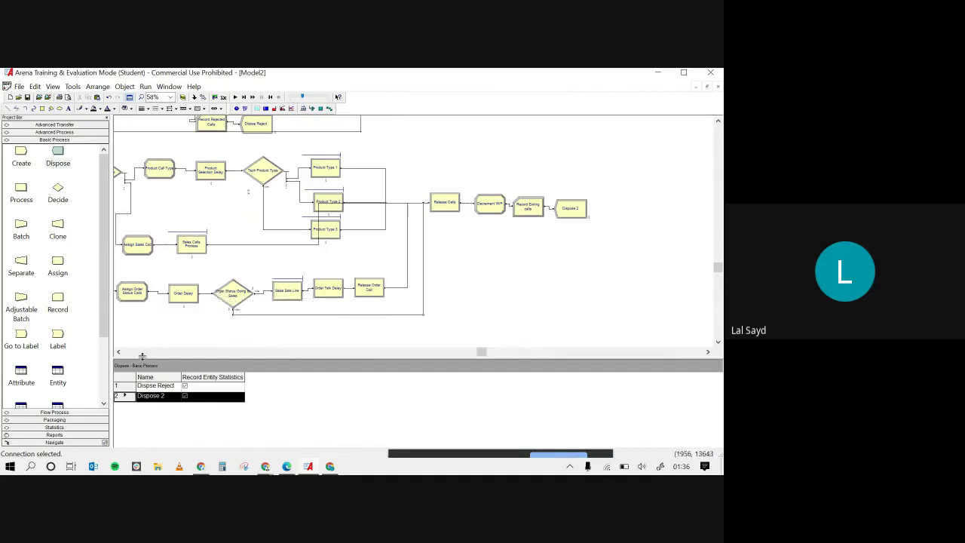
Look over the connected flowchart and run the simulation model.
left_click(119, 353)
left_click(118, 352)
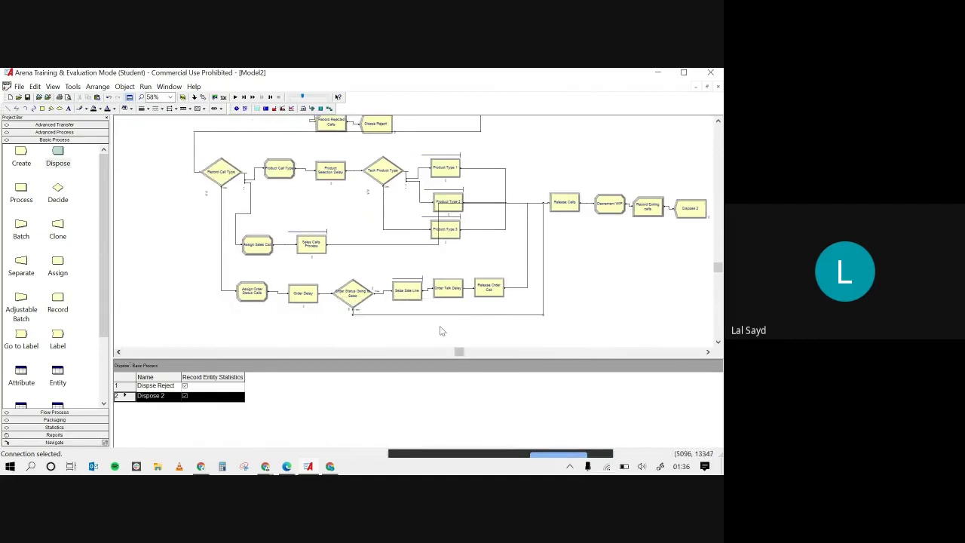
left_click(708, 353)
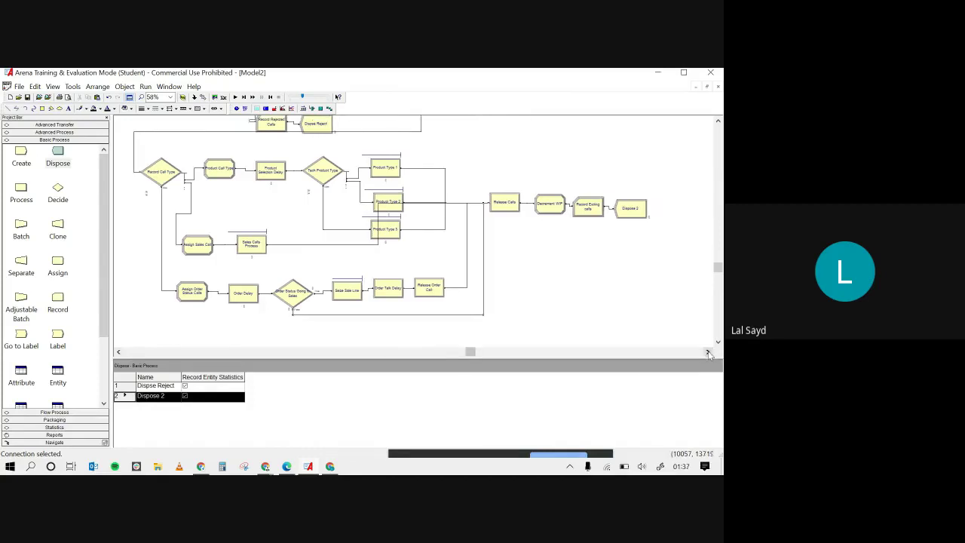
left_click(718, 121)
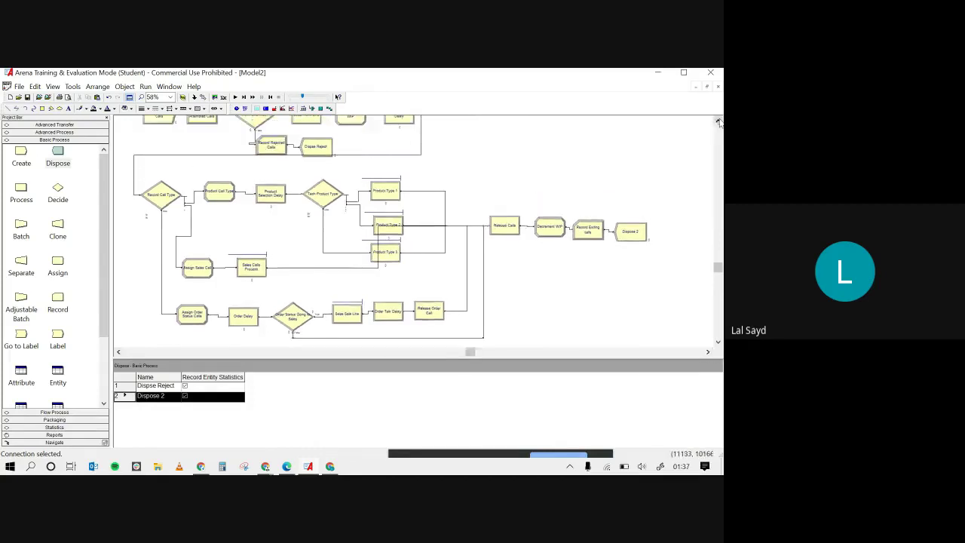
left_click(718, 121)
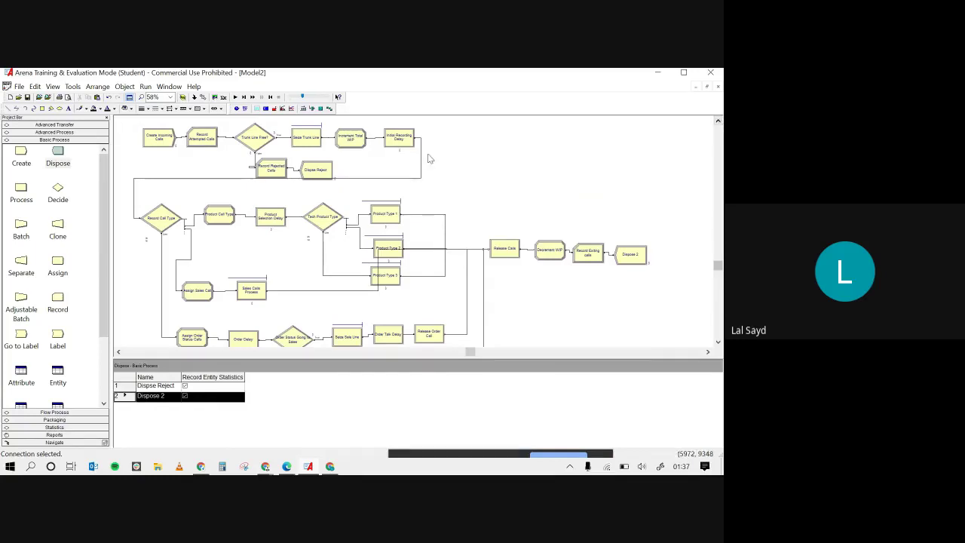
left_click(237, 98)
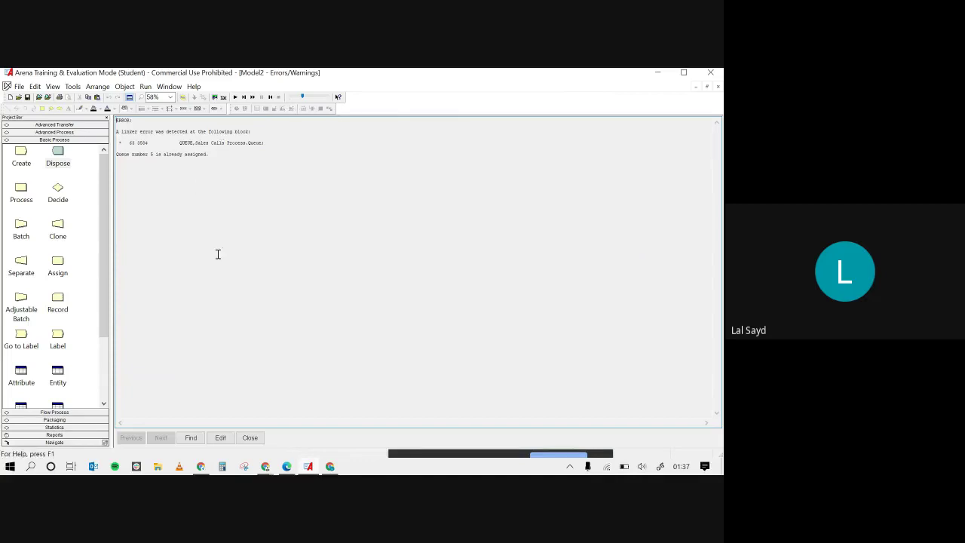
Open the module behind the reported error, inspect the Sales Resource entry and action options of Sales Calls Process, and cancel its settings.
left_click(220, 439)
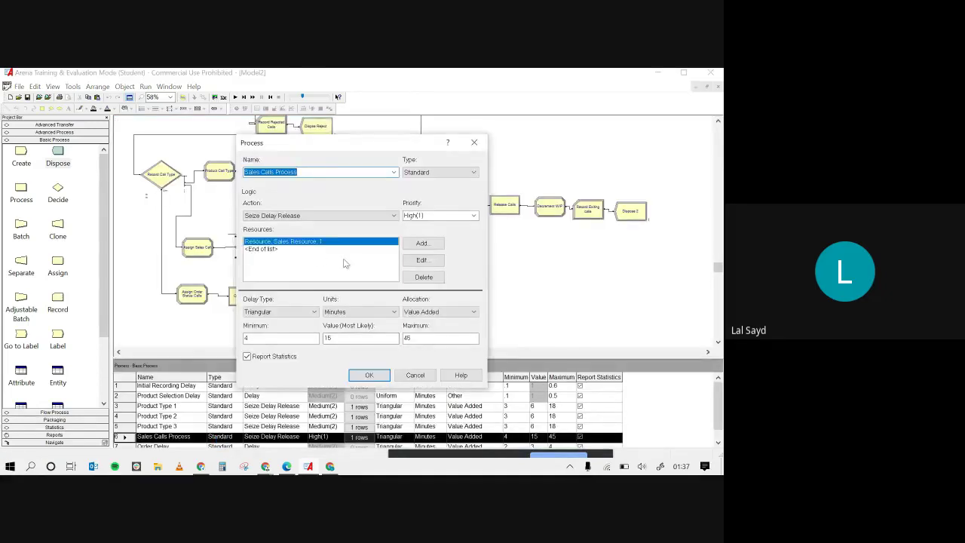
double_click(302, 241)
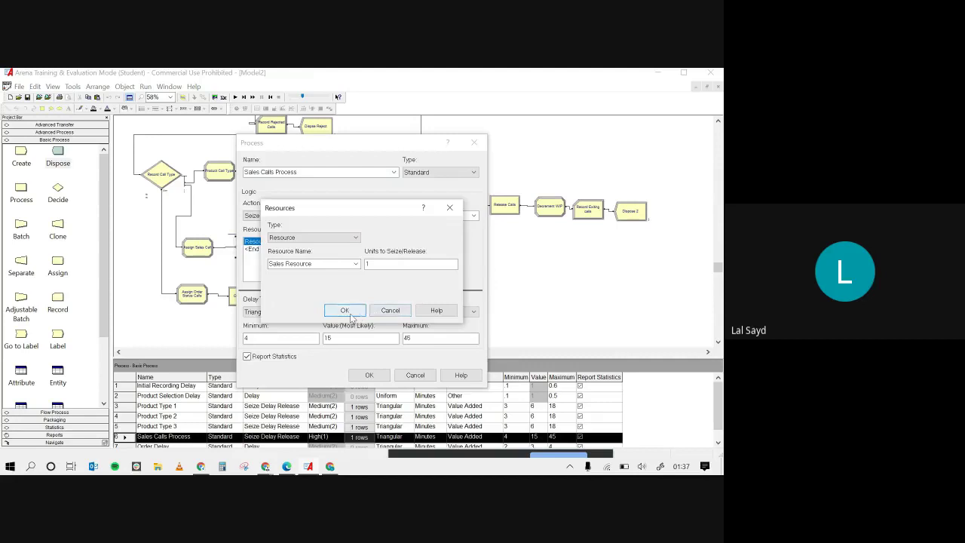
left_click(344, 310)
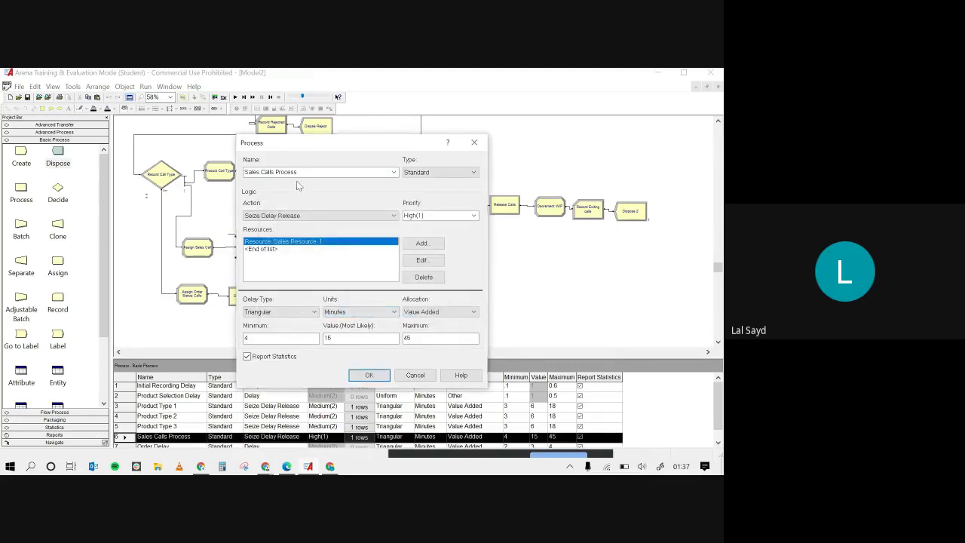
left_click(357, 217)
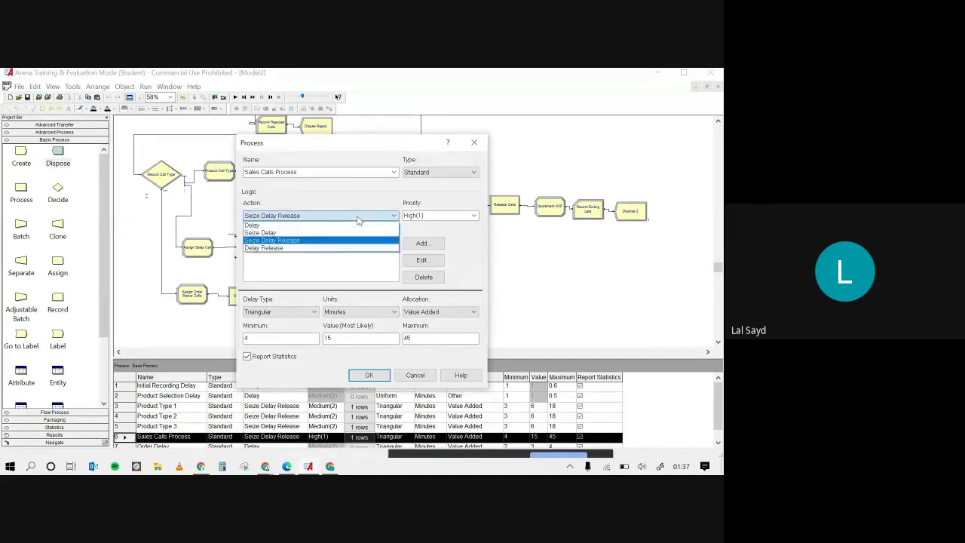
left_click(356, 216)
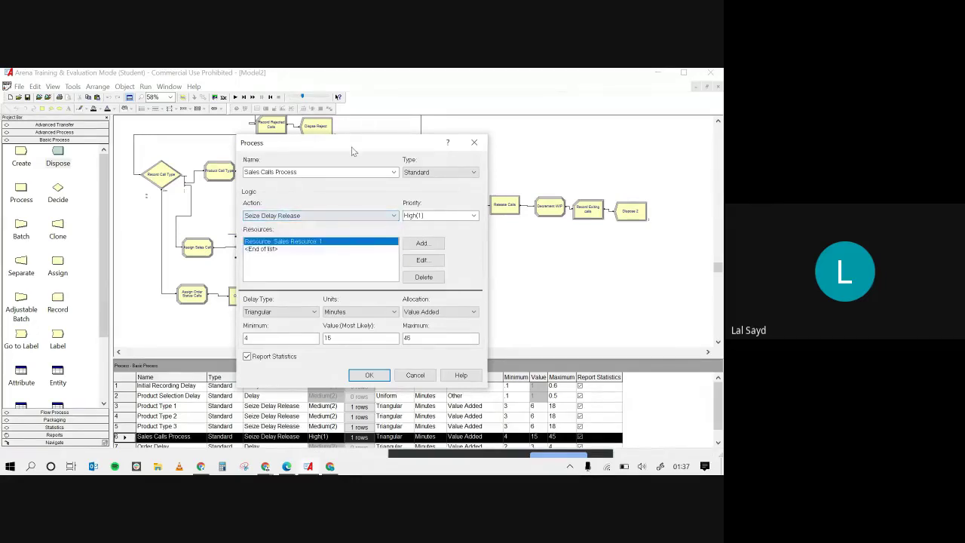
left_click(418, 376)
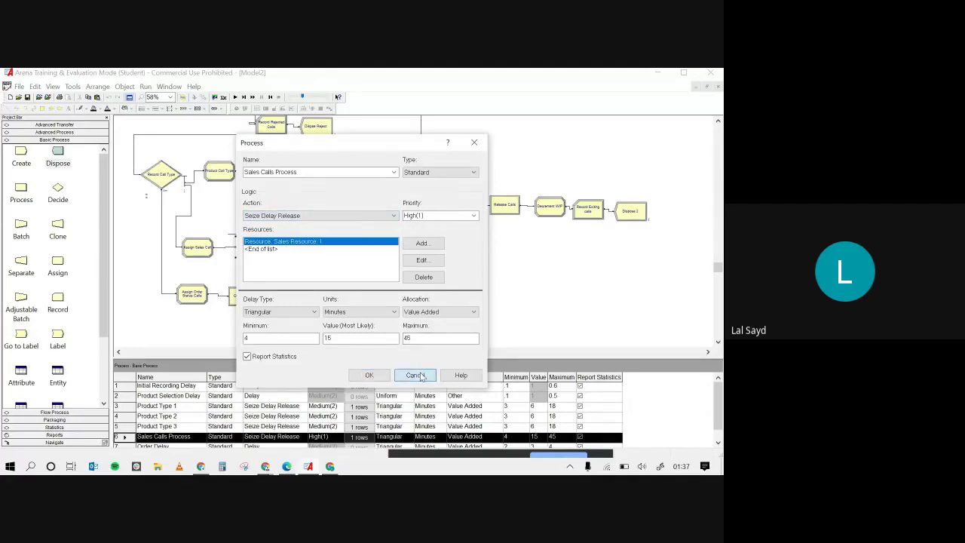
Look over the upper part of the flowchart and display the list of variables defined in the model.
left_click(718, 121)
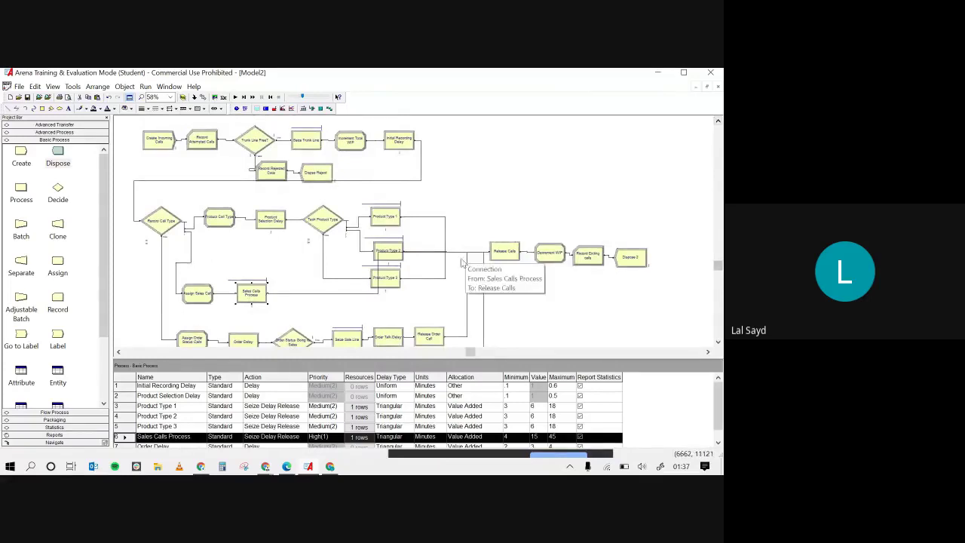
scroll(59, 362, "down", 3)
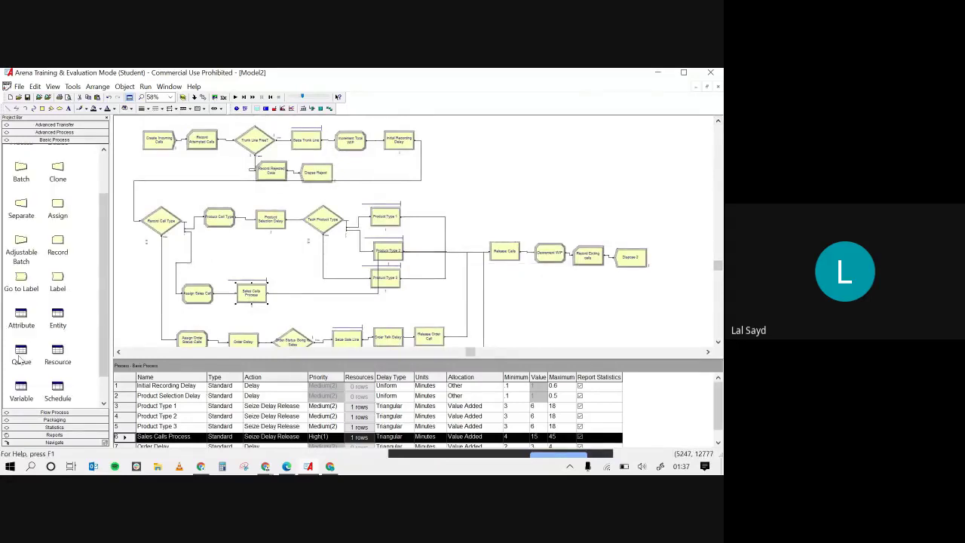
scroll(47, 355, "up", 3)
scroll(44, 351, "down", 3)
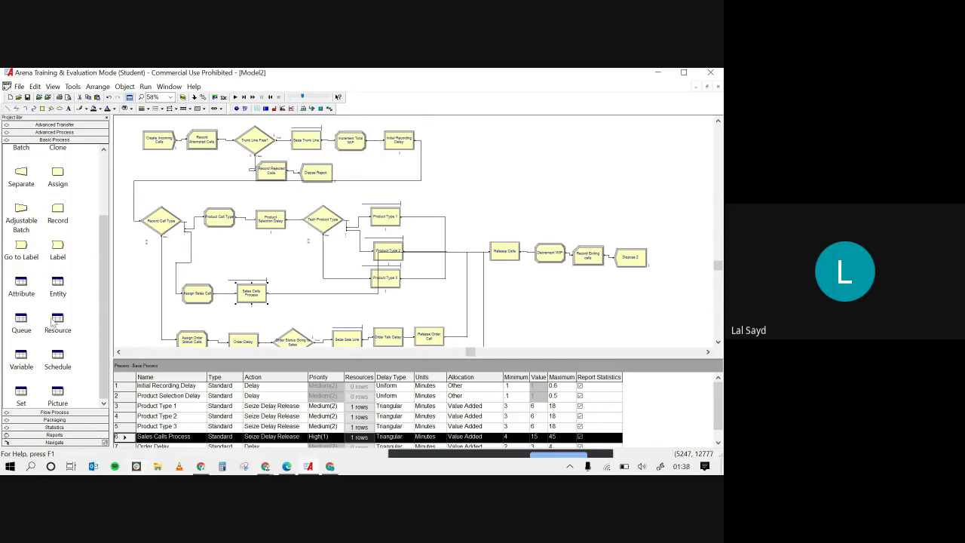
scroll(106, 442, "up", 3)
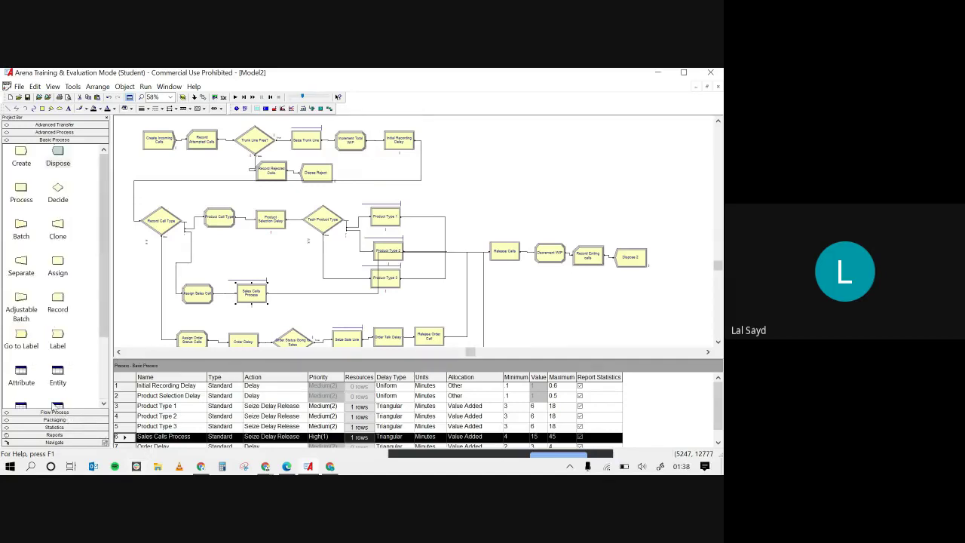
scroll(57, 384, "down", 3)
left_click(21, 359)
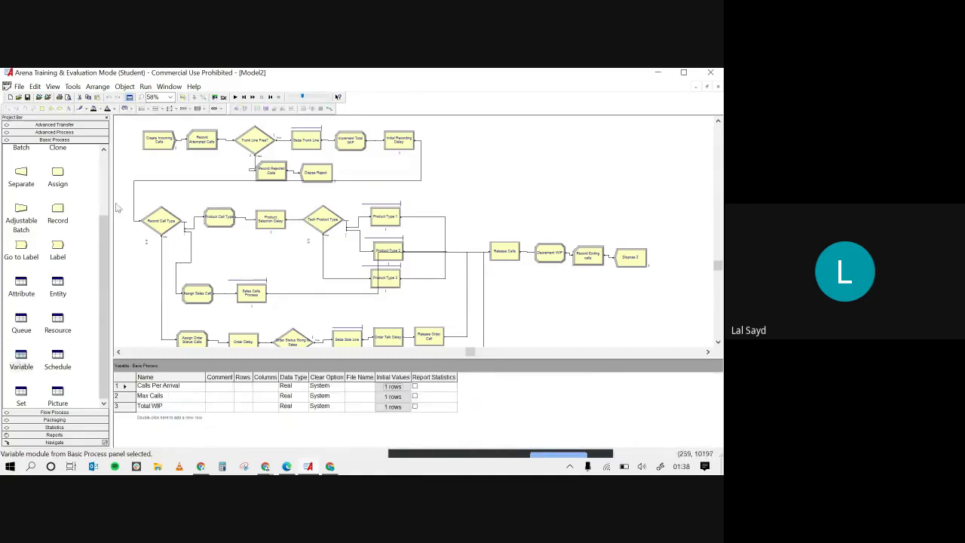
Place a new Create module in the empty area above the Release Calls sequence and name it Ending Calls.
scroll(44, 211, "up", 2)
left_click_drag(30, 165, 466, 171)
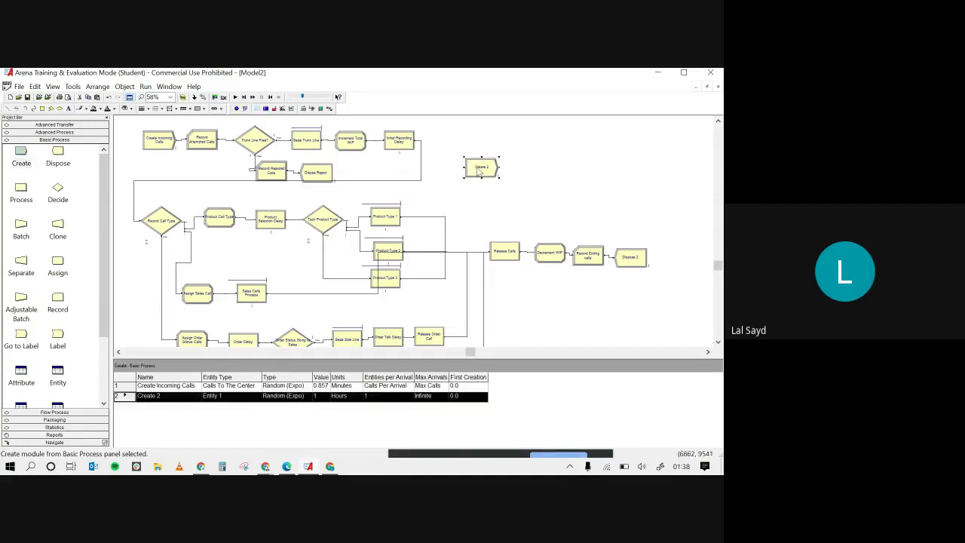
double_click(479, 171)
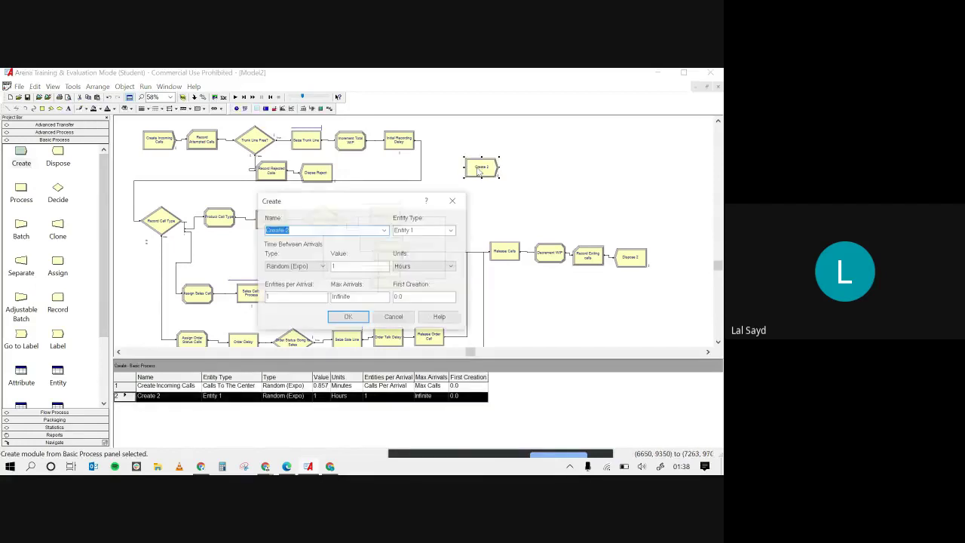
left_click(362, 232)
key("BackSpace")
key("BackSpace")
key("BackSpace")
key("BackSpace")
key("BackSpace")
key("BackSpace")
key("BackSpace")
key("BackSpace")
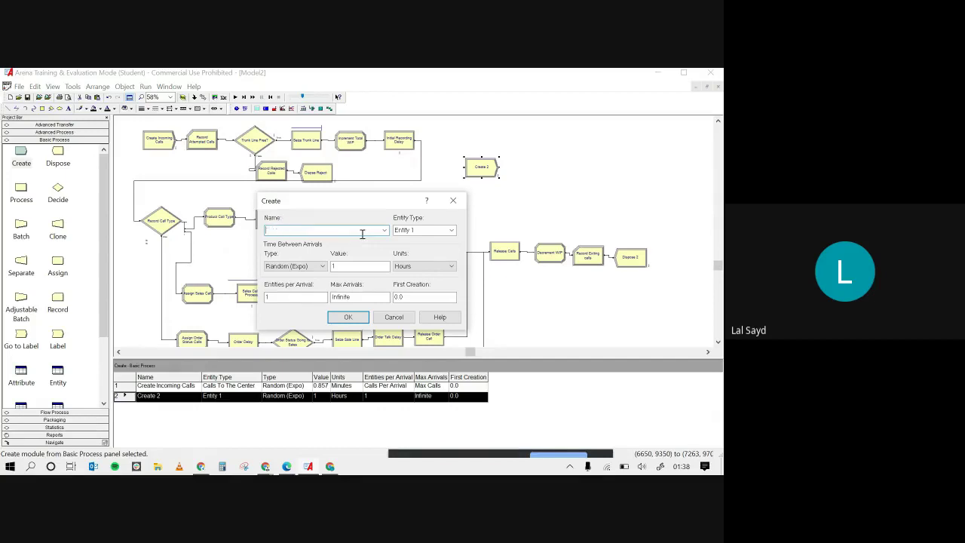
type("Ending Calls")
Set the entity type of the Ending Calls module to Entity 5.
left_click(451, 230)
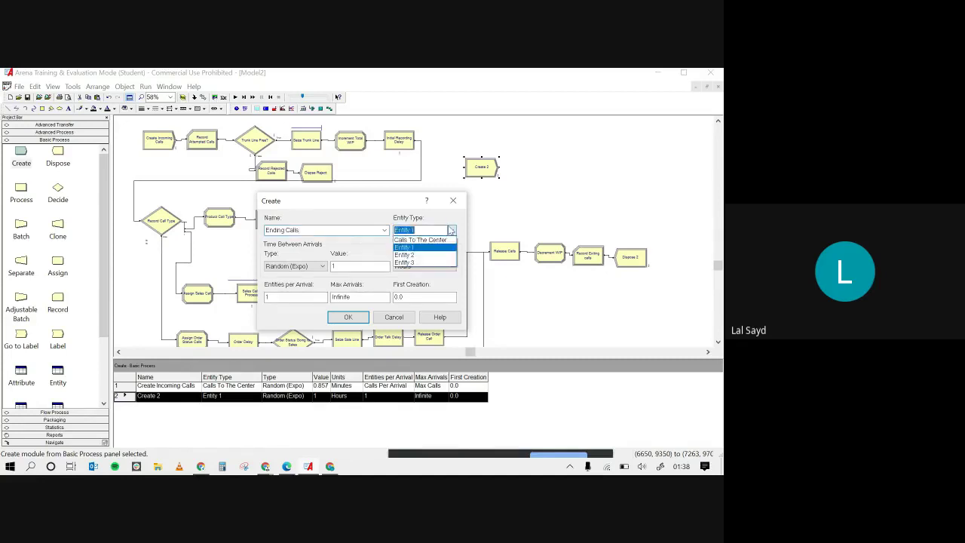
left_click(451, 230)
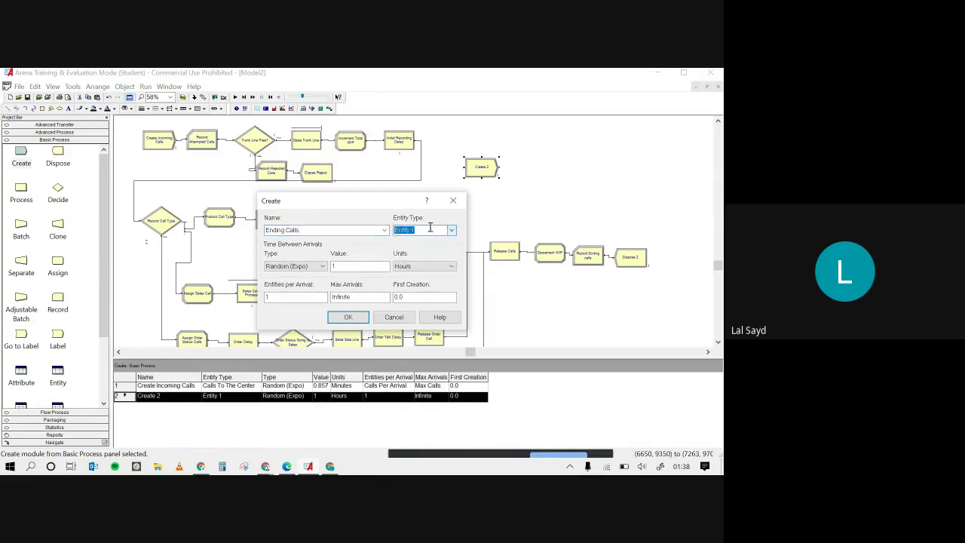
left_click(430, 230)
key("BackSpace")
type("5")
Set the time between arrivals of Ending Calls to Constant with a value of 9999999.
left_click(315, 269)
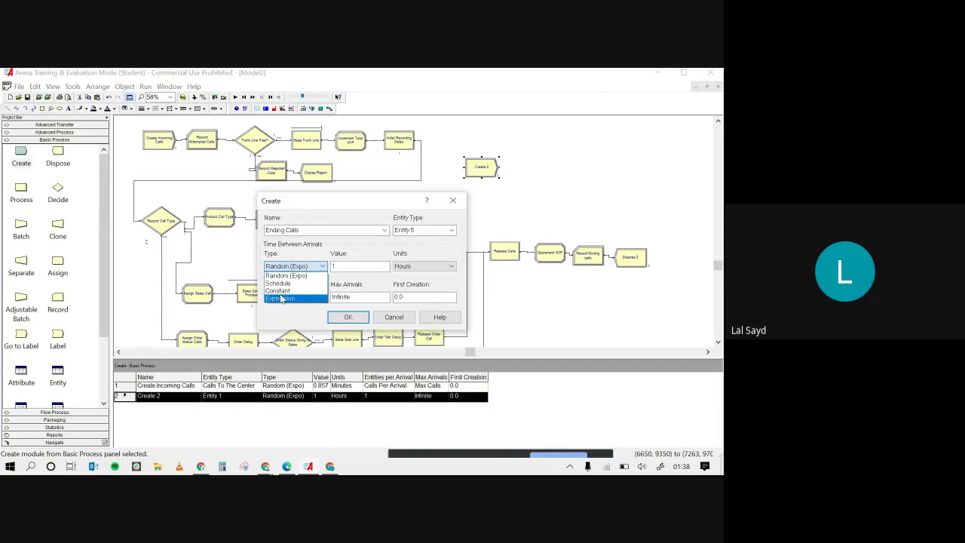
left_click(297, 293)
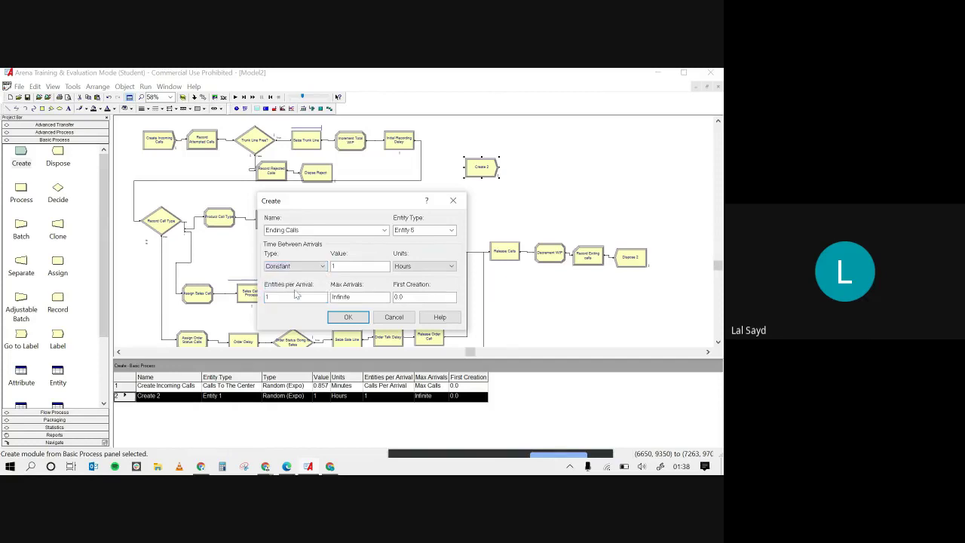
left_click(347, 267)
key("BackSpace")
type("9999999")
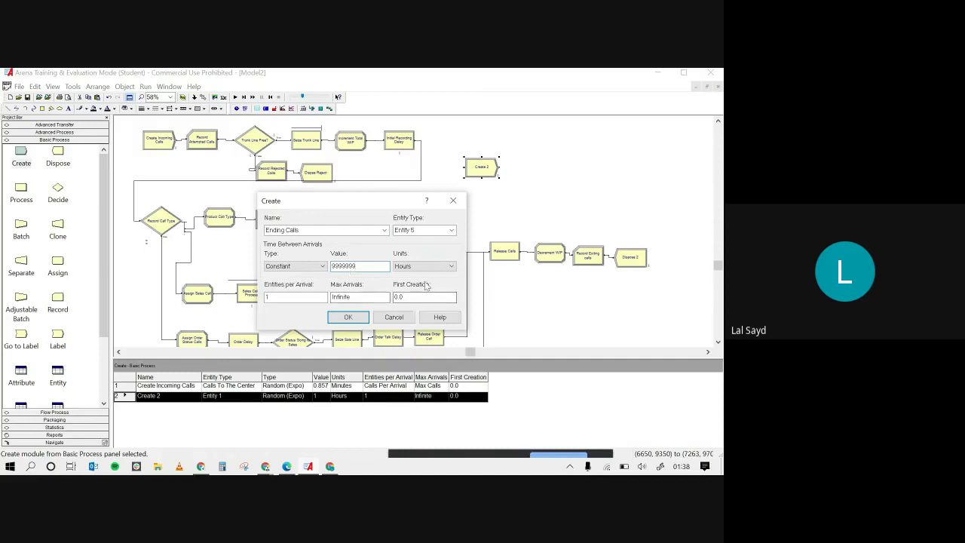
Limit Ending Calls to a maximum of 1 arrival, keep 1 entity per arrival, and accept the module settings.
double_click(344, 296)
key("BackSpace")
type("1")
left_click(294, 298)
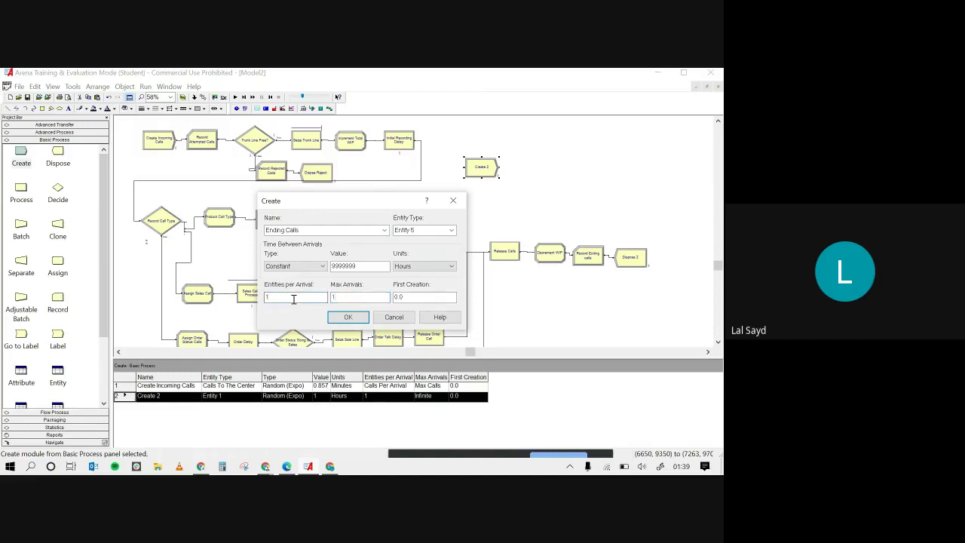
left_click(349, 295)
left_click(305, 271)
left_click(287, 297)
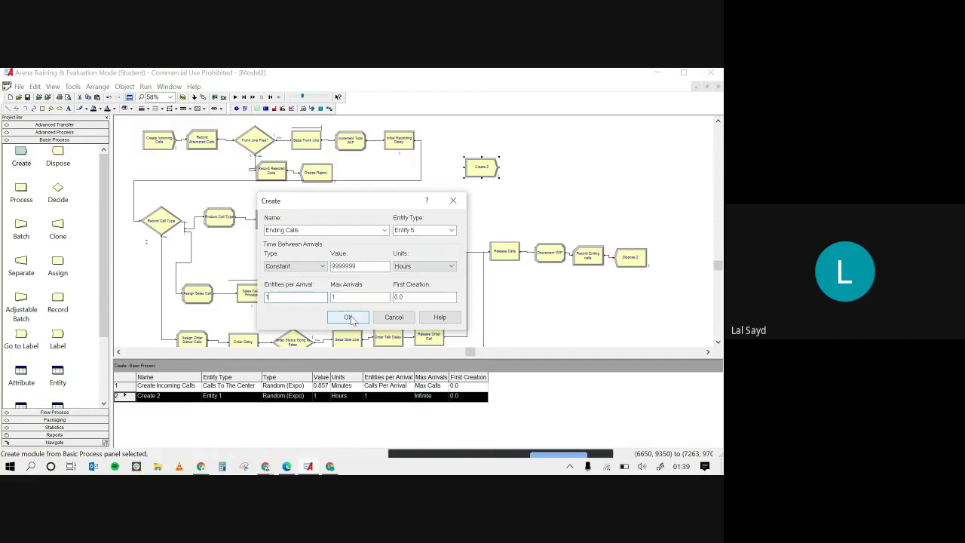
left_click(349, 318)
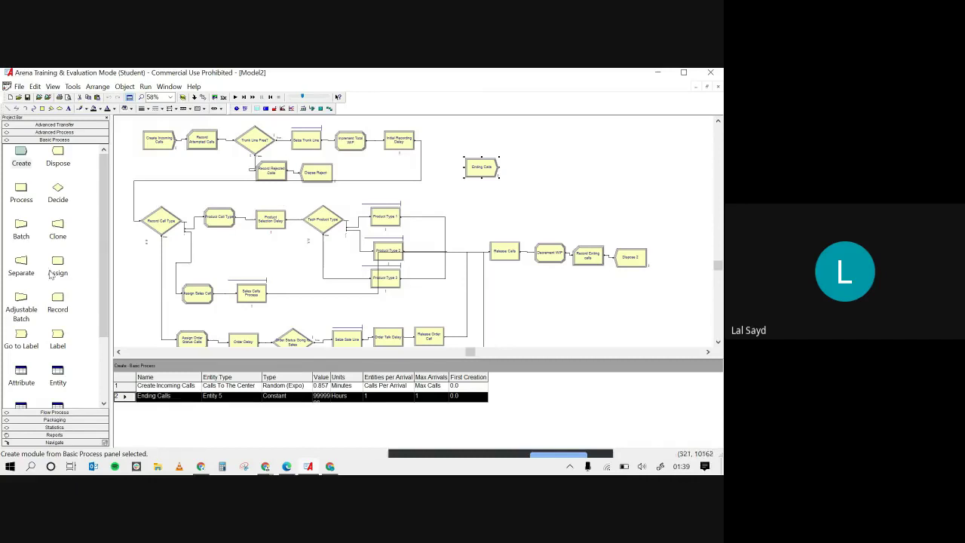
Place an Assign module directly after Ending Calls and name it Assign Calls per arrival and max calls.
left_click_drag(61, 263, 521, 173)
double_click(525, 168)
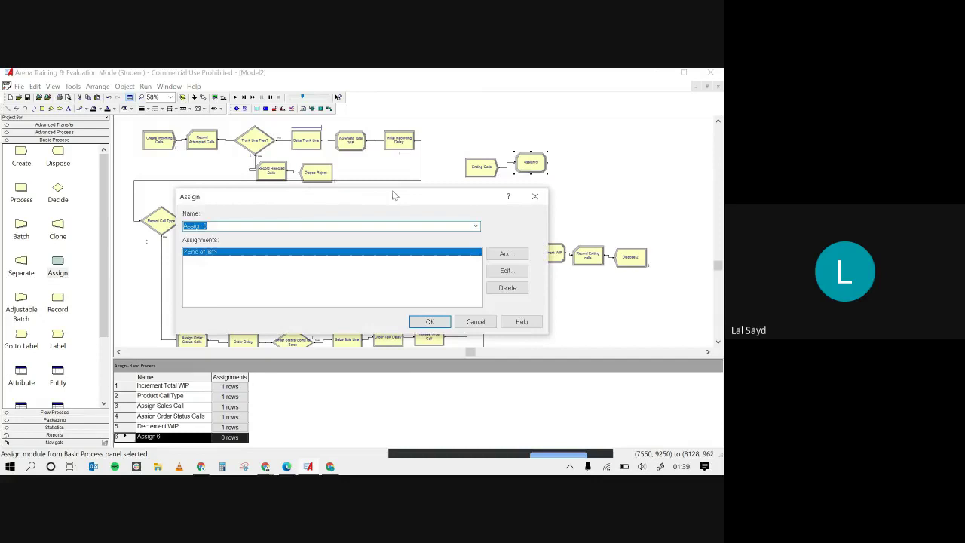
left_click(361, 225)
key("BackSpace")
type("Calls per arrival and max calls")
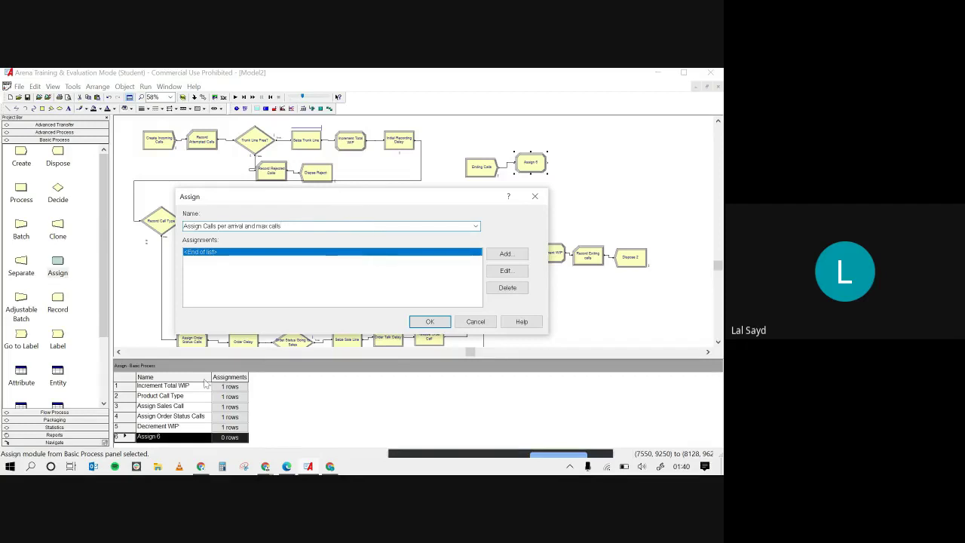
Add a variable assignment that sets Calls Per Arrival to a new value of 0.
double_click(342, 256)
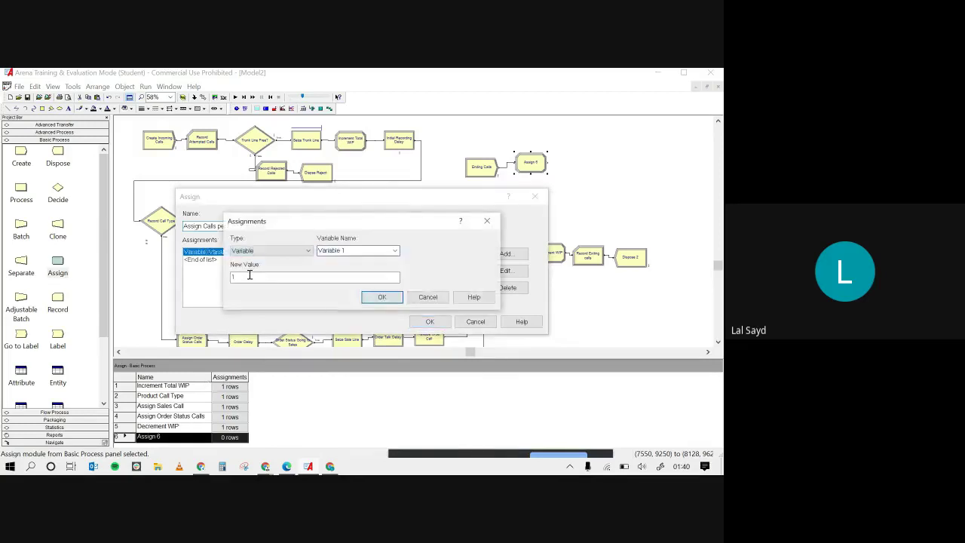
left_click(394, 251)
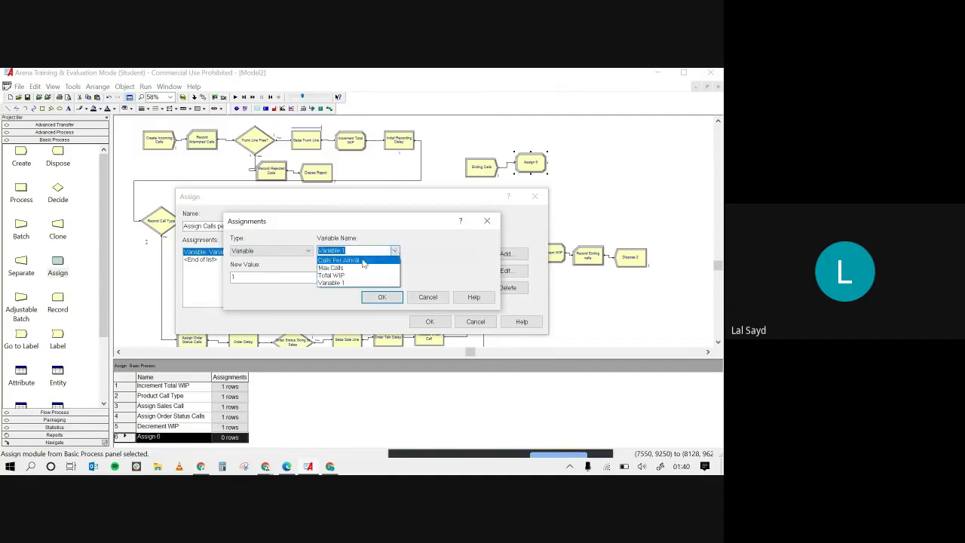
left_click(339, 260)
left_click(297, 276)
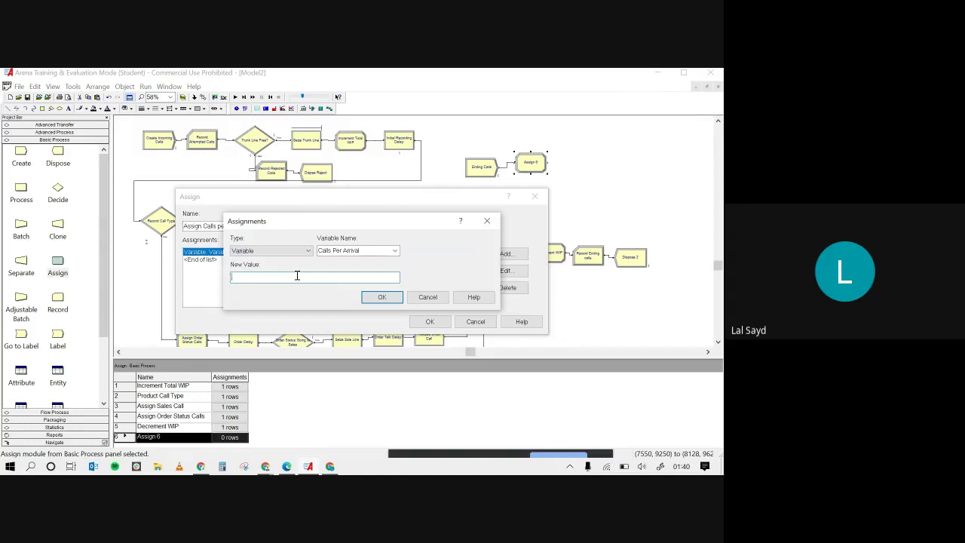
type("0")
left_click(383, 297)
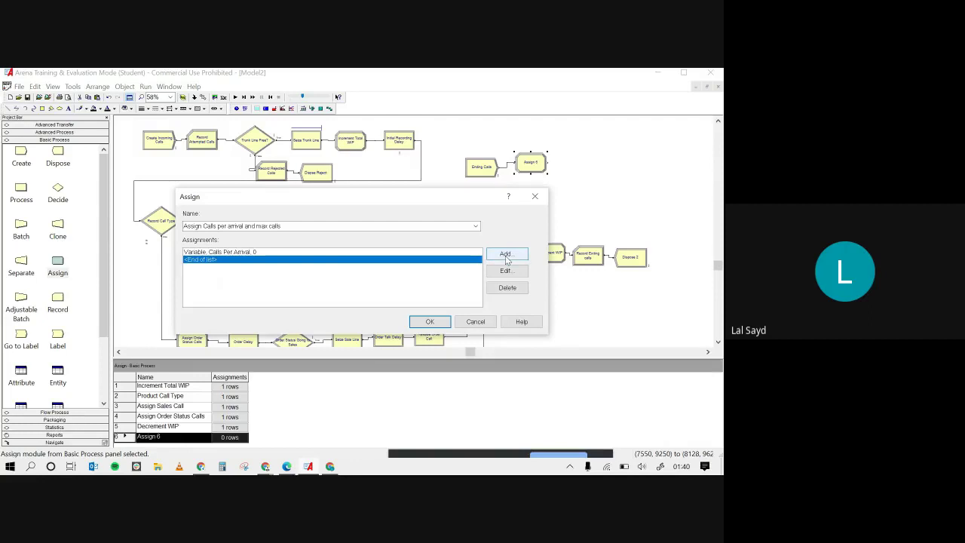
Add a second variable assignment for Max Calls with a new value of 1, and accept the Assign module.
left_click(506, 254)
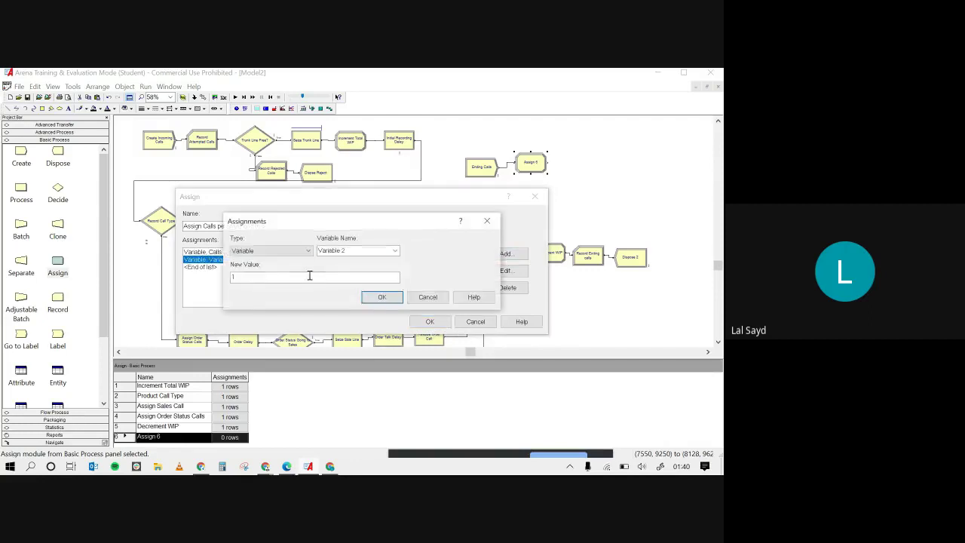
left_click(344, 250)
left_click(395, 250)
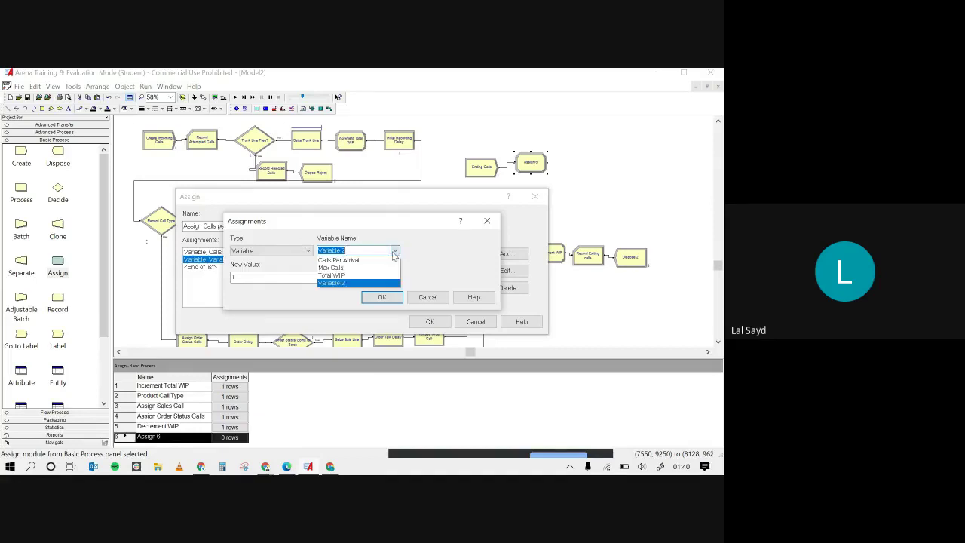
left_click(340, 268)
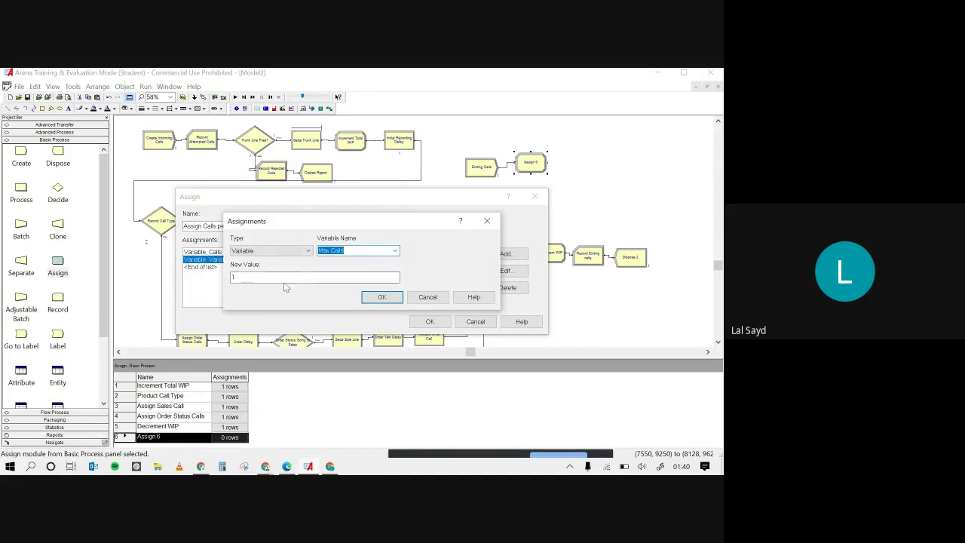
left_click(380, 297)
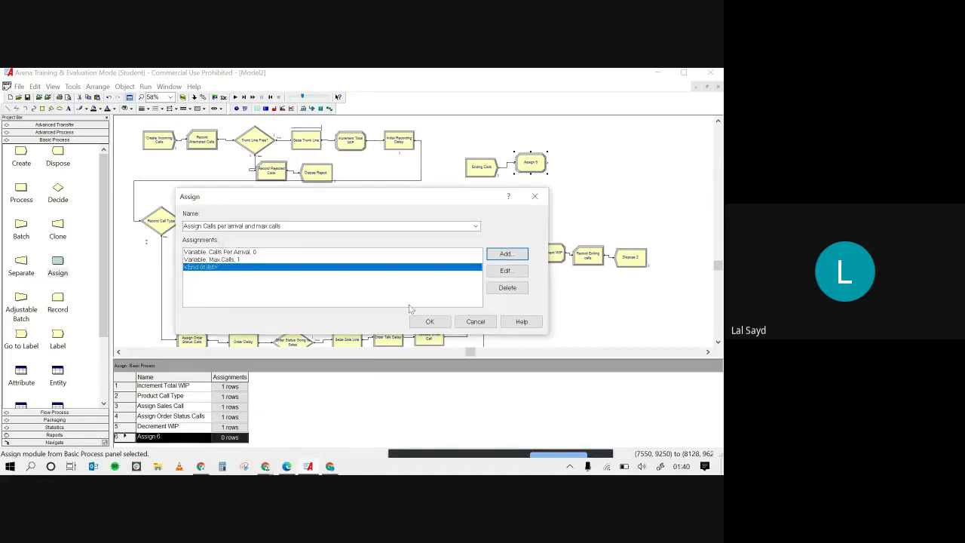
left_click(426, 322)
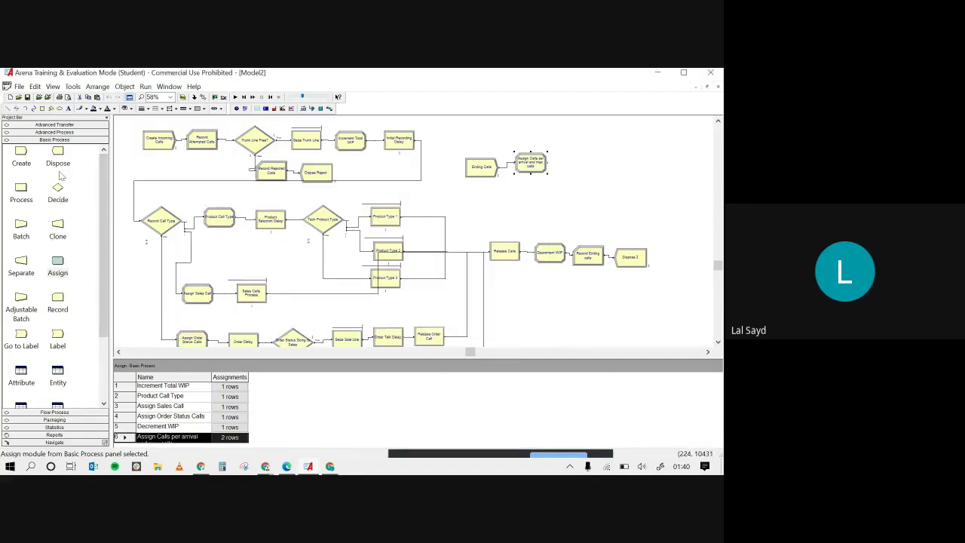
Place a Dispose module after the new Assign module, keeping its default name and settings.
left_click_drag(61, 157, 579, 163)
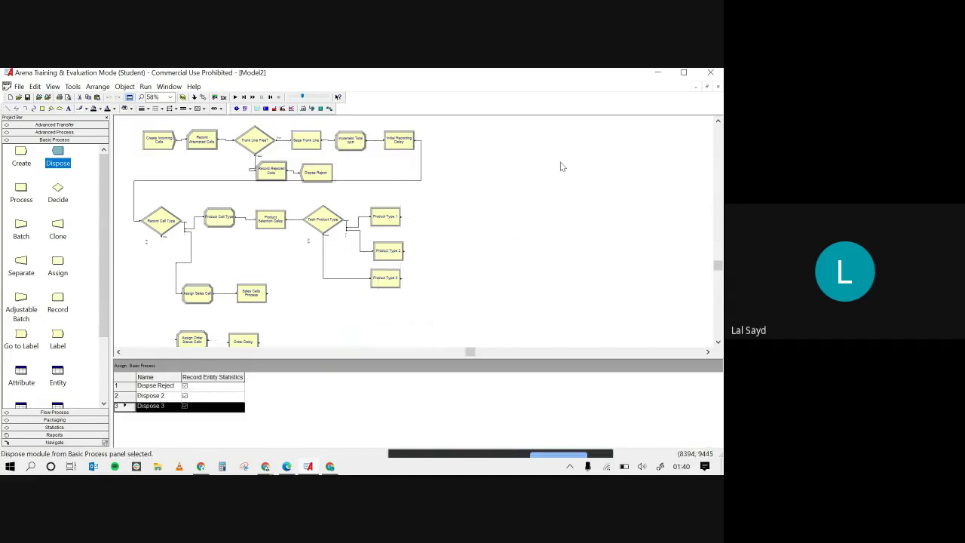
double_click(579, 163)
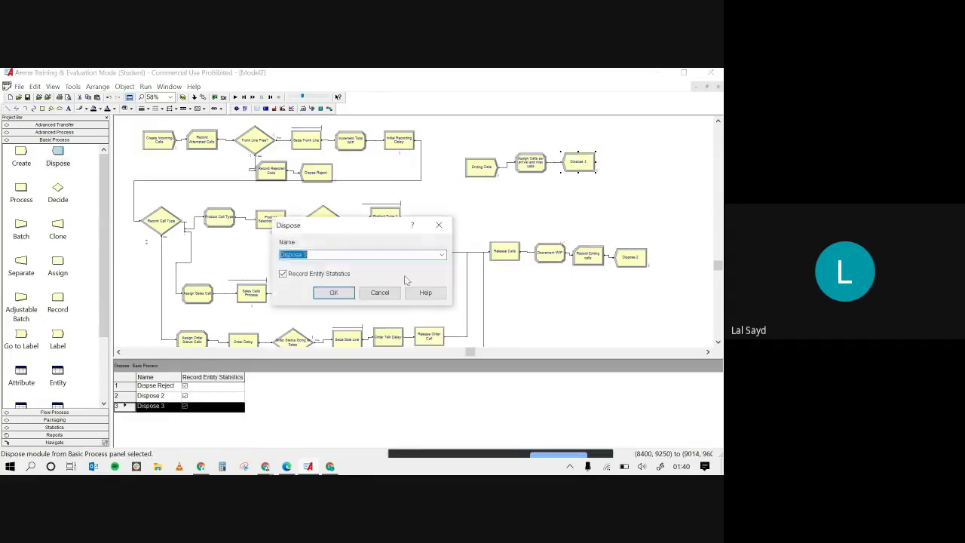
left_click(381, 292)
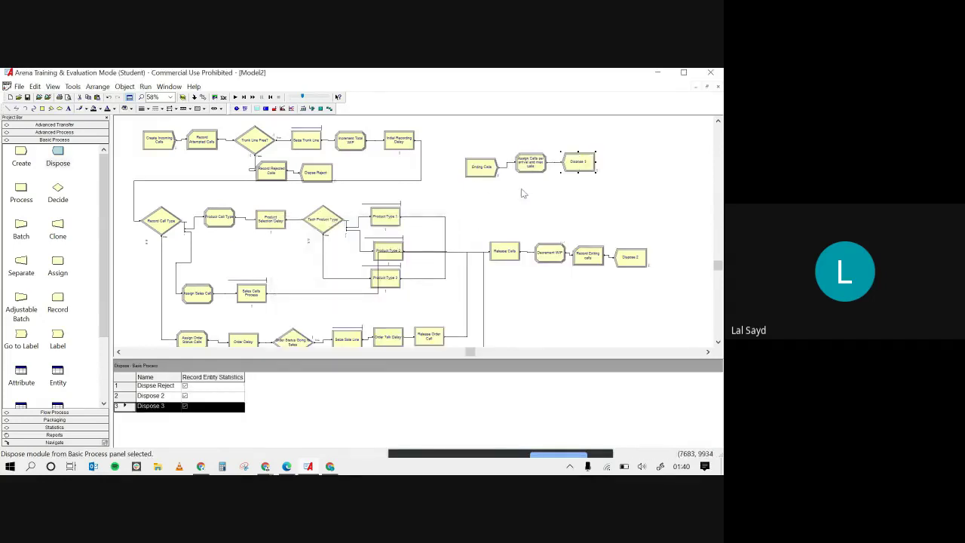
Set First Creation to 10 in the Ending Calls Create module, keeping the remaining settings, and accept it.
double_click(528, 163)
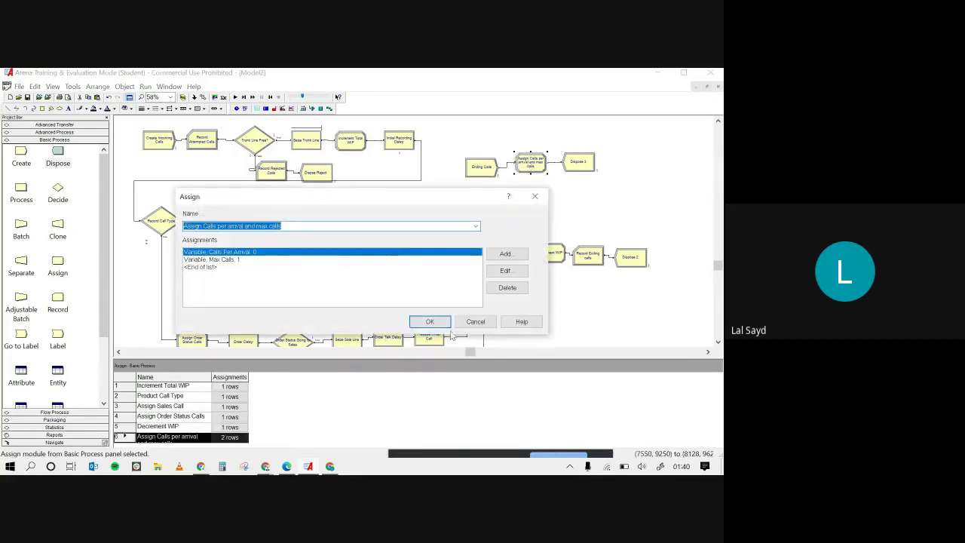
left_click(473, 322)
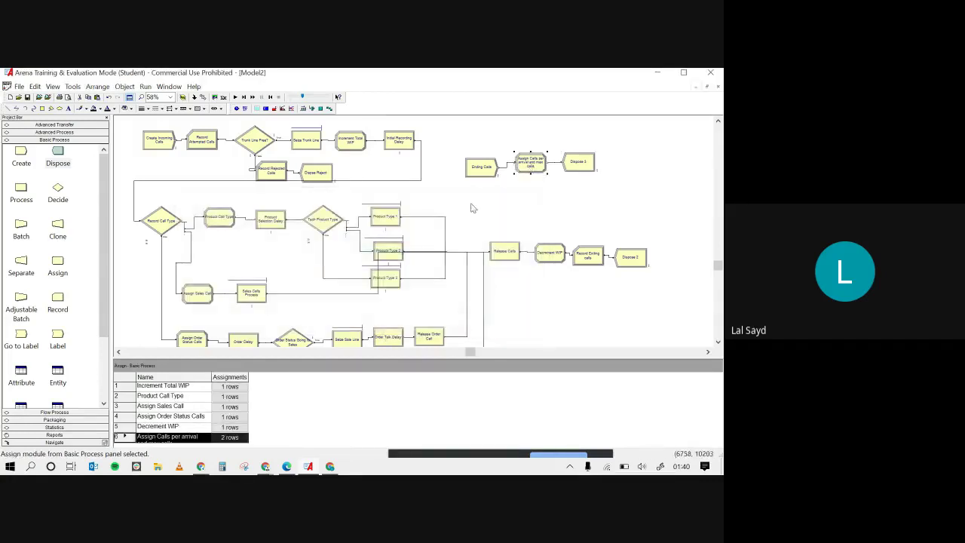
double_click(482, 166)
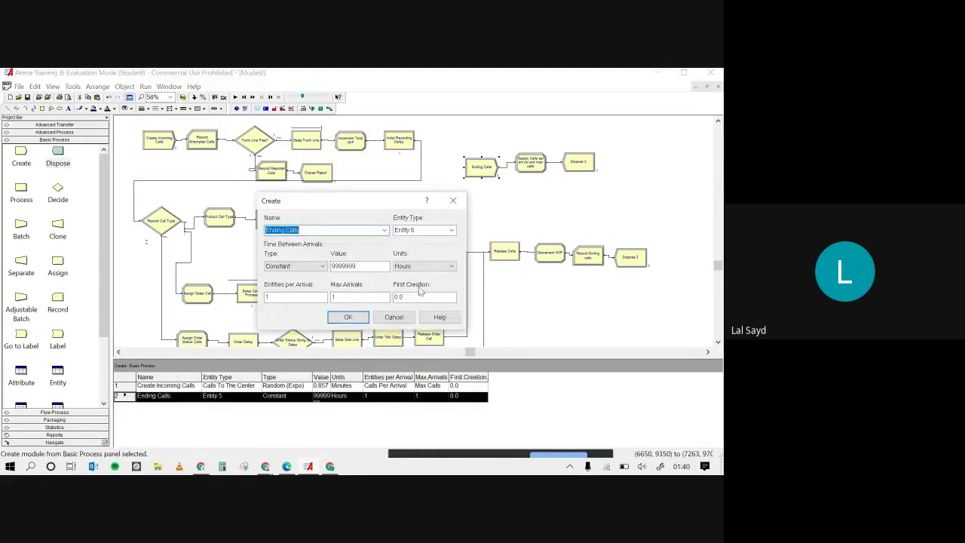
double_click(343, 265)
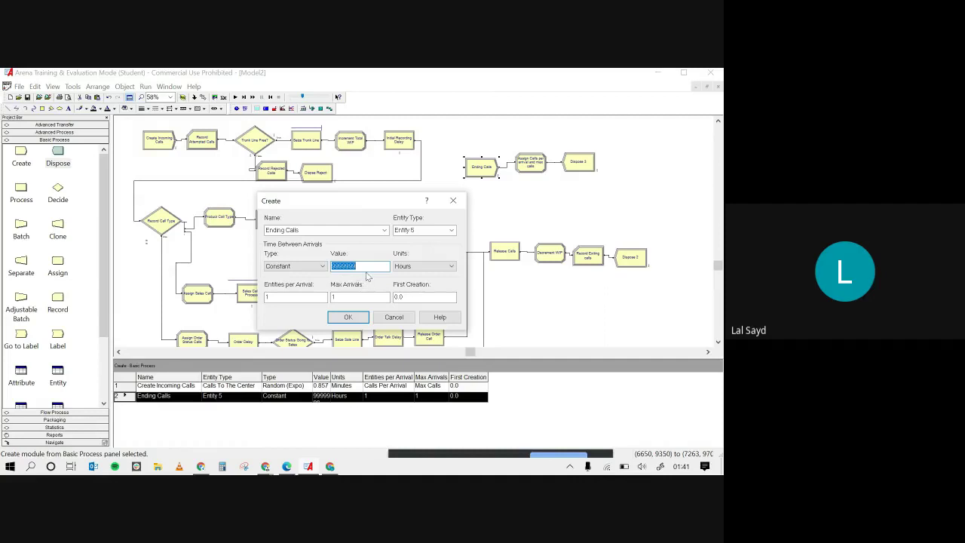
left_click(367, 269)
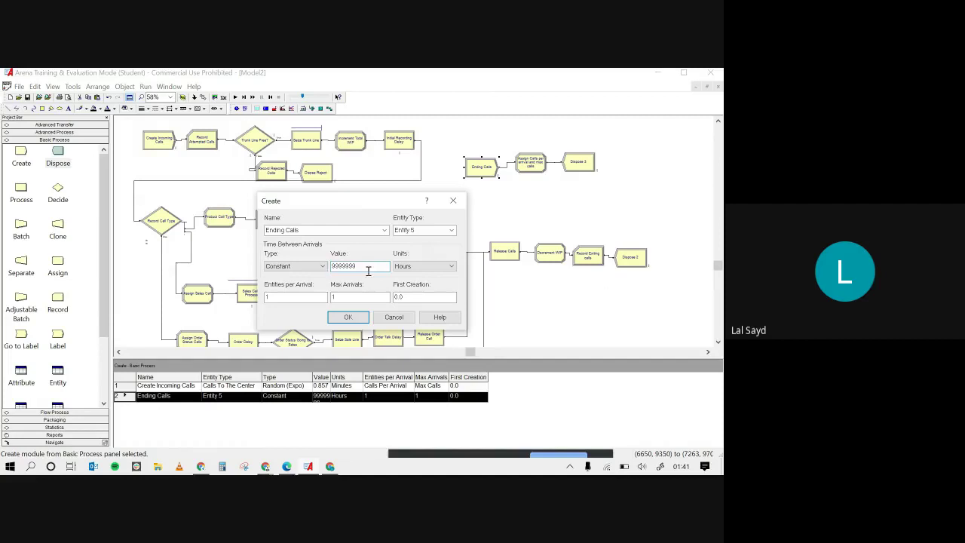
left_click(294, 296)
left_click(372, 298)
left_click(372, 299)
left_click(420, 297)
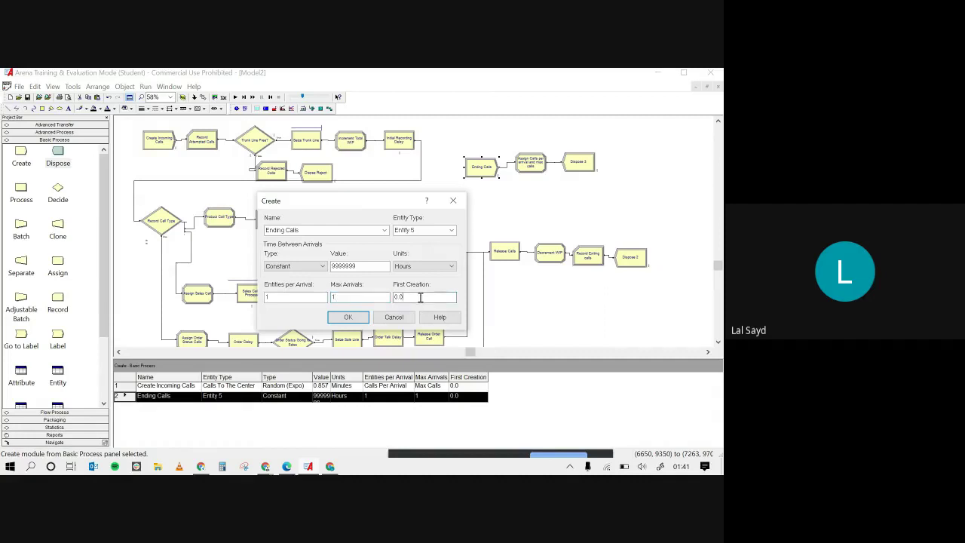
key("BackSpace")
key("BackSpace")
key("BackSpace")
type("10")
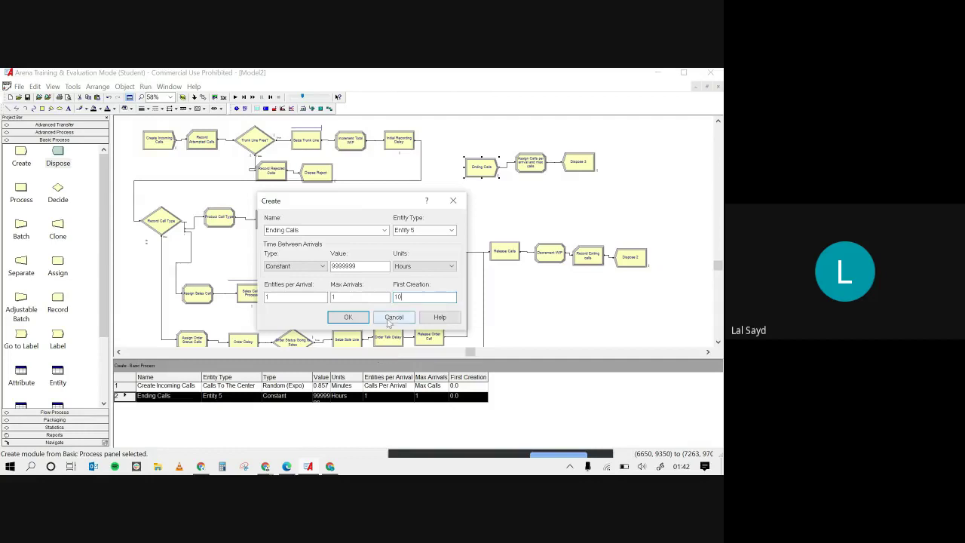
left_click(349, 316)
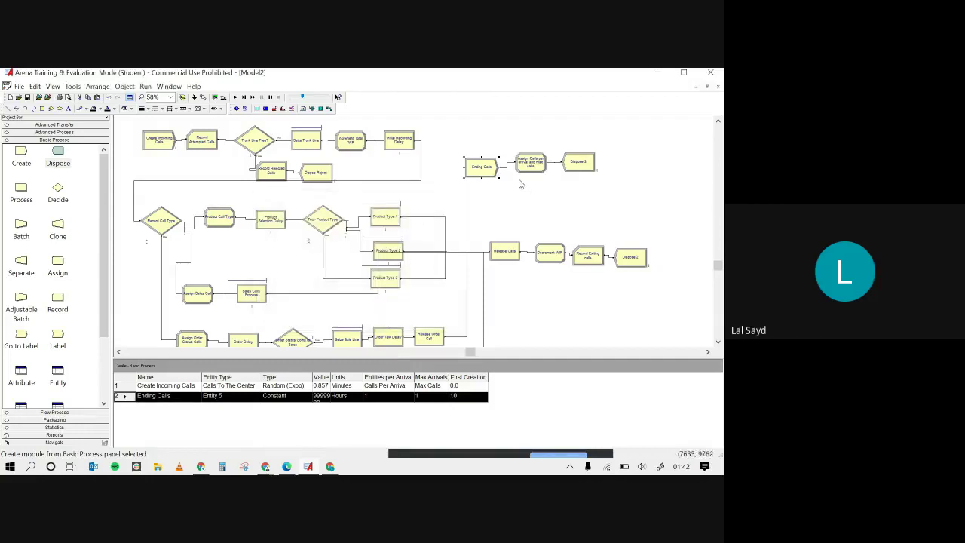
Review the ending sequence's variable assignments and the Create Incoming Calls settings that use Calls Per Arrival and Max Calls, without changing anything.
double_click(530, 164)
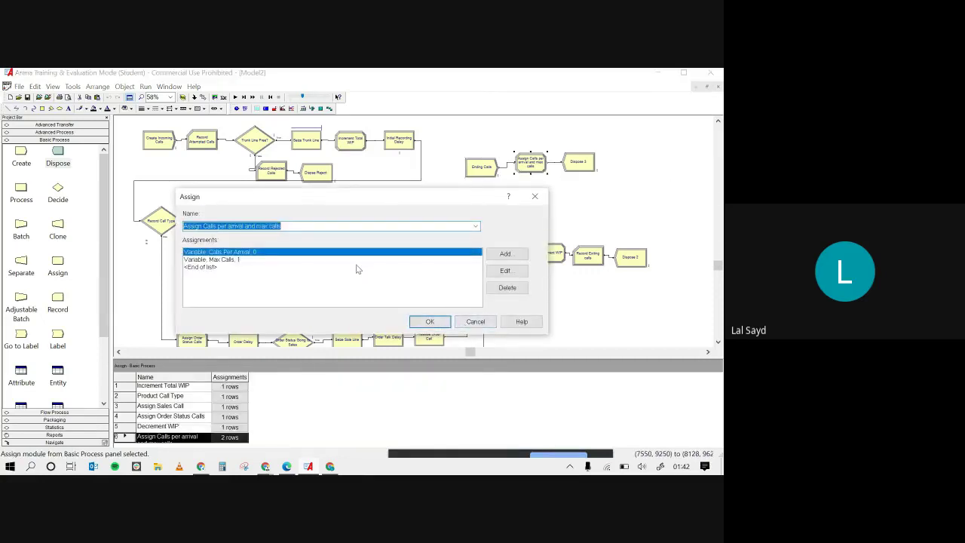
left_click(471, 322)
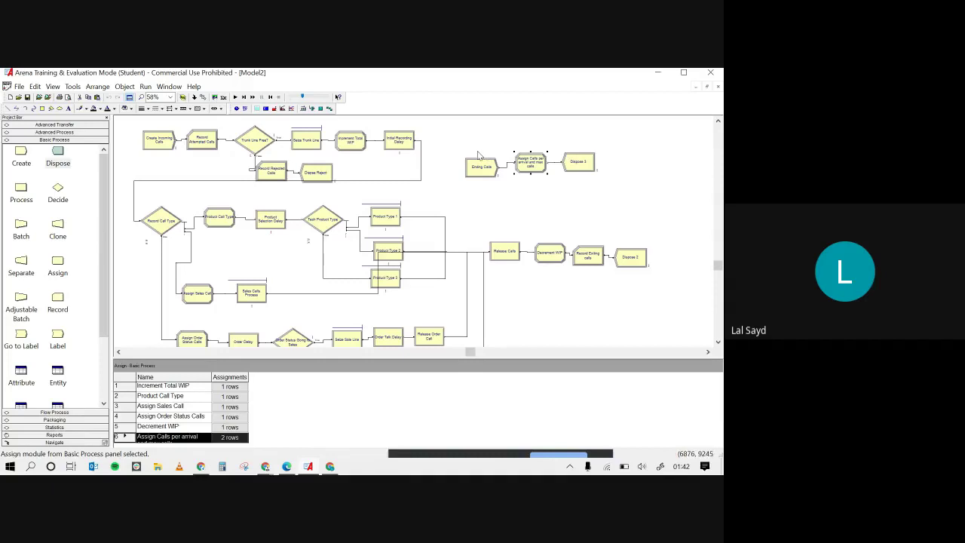
left_click(157, 141)
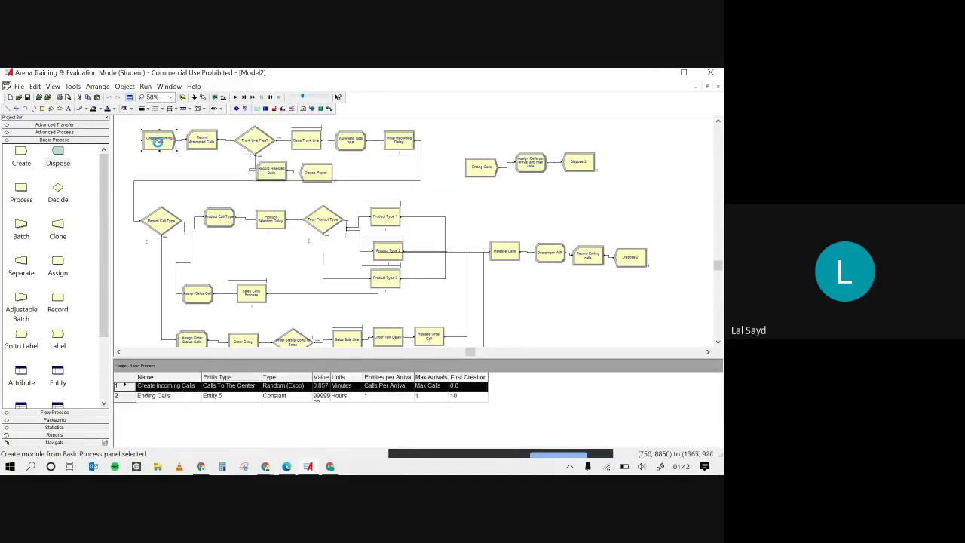
double_click(158, 141)
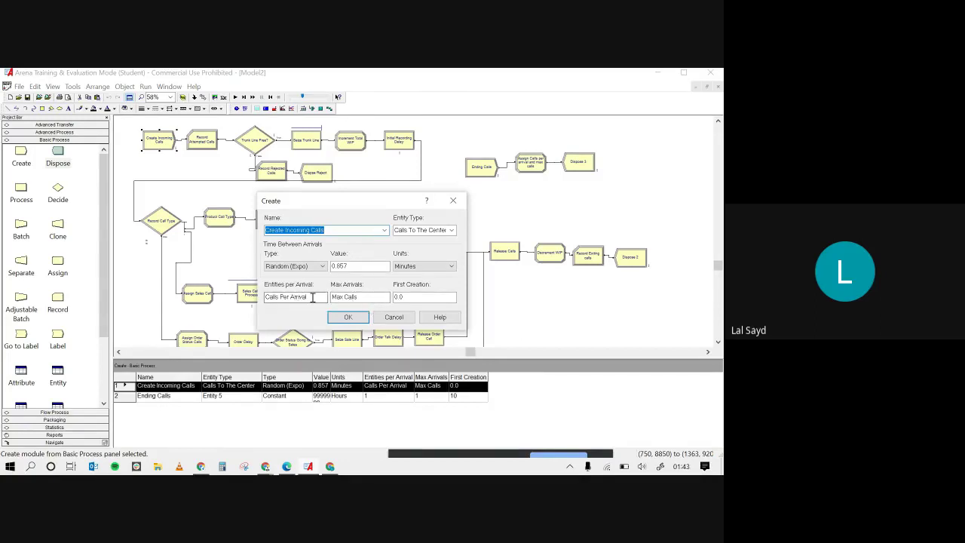
left_click(393, 317)
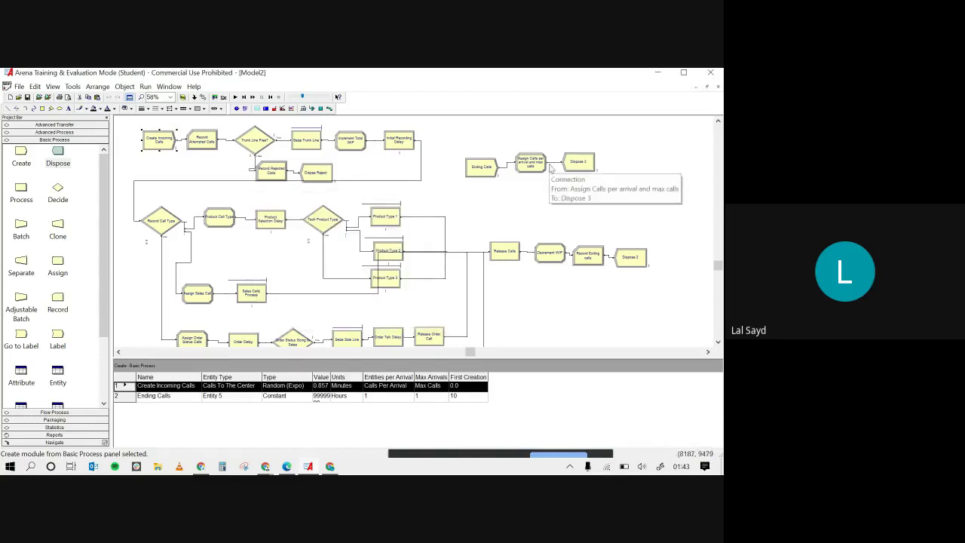
left_click_drag(449, 148, 647, 209)
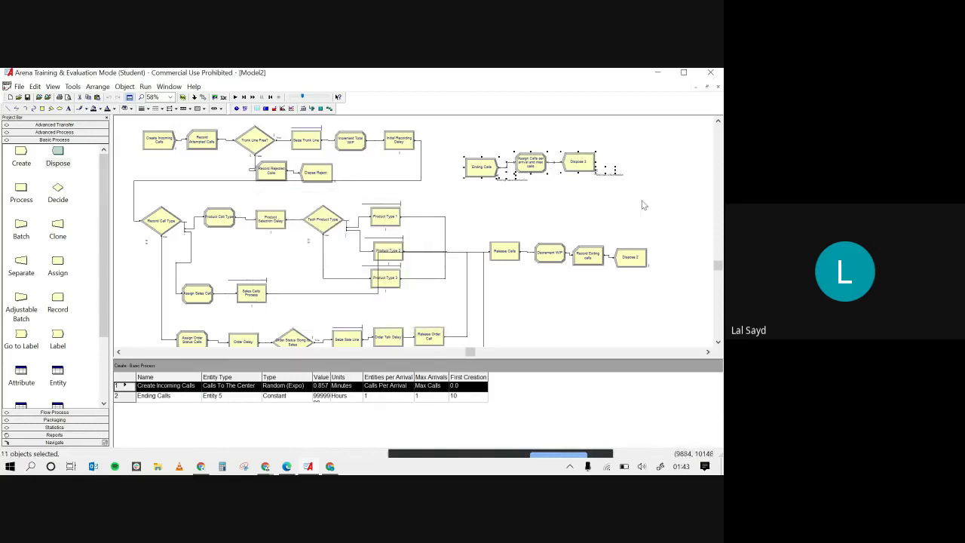
double_click(480, 171)
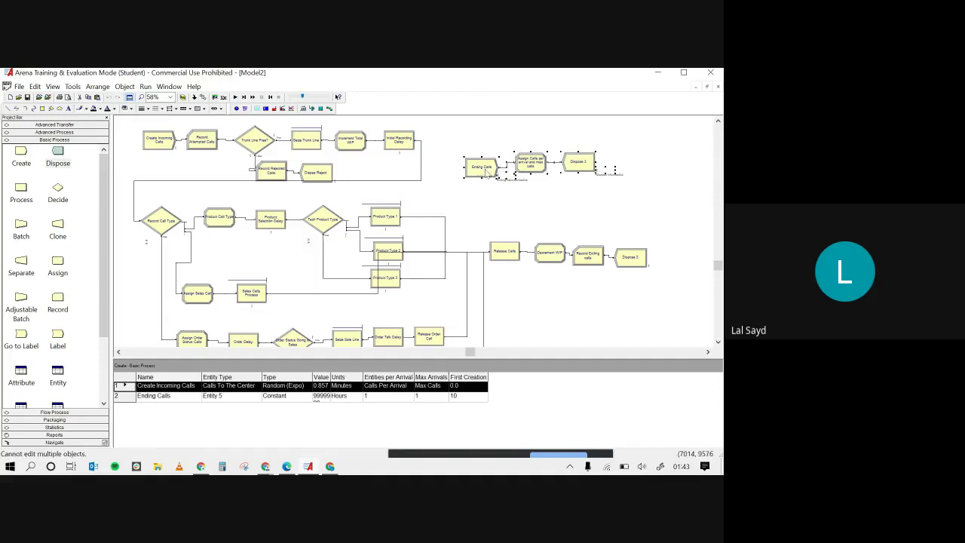
left_click(510, 196)
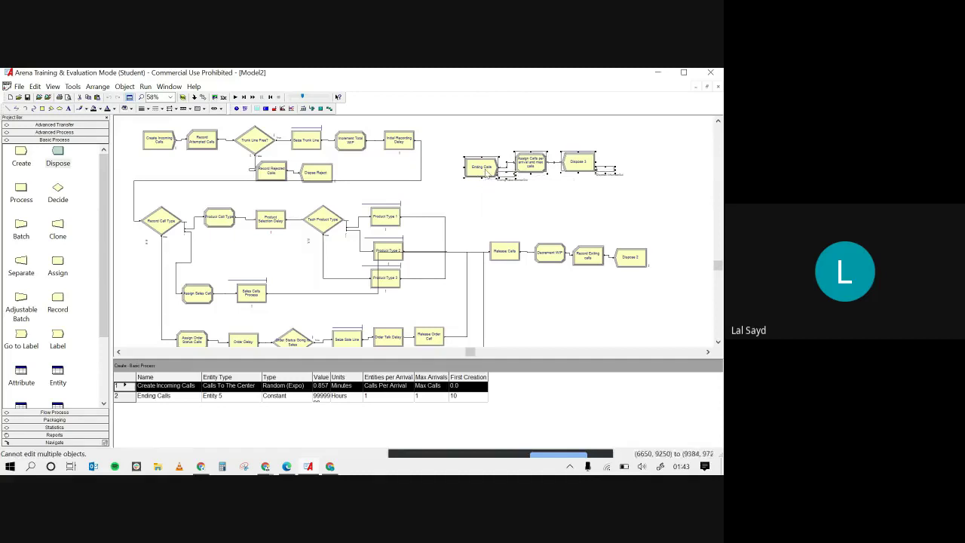
double_click(536, 164)
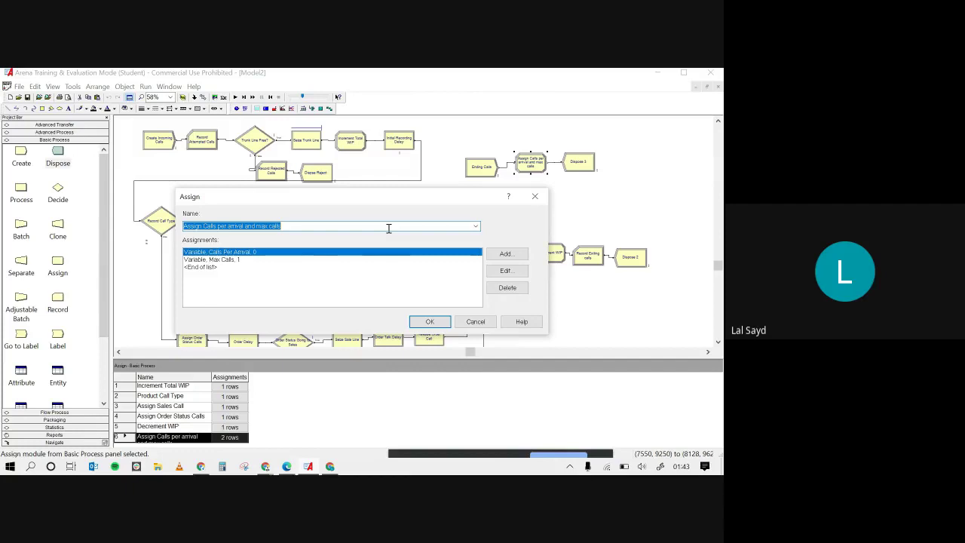
left_click(475, 321)
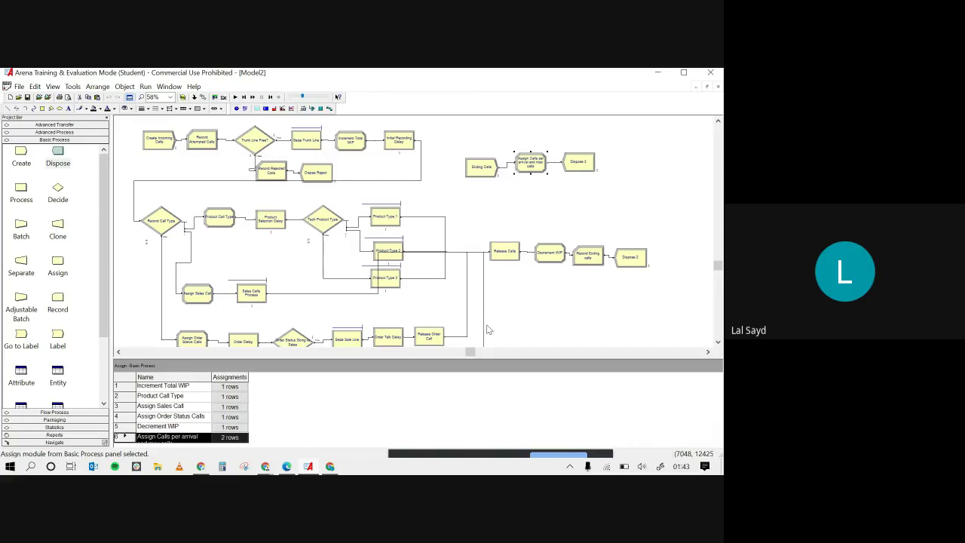
Run the model and locate the module named in the linker error report.
left_click(410, 193)
left_click(236, 98)
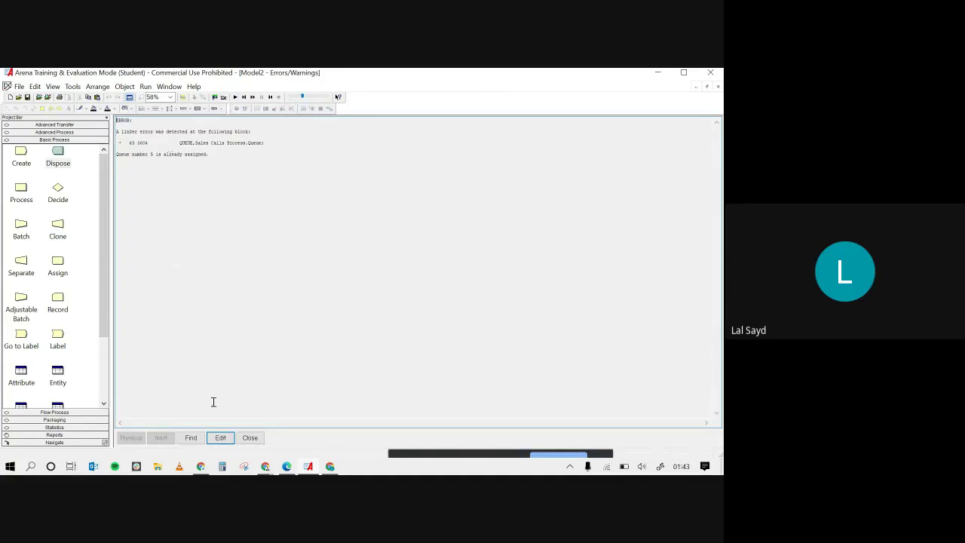
left_click(191, 437)
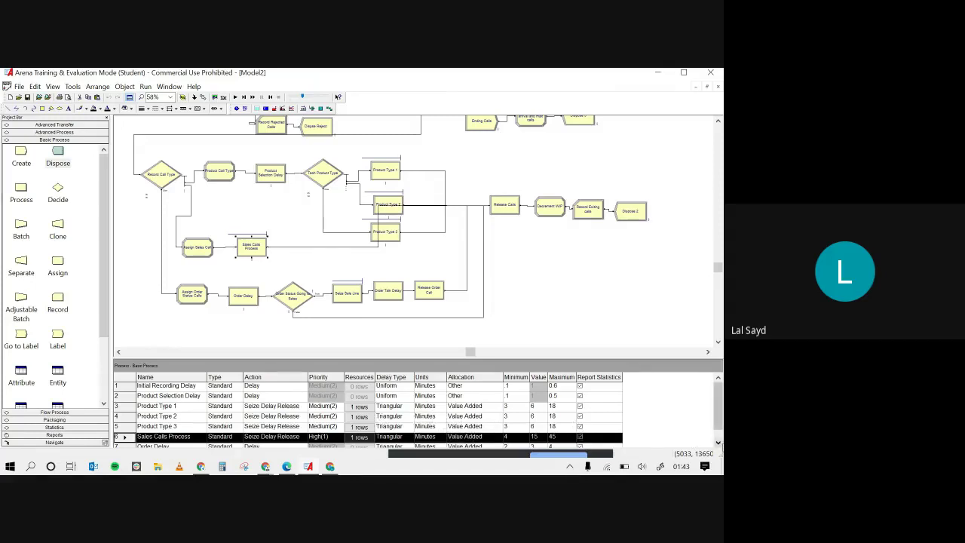
Inspect the process list and the queue definitions, comparing the sales call branch with the order status branch.
left_click(718, 442)
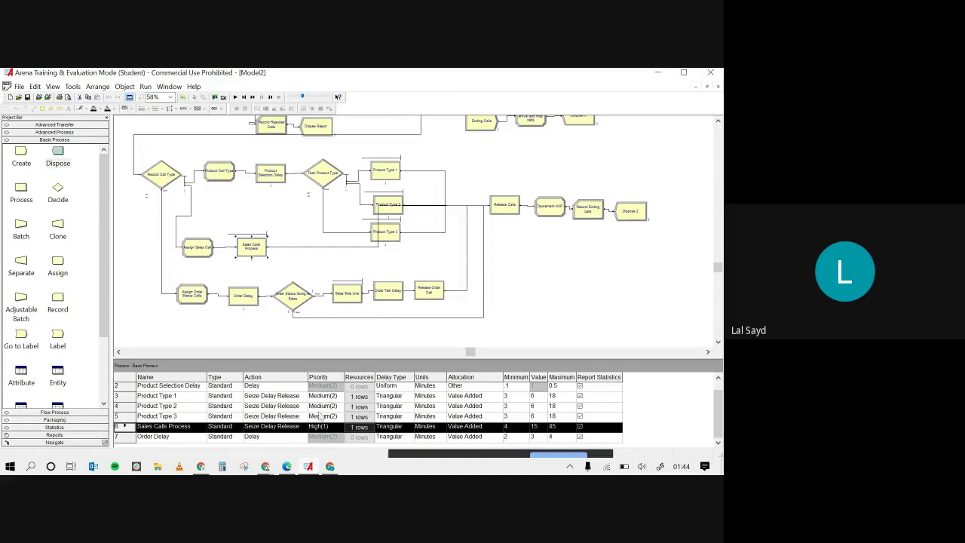
scroll(82, 364, "down", 3)
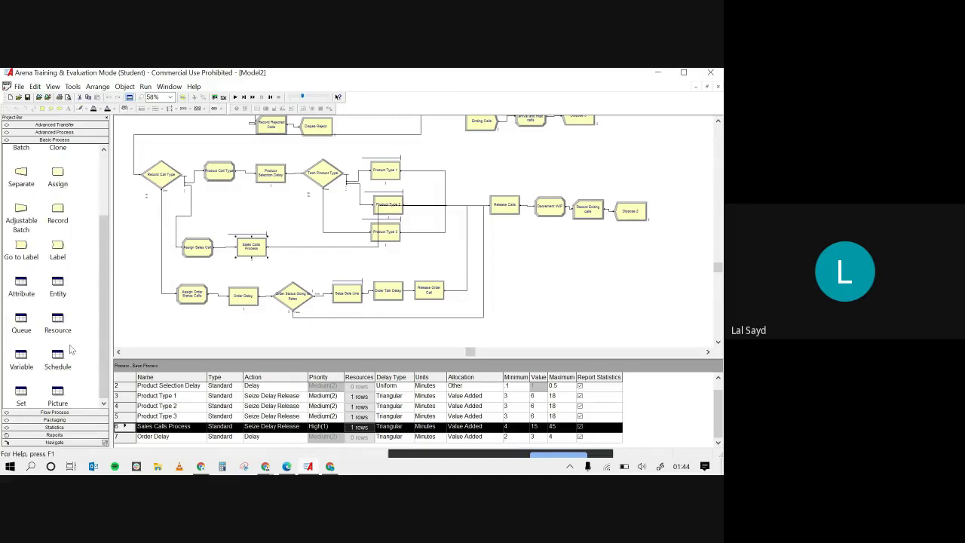
left_click(21, 320)
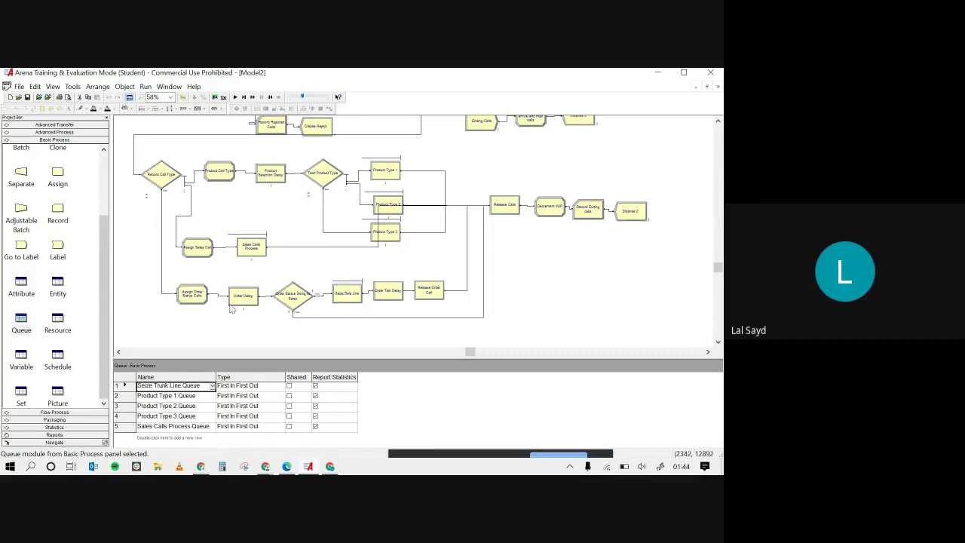
left_click(272, 258)
left_click_drag(273, 232, 179, 267)
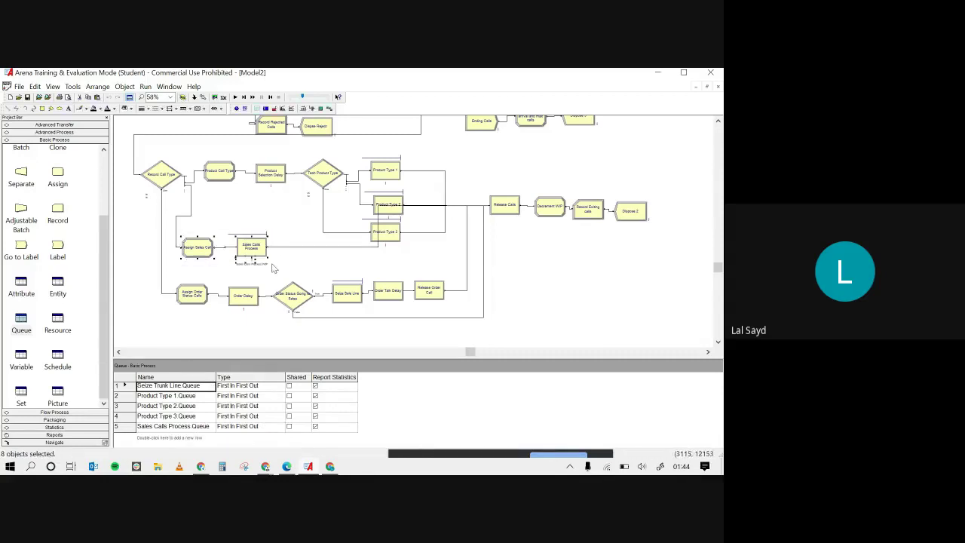
left_click_drag(248, 285, 462, 340)
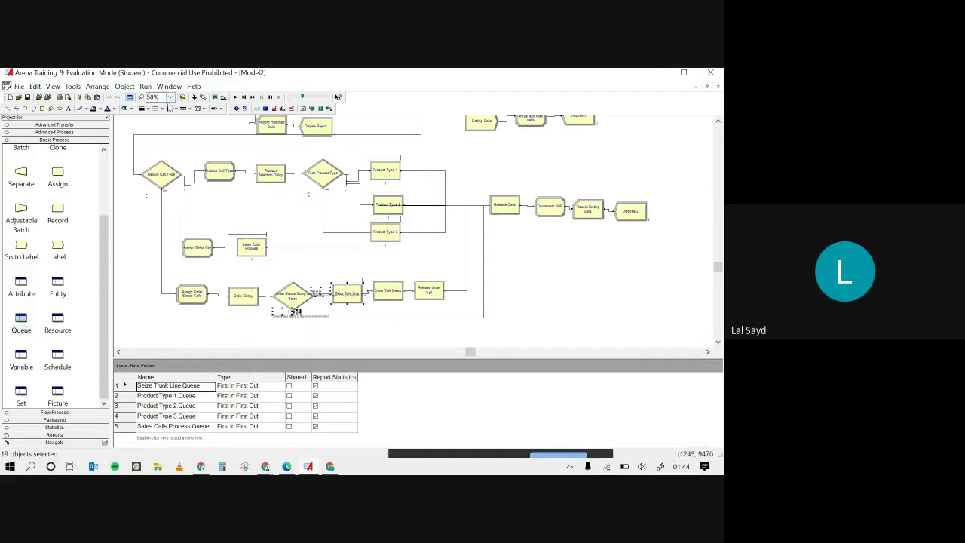
Rerun the model, dismiss the error report, and mark Sales Calls Process.Queue as shared.
left_click(235, 98)
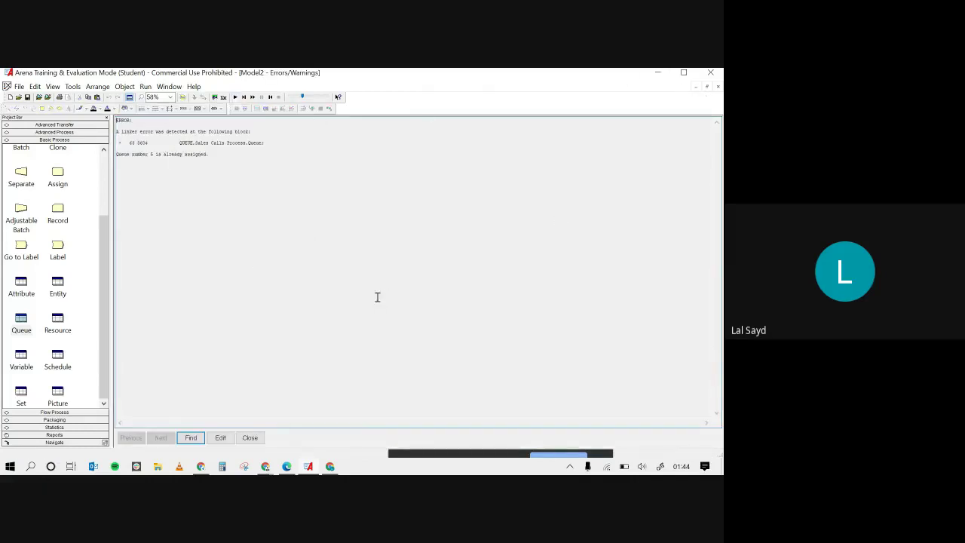
left_click(258, 439)
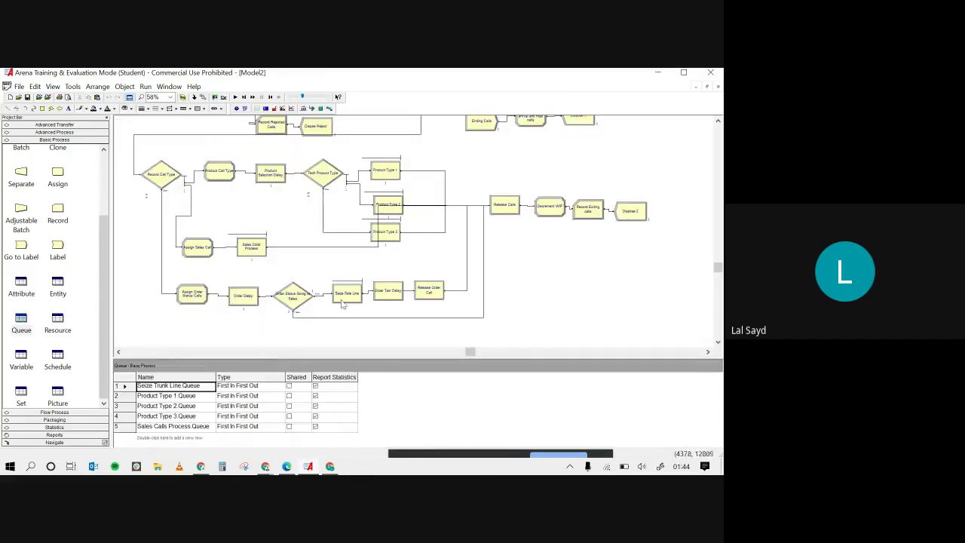
left_click(293, 428)
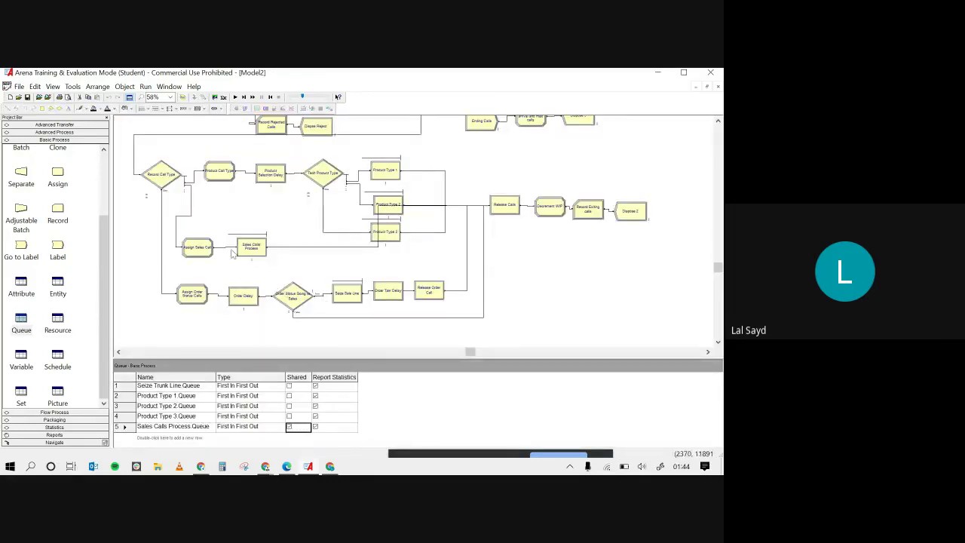
left_click_drag(180, 236, 368, 320)
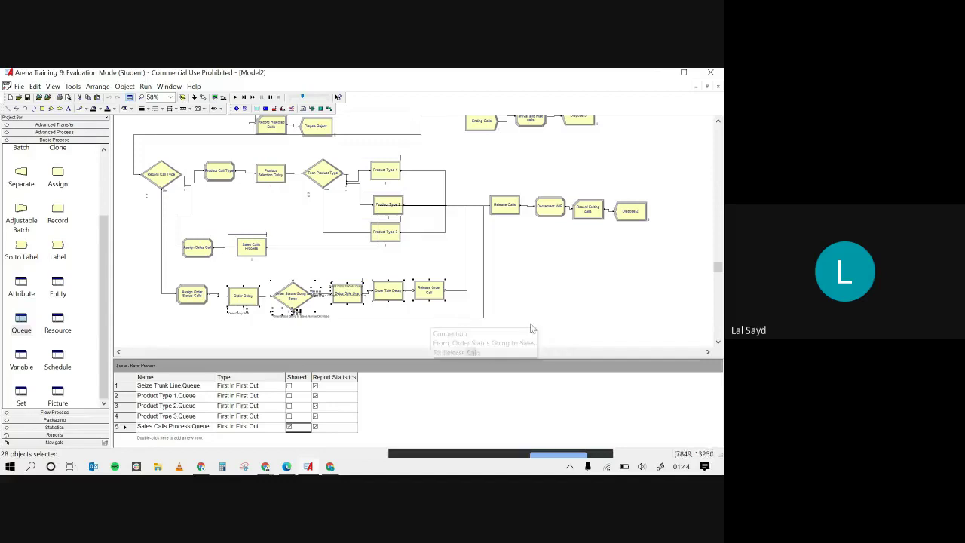
left_click(457, 322)
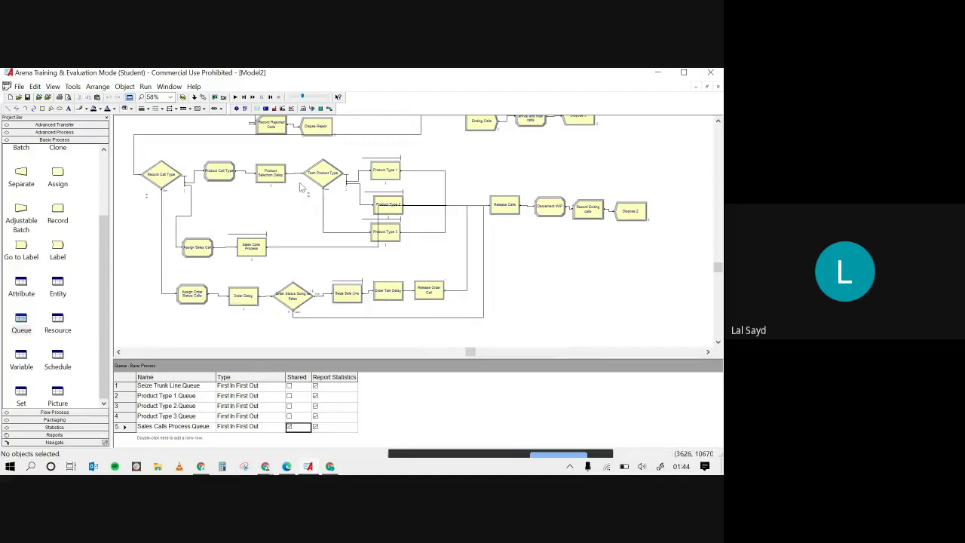
Run the simulation to completion, decline viewing the results, and end the run.
left_click(236, 97)
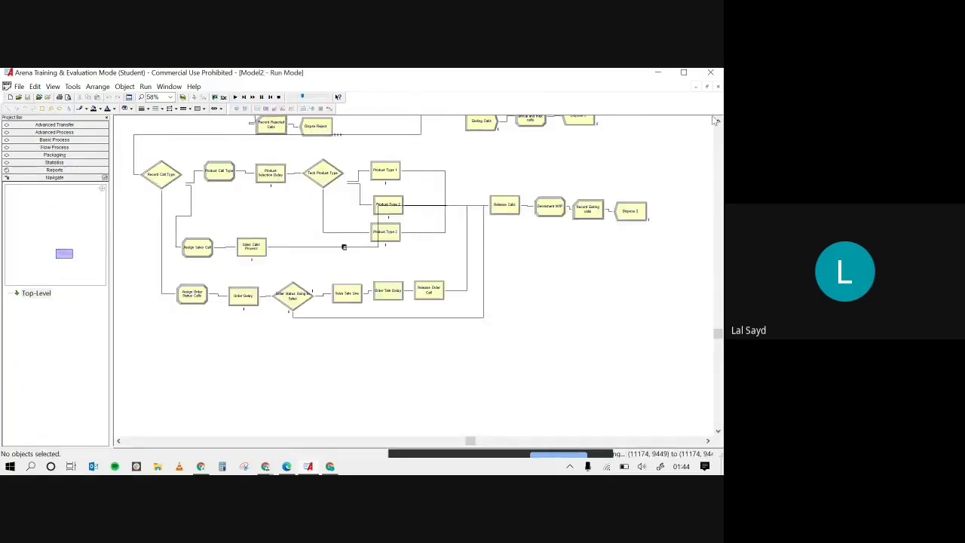
scroll(715, 120, "up", 1)
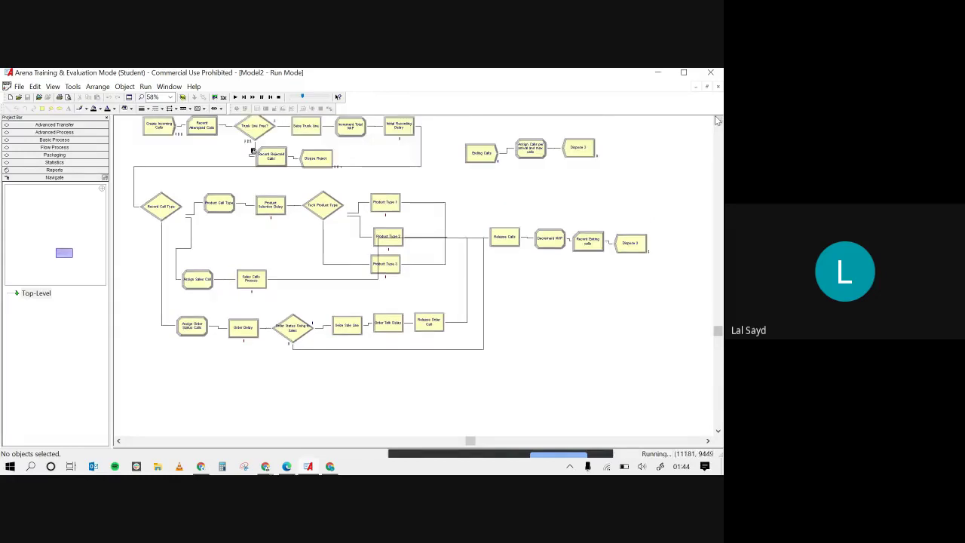
left_click(718, 120)
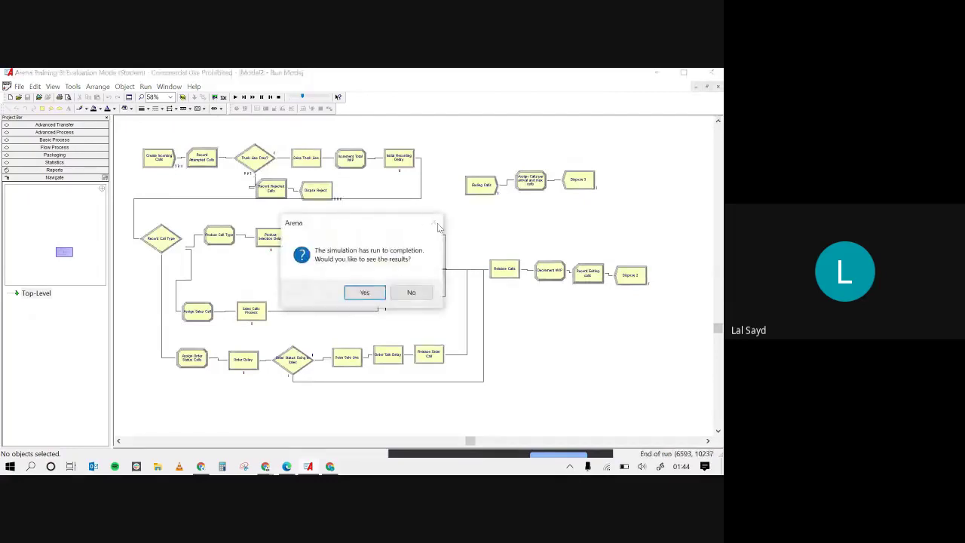
left_click(411, 293)
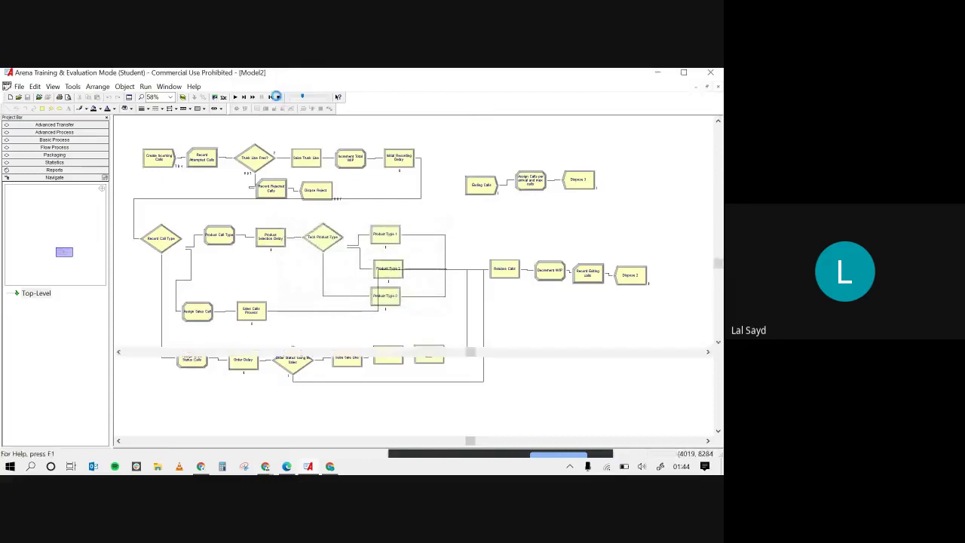
Set the hours per day to 10 in the run setup, keeping hours as the base time units.
left_click(146, 86)
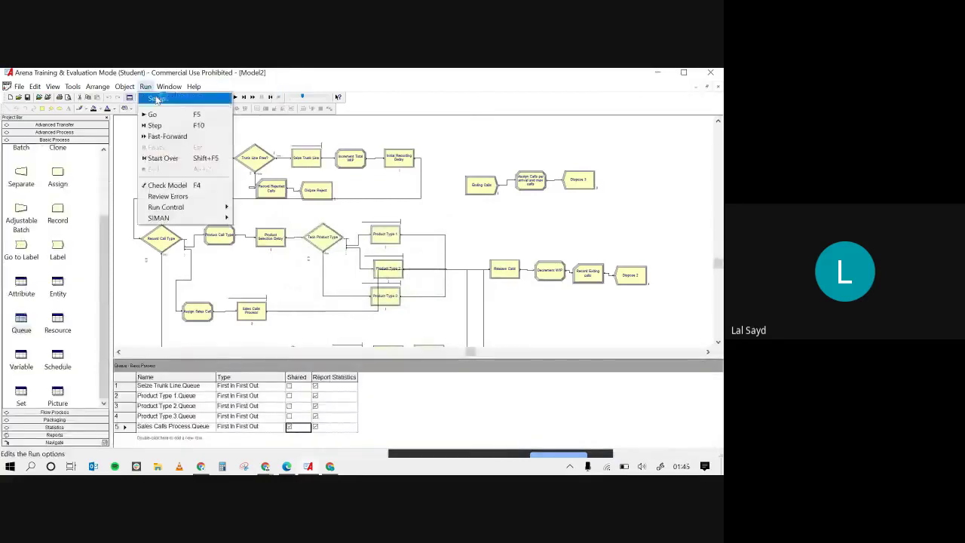
left_click(156, 99)
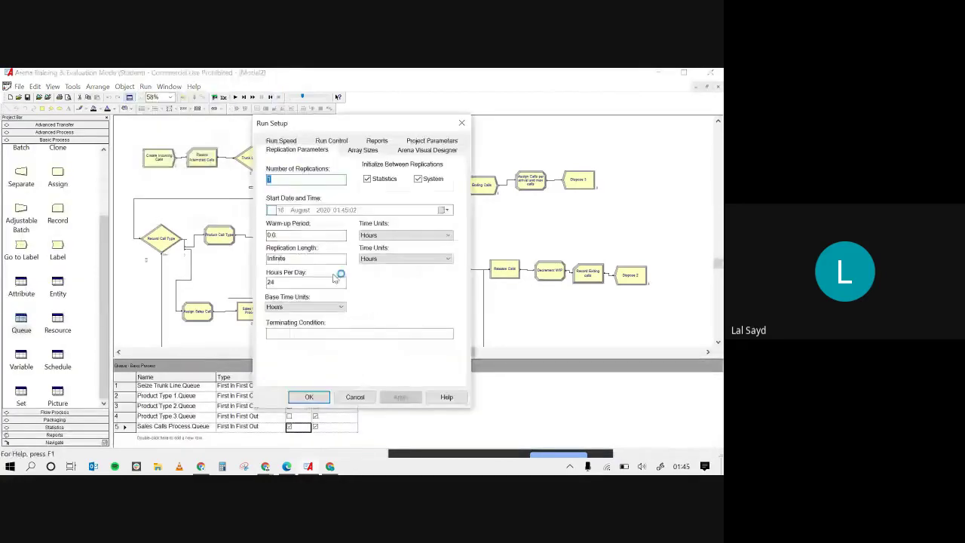
double_click(314, 280)
type("10")
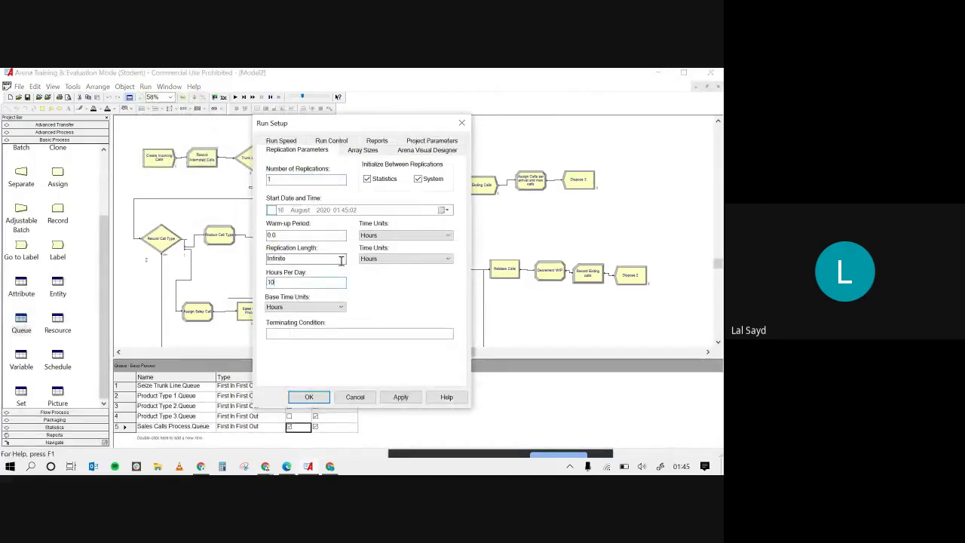
left_click(300, 309)
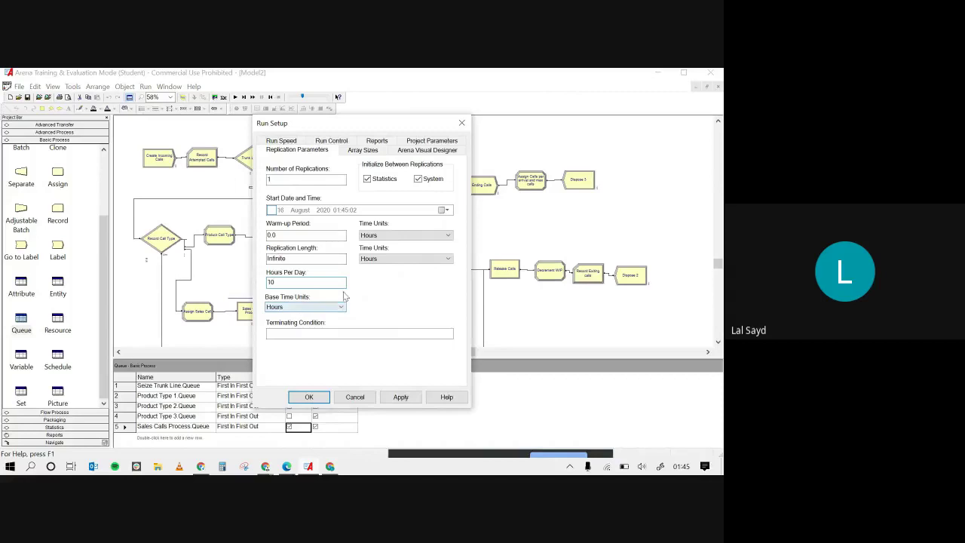
left_click(347, 282)
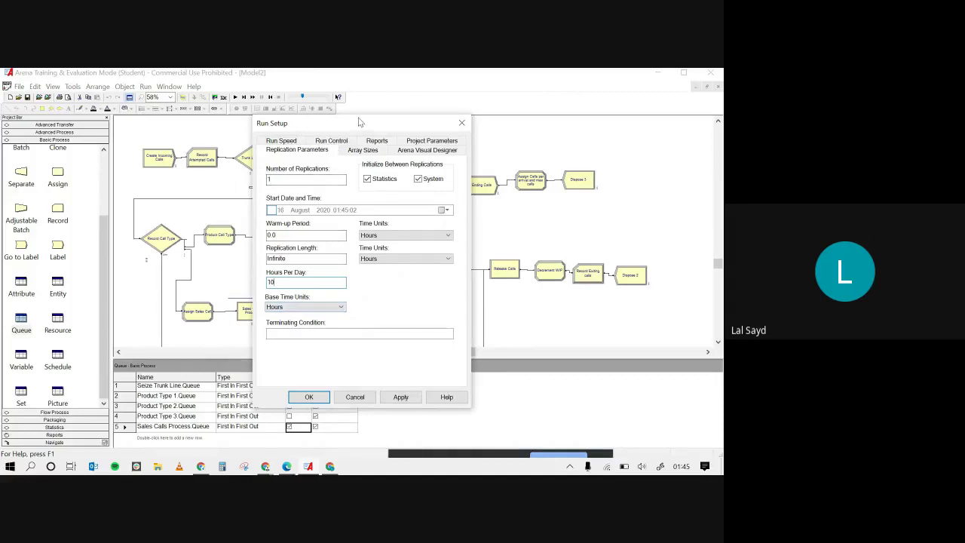
Start building the run's terminating condition expression with the current simulation time function, TNOW.
left_click_drag(360, 122, 310, 76)
left_click(271, 285)
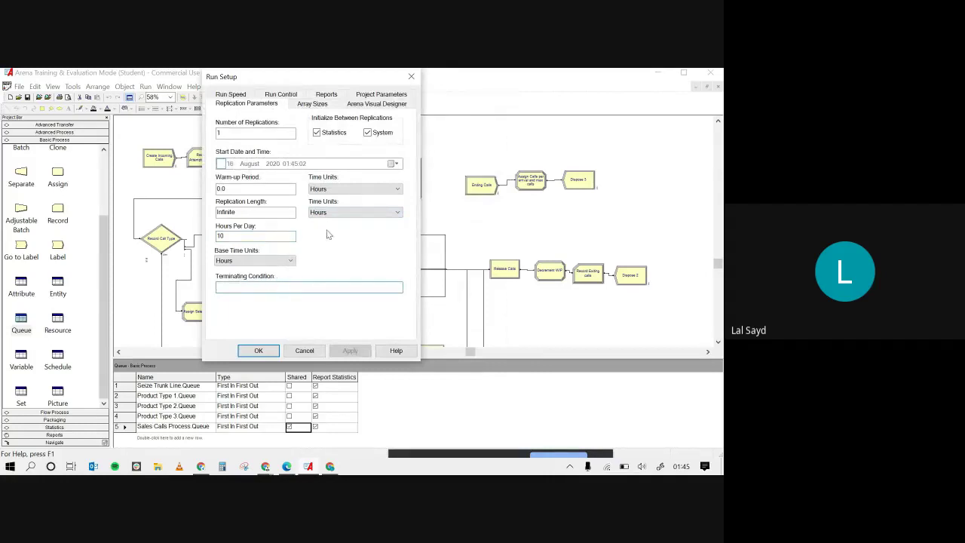
left_click_drag(317, 80, 294, 103)
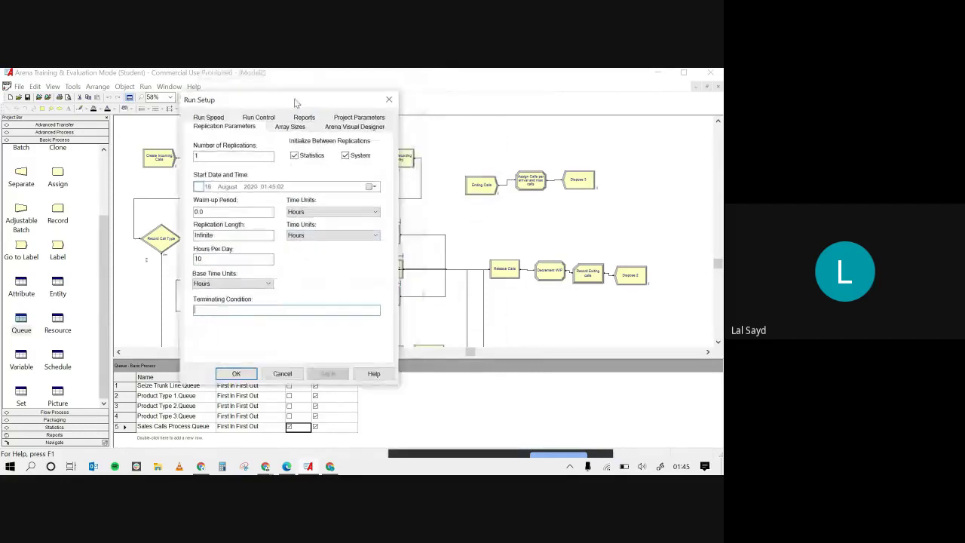
right_click(236, 316)
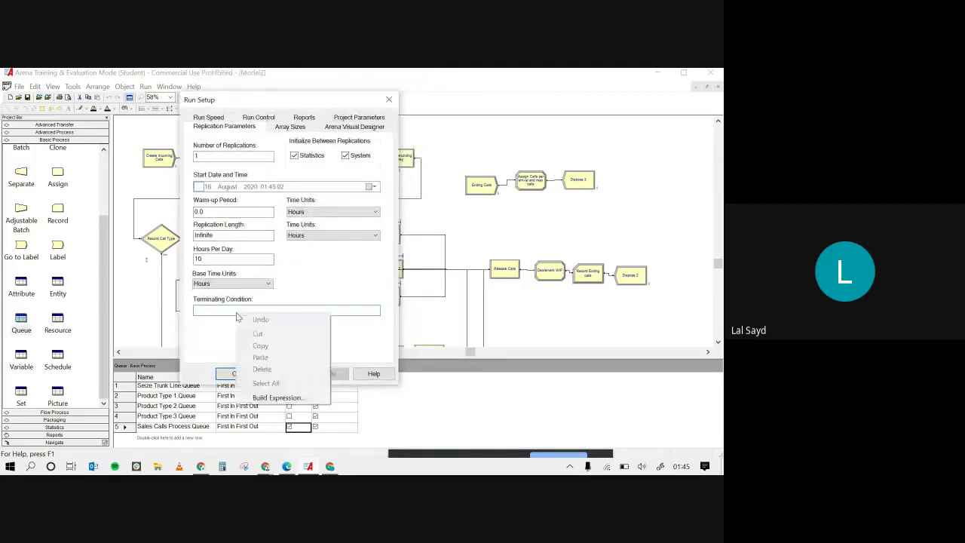
left_click(277, 397)
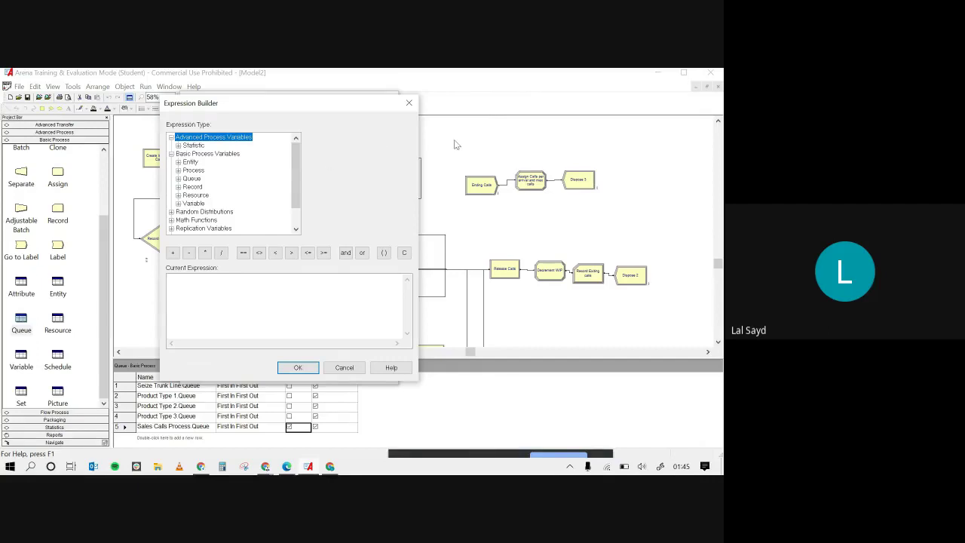
left_click(437, 160)
scroll(259, 192, "down", 1)
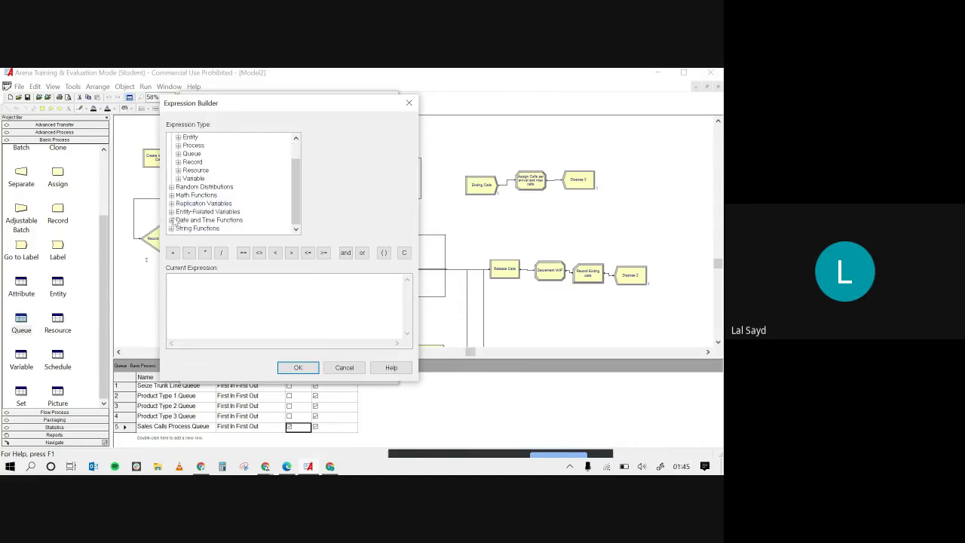
double_click(206, 220)
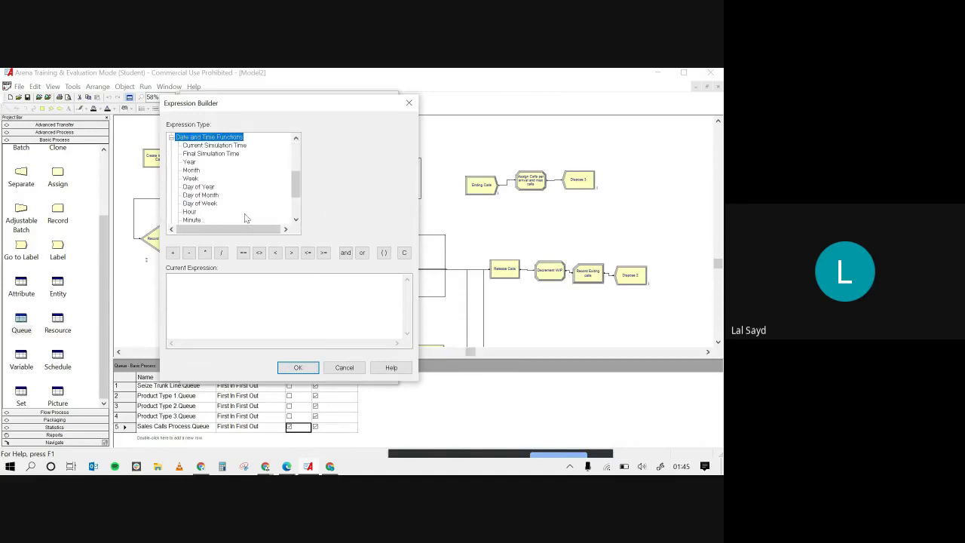
double_click(214, 145)
left_click(209, 277)
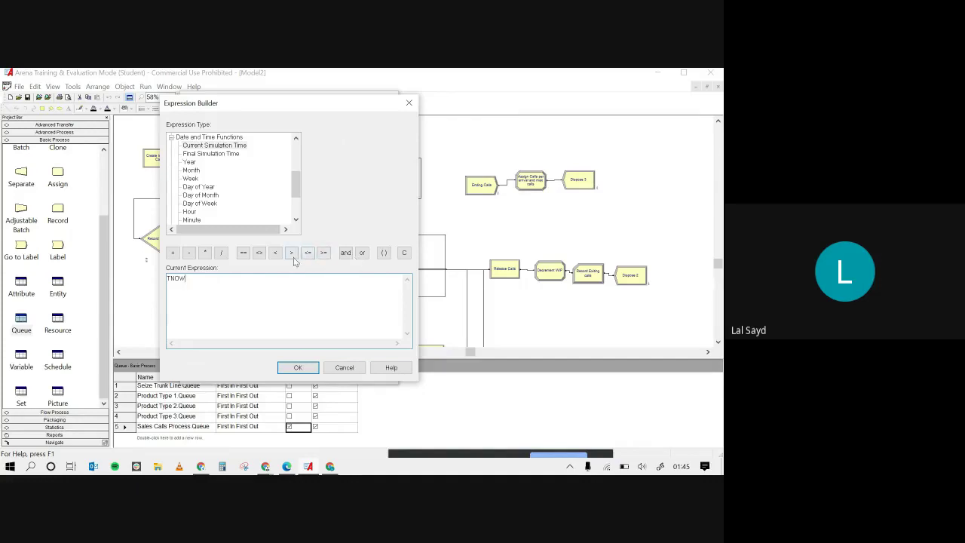
Extend the terminating condition so that TNOW is compared as >= 600.
left_click(324, 252)
scroll(239, 211, "up", 5)
scroll(238, 207, "down", 8)
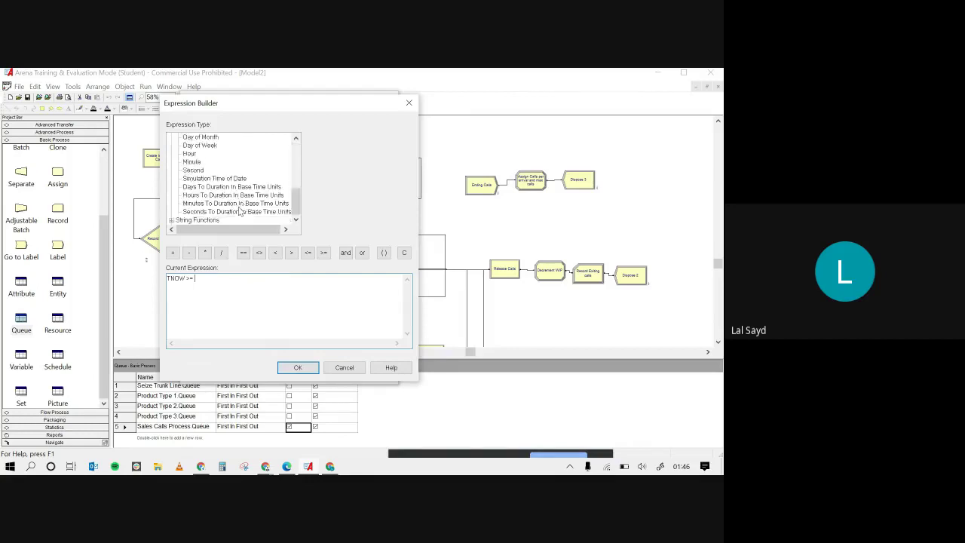
scroll(260, 169, "up", 2)
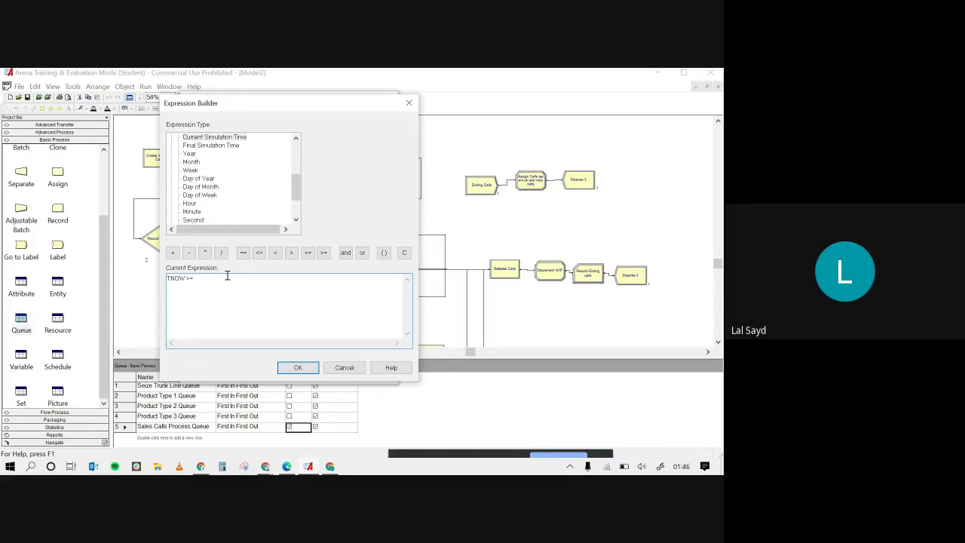
type("600")
left_click_drag(205, 278, 178, 281)
left_click(180, 284)
double_click(180, 284)
double_click(201, 280)
left_click(217, 288)
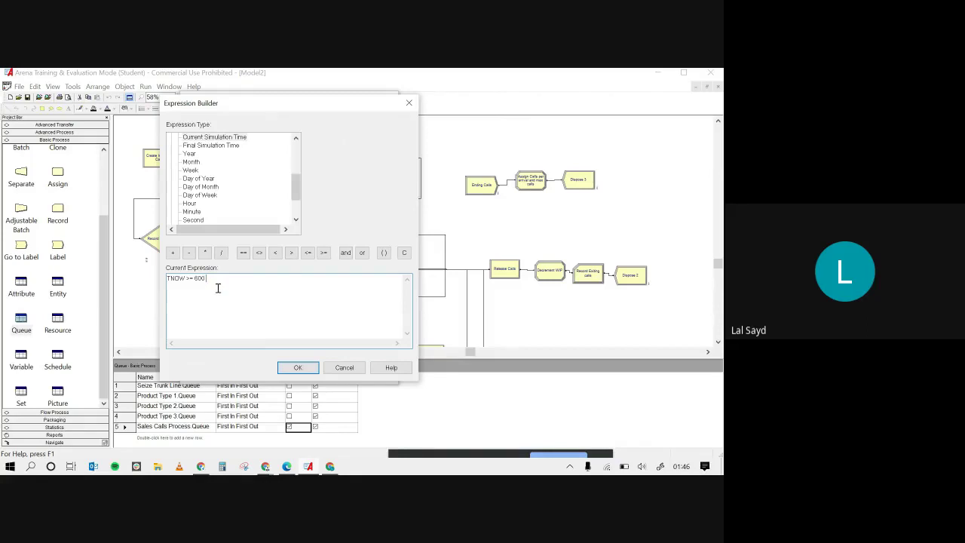
Append && Total WIP == 0 to the terminating condition, using the variable's current value, and accept the expression.
left_click(345, 253)
scroll(287, 215, "down", 2)
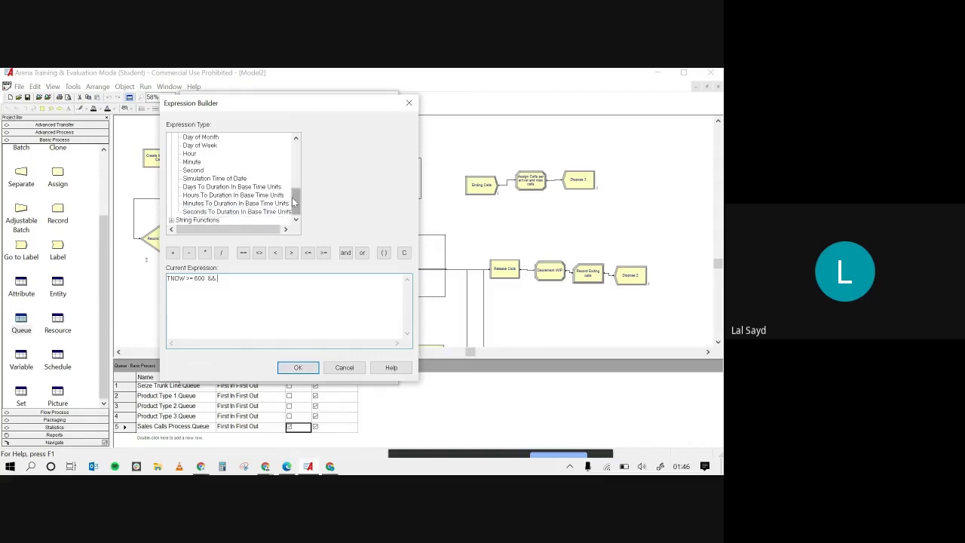
scroll(287, 215, "up", 5)
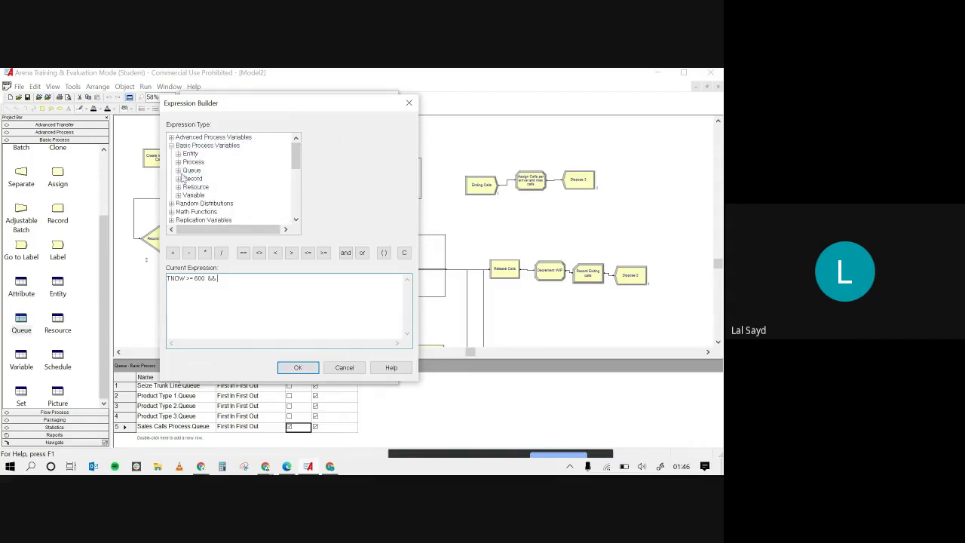
left_click(179, 196)
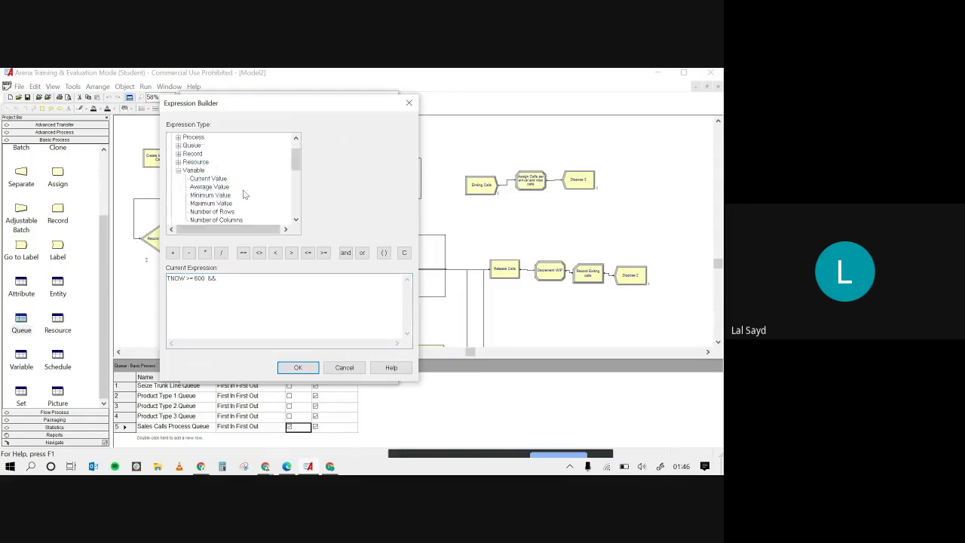
left_click(208, 178)
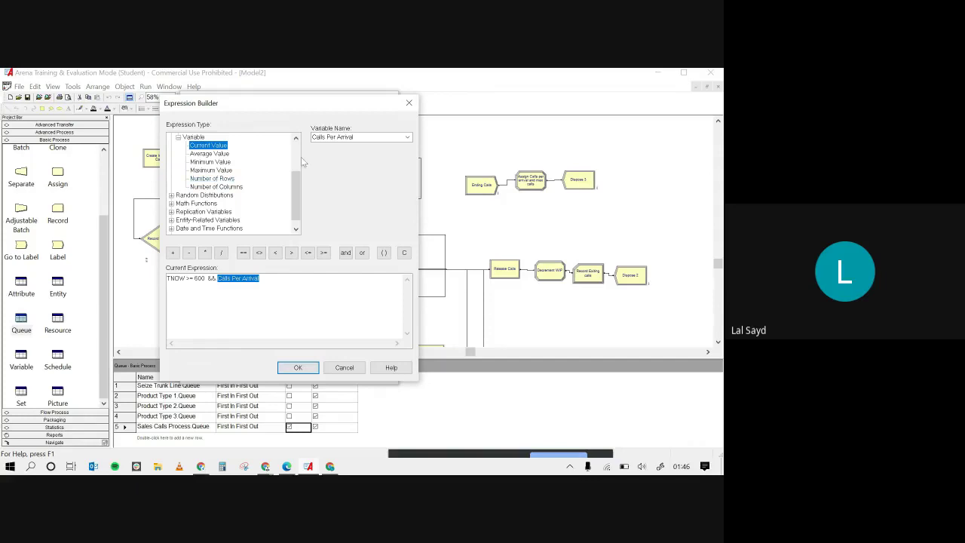
left_click(408, 137)
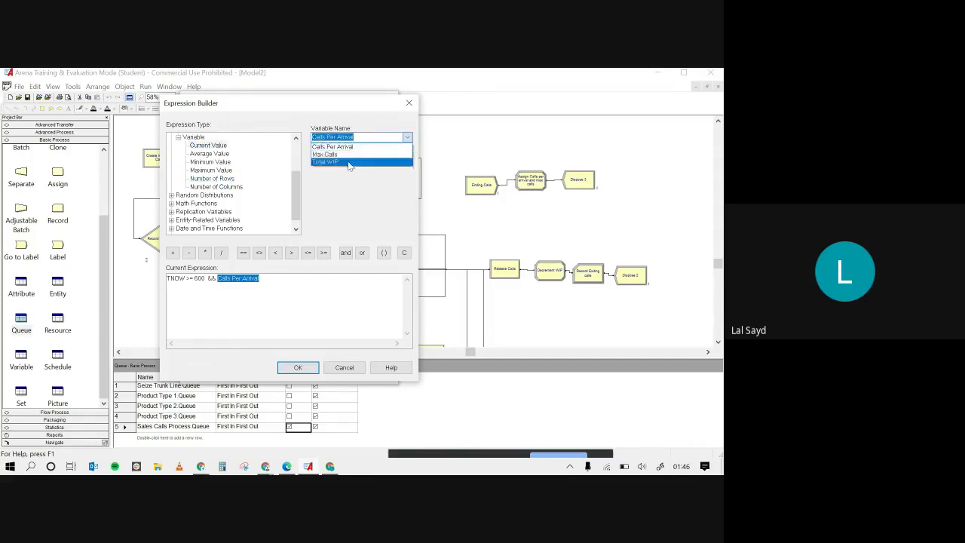
left_click(348, 162)
left_click(273, 277)
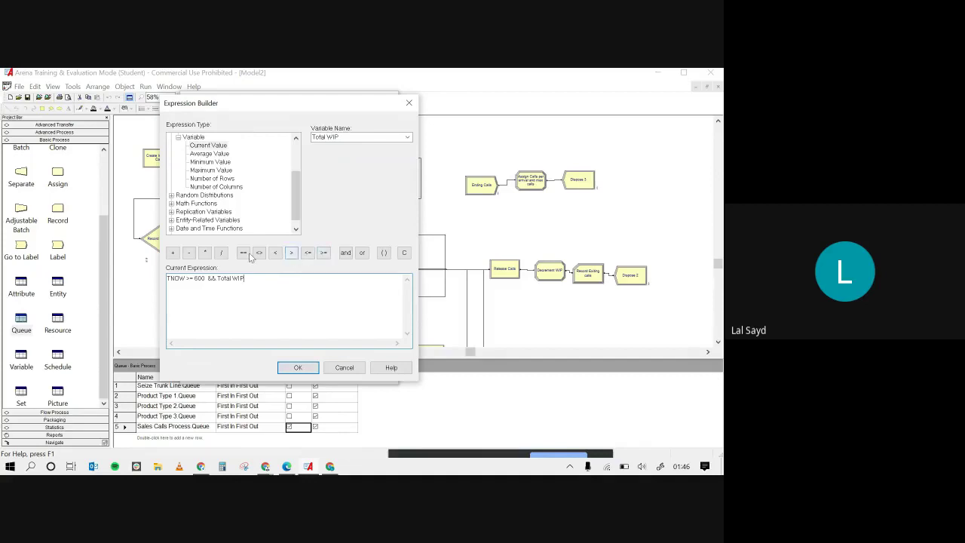
left_click(244, 254)
left_click(305, 372)
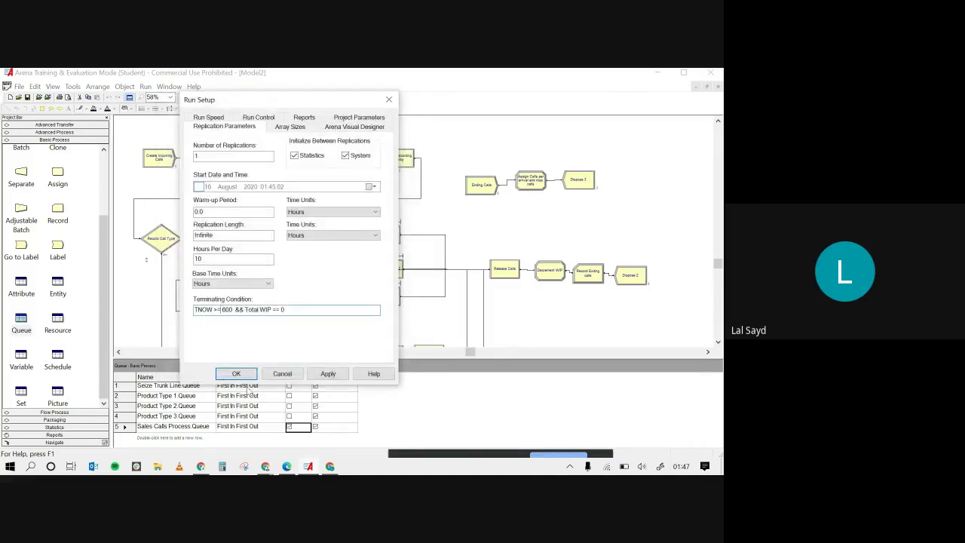
Apply the run setup, then run the simulation to completion and open its results report.
left_click(237, 373)
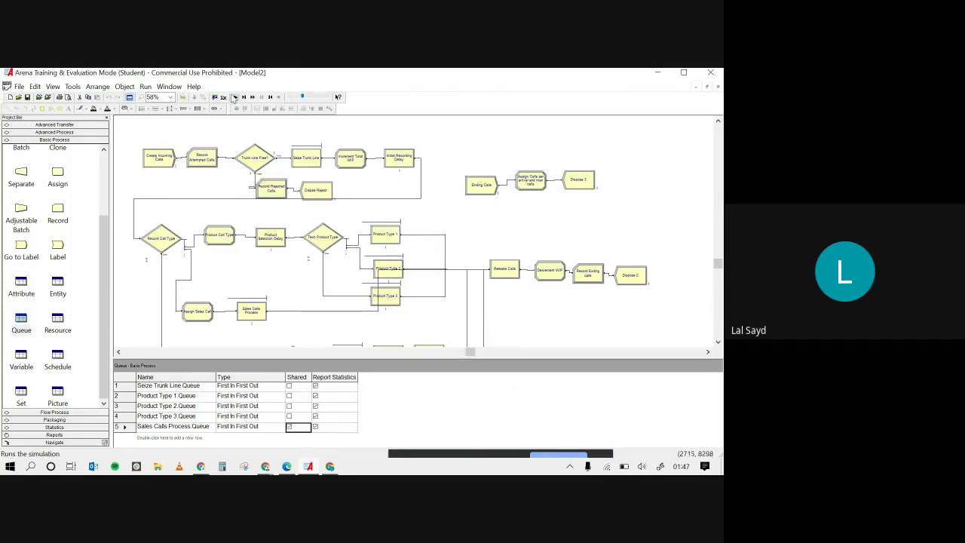
left_click(232, 96)
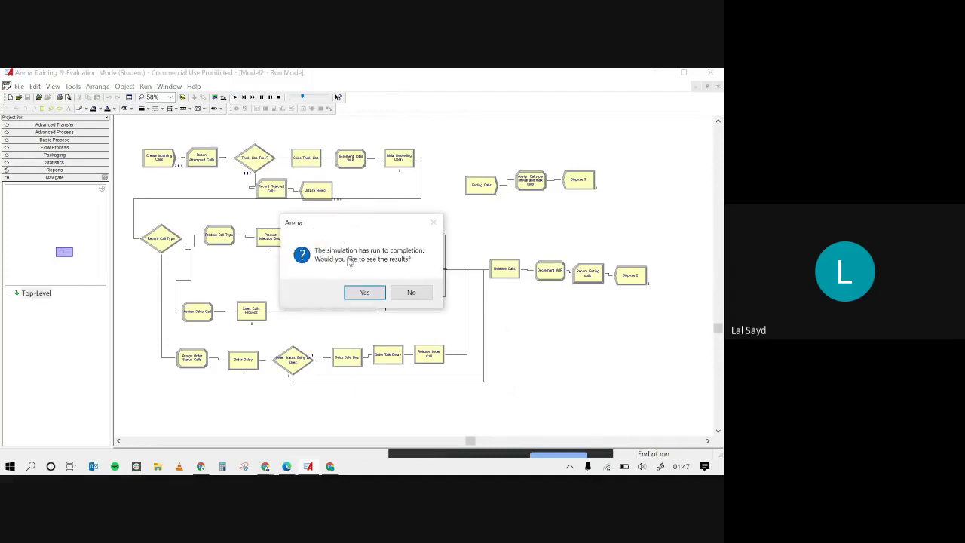
left_click(363, 292)
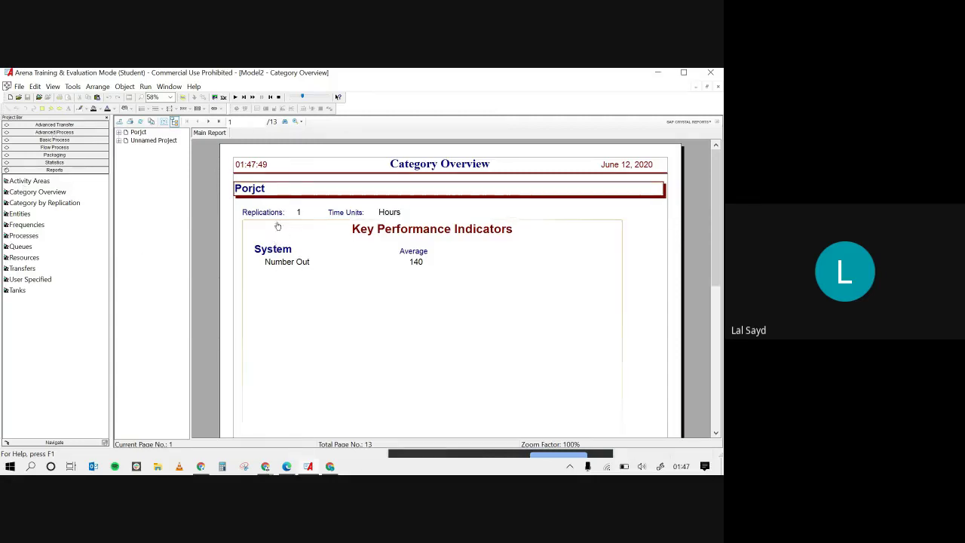
Examine the Entity, Resource and Queue sections of the Porjct results in the Category Overview report.
left_click(120, 133)
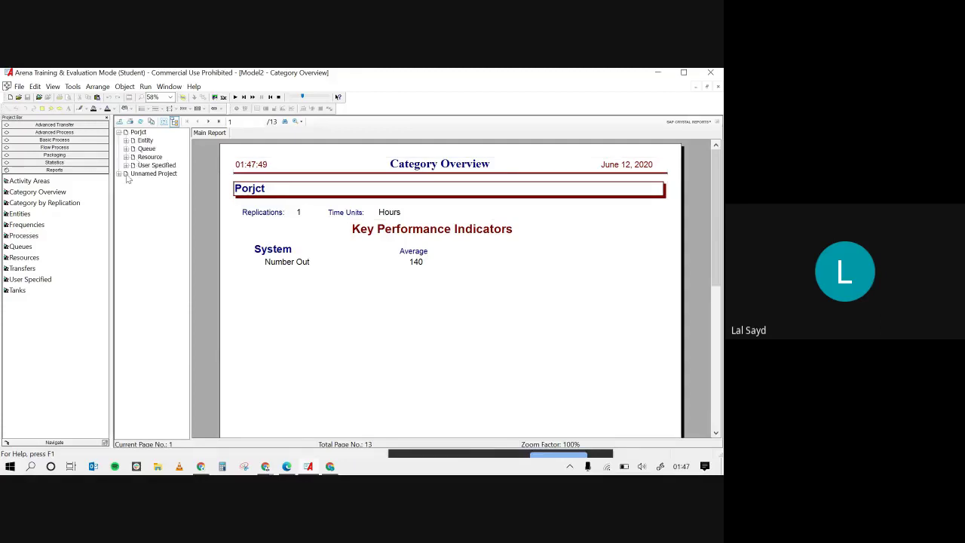
left_click(119, 173)
left_click(140, 133)
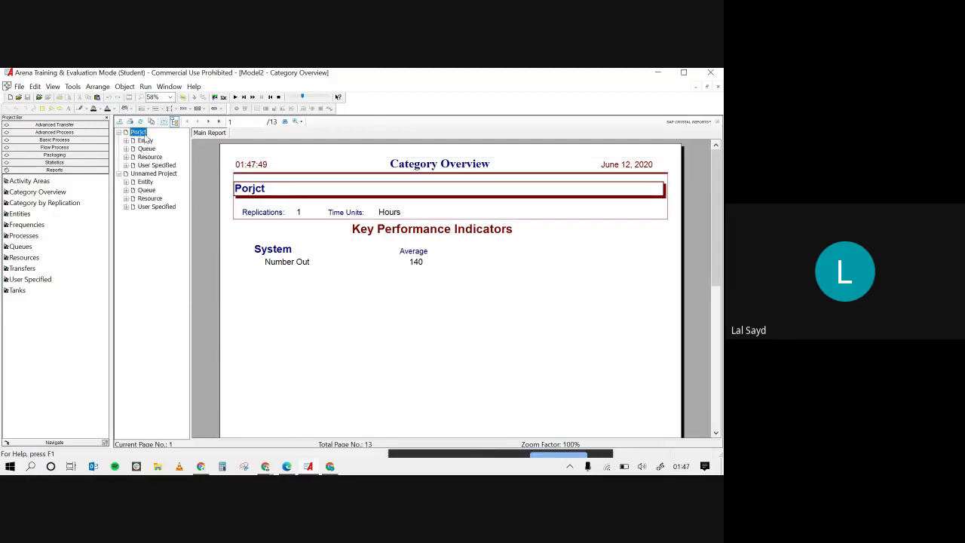
left_click(145, 140)
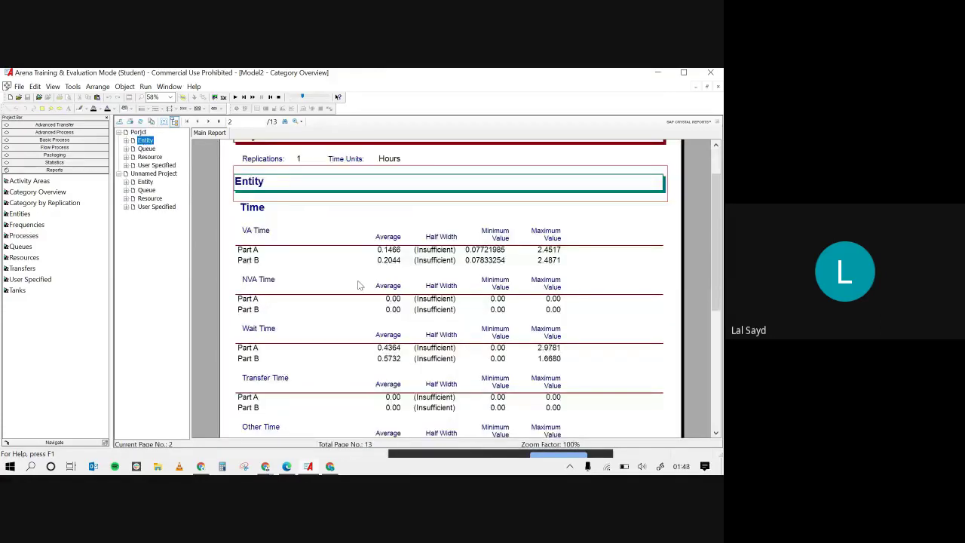
scroll(359, 285, "down", 3)
scroll(359, 285, "up", 4)
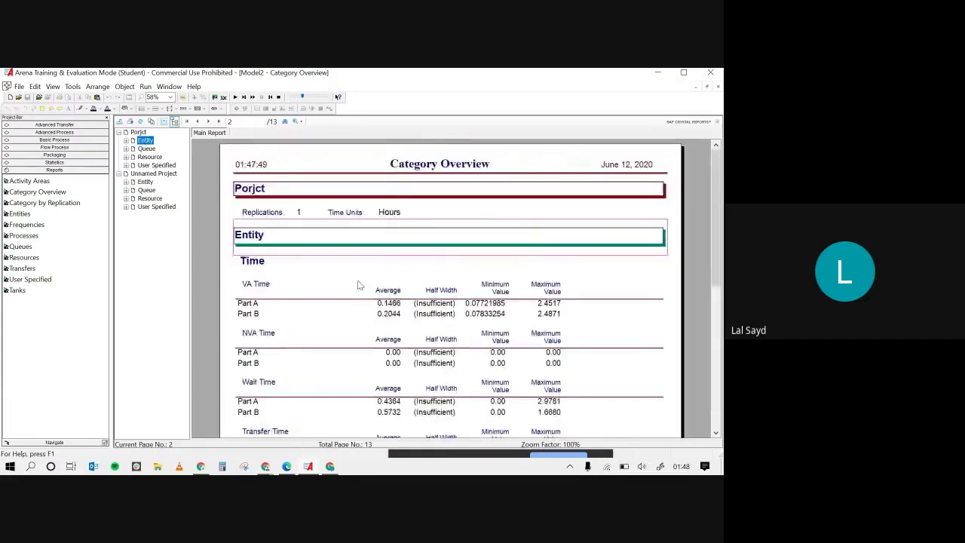
scroll(359, 285, "down", 4)
scroll(359, 286, "up", 4)
left_click(148, 157)
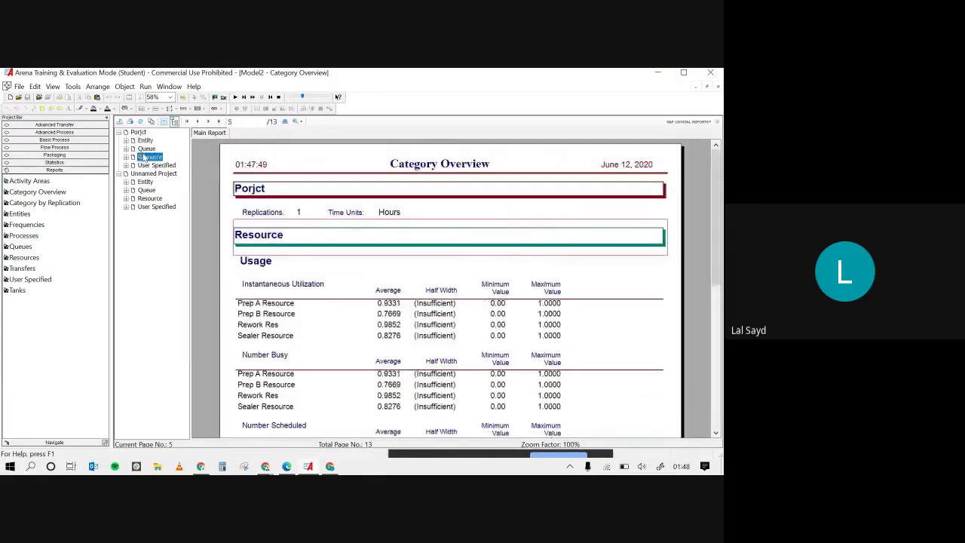
left_click(146, 148)
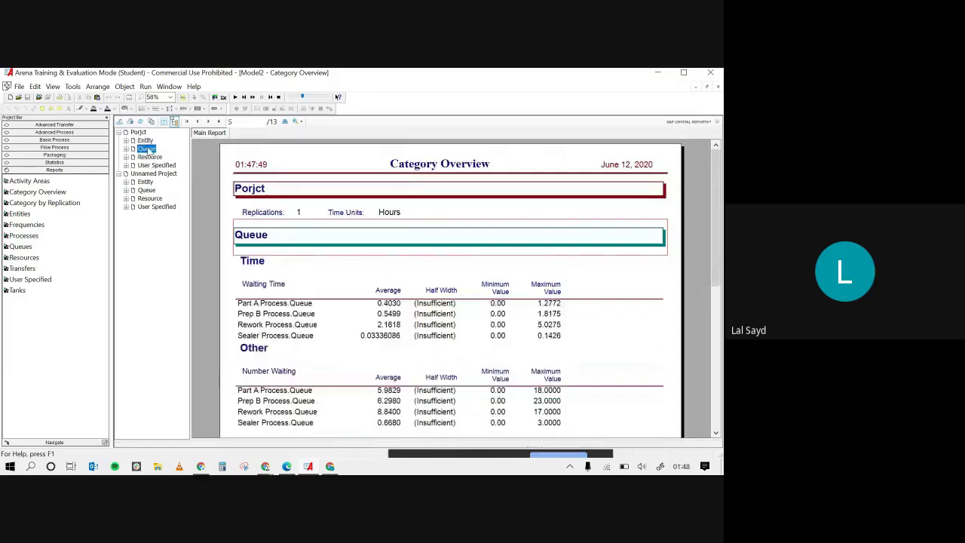
scroll(332, 265, "down", 1)
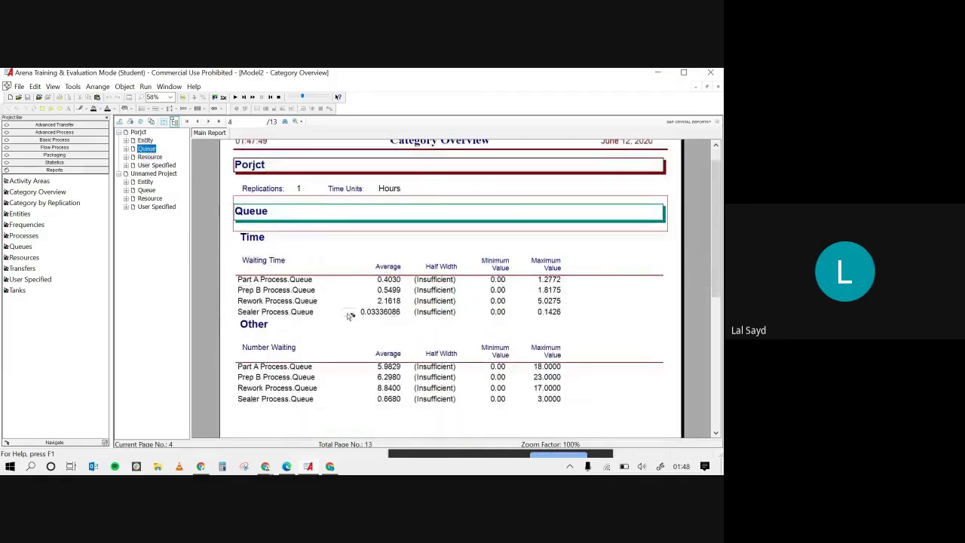
Examine the entity times of the Unnamed Project results and collapse the Porjct section.
left_click(153, 174)
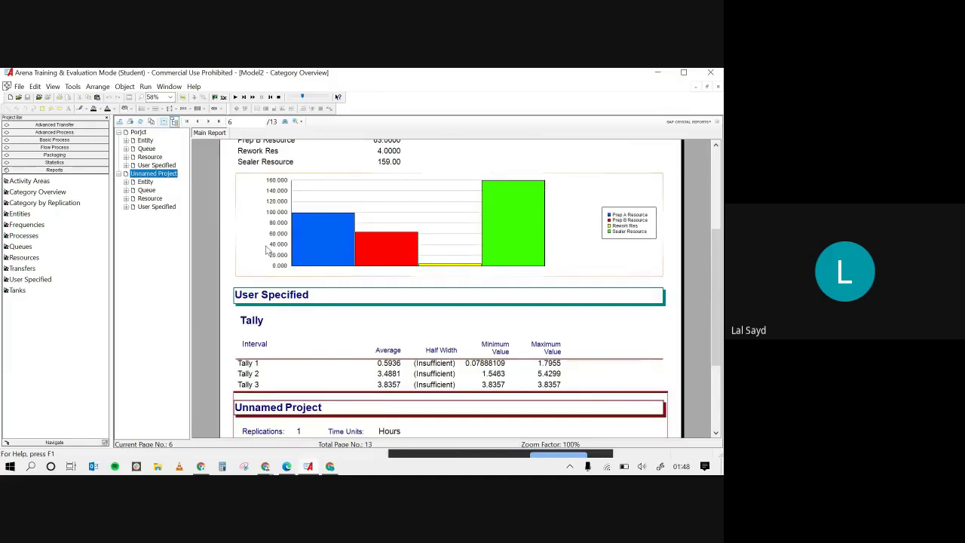
left_click(143, 182)
scroll(303, 319, "down", 3)
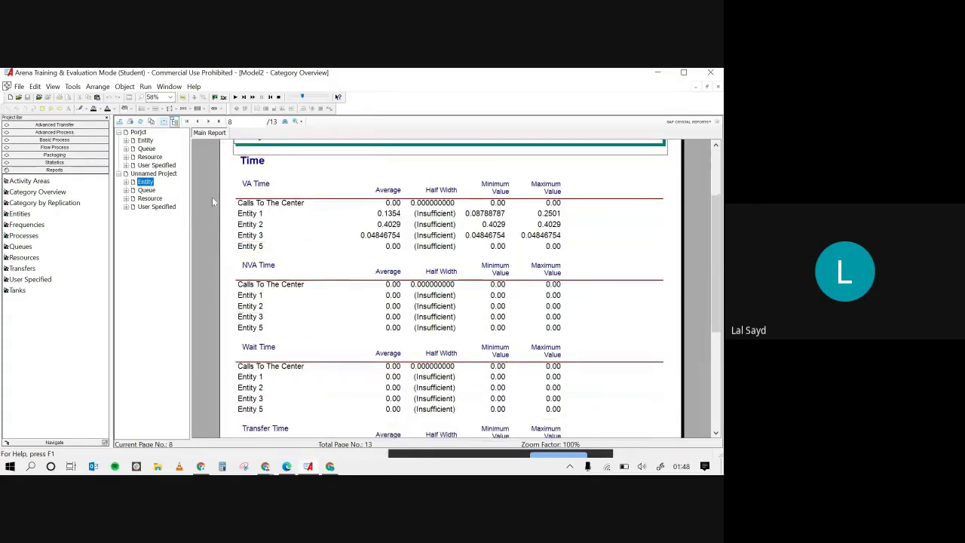
left_click(126, 132)
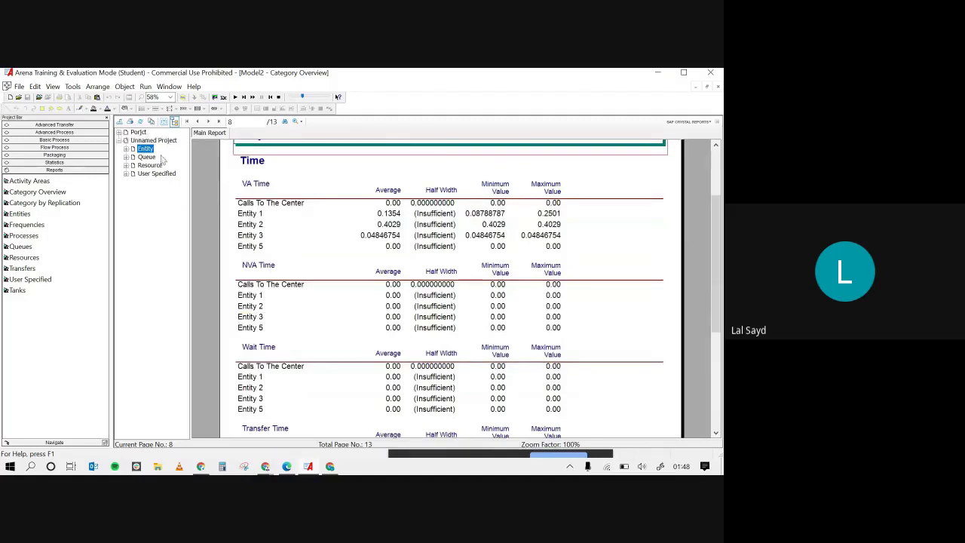
Expand the Entity section of the Unnamed Project results and examine its VA, NVA and wait times.
scroll(372, 231, "up", 3)
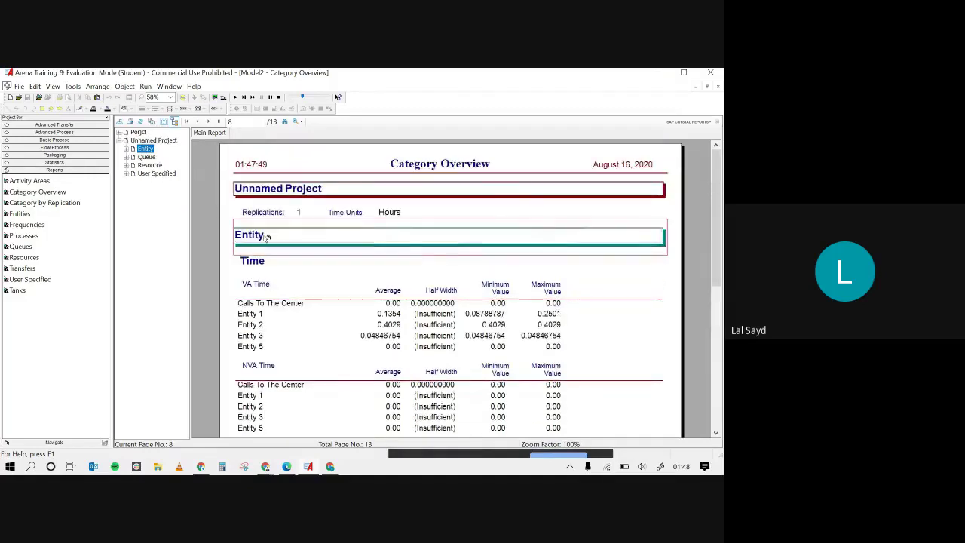
left_click(155, 141)
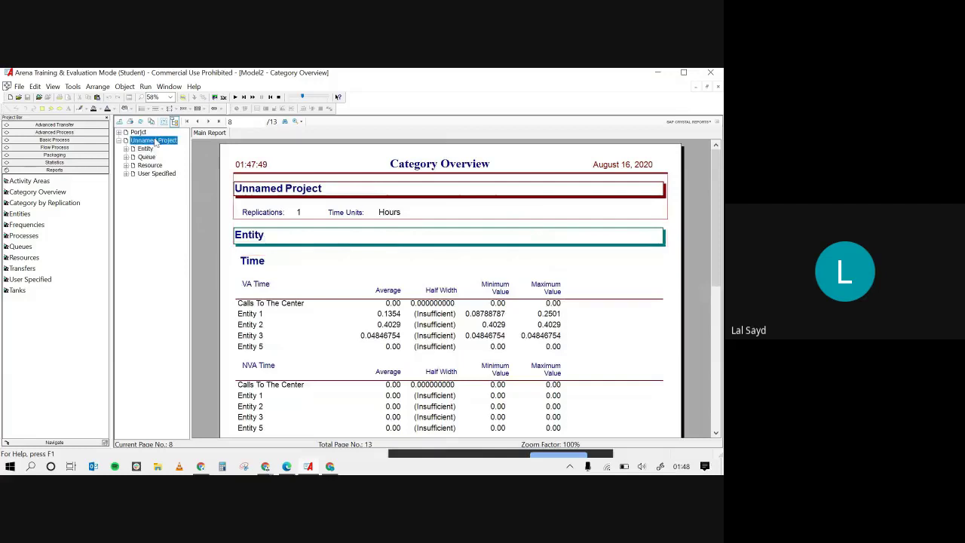
double_click(135, 142)
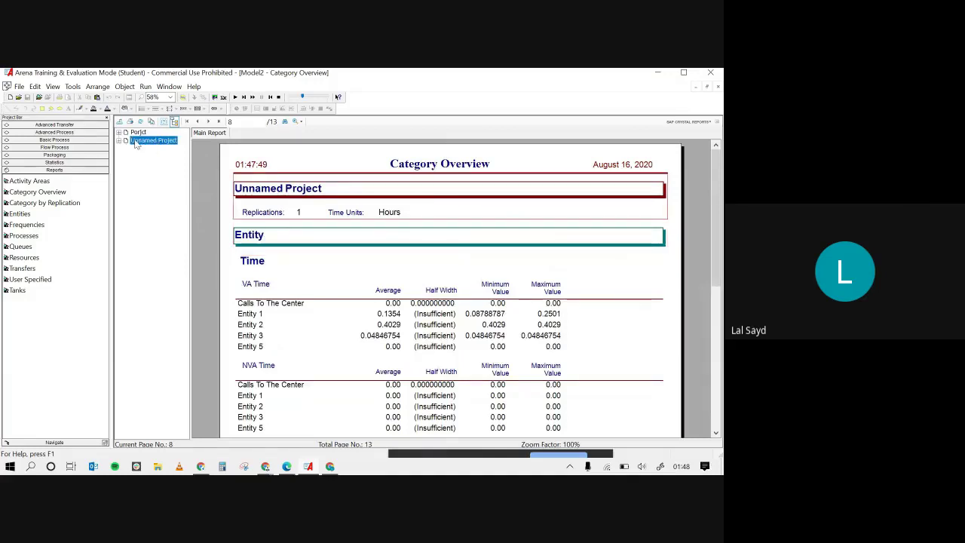
left_click(125, 141)
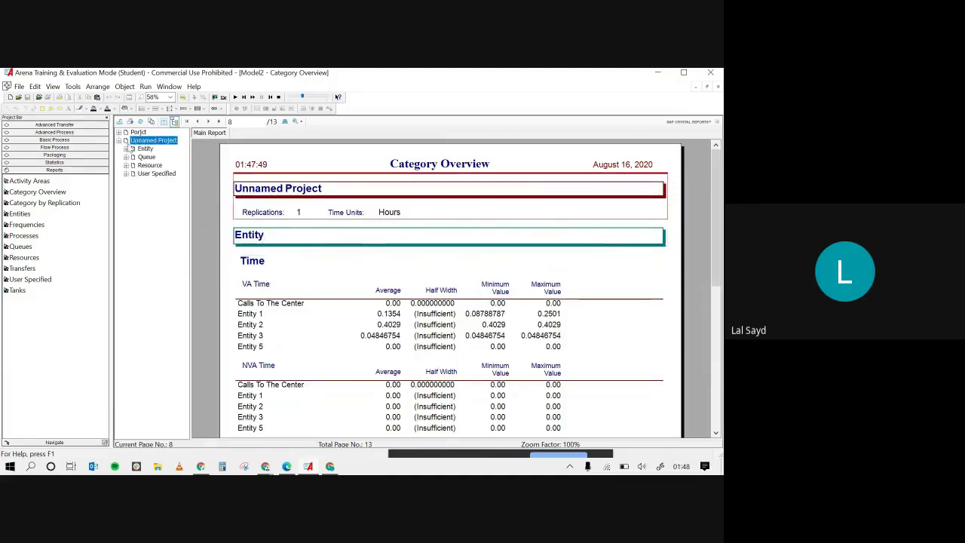
double_click(130, 149)
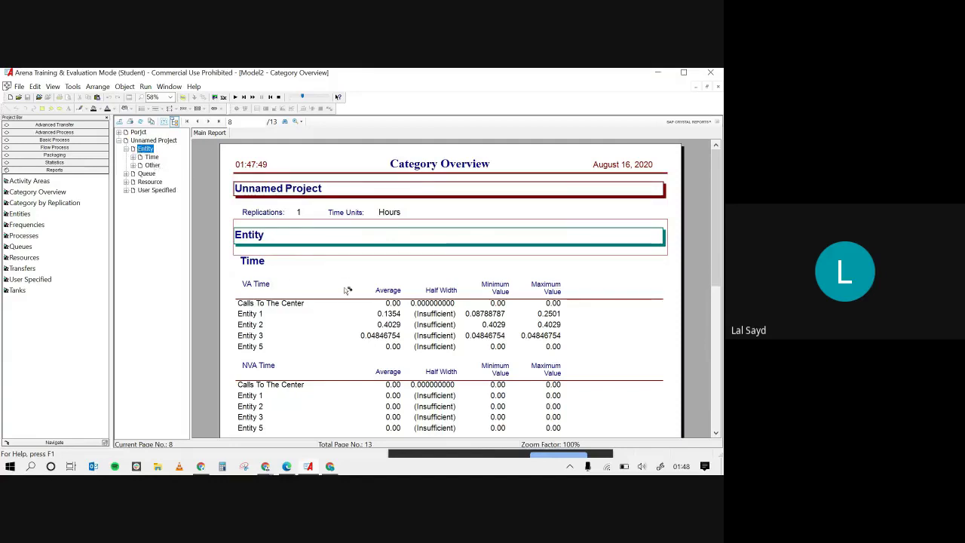
scroll(345, 290, "down", 1)
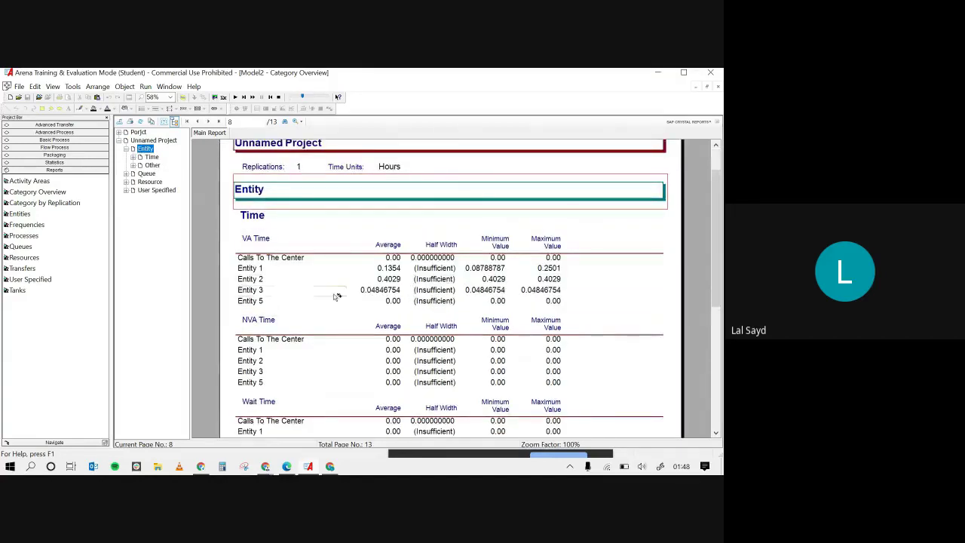
scroll(468, 373, "down", 2)
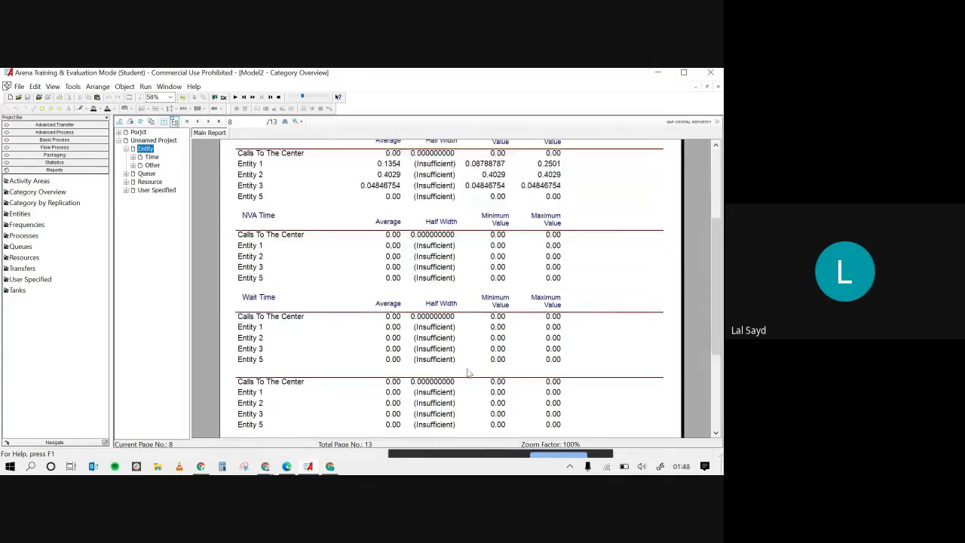
scroll(468, 373, "up", 3)
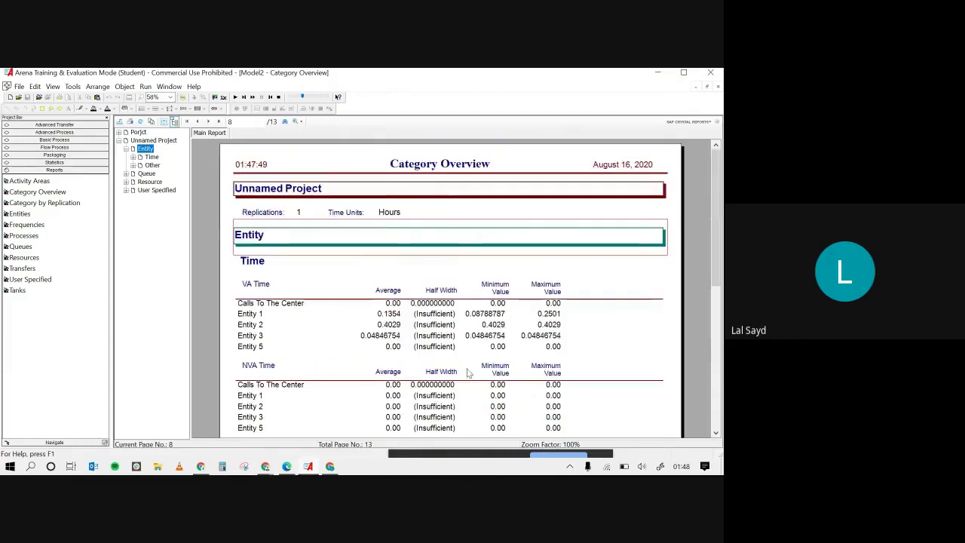
Examine the Queue waiting statistics and the Resource usage figures in the Unnamed Project results.
left_click(150, 174)
scroll(307, 267, "down", 1)
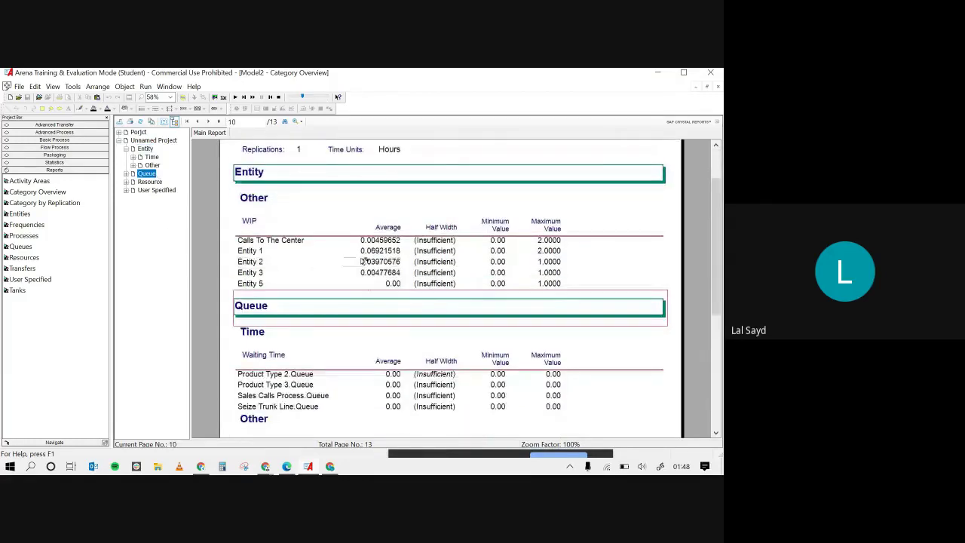
scroll(362, 261, "down", 3)
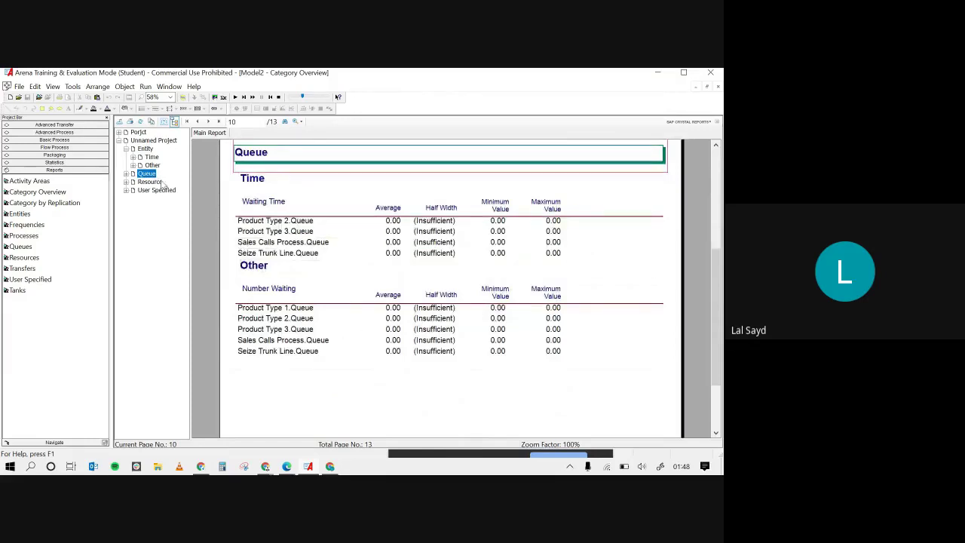
left_click(126, 182)
left_click(149, 182)
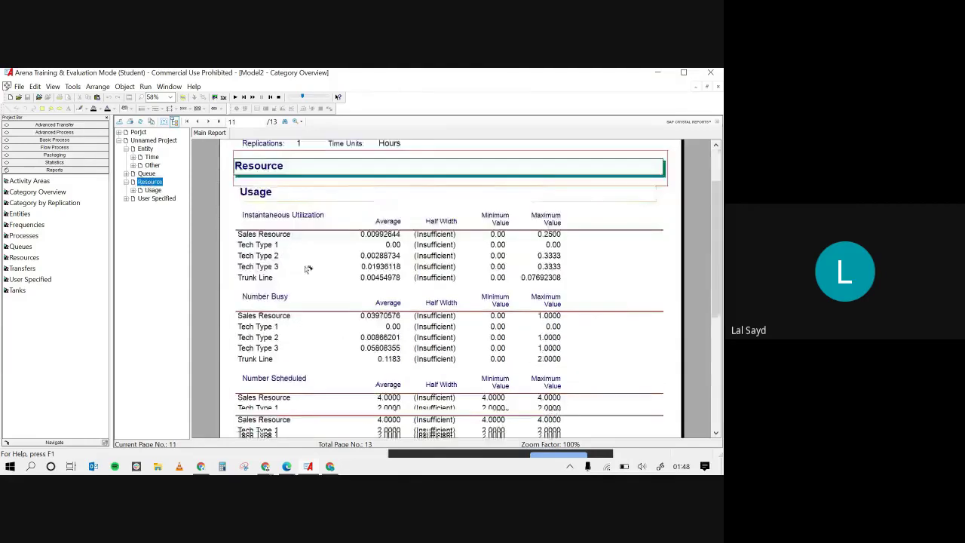
scroll(374, 380, "down", 3)
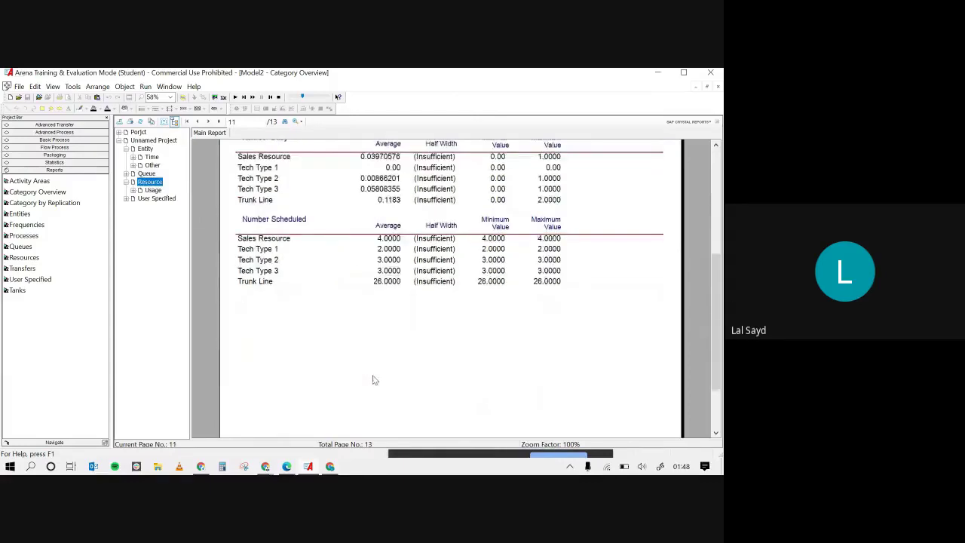
scroll(373, 379, "up", 4)
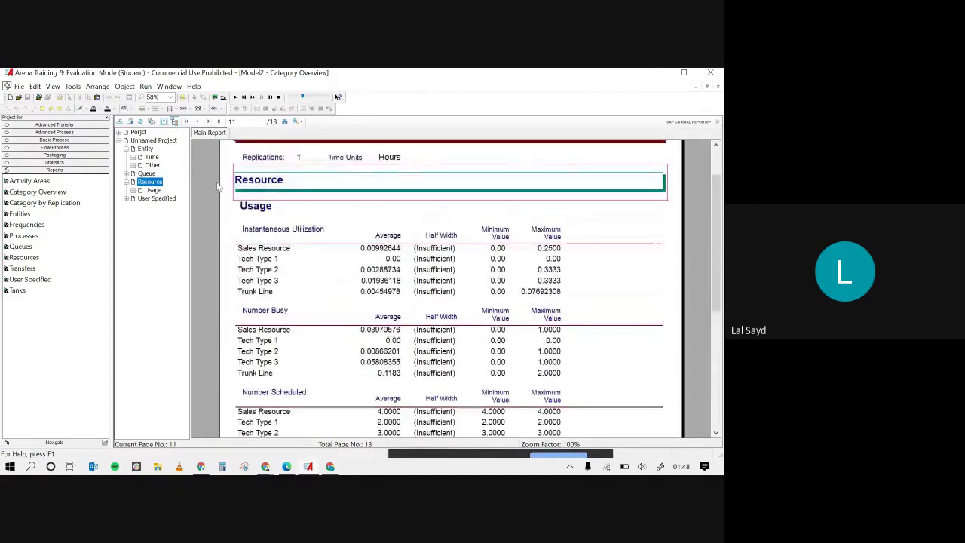
scroll(324, 329, "down", 3)
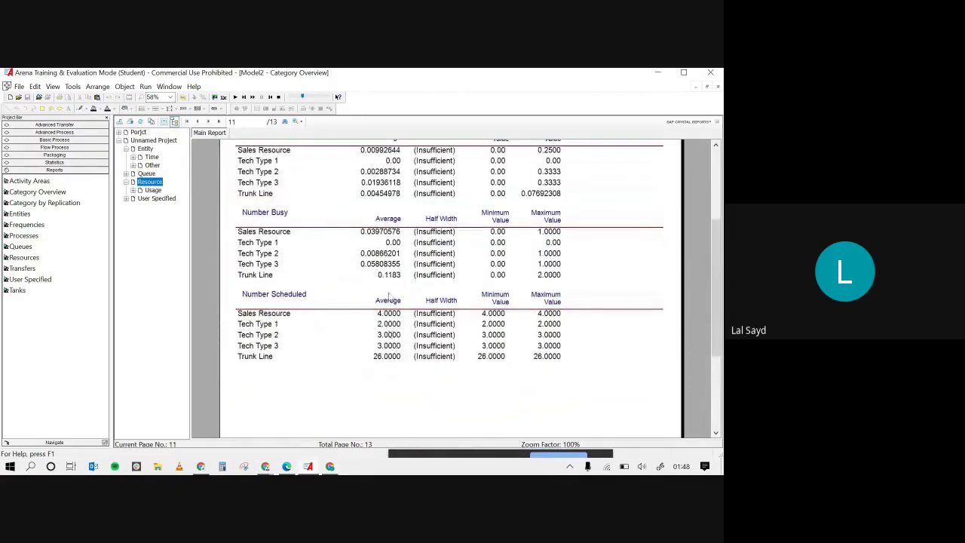
scroll(385, 258, "up", 3)
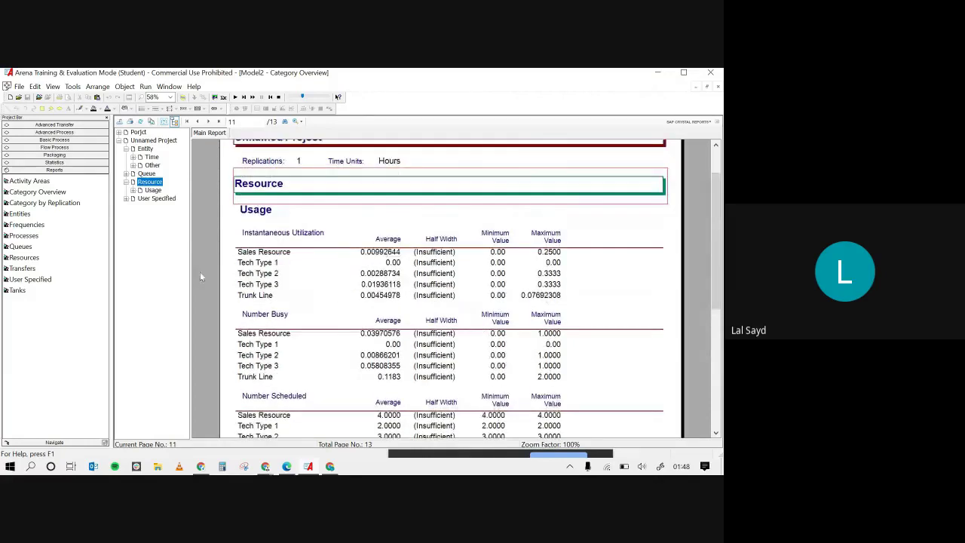
Expand the User Specified section of the Unnamed Project results and examine the call counter values and chart.
left_click(133, 199)
left_click(126, 199)
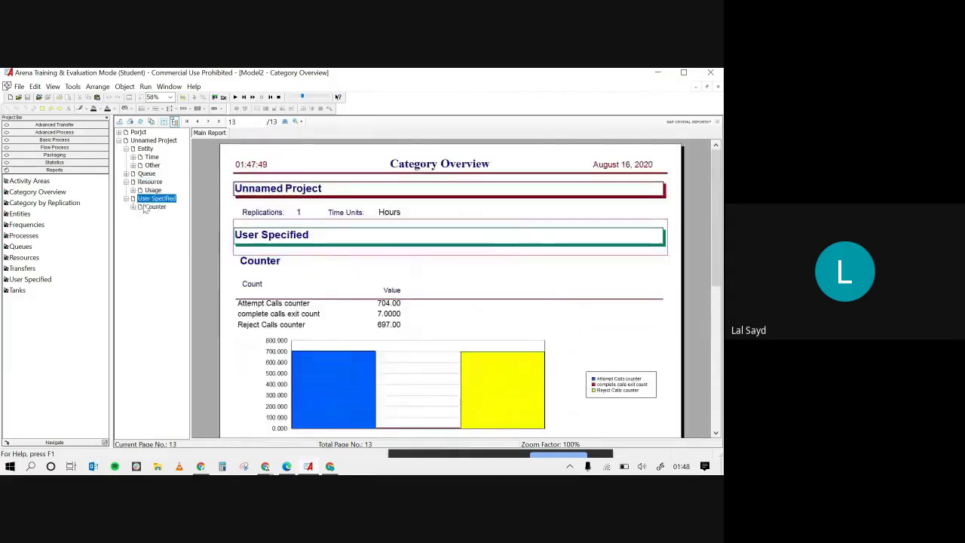
left_click(151, 207)
scroll(281, 278, "down", 5)
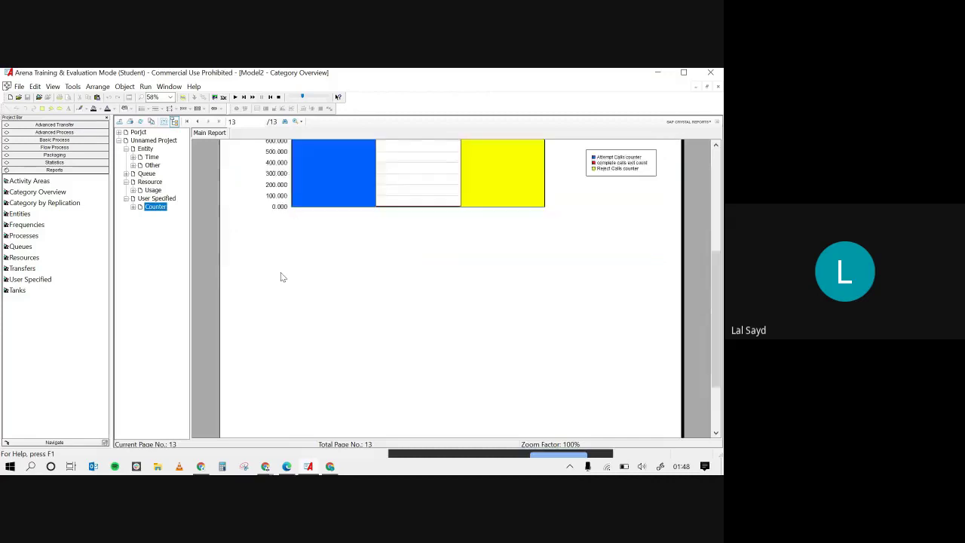
scroll(280, 278, "up", 5)
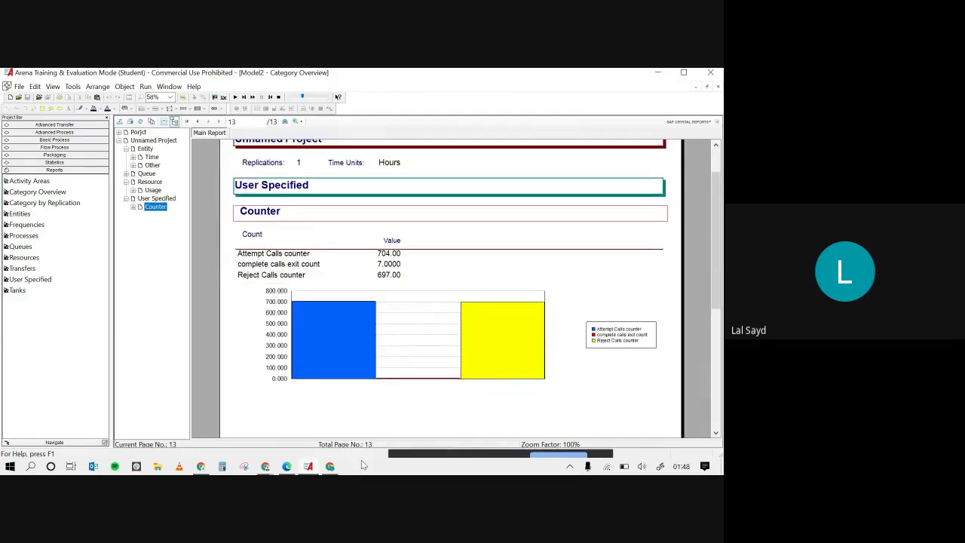
Switch to the Google Meet call in Chrome and open the options for the ongoing screen presentation.
left_click(340, 467)
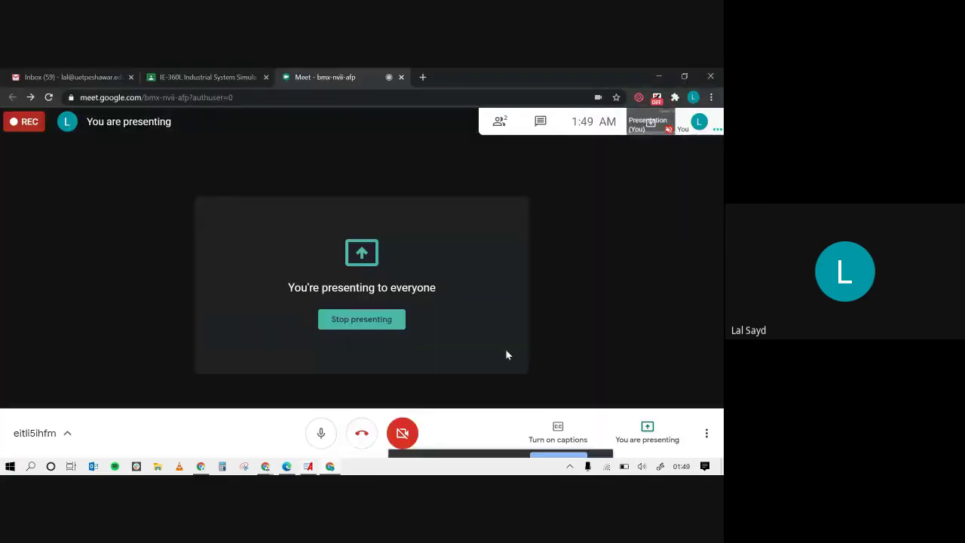
left_click(647, 432)
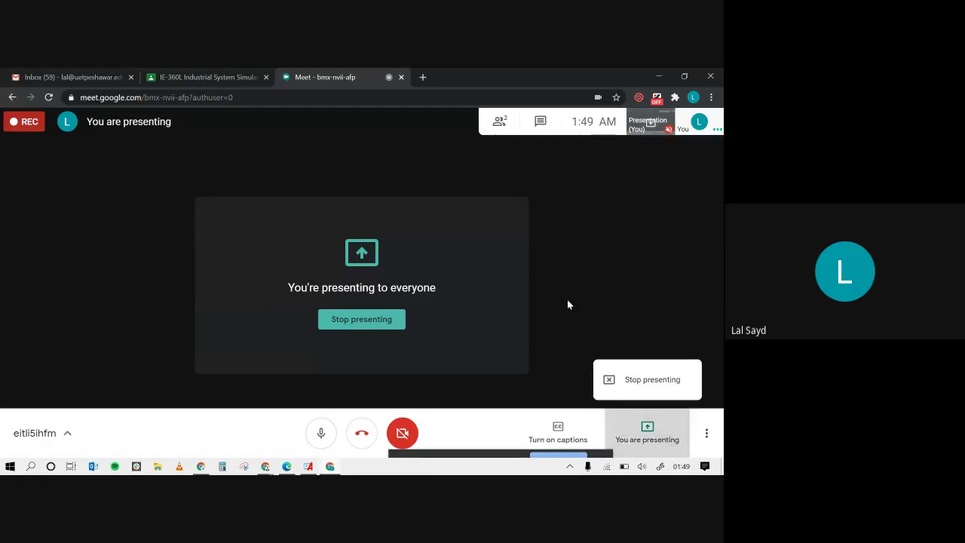